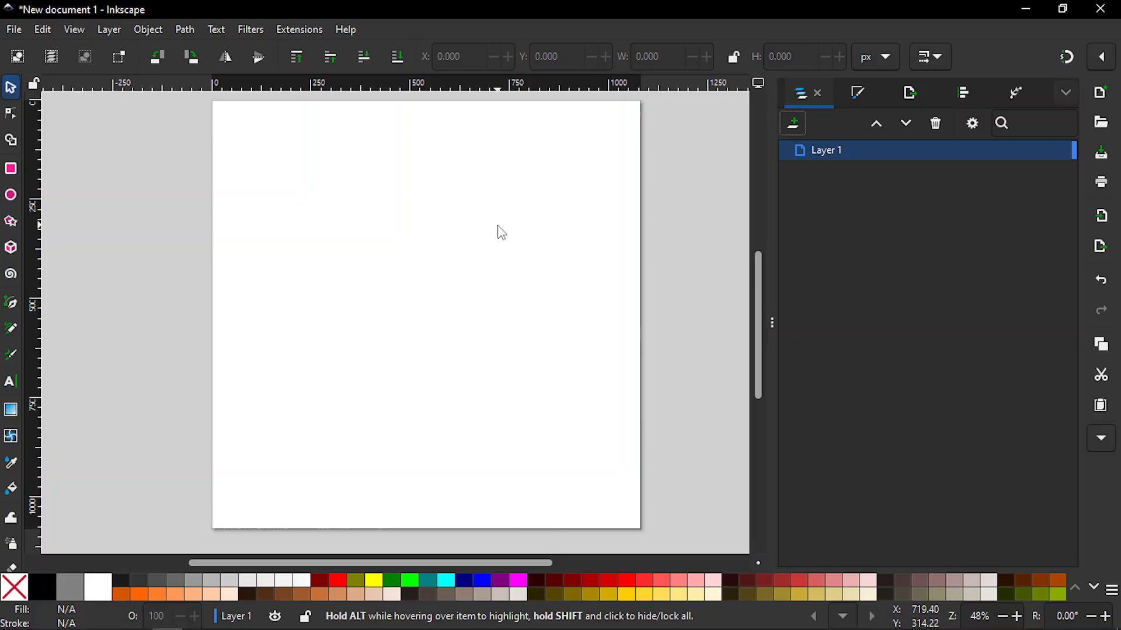
- Draw an upright rectangle about 345 by 579 px left of the page centre and remove its fill
key(r)
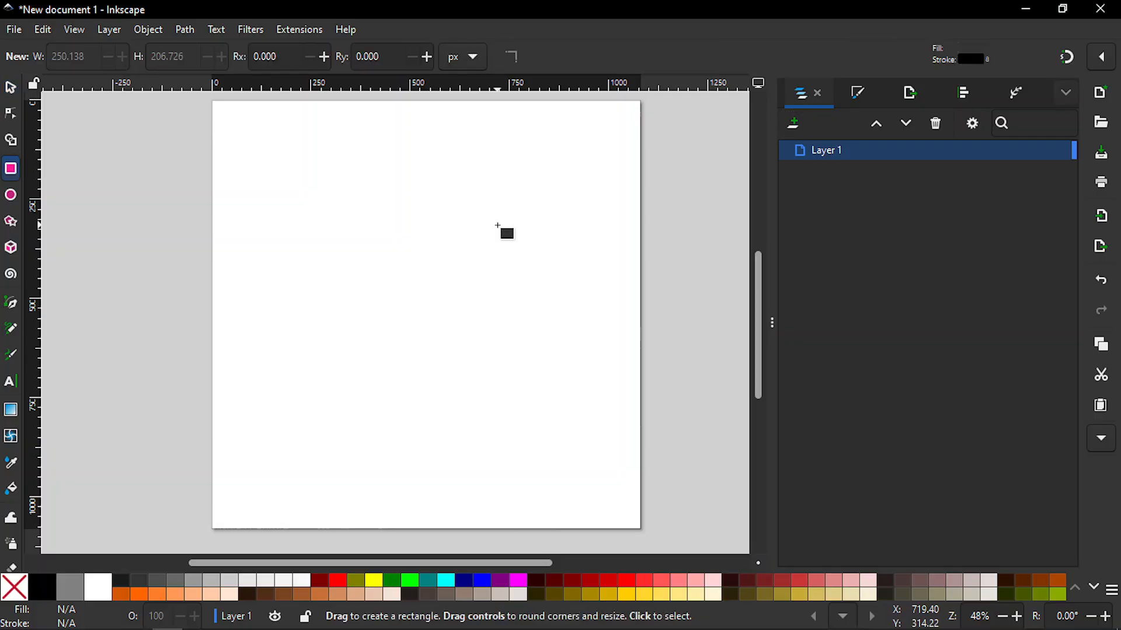
drag(314, 182, 452, 412)
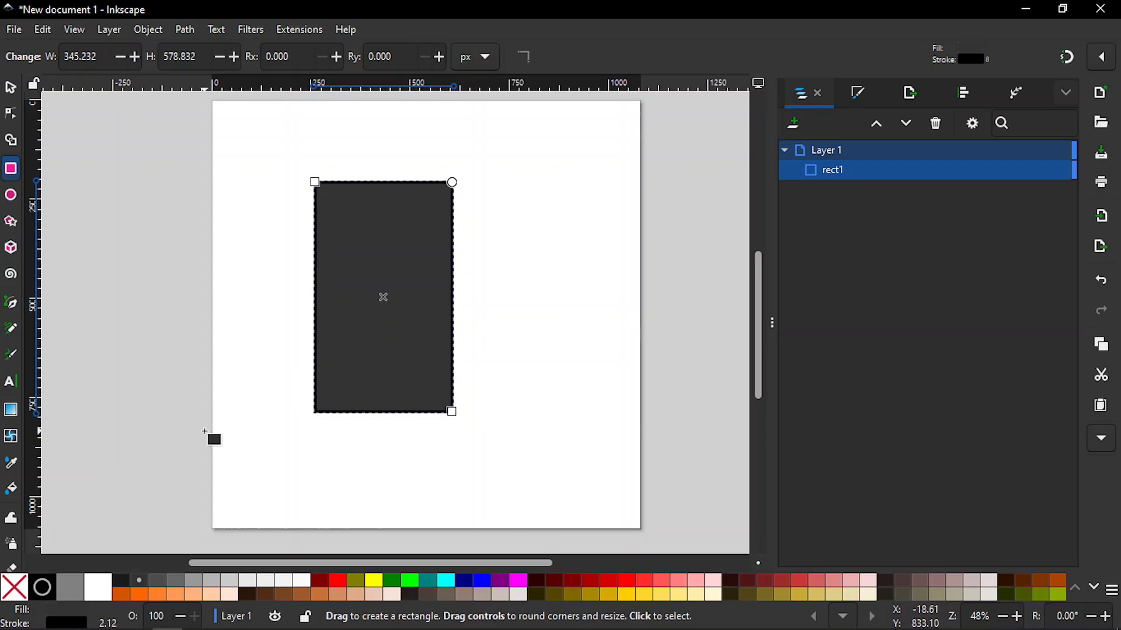
click(17, 589)
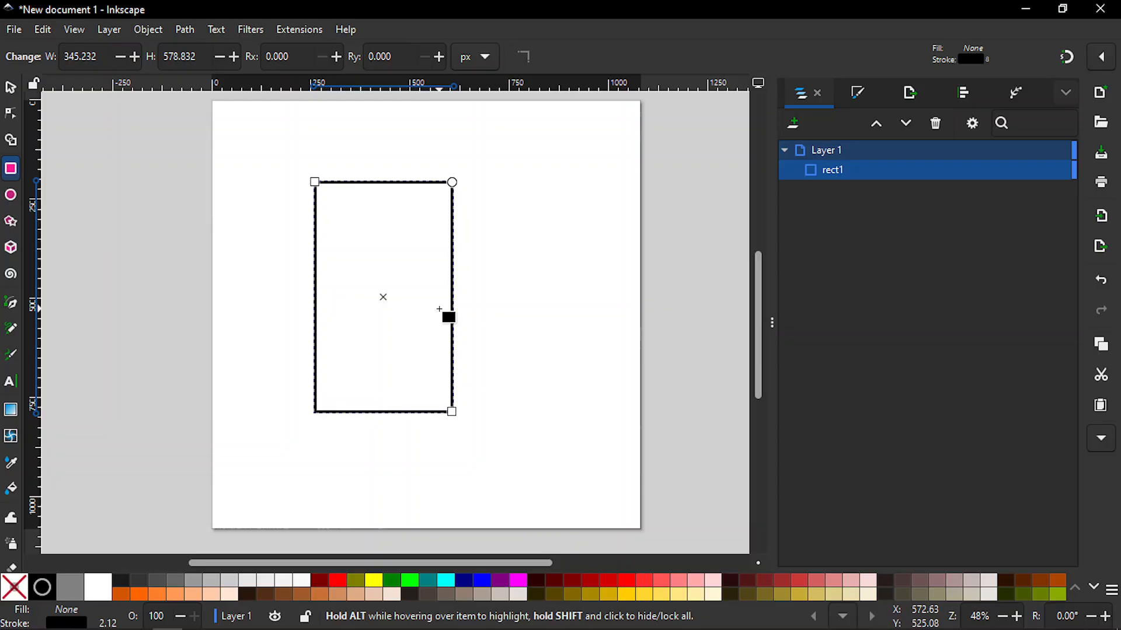
- Set the rectangle's stroke width to 10 px, using pixels as the unit
key(s)
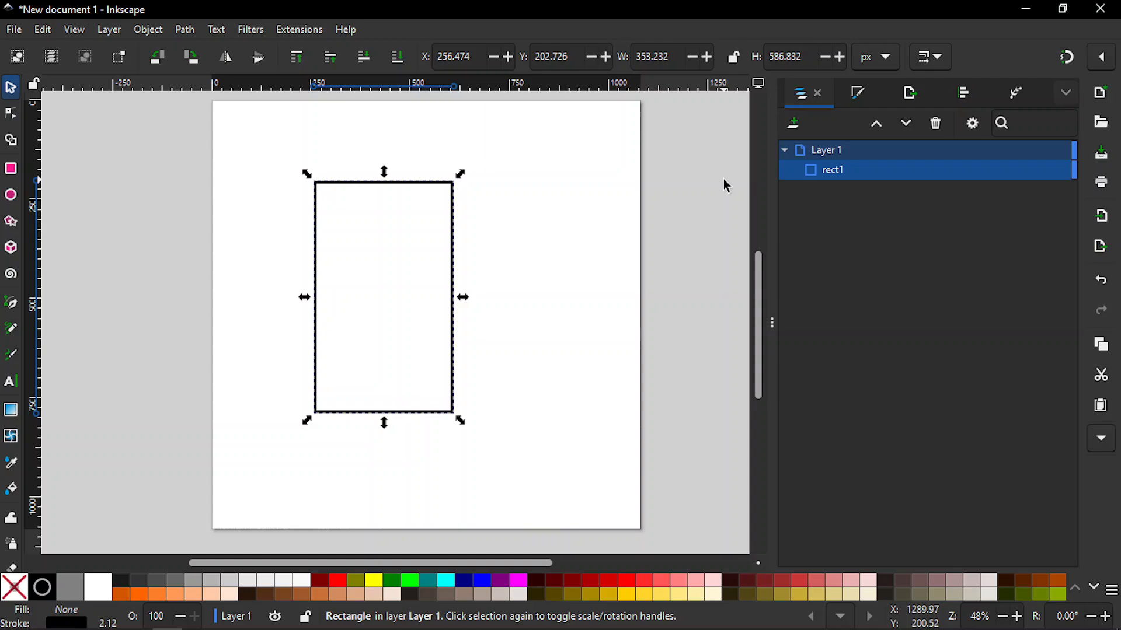
click(859, 95)
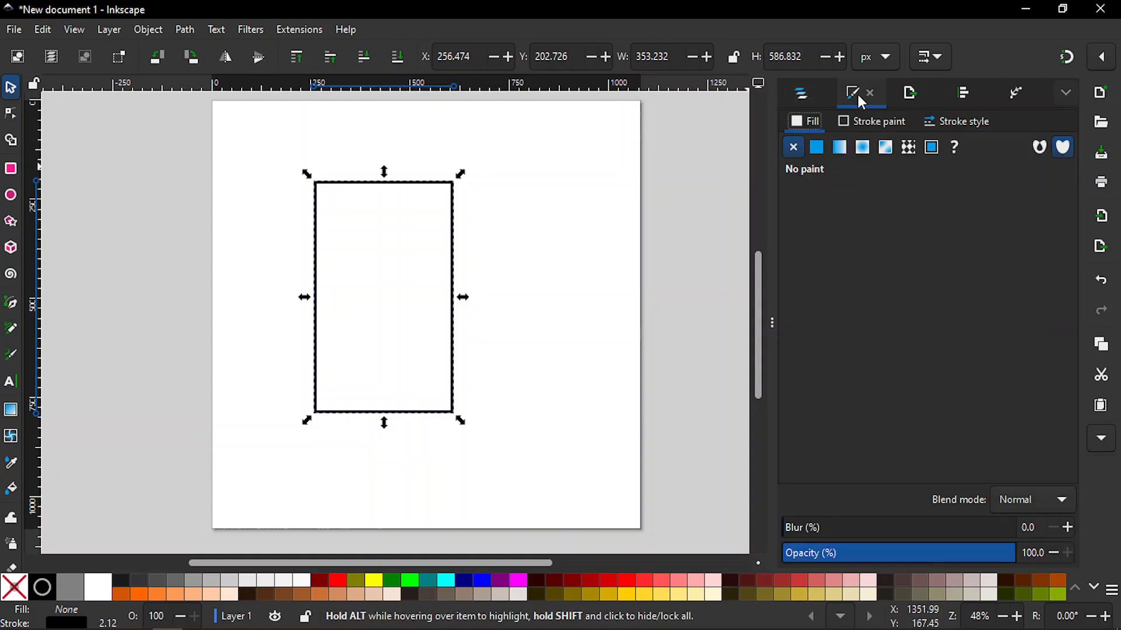
click(955, 121)
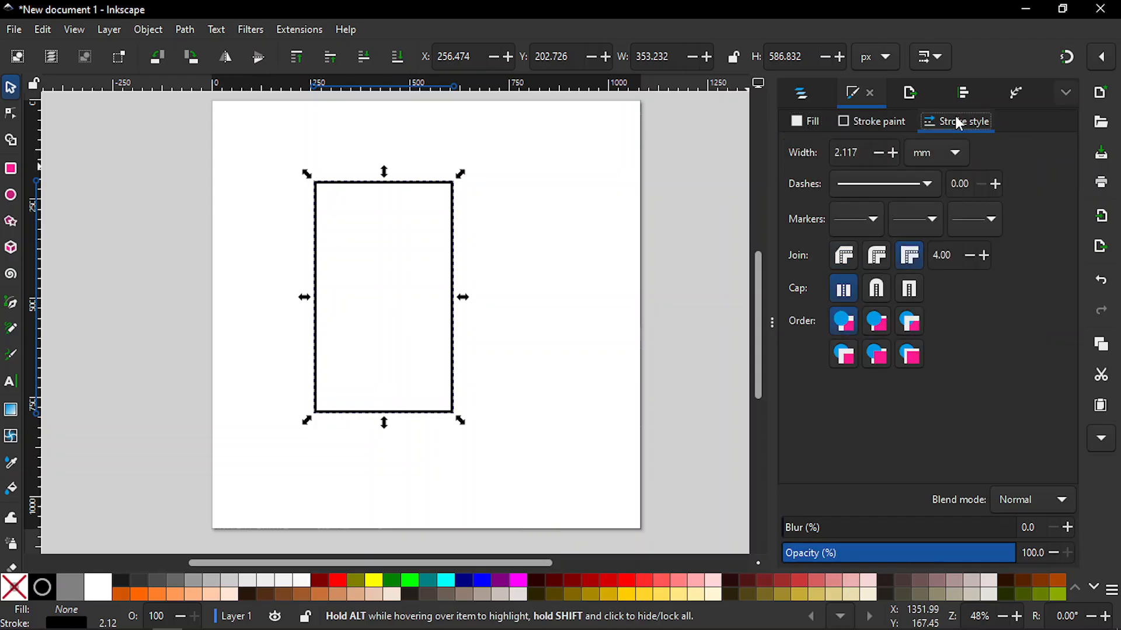
click(944, 162)
click(931, 179)
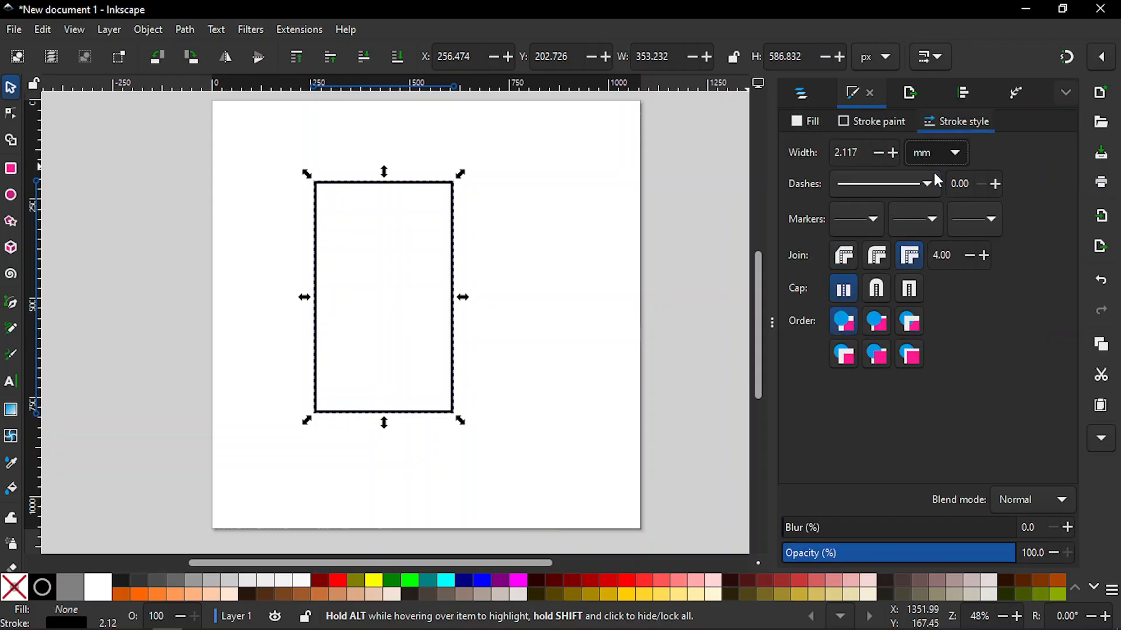
click(854, 150)
key(Left)
key(Left)
key(Left)
key(BackSpace)
text(10)
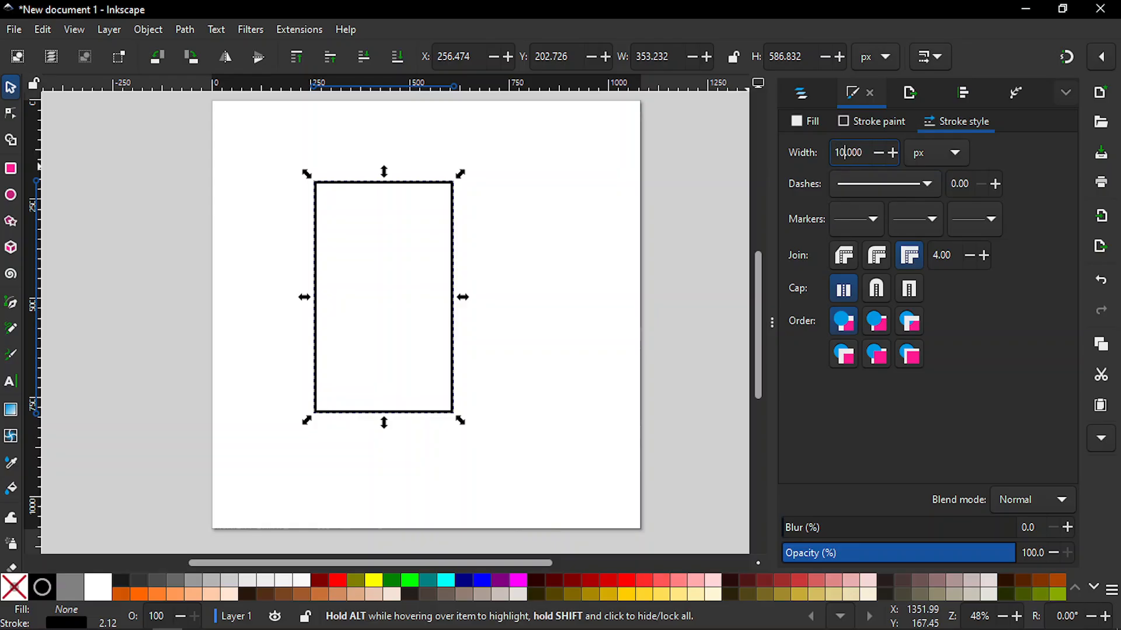
key(Return)
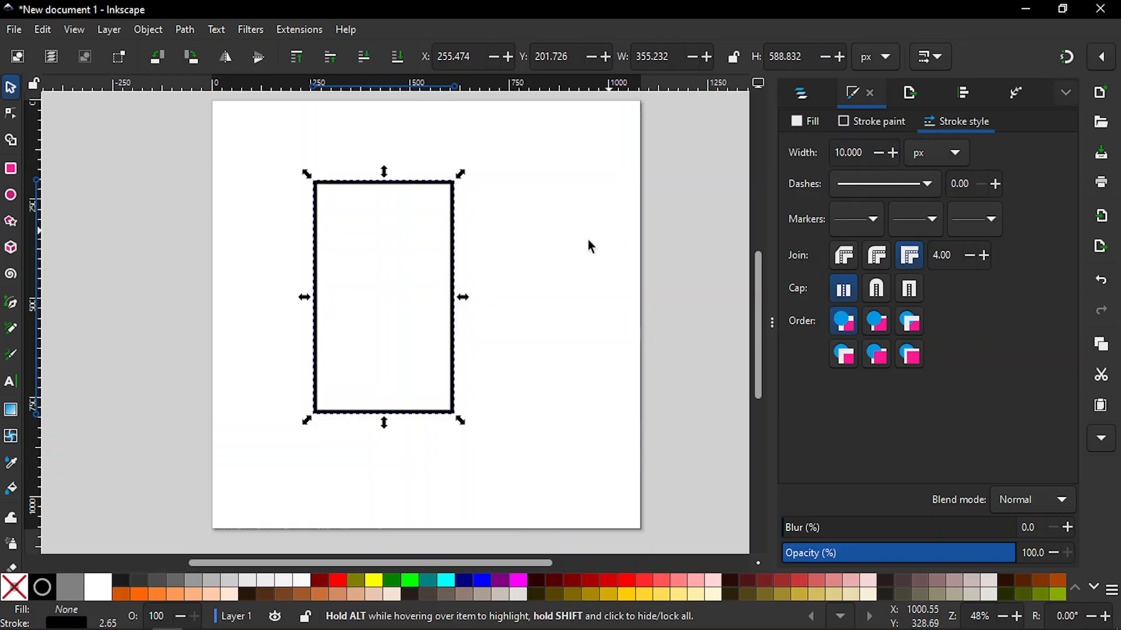
click(572, 241)
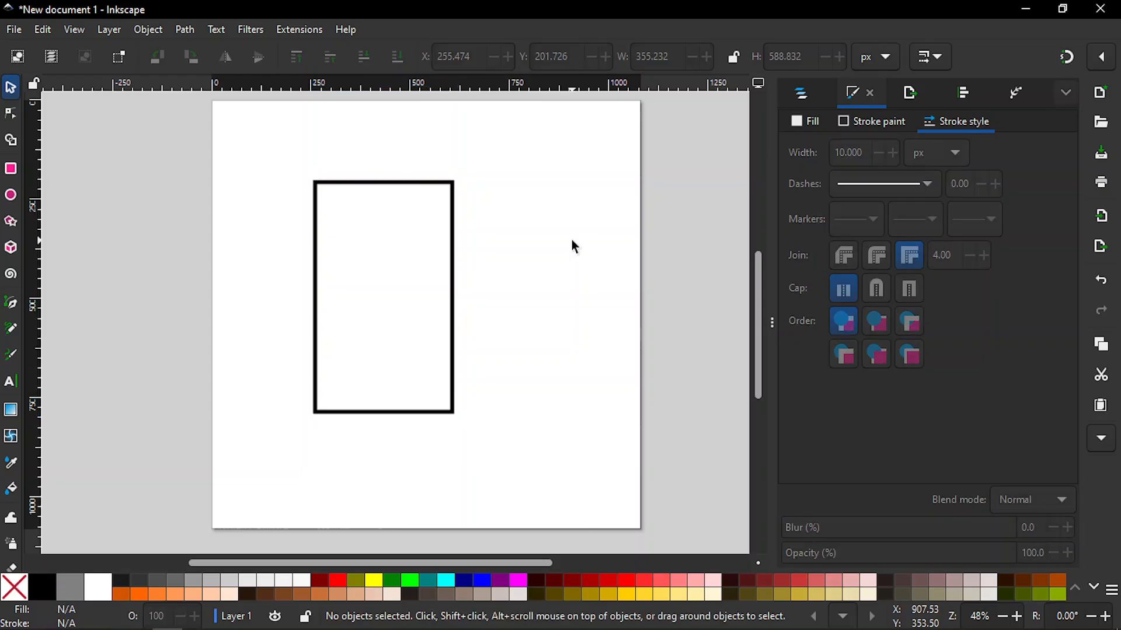
- Lower the rectangle's opacity to about 56%
click(454, 263)
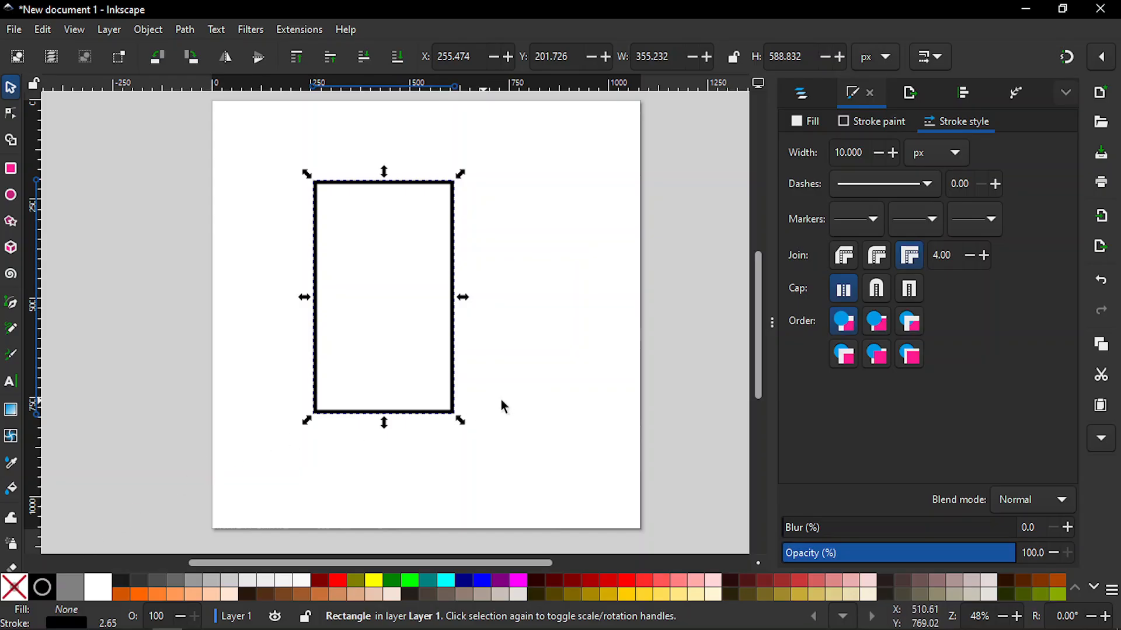
click(909, 553)
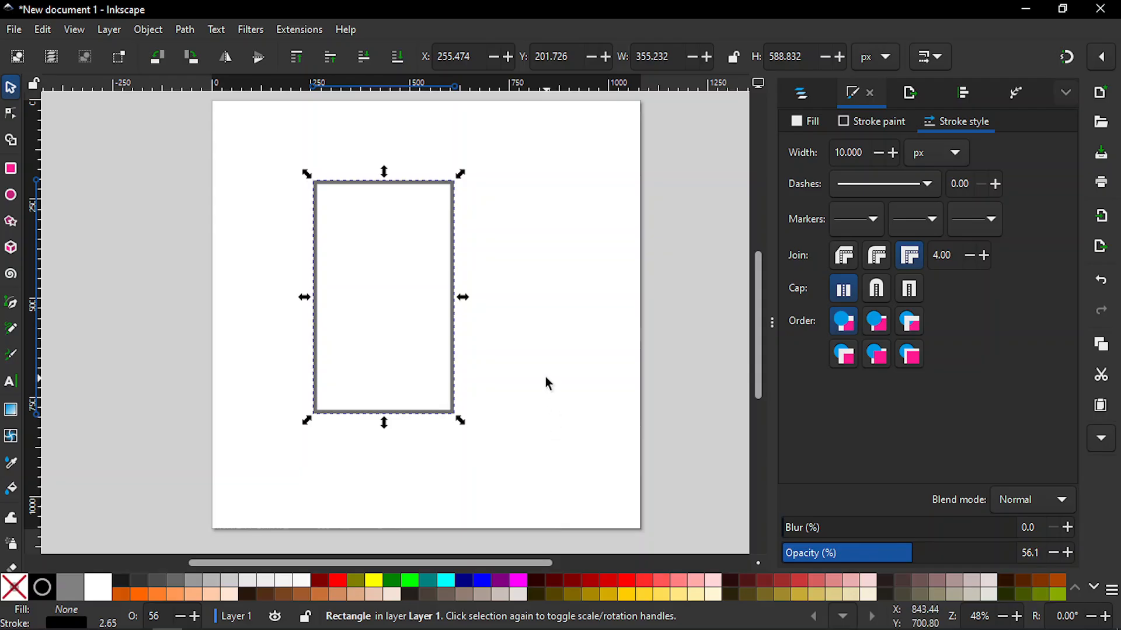
click(549, 383)
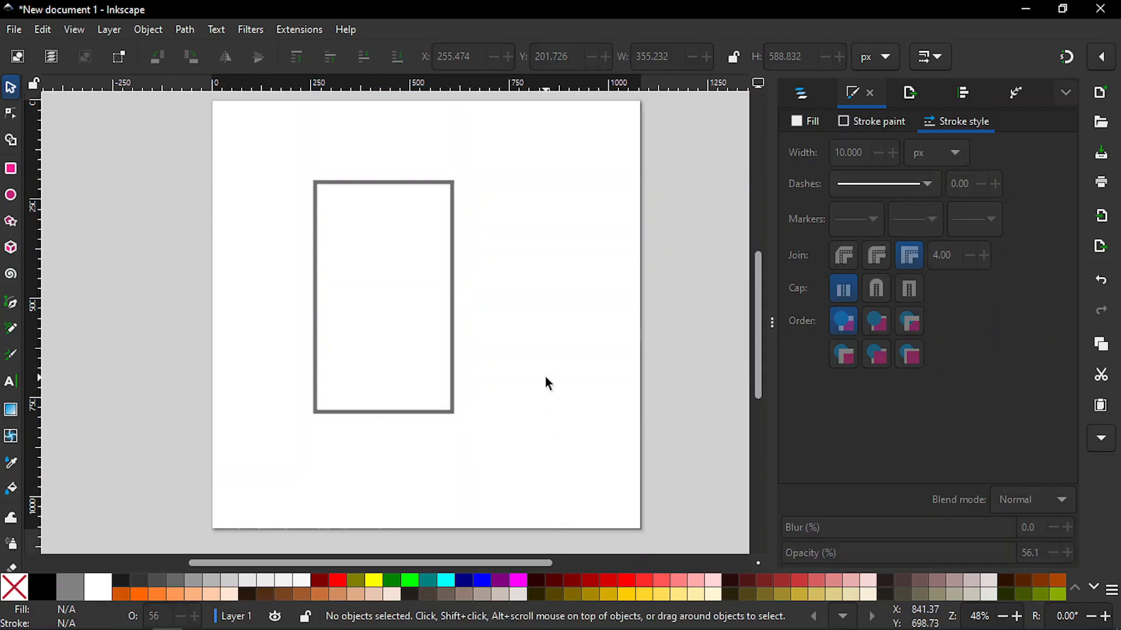
- Resize the rectangle to exactly 350 px wide and 580 px high
key(plus)
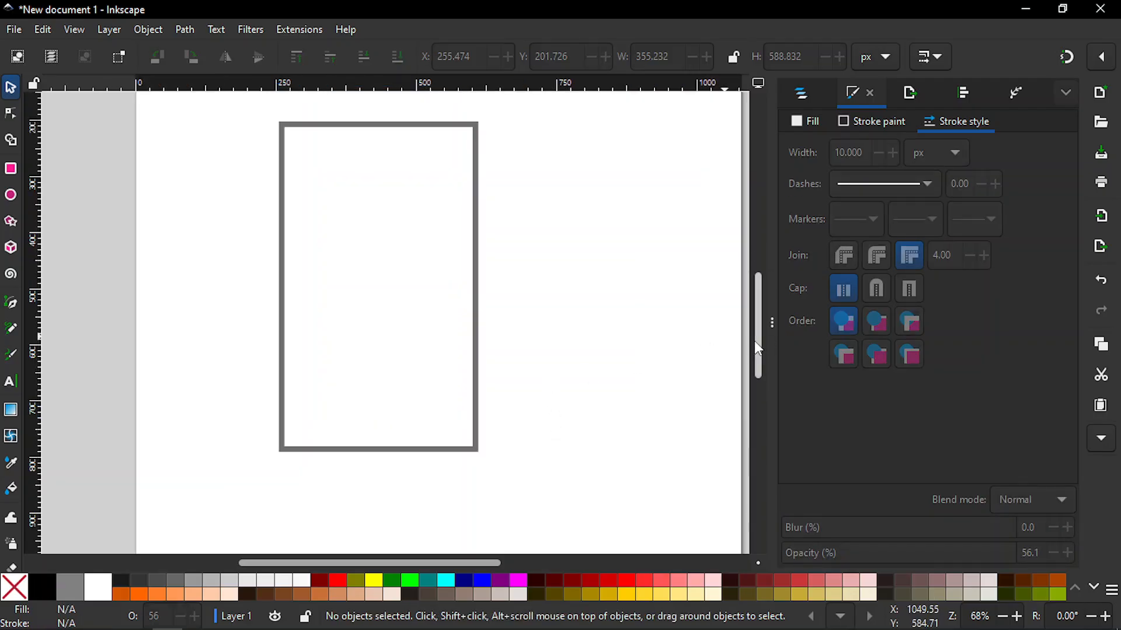
drag(757, 341, 758, 338)
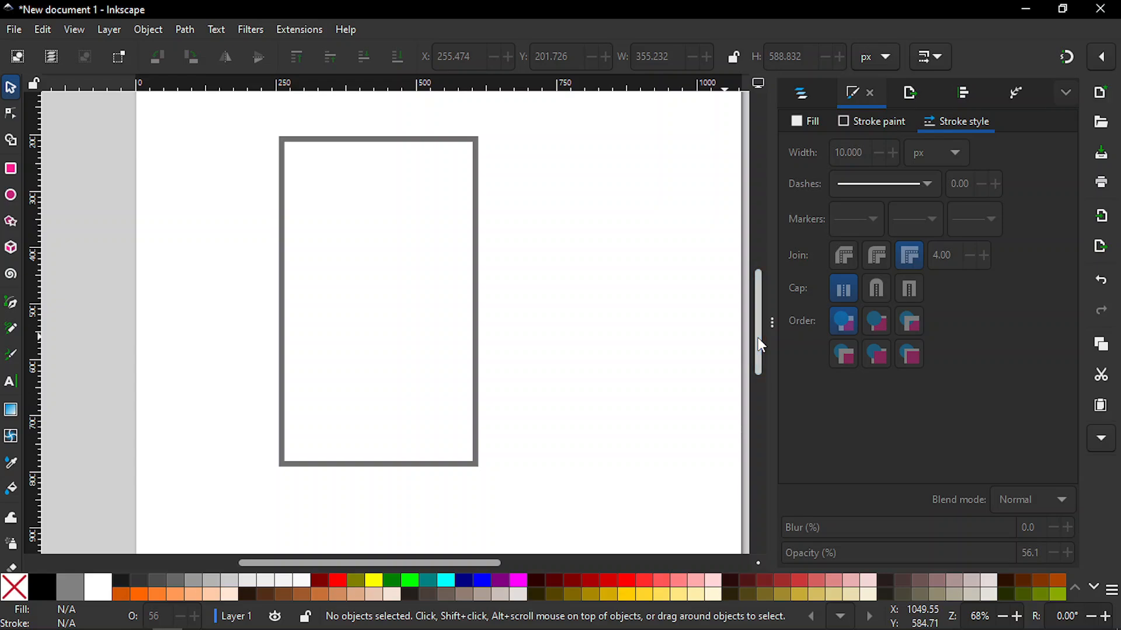
click(476, 306)
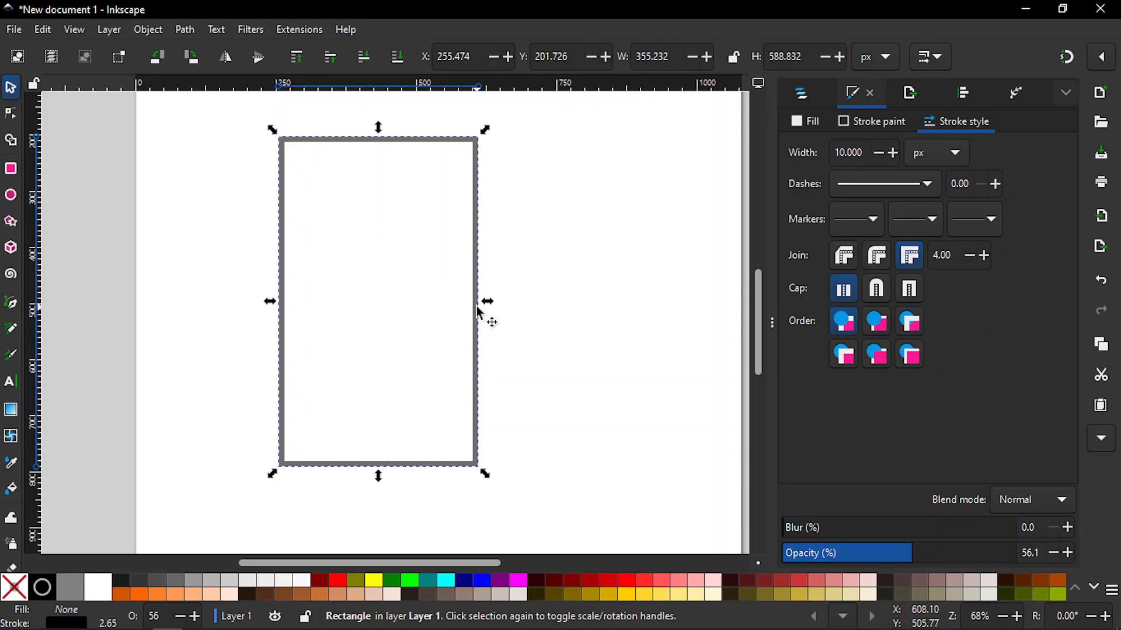
click(675, 57)
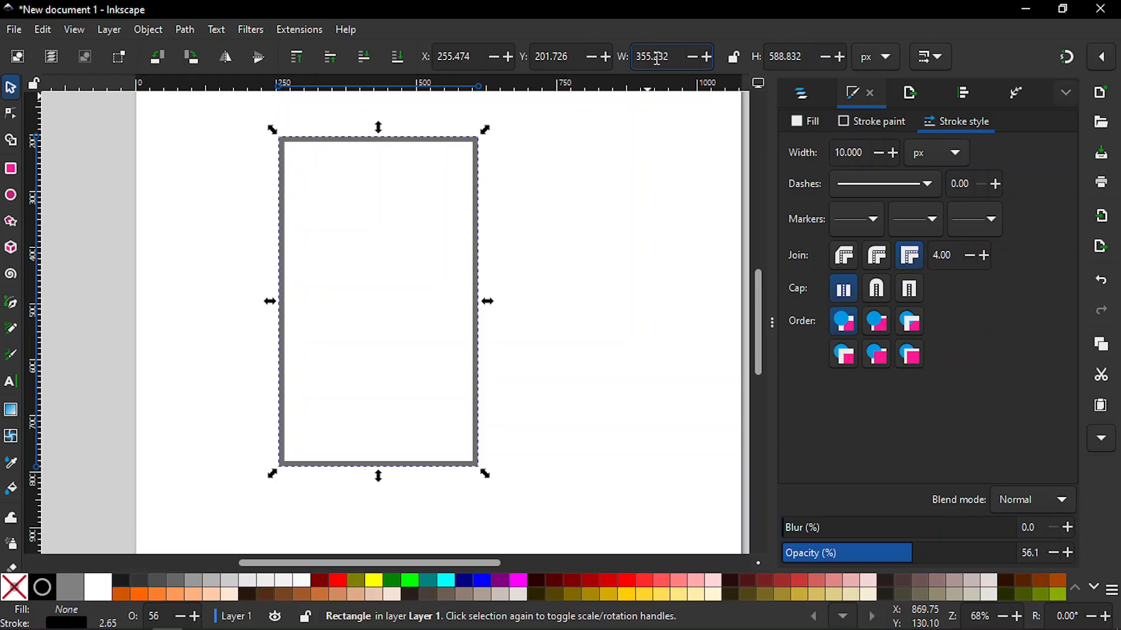
double_click(658, 58)
text(350)
key(Return)
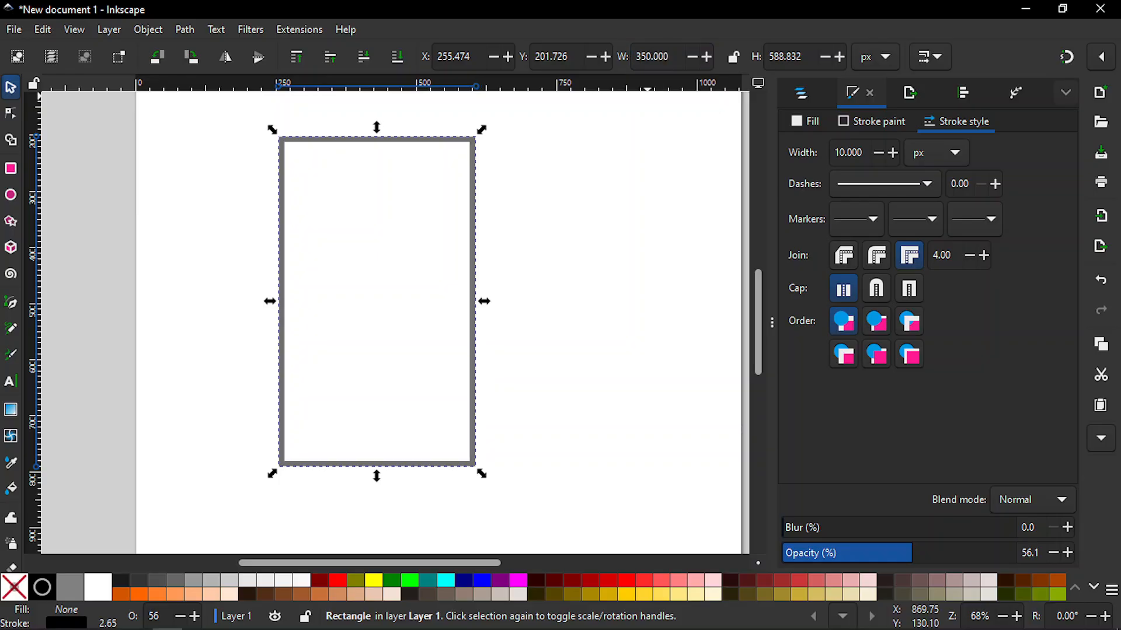
click(791, 60)
double_click(791, 61)
text(580)
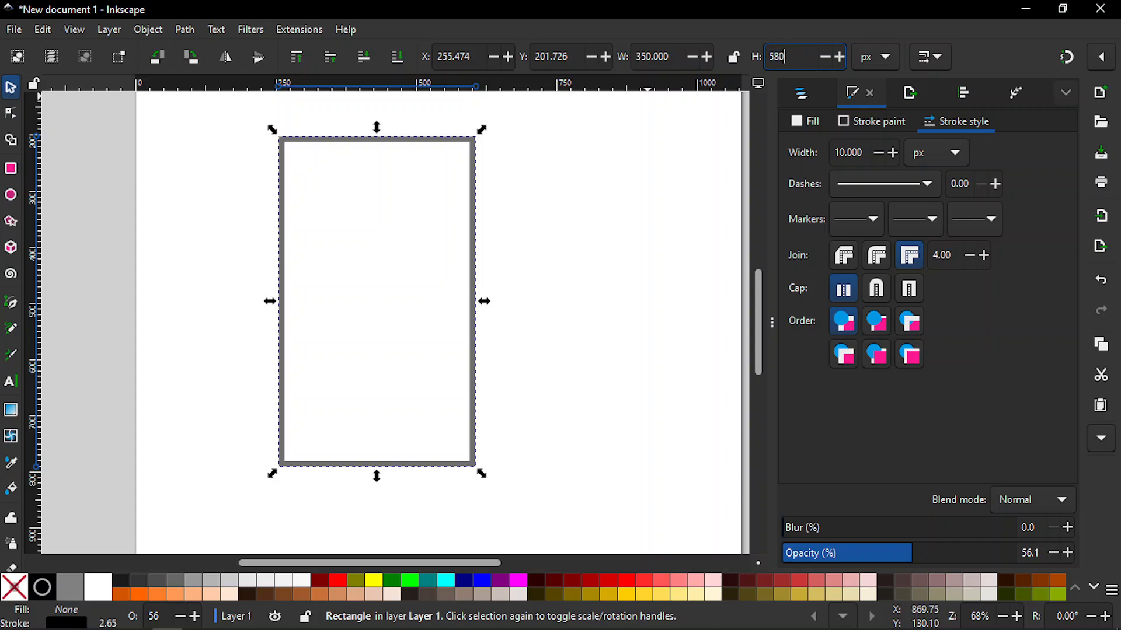
key(Return)
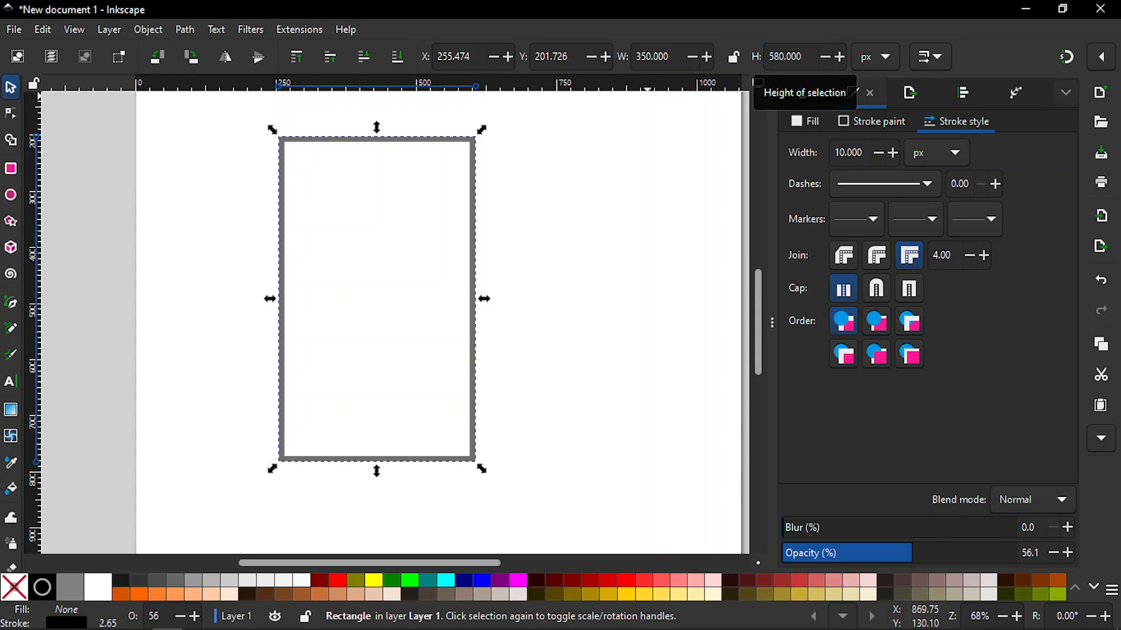
click(641, 192)
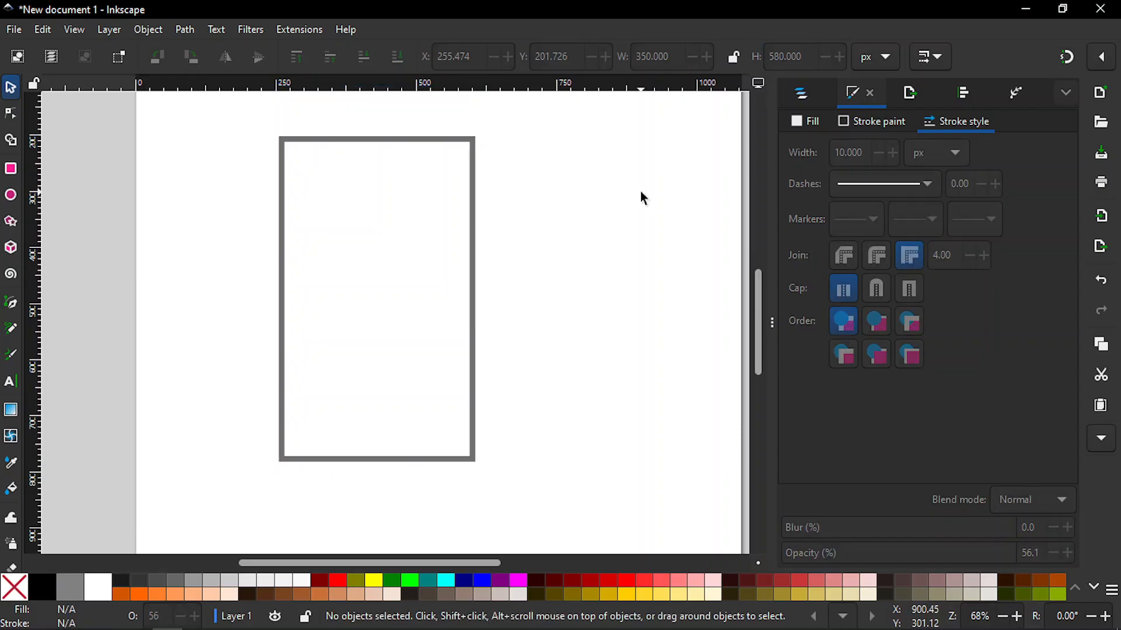
- Get the Pen tool ready for drawing, enable snapping, and review the advanced snapping options
click(473, 252)
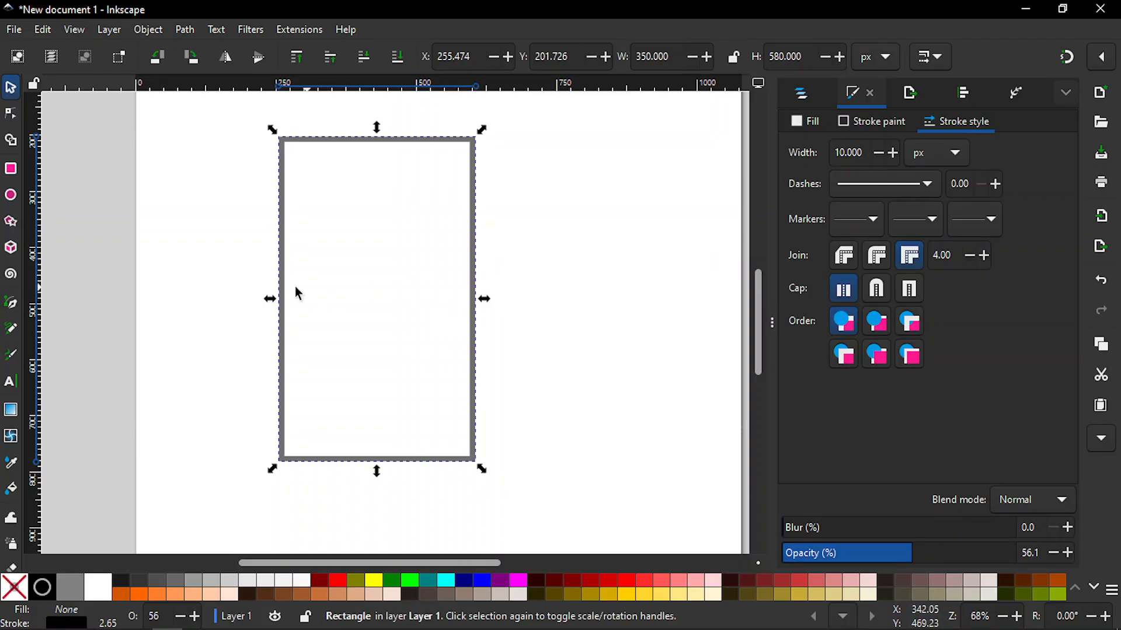
click(213, 304)
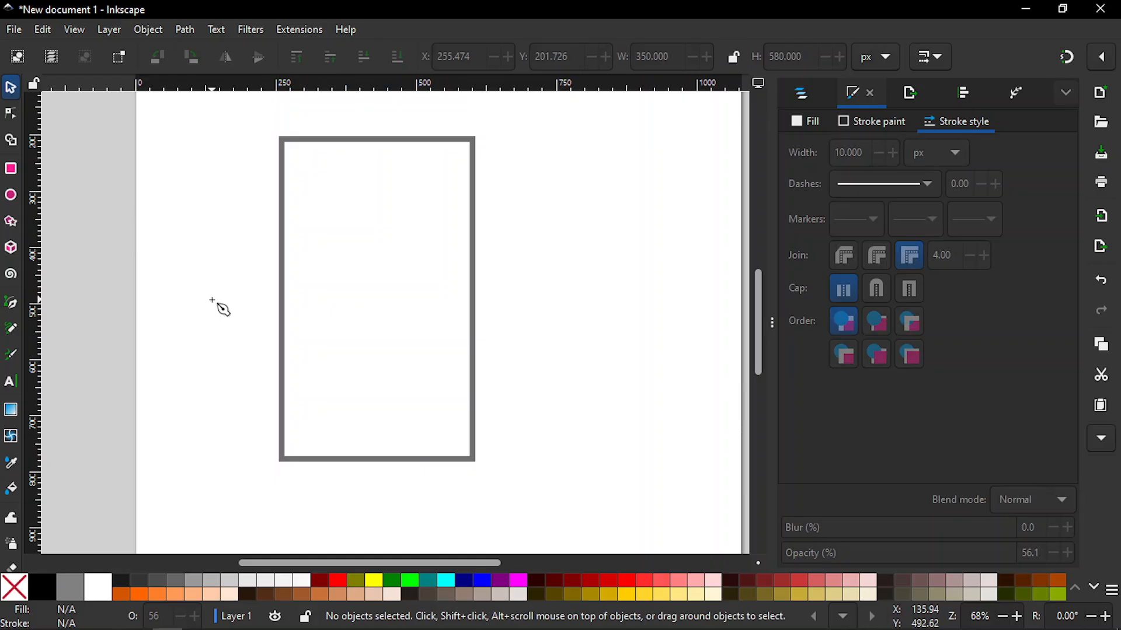
key(b)
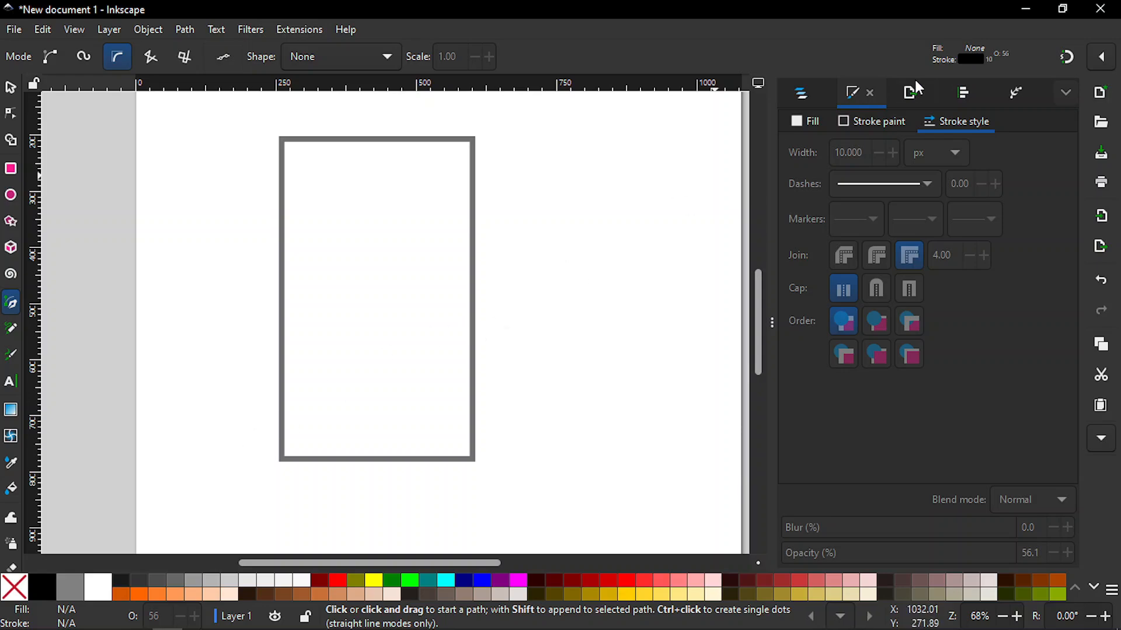
click(1058, 64)
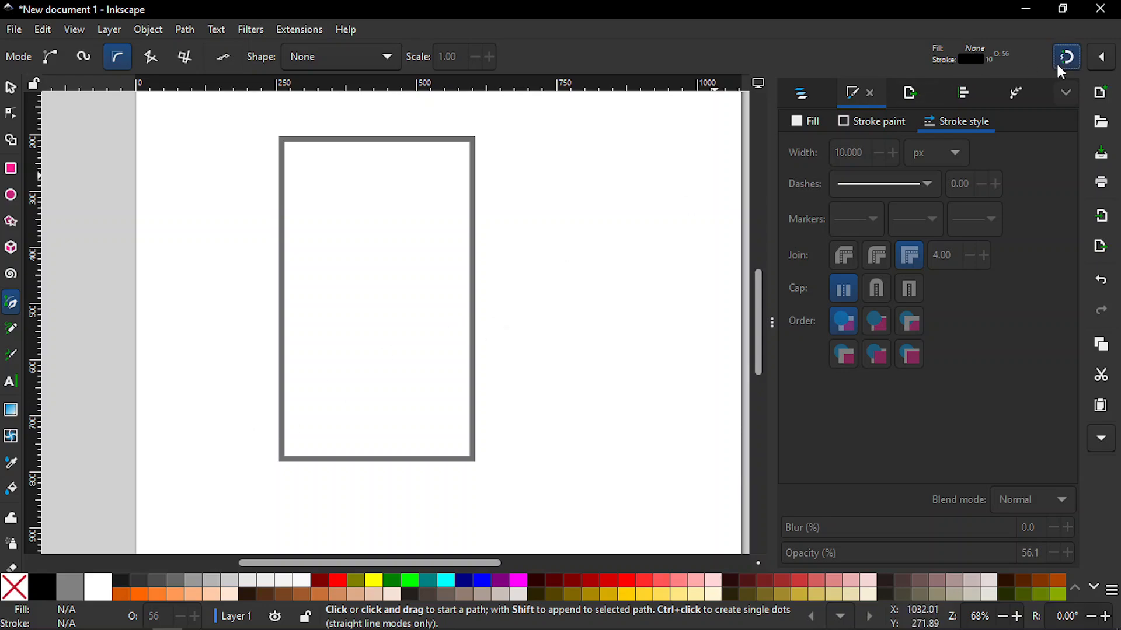
click(1107, 59)
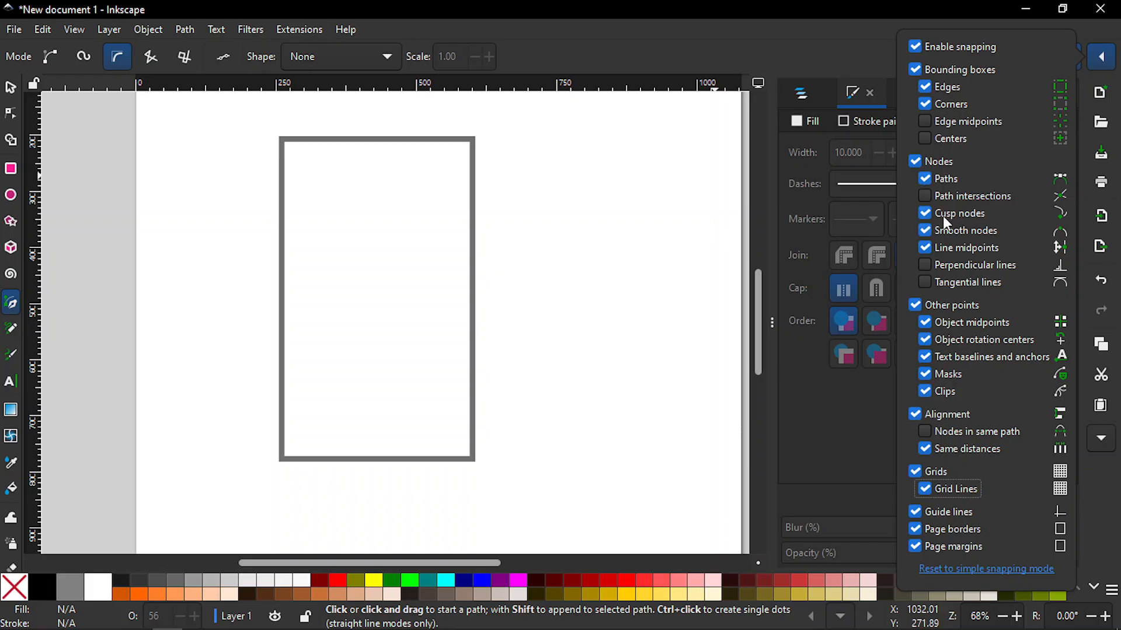
click(1103, 55)
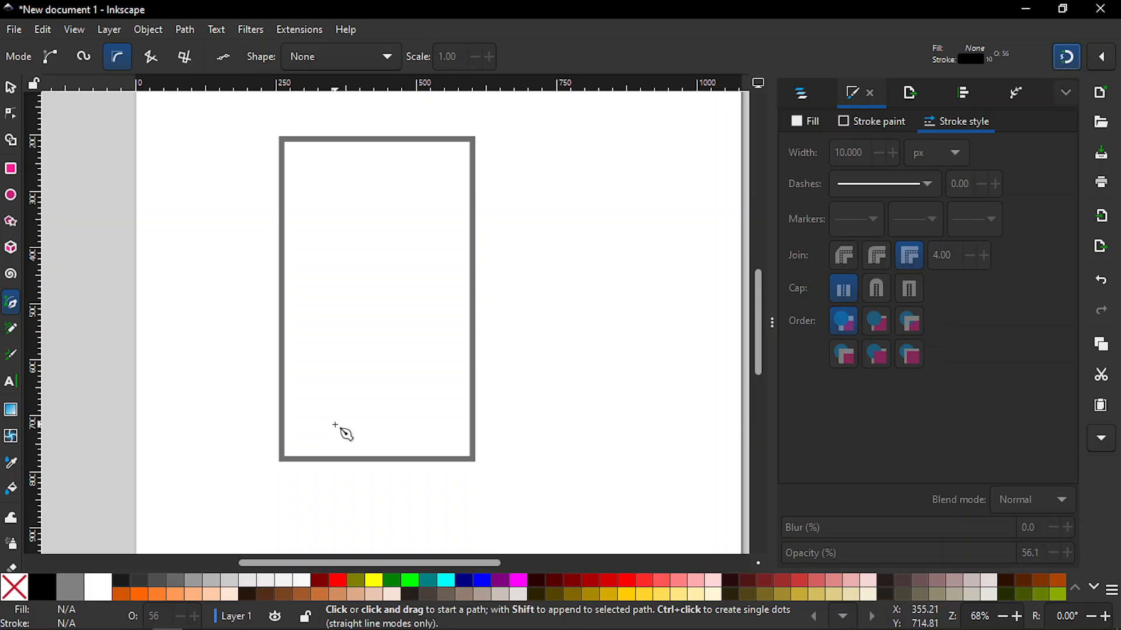
- Draw a straight horizontal line about 70 px long, going left from the rectangle's lower-left corner with the Pen tool
click(282, 459)
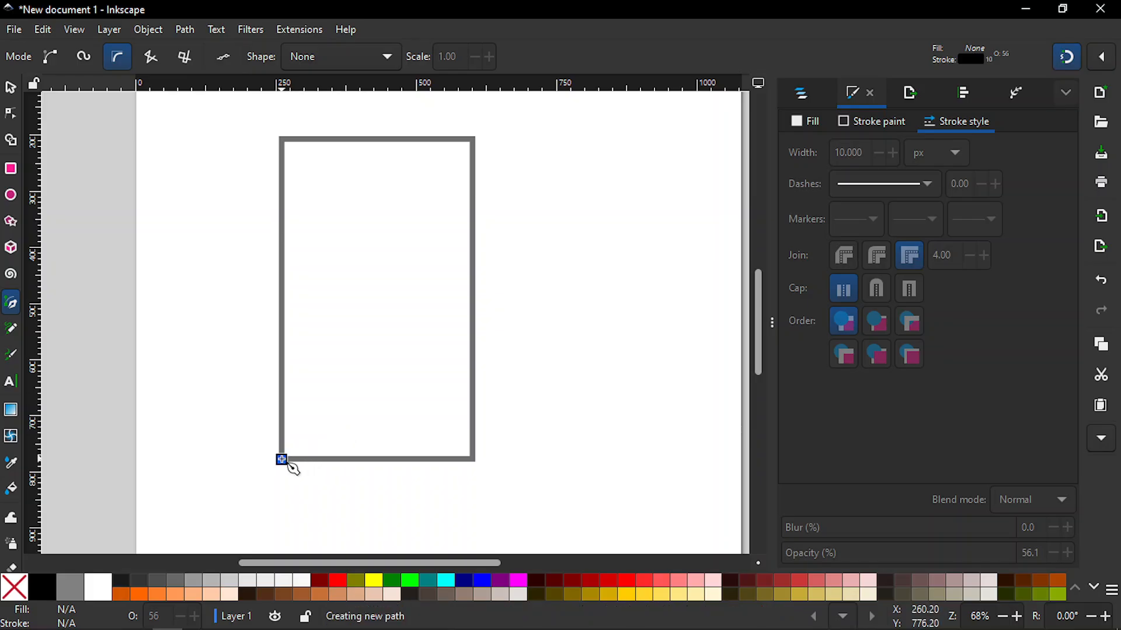
double_click(243, 461)
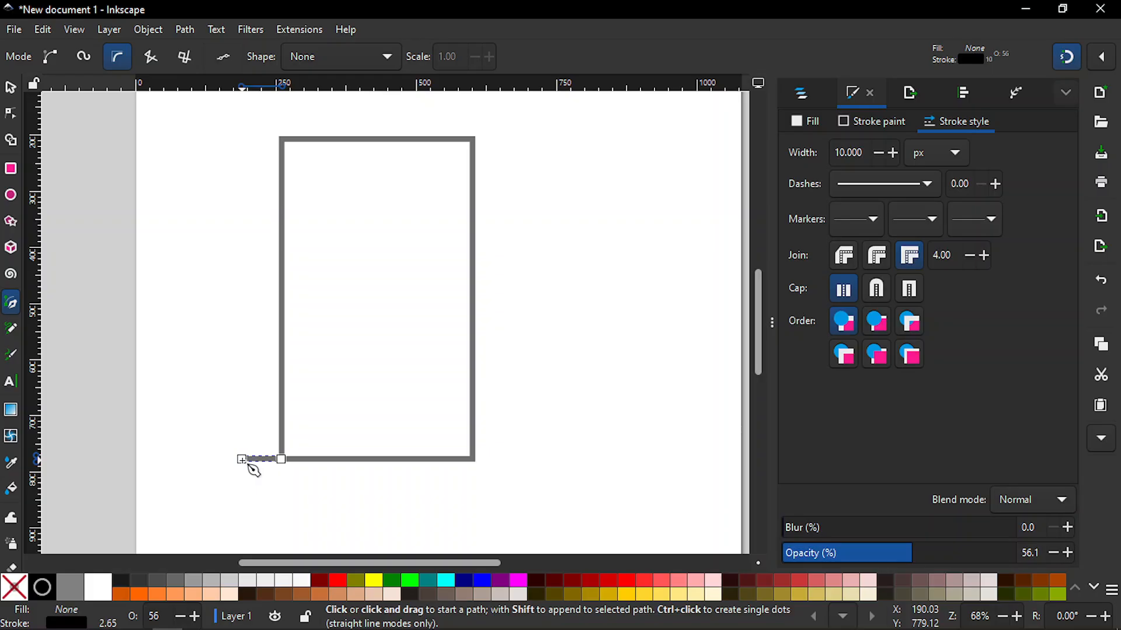
key(s)
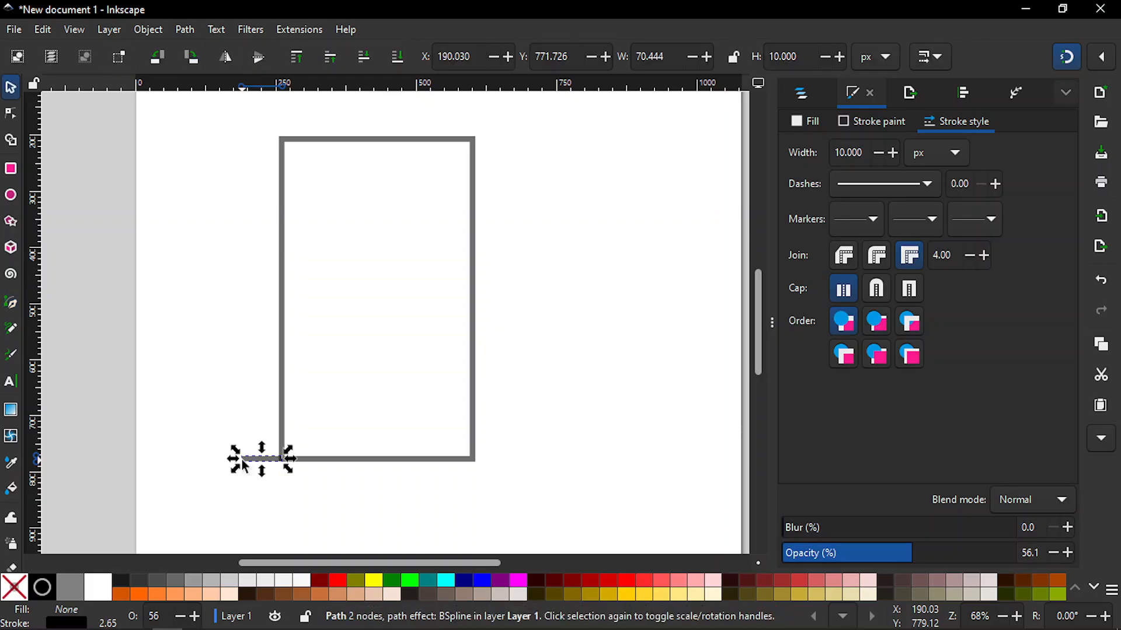
click(182, 437)
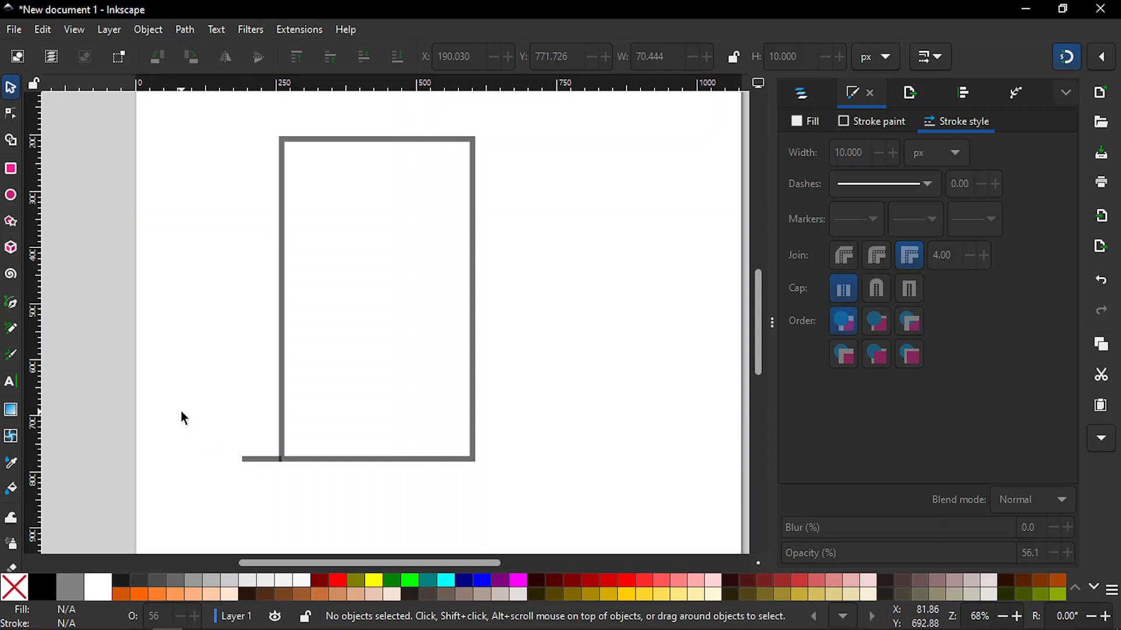
- Give the short line at the rectangle's lower-left corner round caps
key(z)
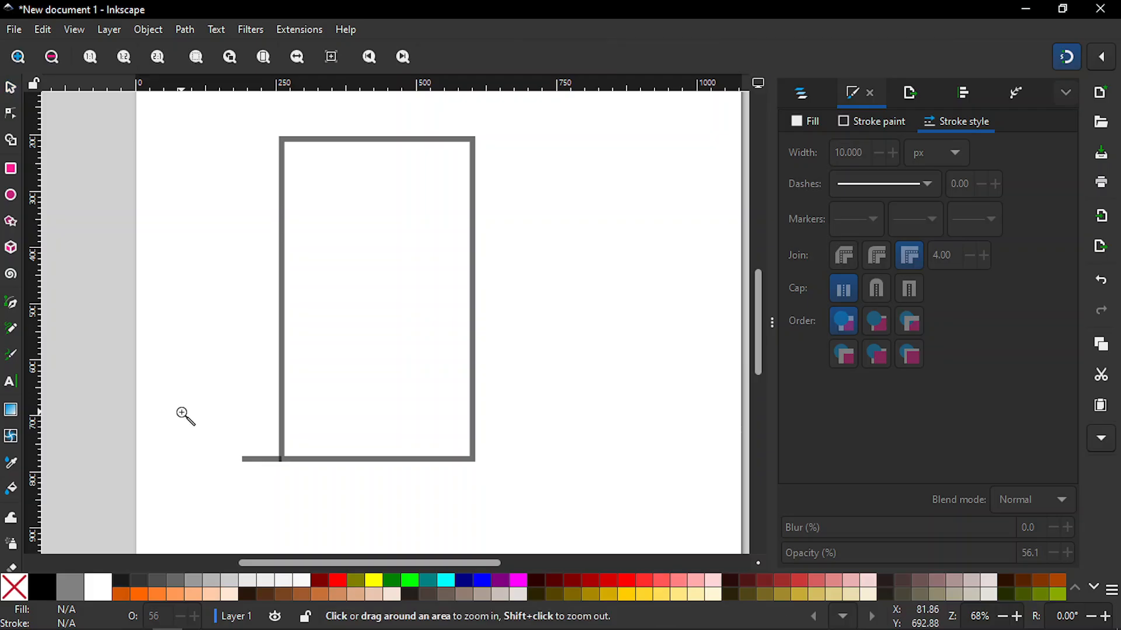
drag(222, 442, 295, 475)
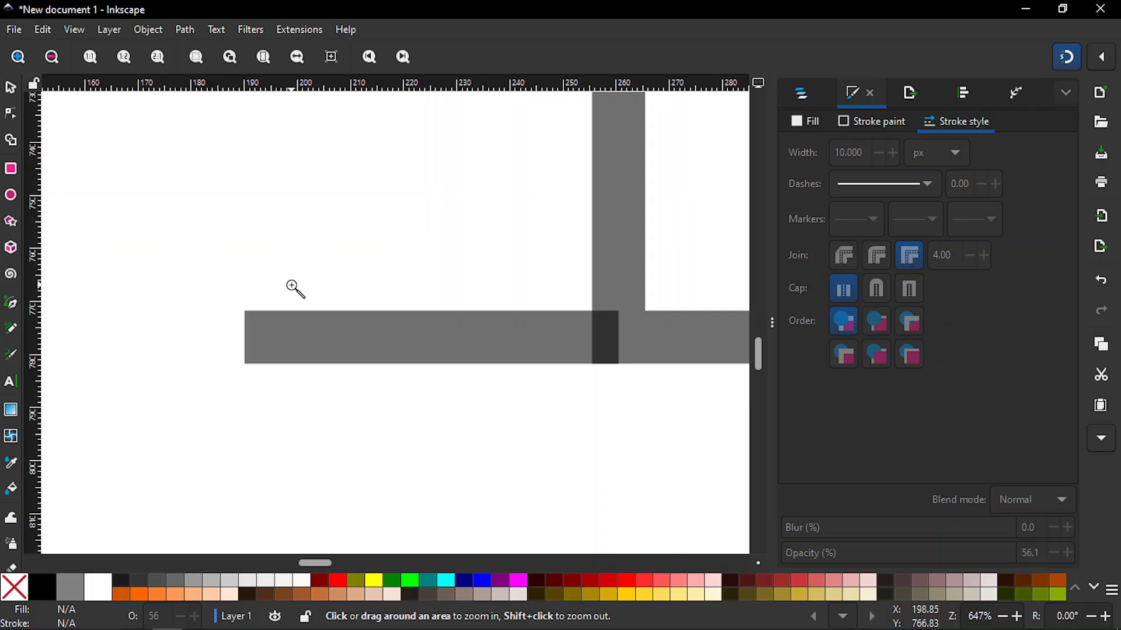
key(s)
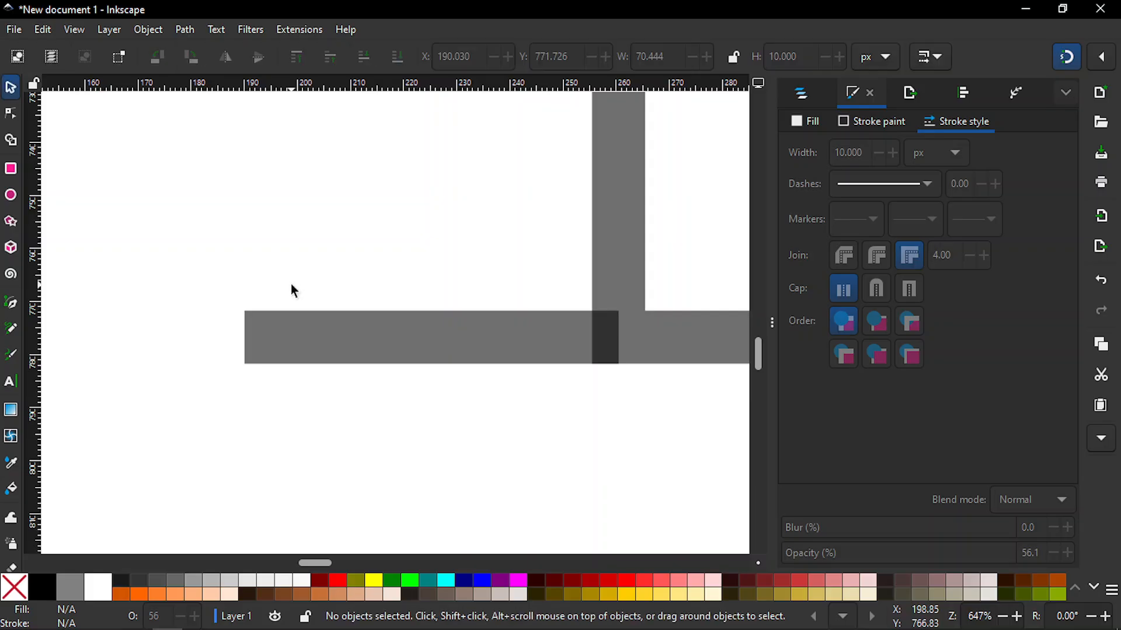
click(304, 334)
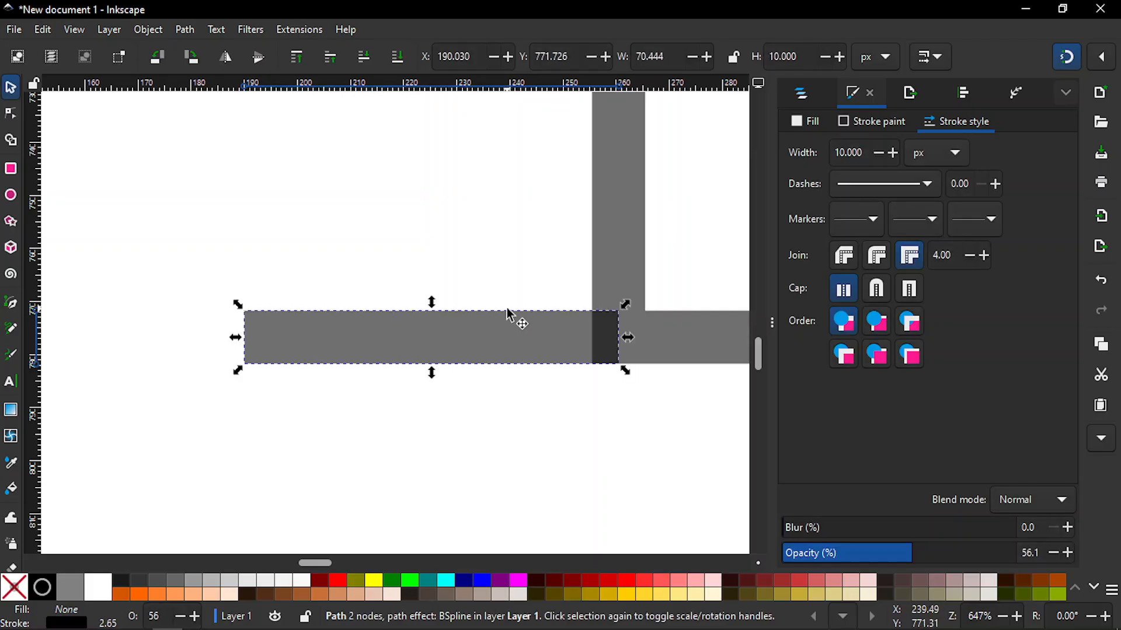
click(873, 299)
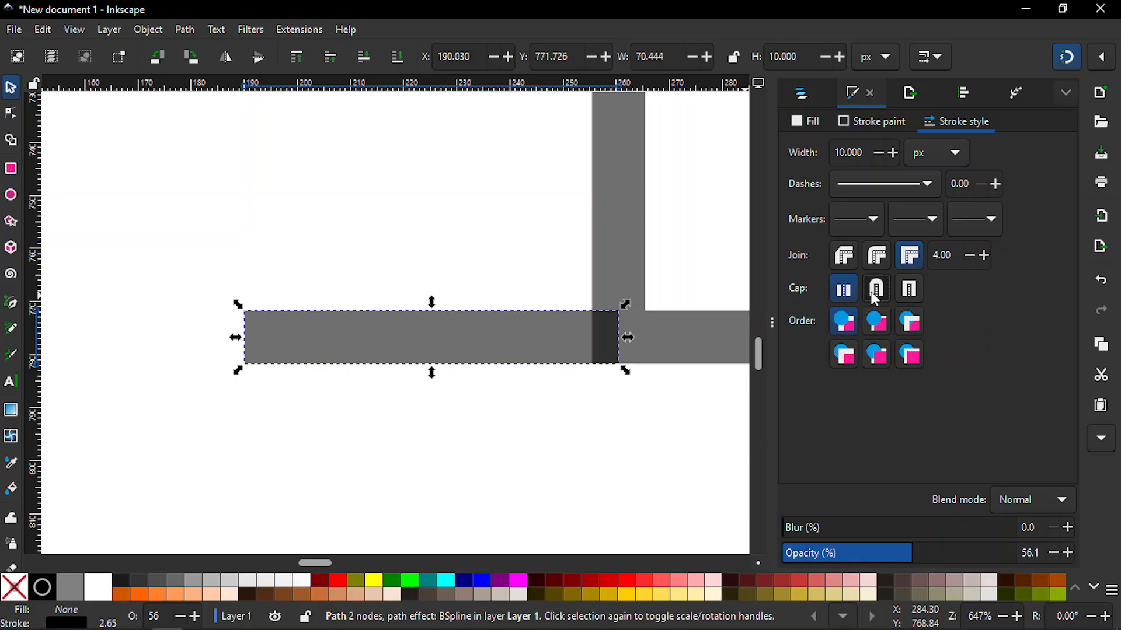
click(559, 436)
- Place a duplicate of the short line at the rectangle's lower-right corner, extending outward to the right at the same height
key(minus)
key(minus)
key(minus)
key(minus)
key(minus)
key(minus)
key(minus)
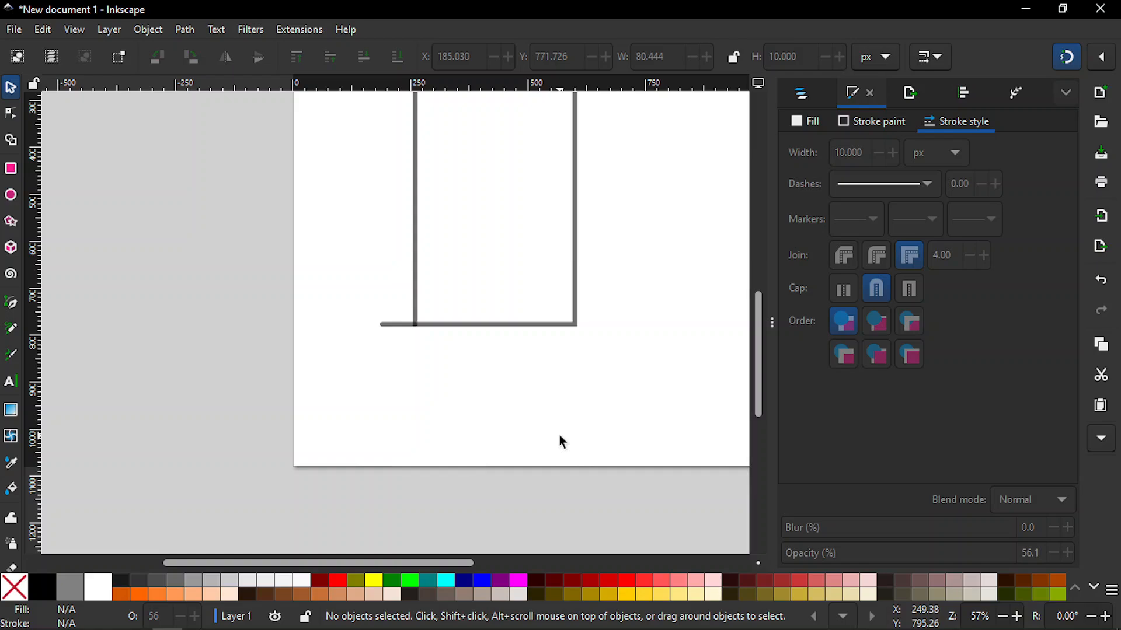
drag(758, 398, 759, 375)
drag(304, 560, 338, 563)
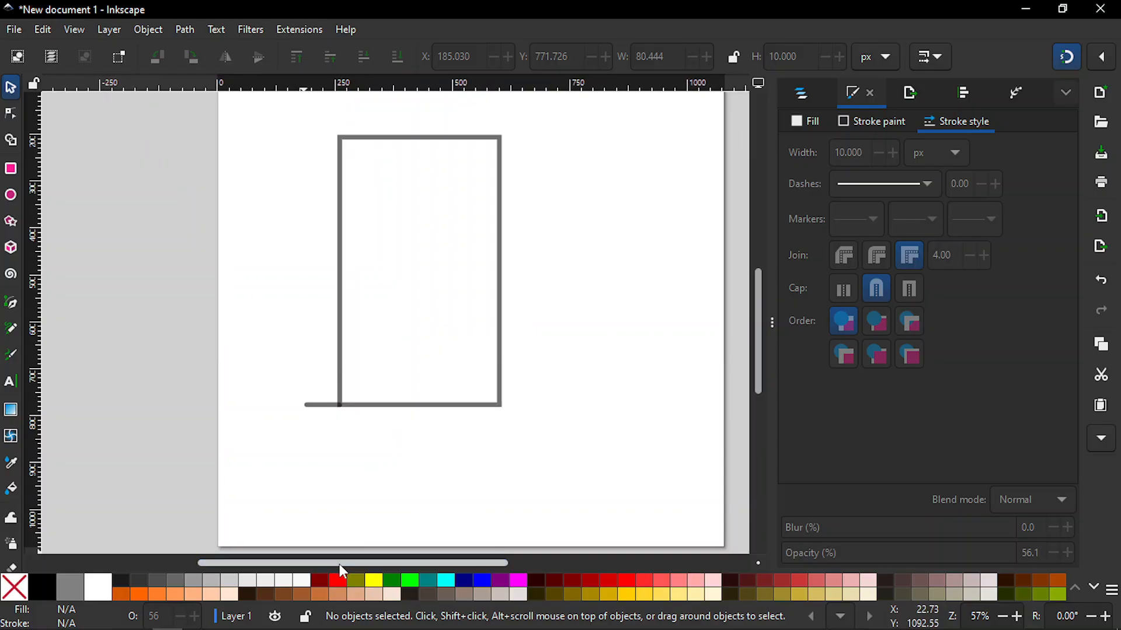
drag(760, 329, 760, 320)
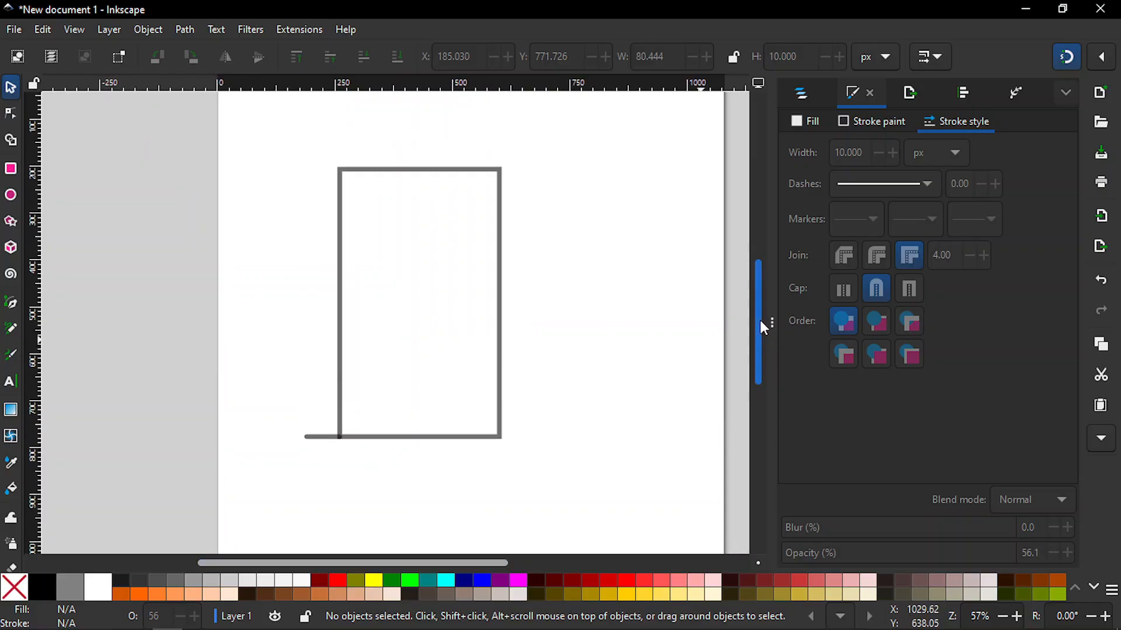
click(314, 436)
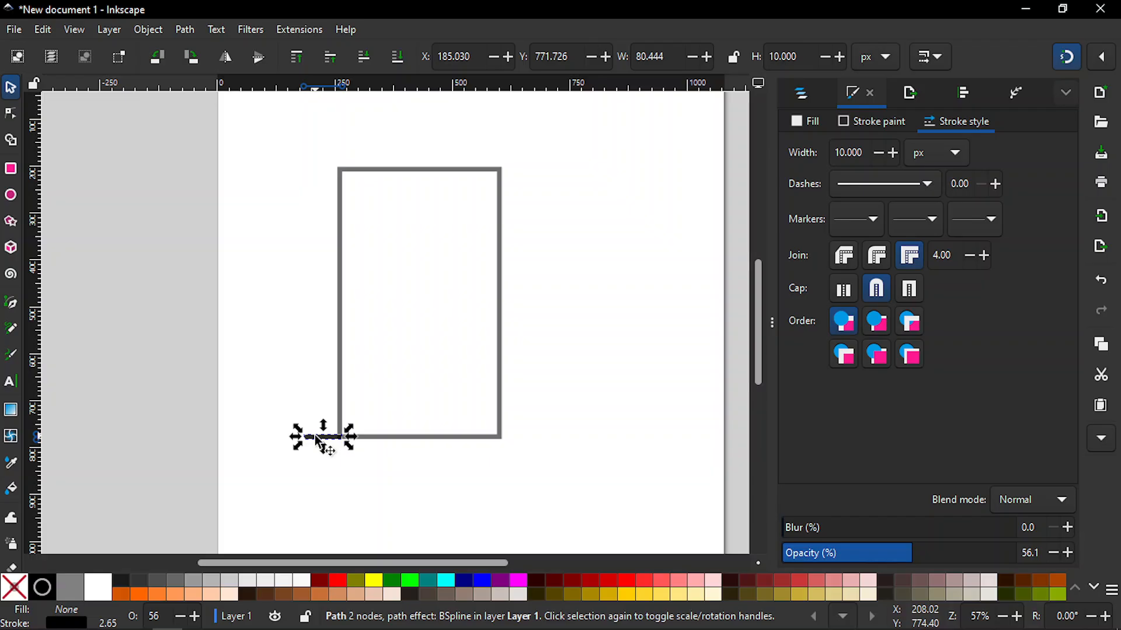
drag(314, 435, 514, 419)
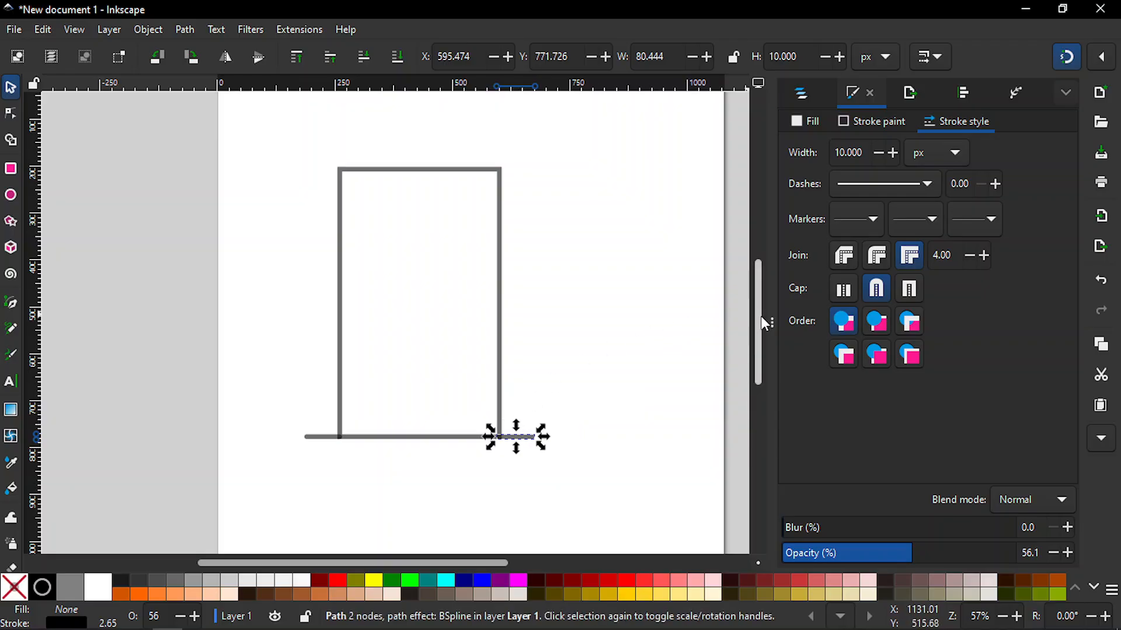
click(667, 360)
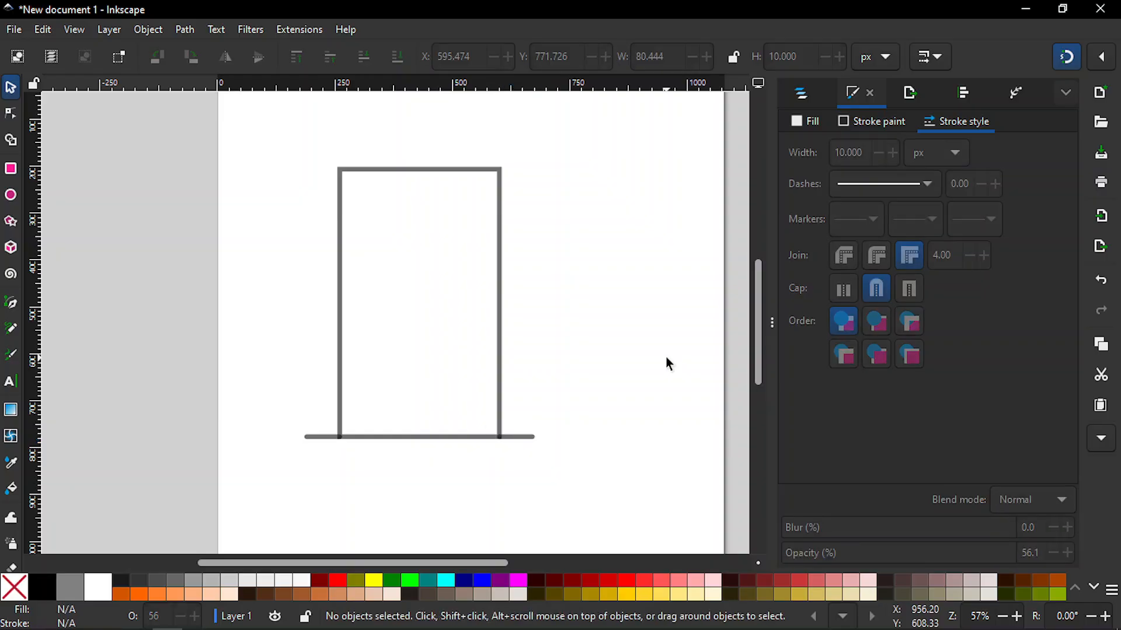
- Examine up close how the rounded line ends overlap the rectangle's two lower corners
key(z)
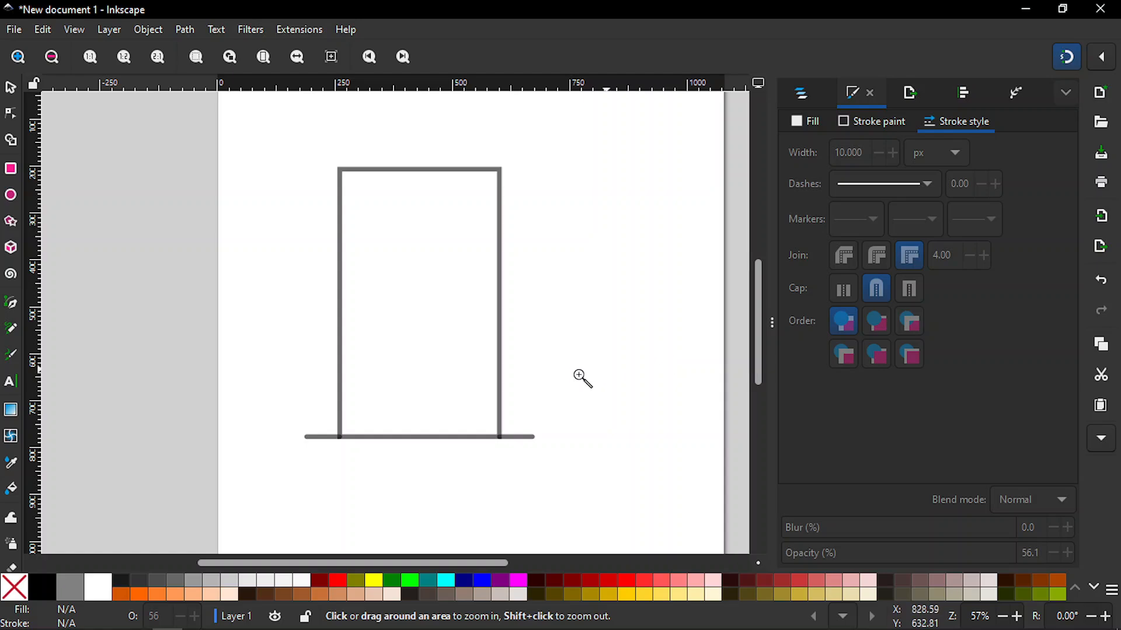
drag(467, 401, 538, 457)
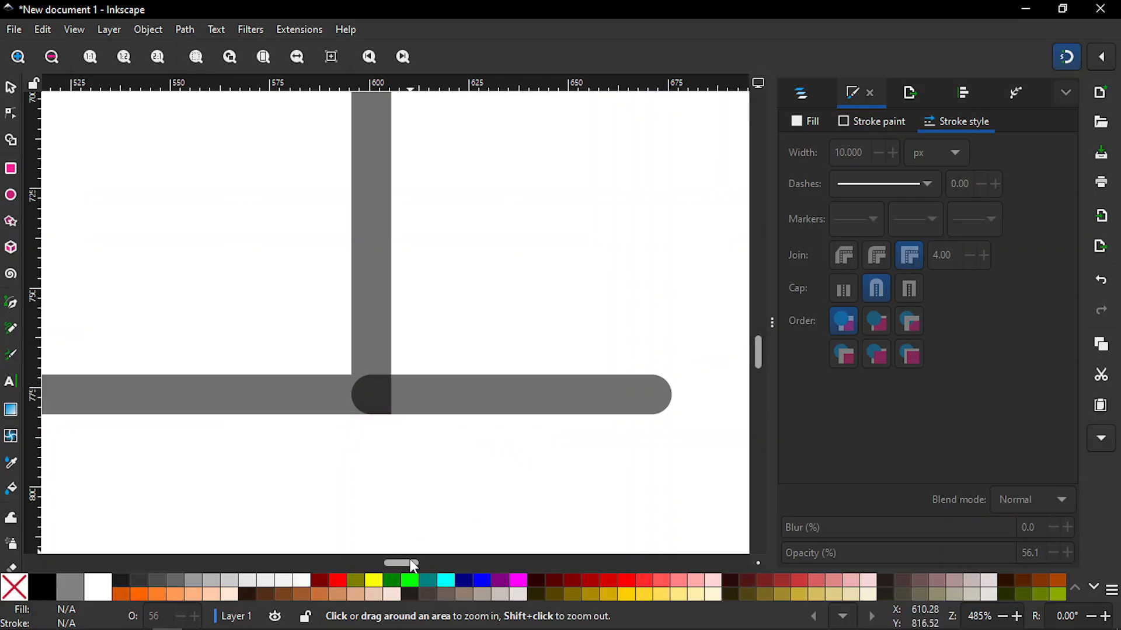
drag(413, 569, 327, 565)
key(minus)
key(minus)
key(minus)
key(minus)
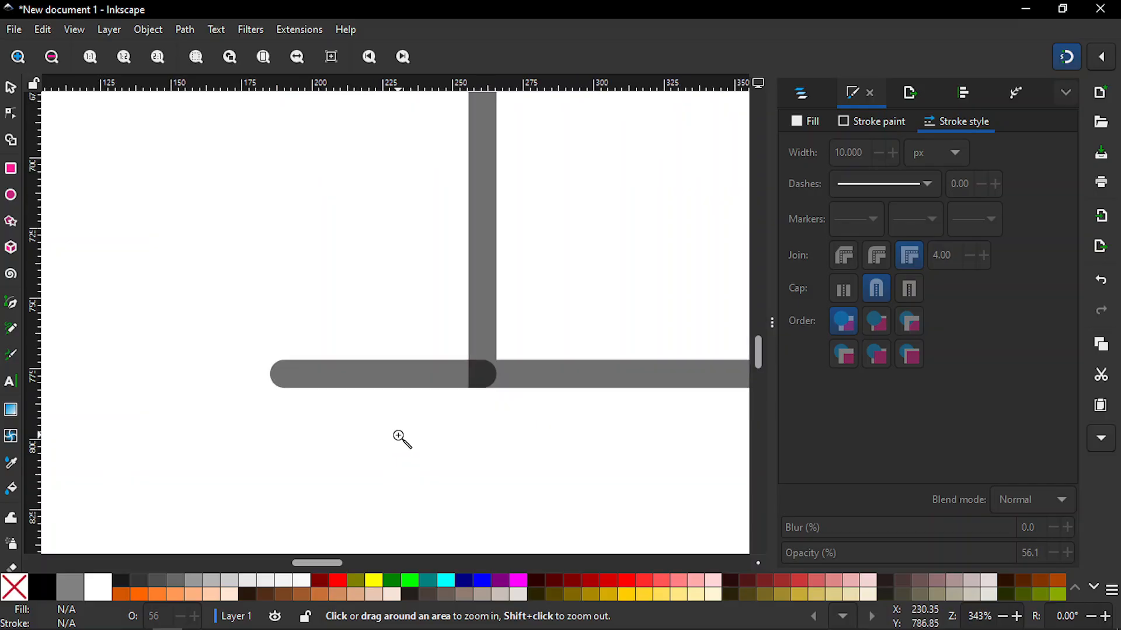
key(minus)
key(minus)
key(minus)
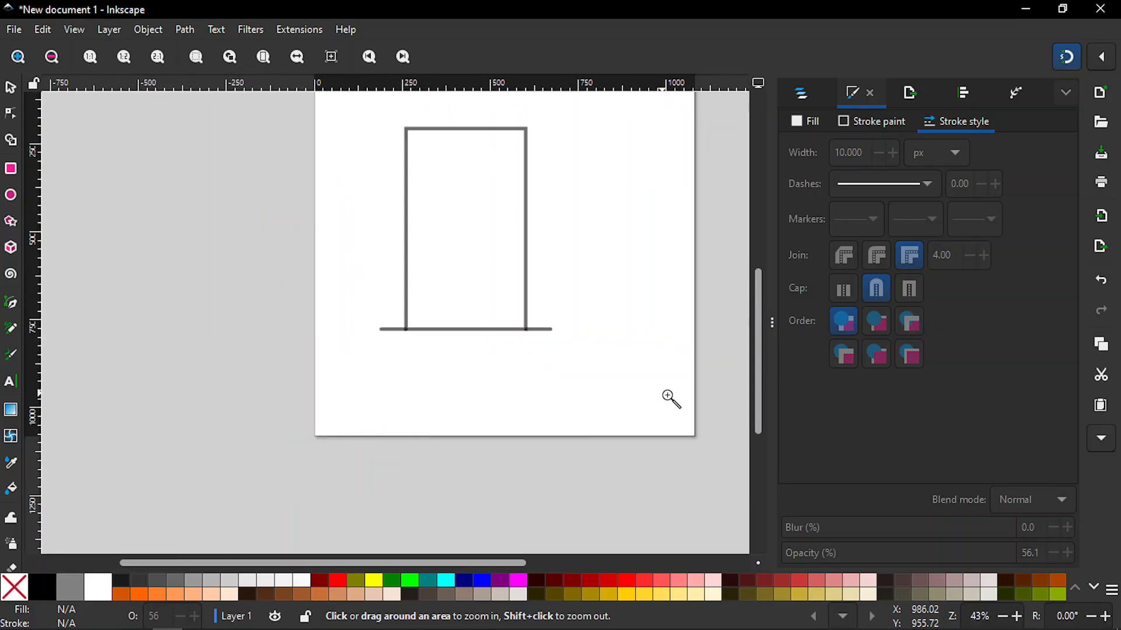
drag(755, 410, 758, 389)
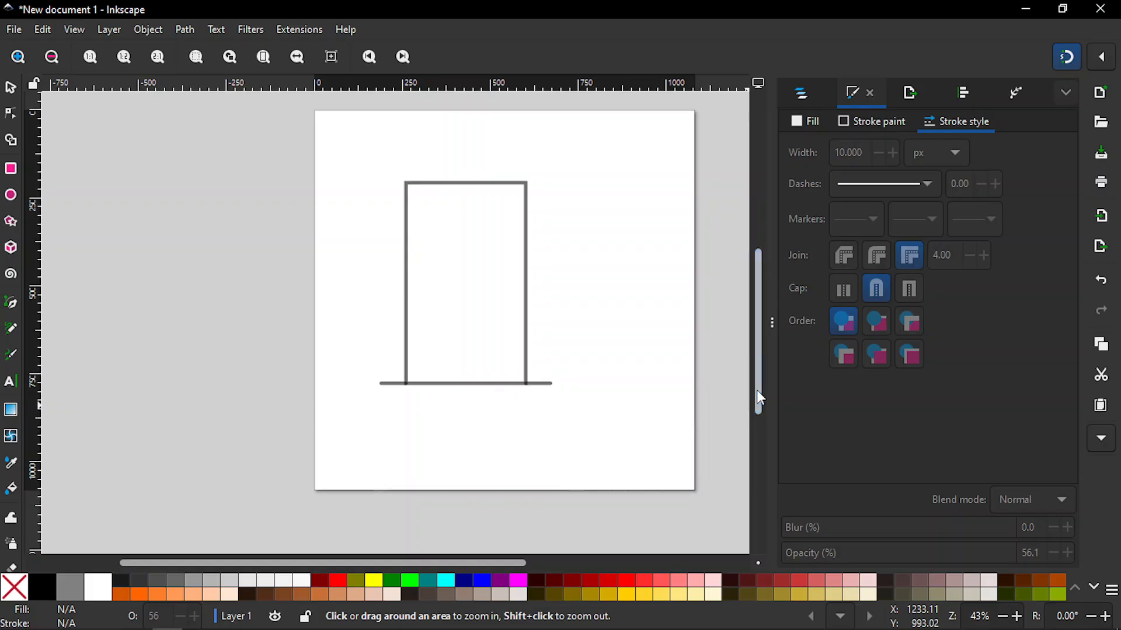
drag(467, 564, 525, 569)
drag(757, 389, 758, 380)
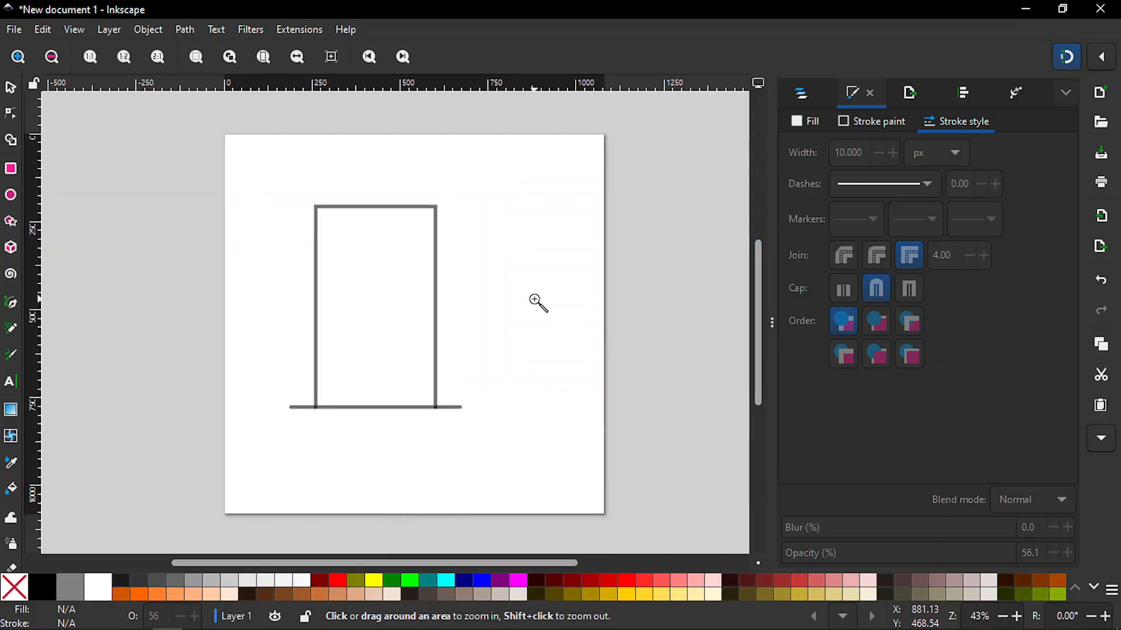
- Move the rectangle and both short lines together toward the page's upper-left corner, to X 0 and Y about 43 px
key(s)
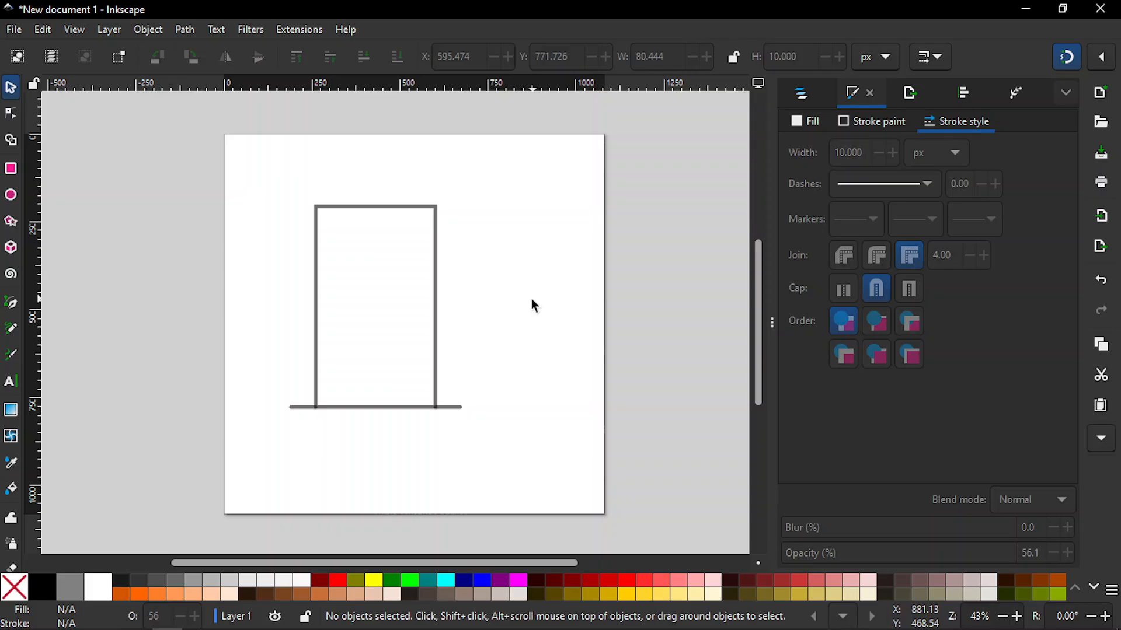
click(435, 306)
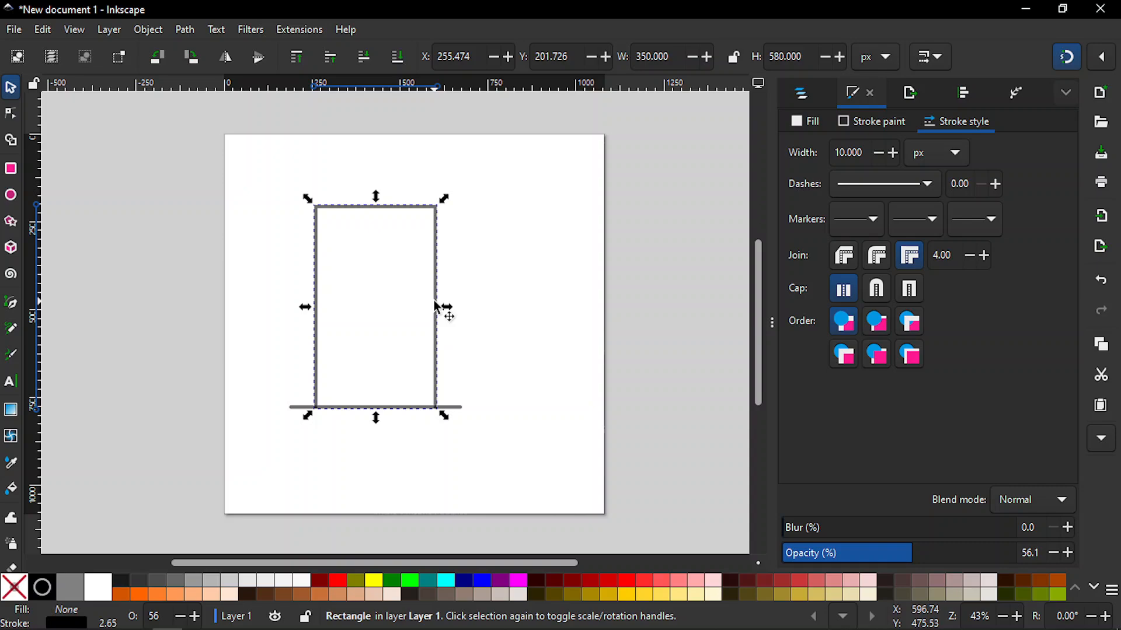
click(496, 243)
drag(252, 174, 505, 476)
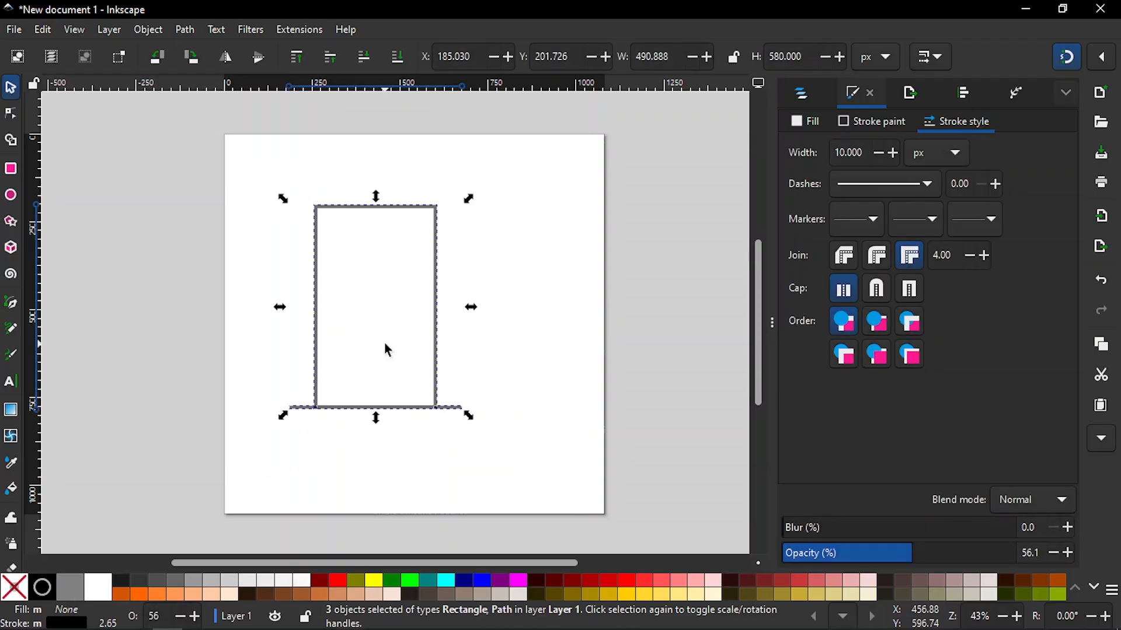
drag(438, 339, 370, 281)
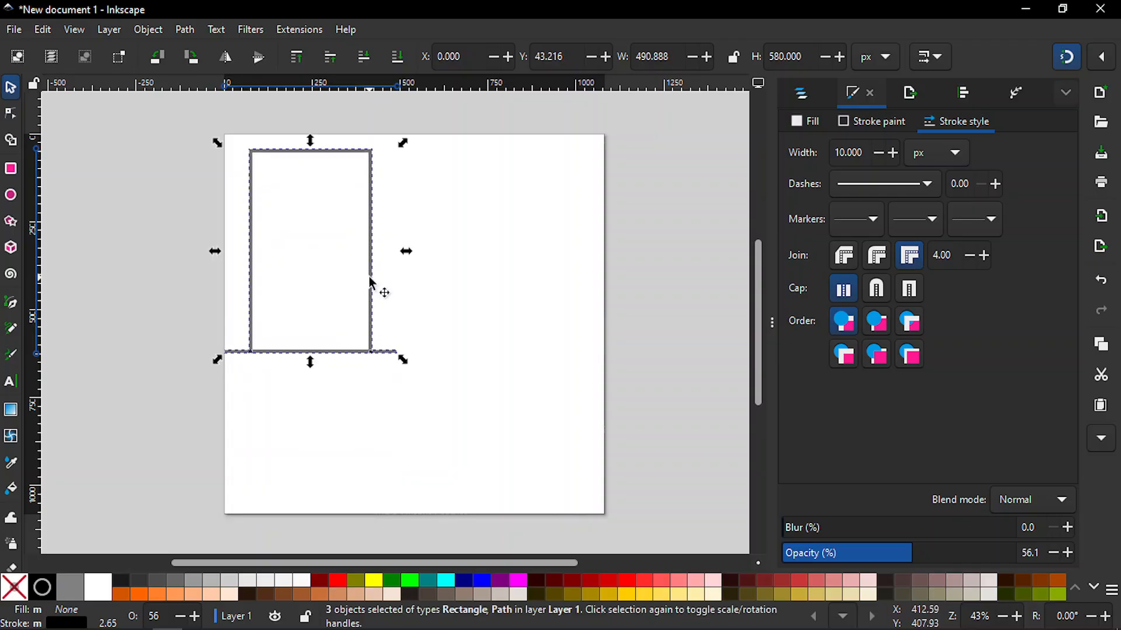
click(490, 308)
- Draw a rectangle about 320 × 513 px to the right of the line drawing, with no outline and a black fill
key(plus)
key(plus)
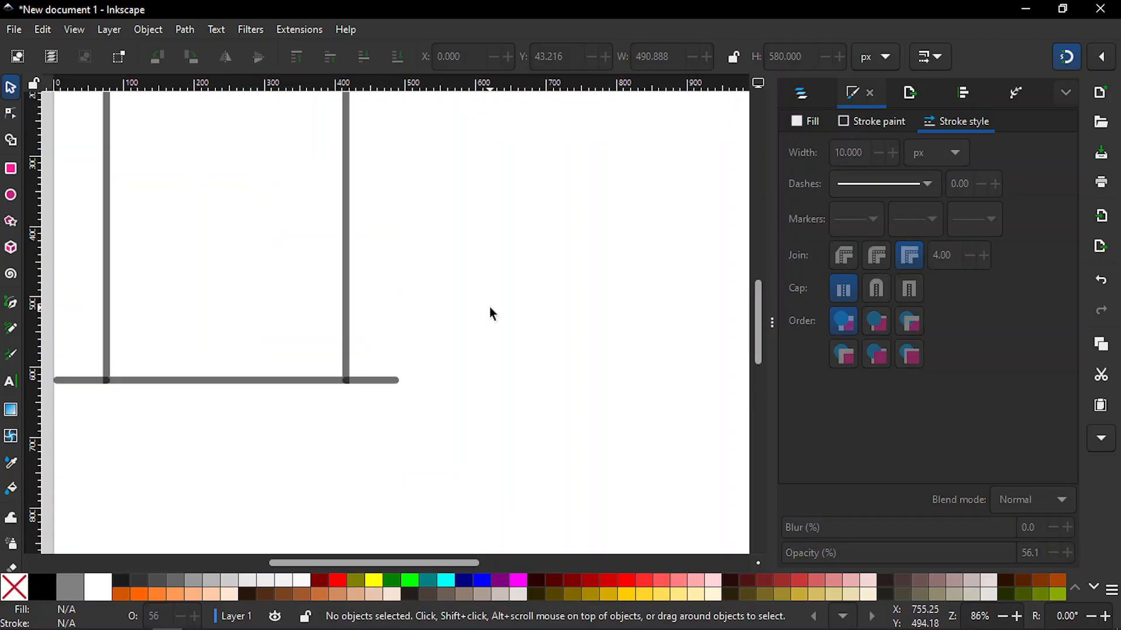
key(minus)
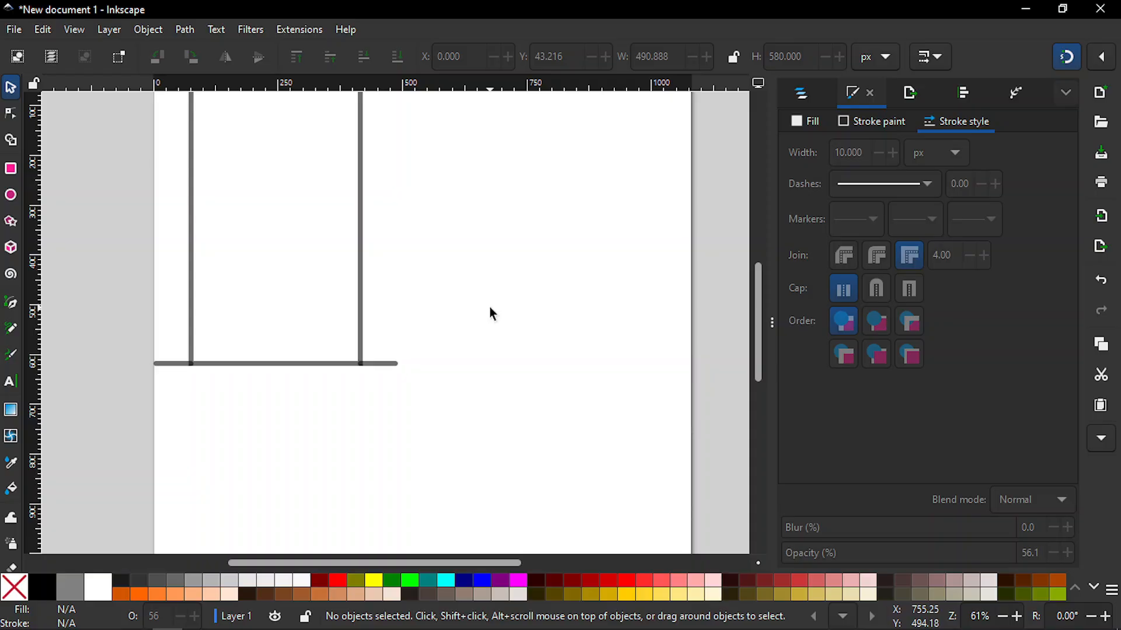
drag(761, 321, 761, 305)
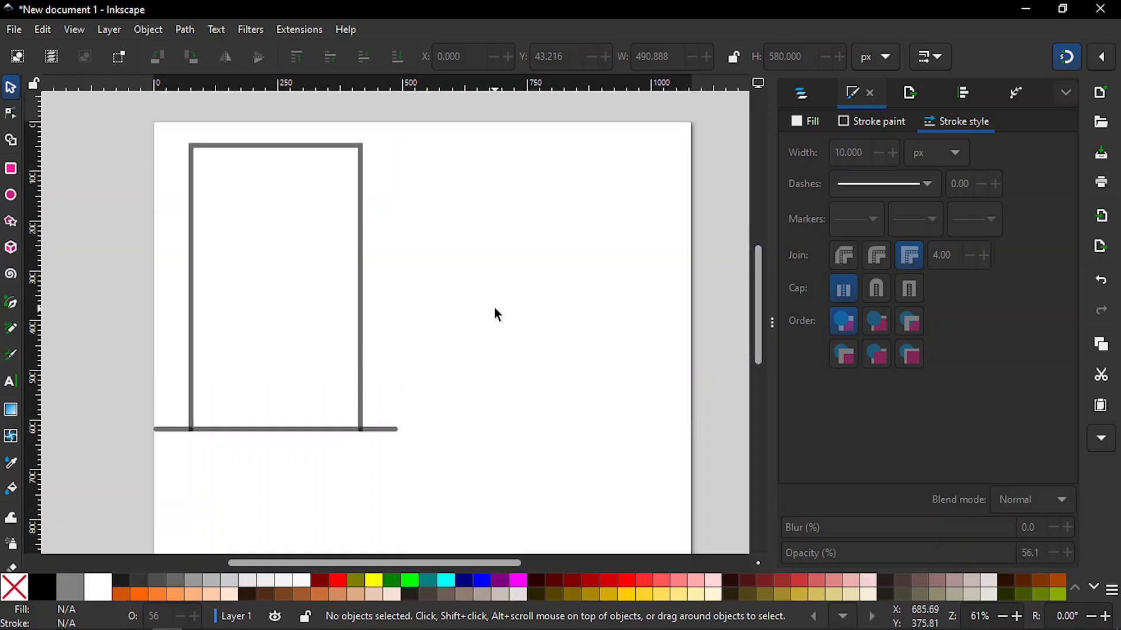
key(r)
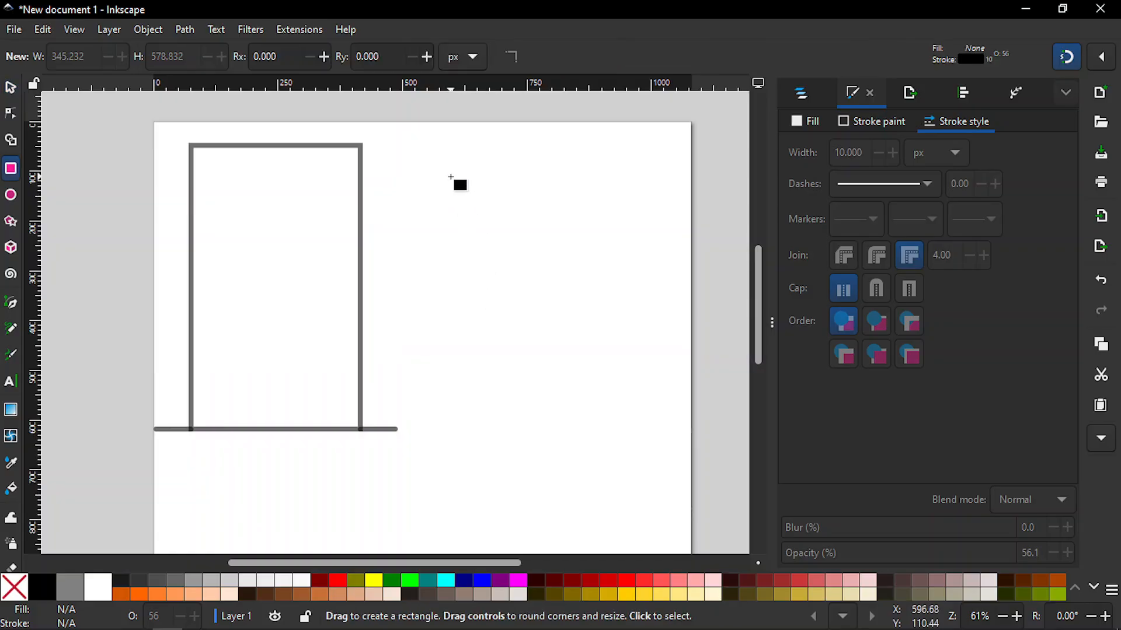
drag(450, 176, 610, 433)
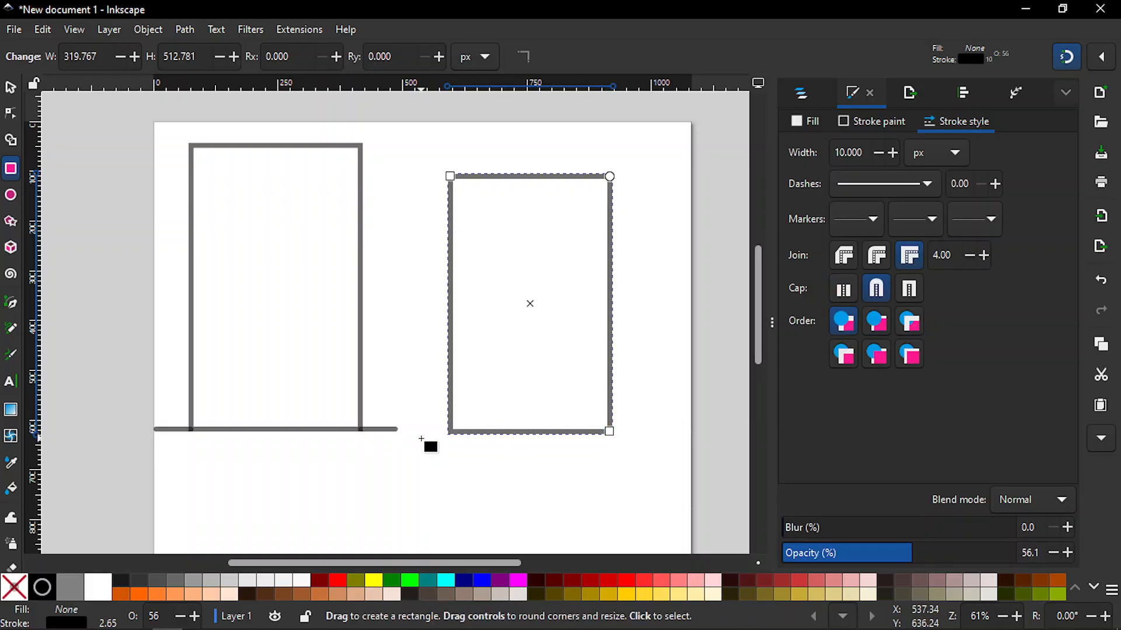
shift+click(15, 594)
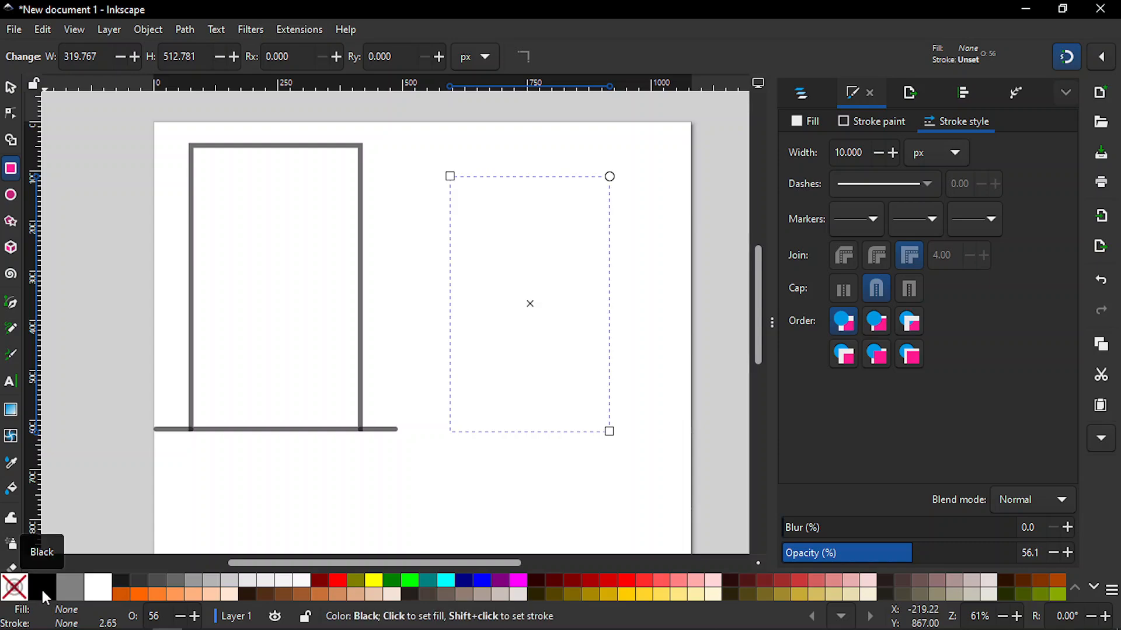
click(41, 587)
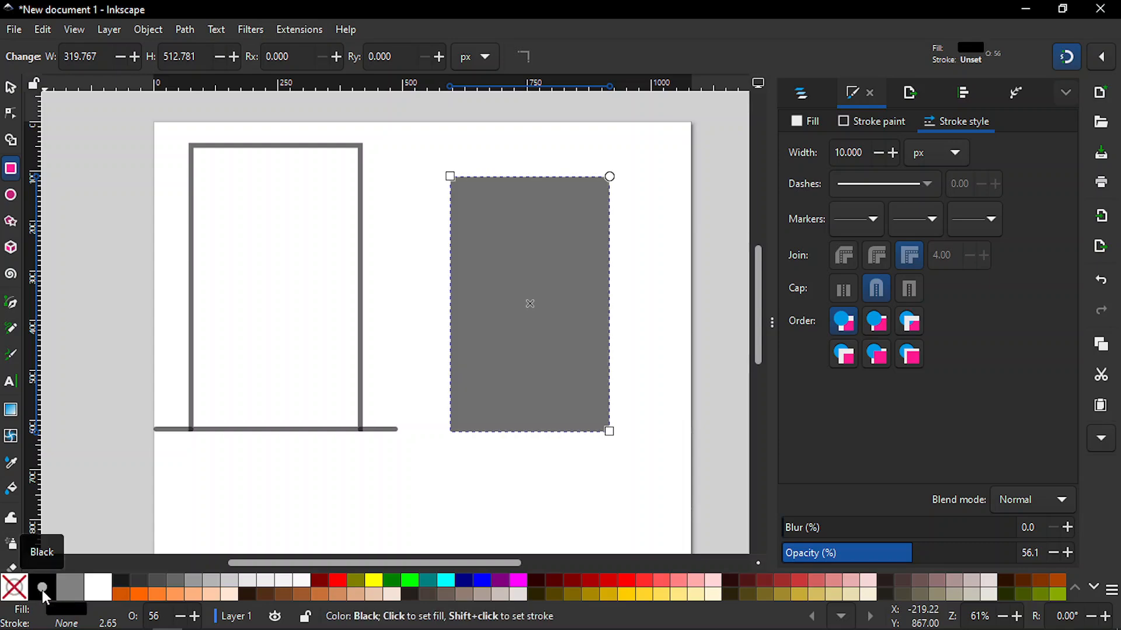
- Resize the filled rectangle to exactly 350 px wide and 580 px high, and leave it selected
key(s)
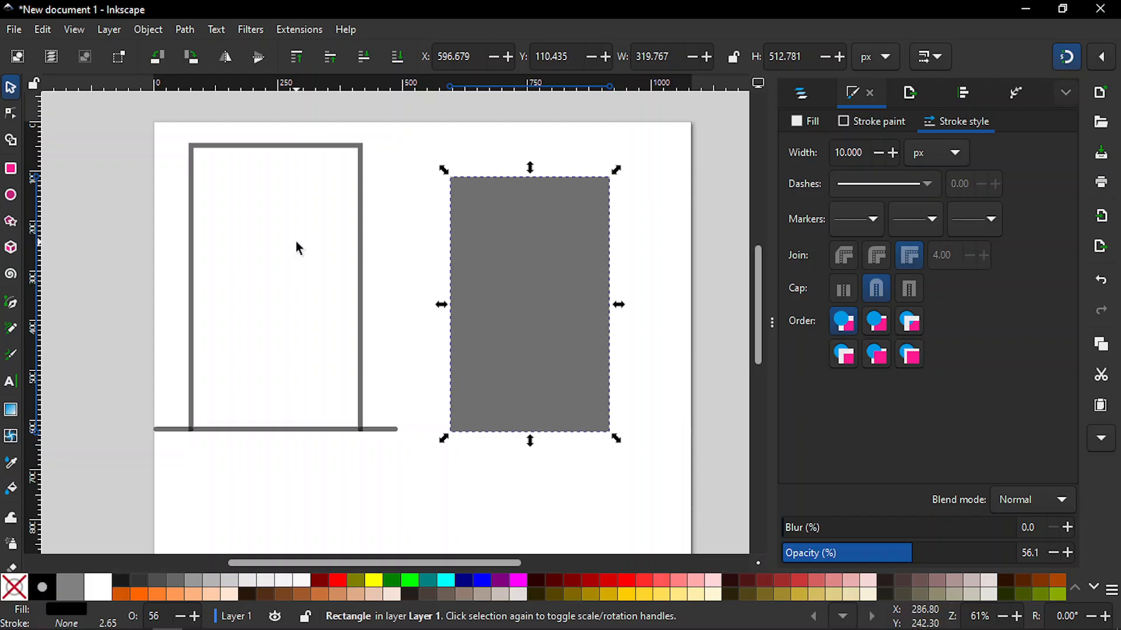
click(678, 57)
double_click(678, 57)
text(350)
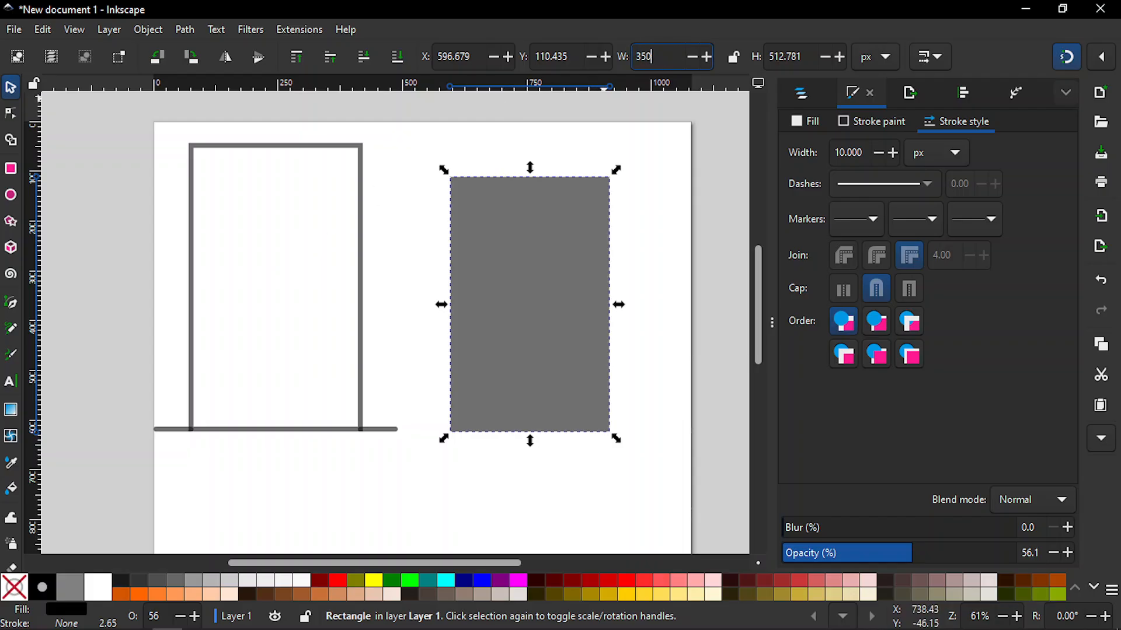
key(Return)
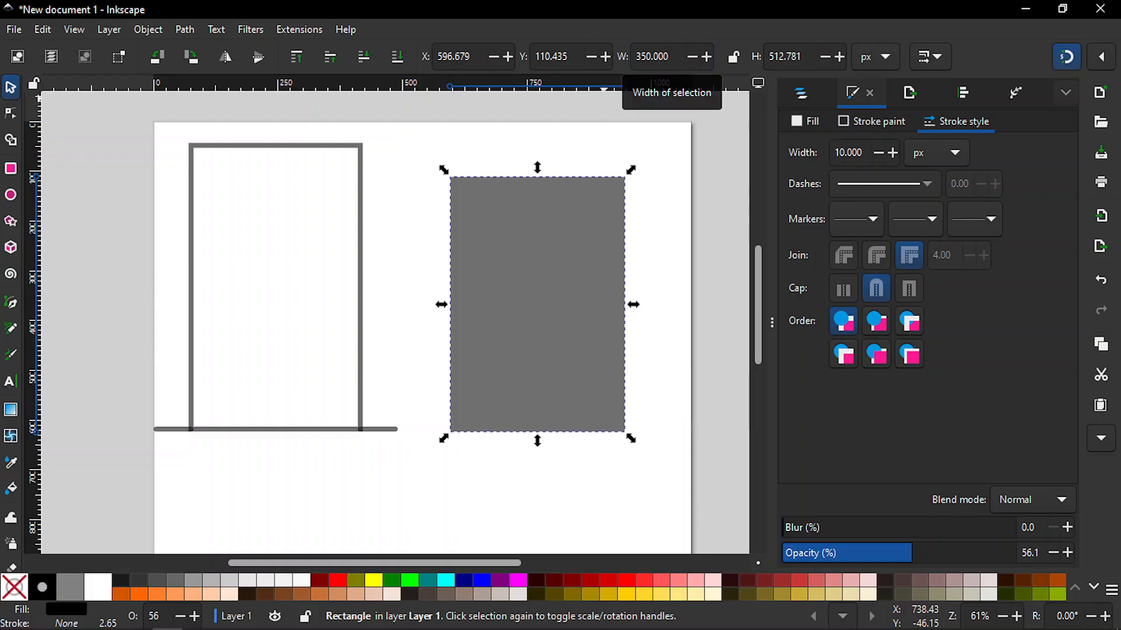
click(799, 57)
double_click(799, 57)
text(580)
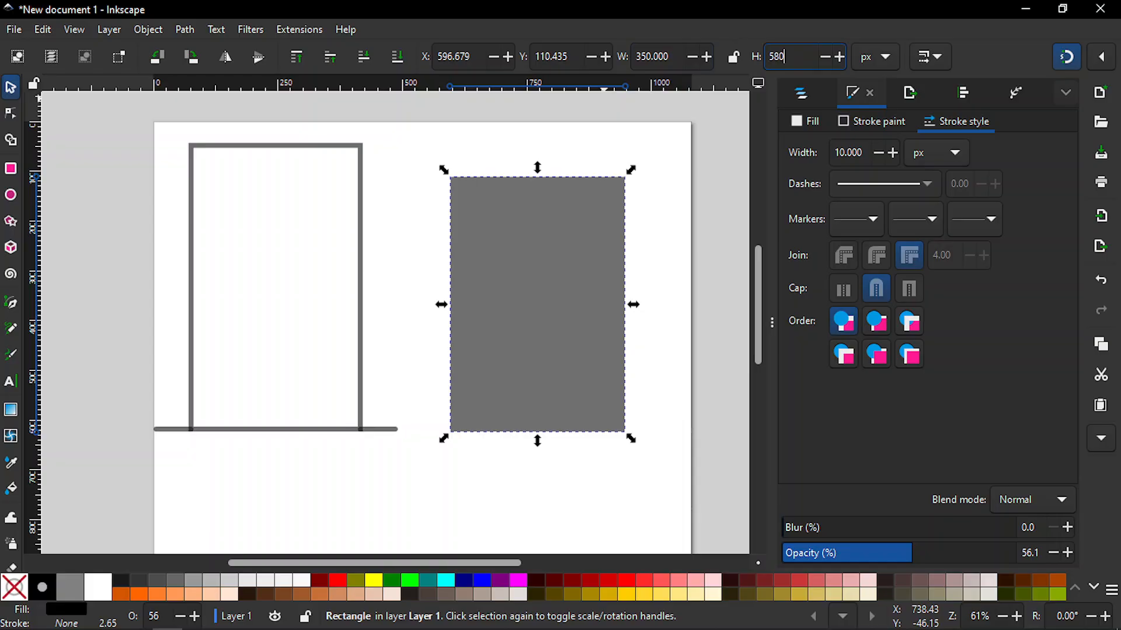
key(Return)
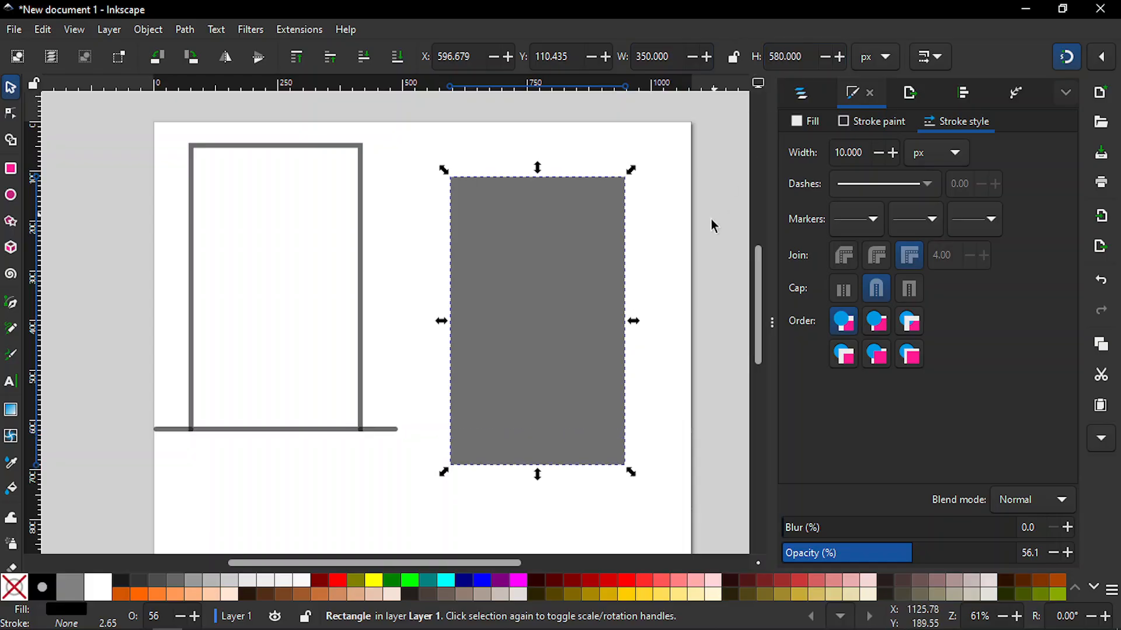
click(669, 286)
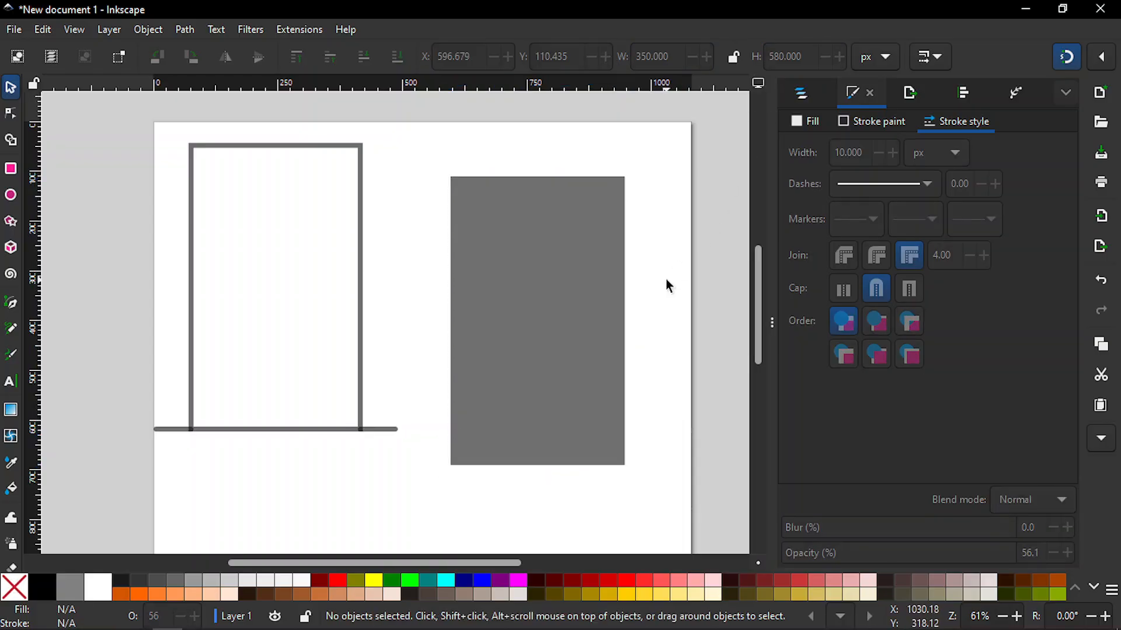
click(559, 297)
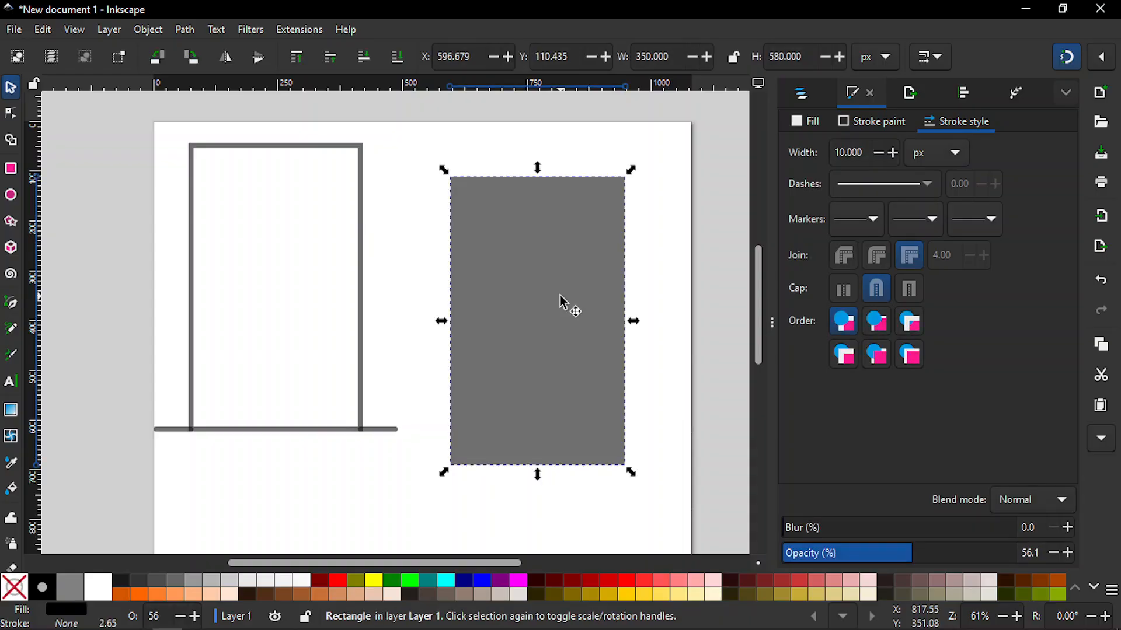
- Convert the filled 350 × 580 px rectangle to a path, reapply its black fill, and check its corner nodes
click(800, 98)
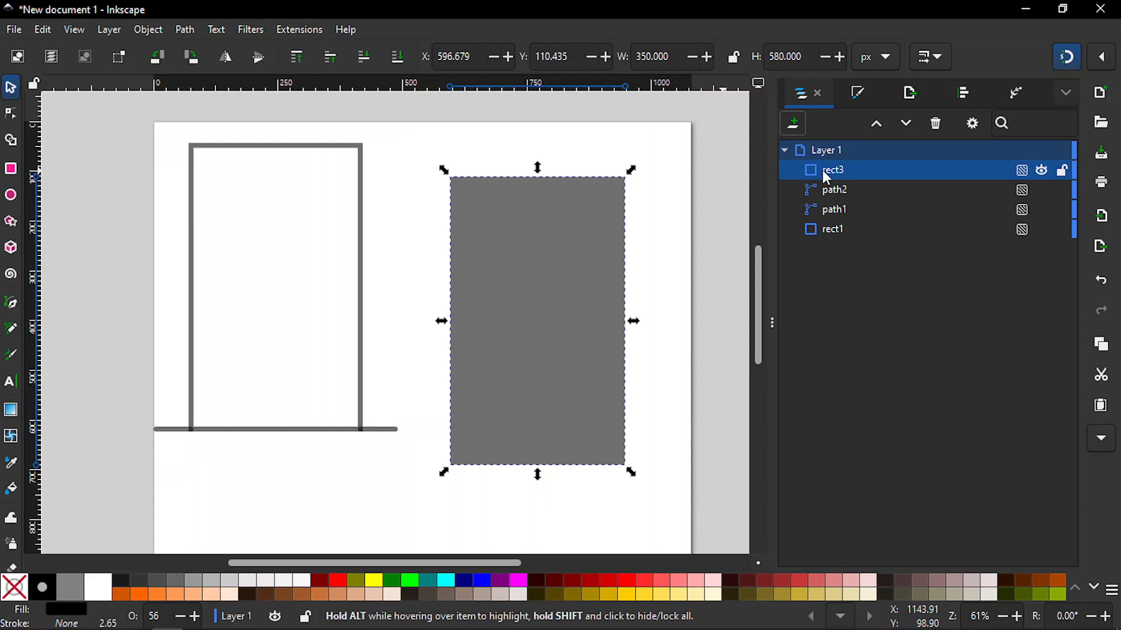
click(185, 30)
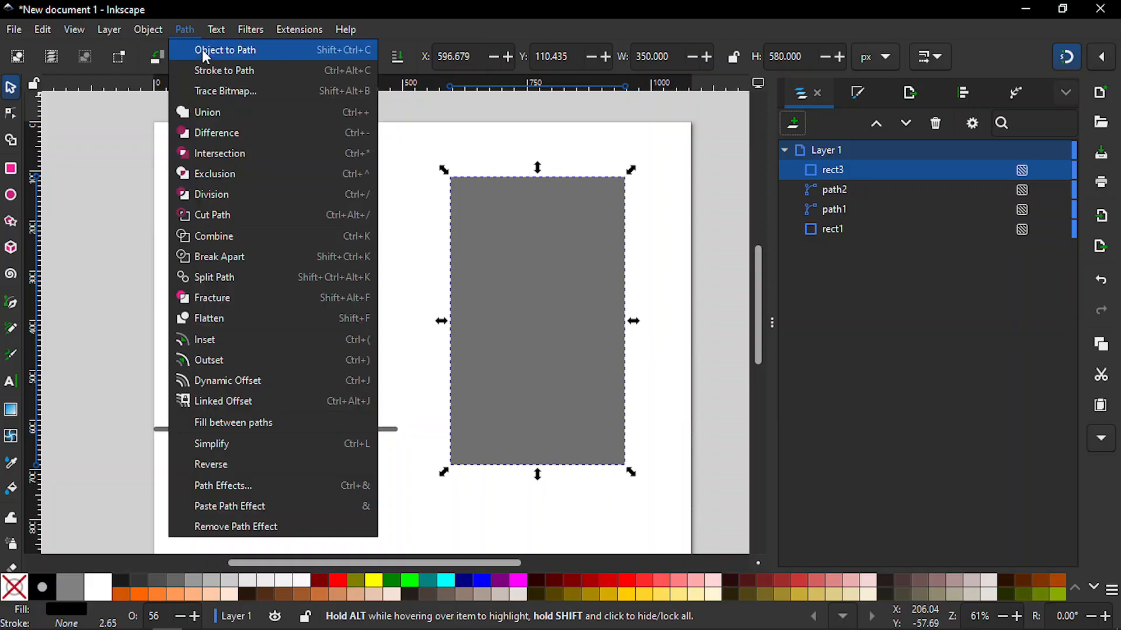
click(201, 49)
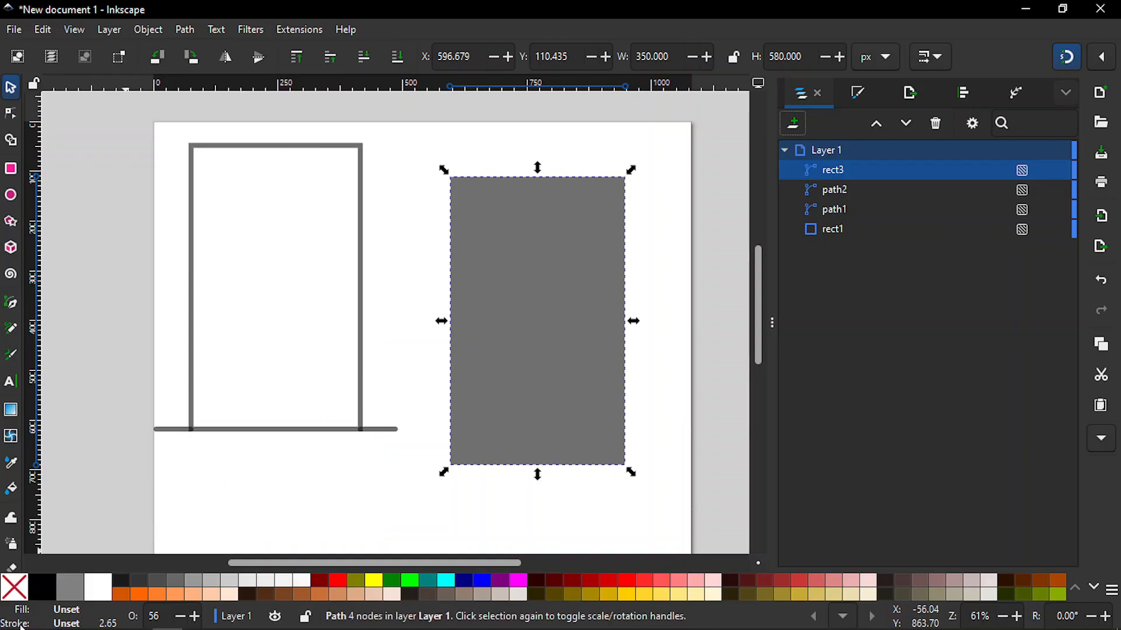
click(45, 593)
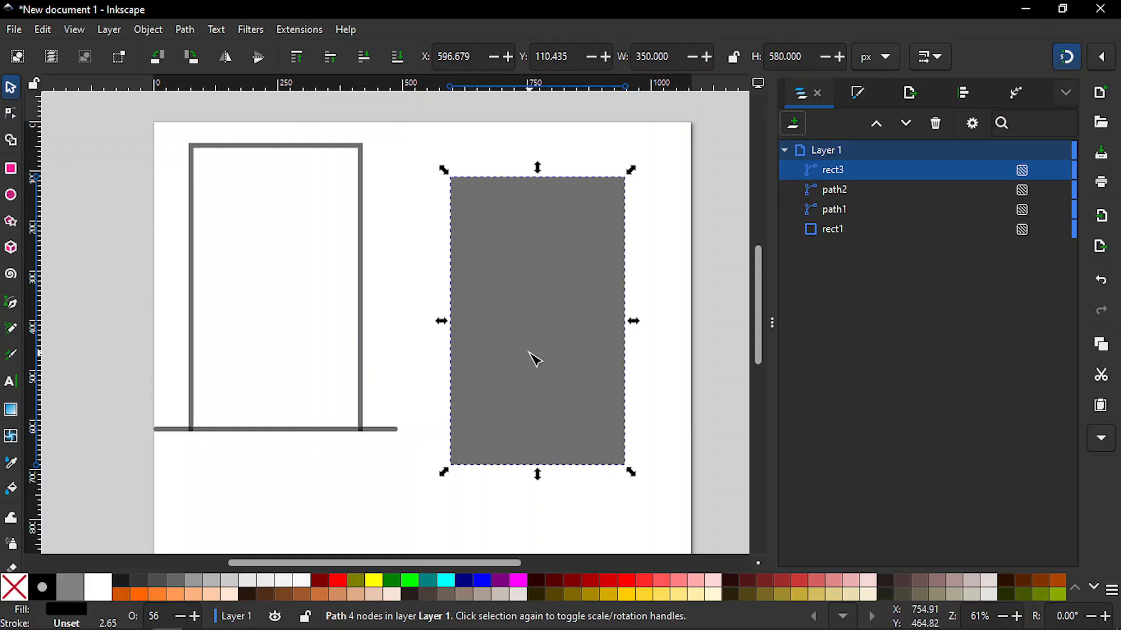
key(n)
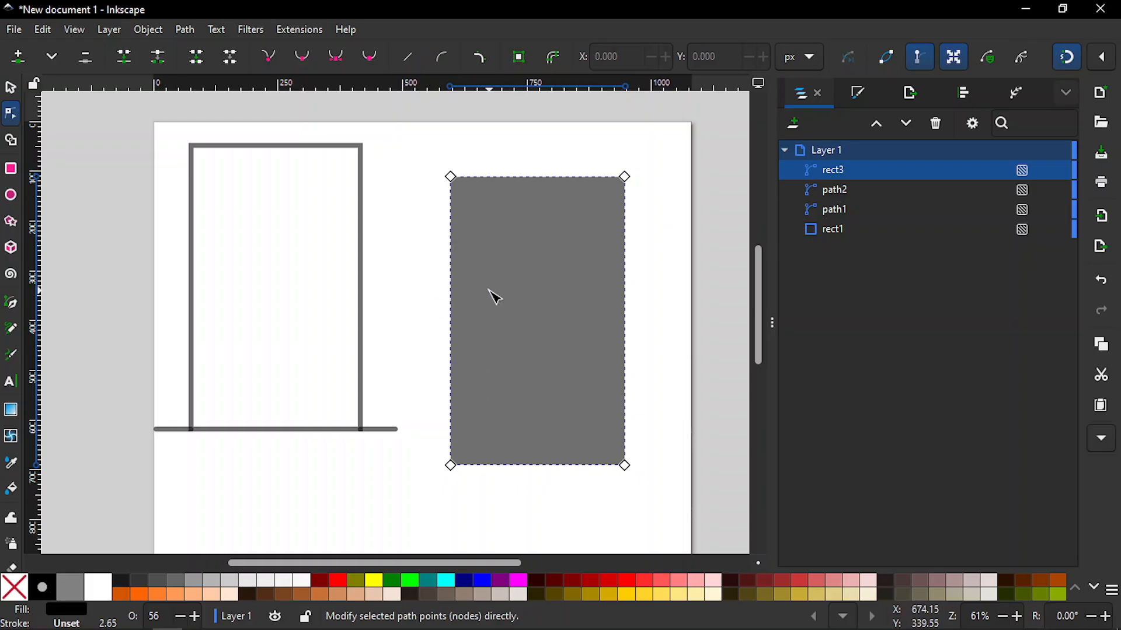
key(s)
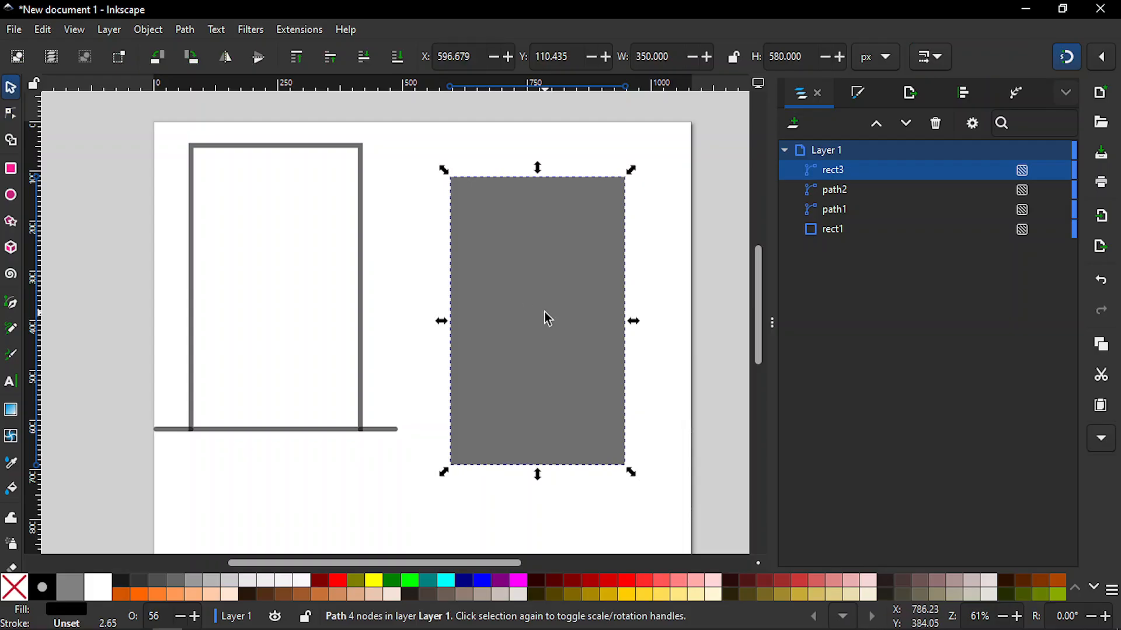
- Review the snapping options, and move the filled path exactly over the outlined rectangle, to X 70.444 and Y 43.216 px
click(1097, 62)
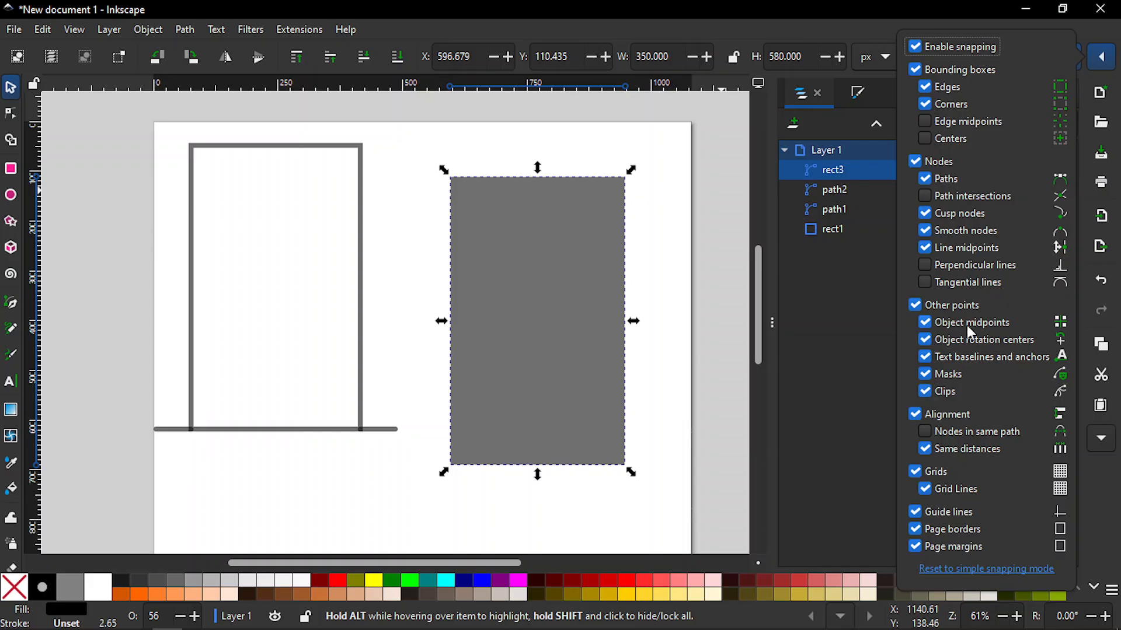
click(1101, 59)
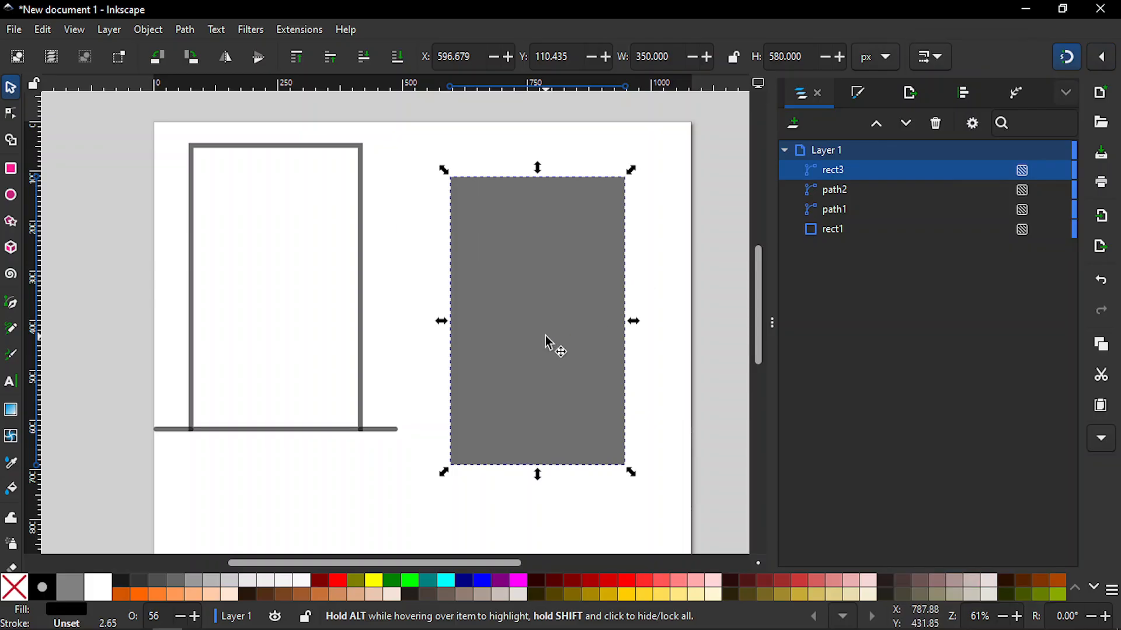
drag(547, 344, 281, 301)
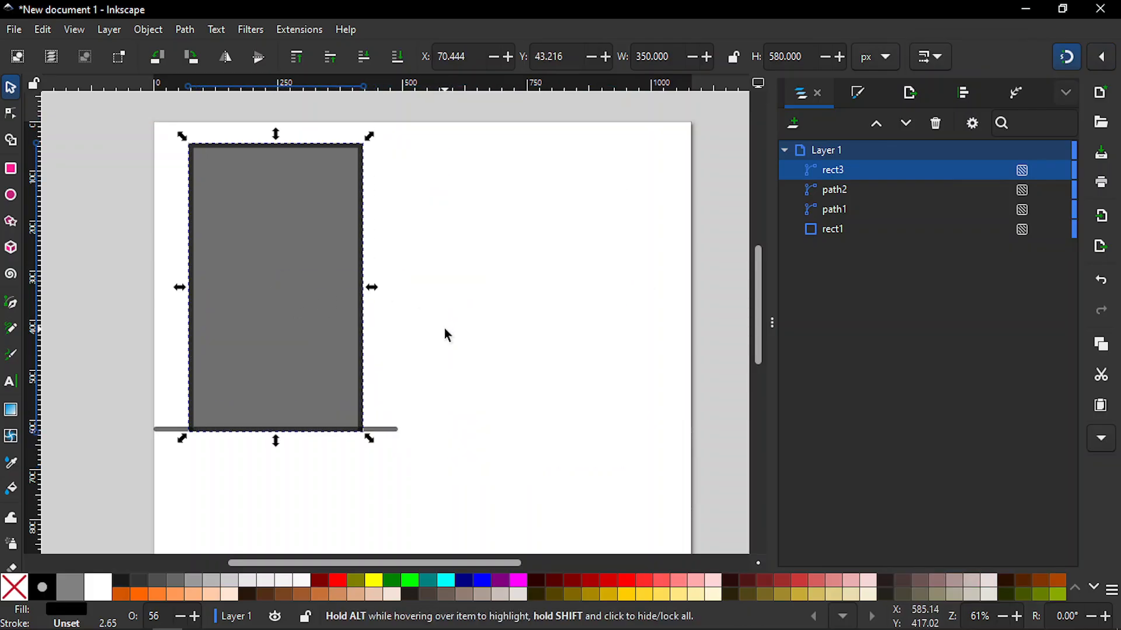
drag(409, 563, 391, 569)
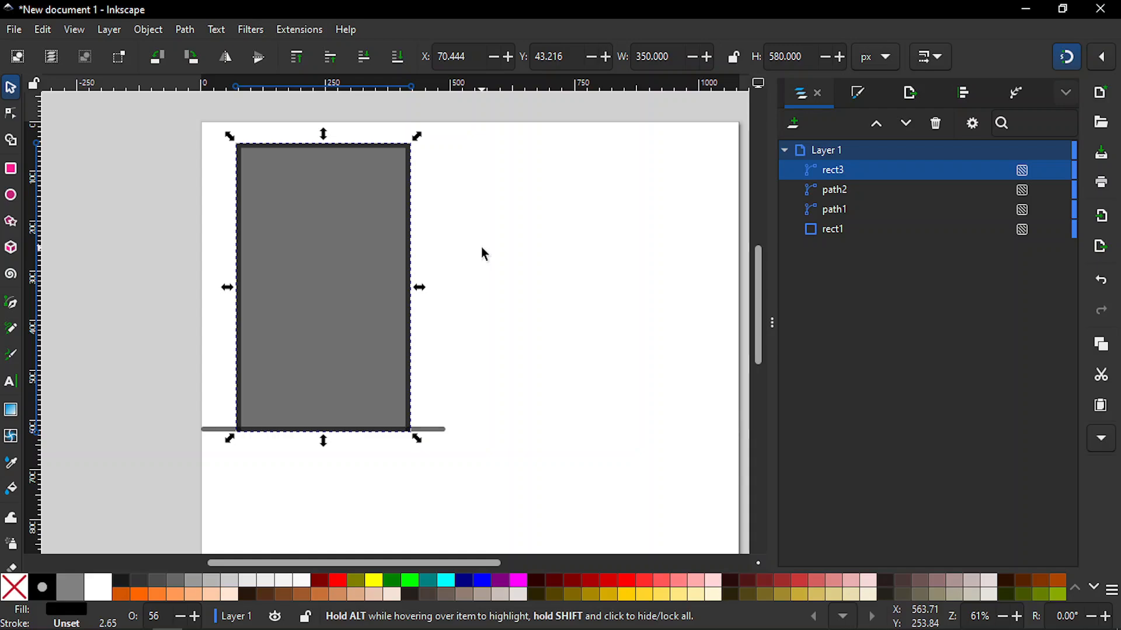
- Inset the filled path eight times, down to about 318 × 548 px, leaving an even gap inside the outline, and deselect it
key(ctrl)
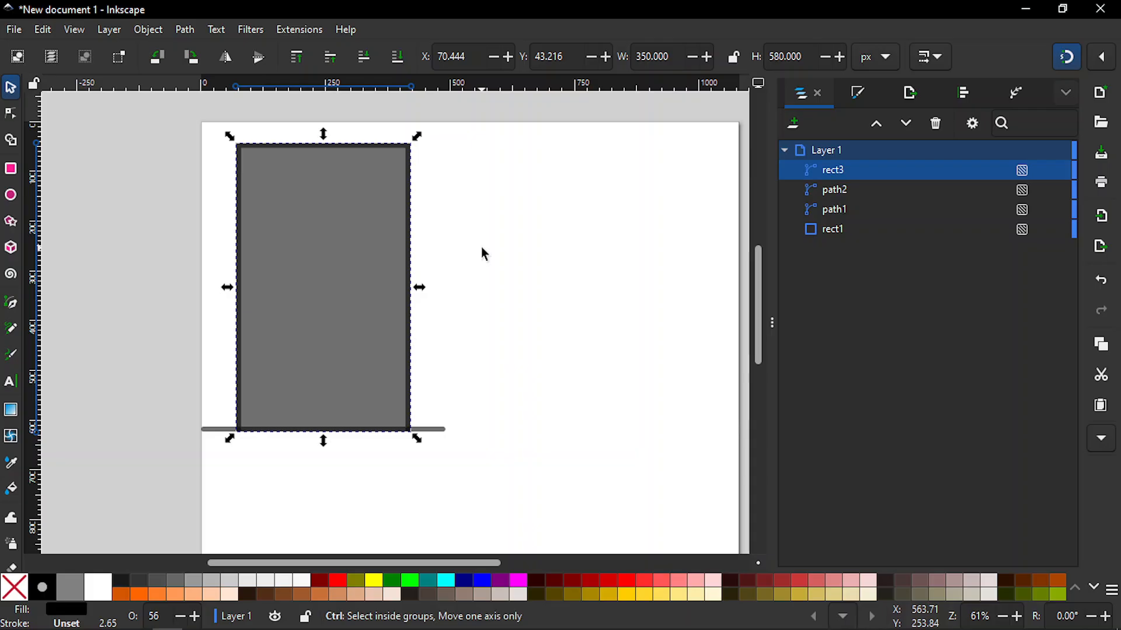
key(ctrl+parenleft)
key(ctrl+parenleft)
key(ctrl+parenleft)
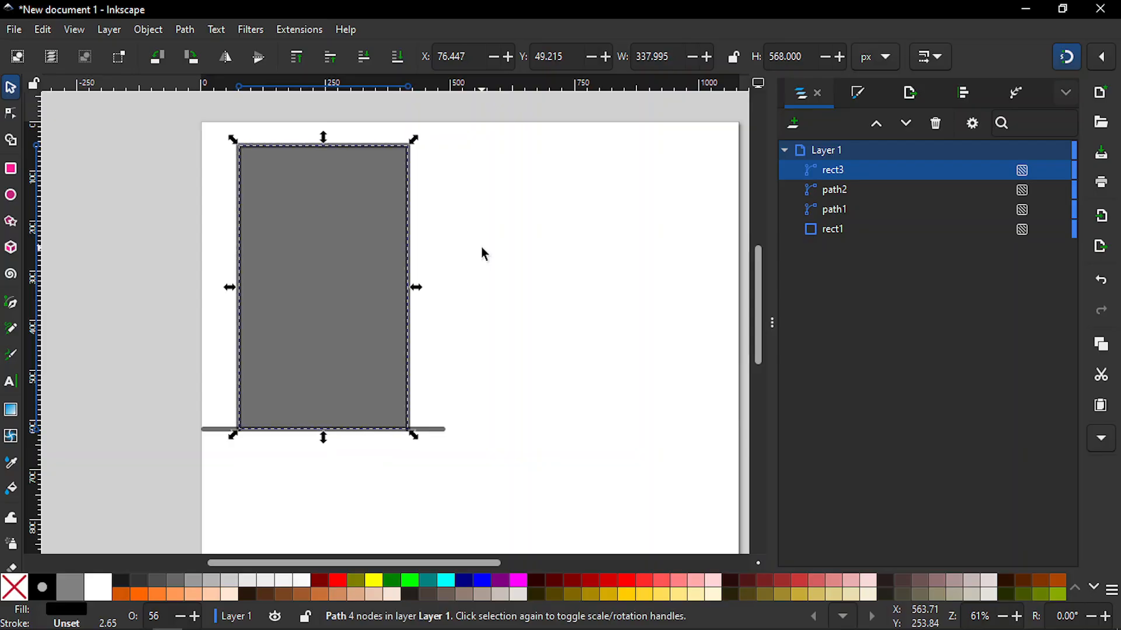
key(ctrl+parenleft)
key(ctrl+parenleft)
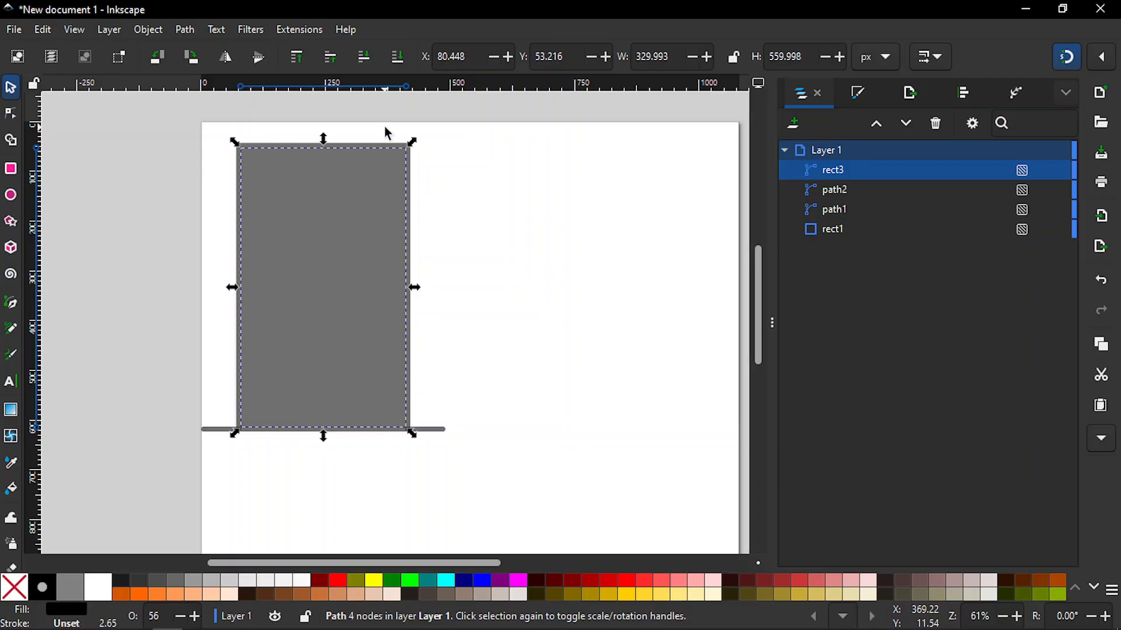
key(ctrl)
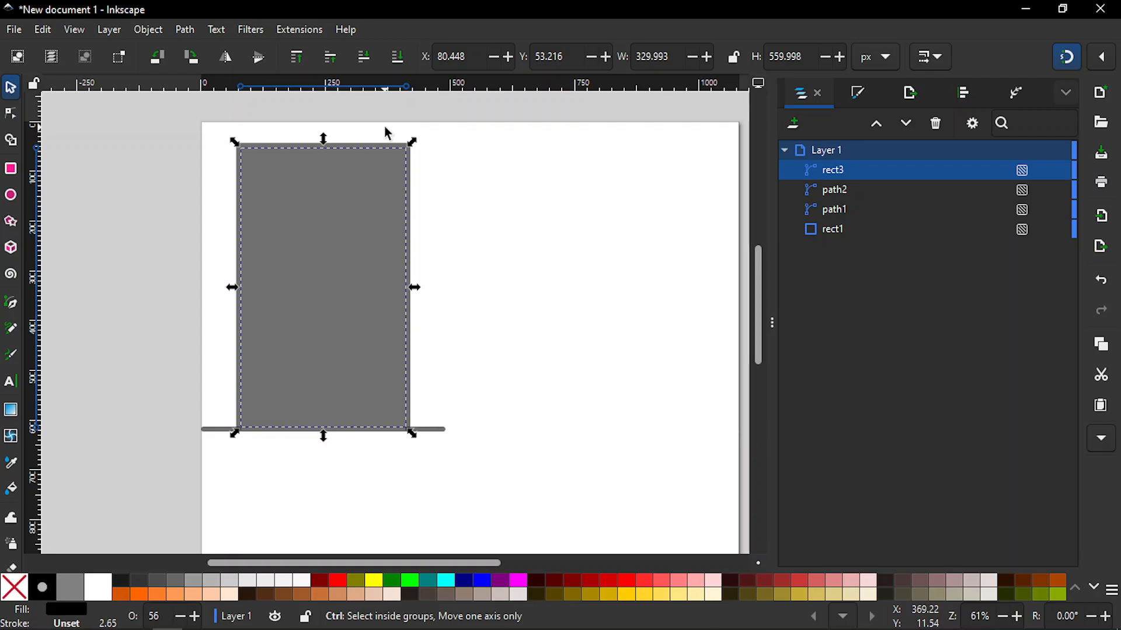
key(ctrl+parenleft)
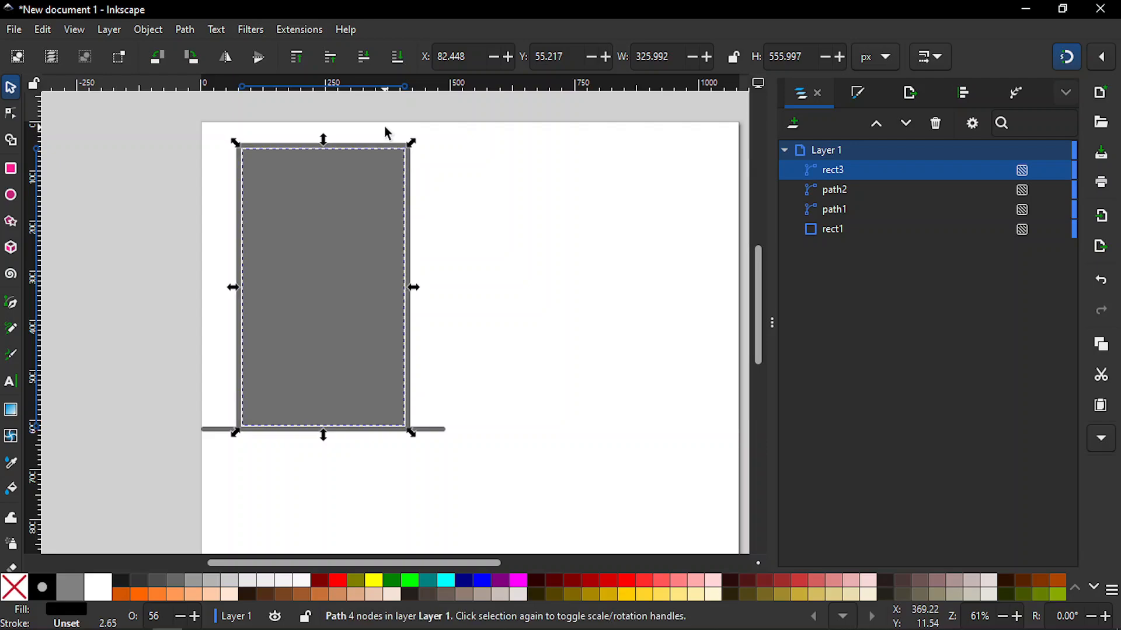
key(ctrl+parenleft)
key(ctrl+parenleft)
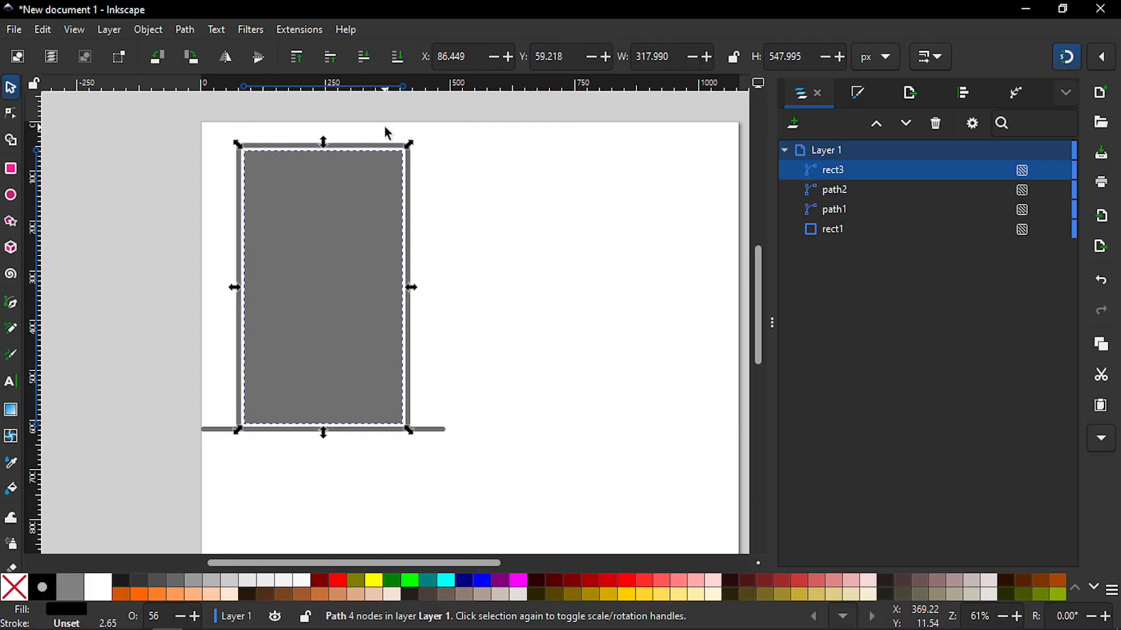
click(542, 206)
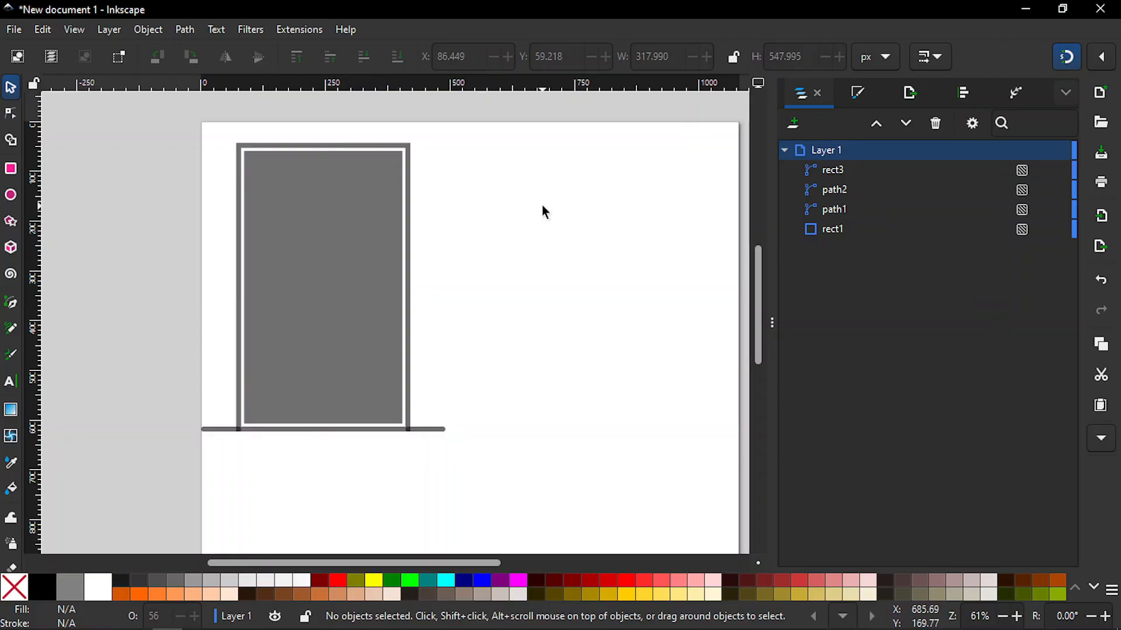
- Duplicate the inset filled panel in place and set the copy's width to 280 px
click(343, 259)
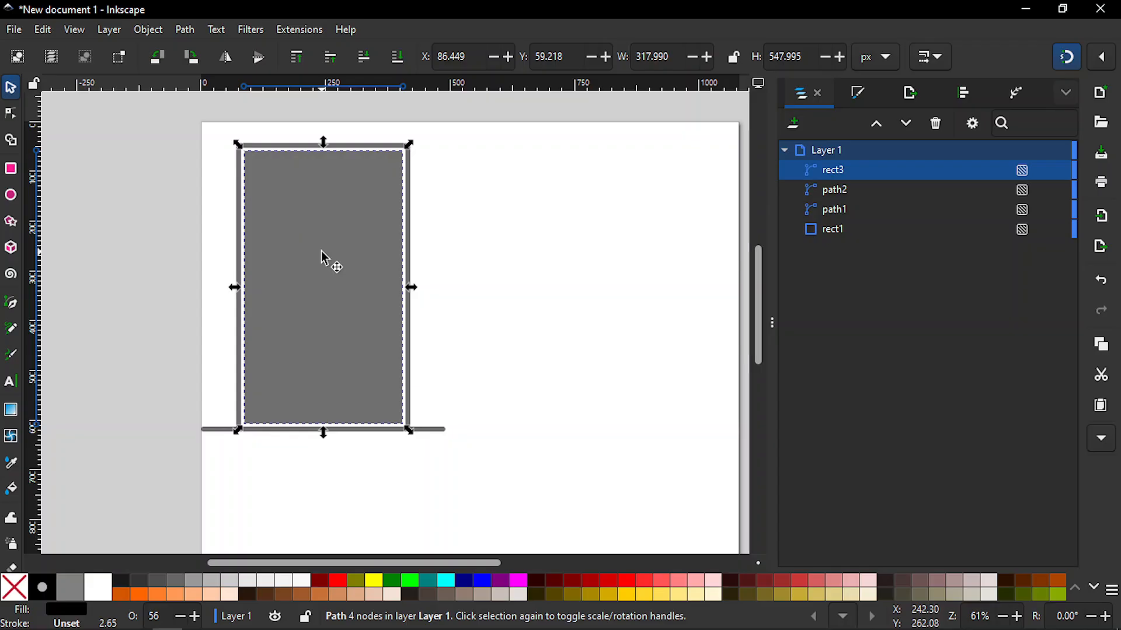
key(ctrl)
key(ctrl+d)
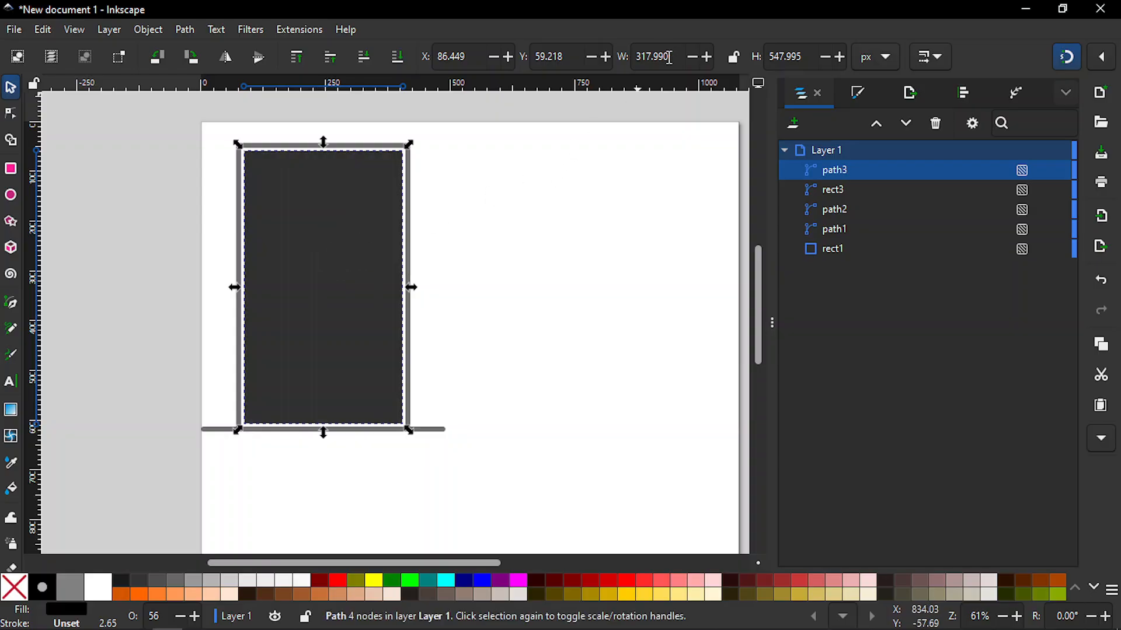
click(669, 57)
double_click(670, 56)
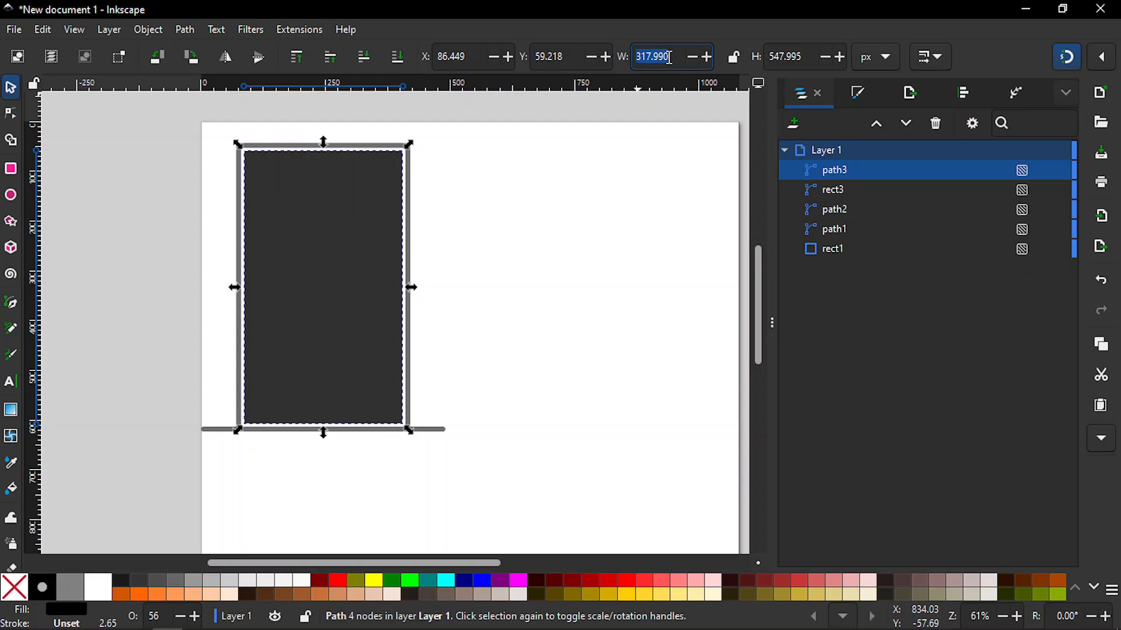
text(280)
key(Return)
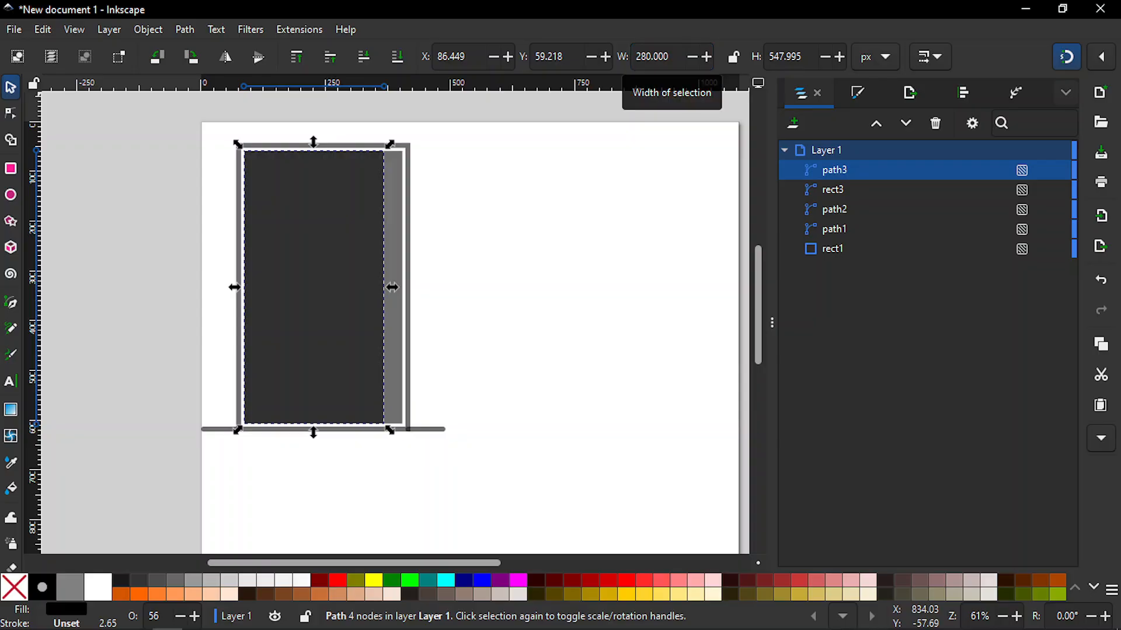
- Resize the duplicated panel to 220 px wide and 480 px high, and centre it inside the larger filled panel
click(654, 58)
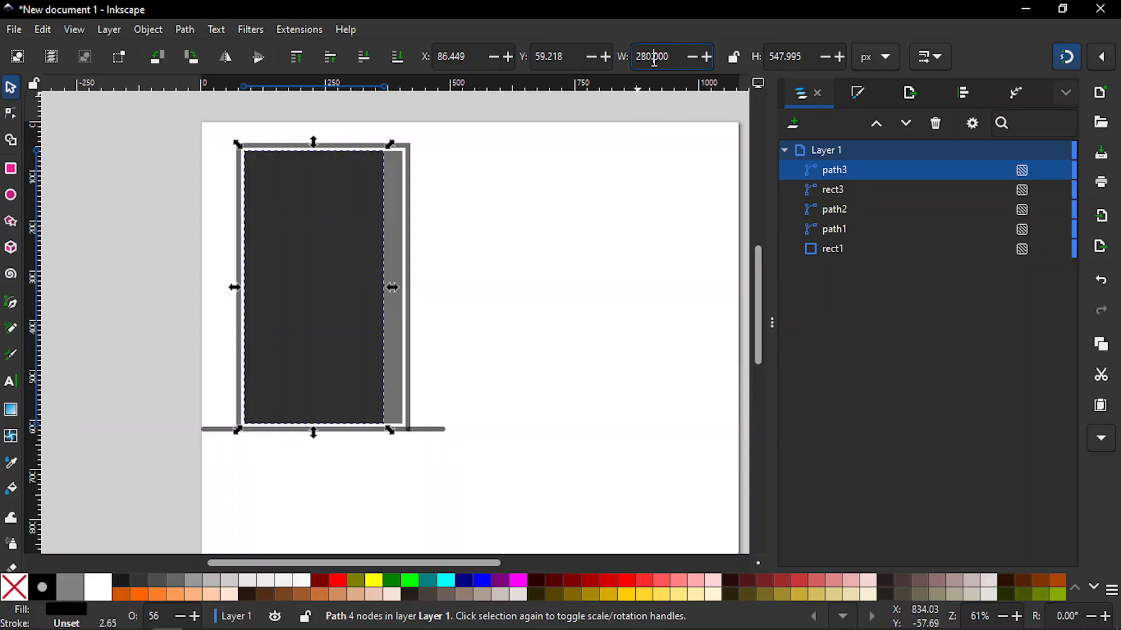
key(Left)
key(BackSpace)
text(2)
key(Return)
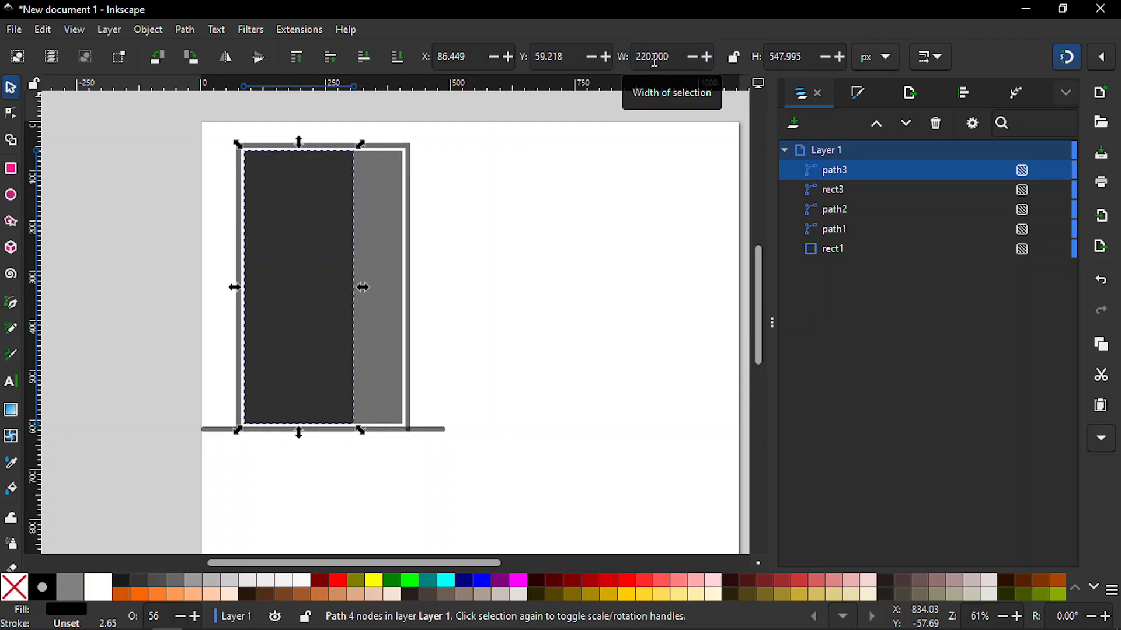
click(785, 61)
double_click(786, 60)
text(480)
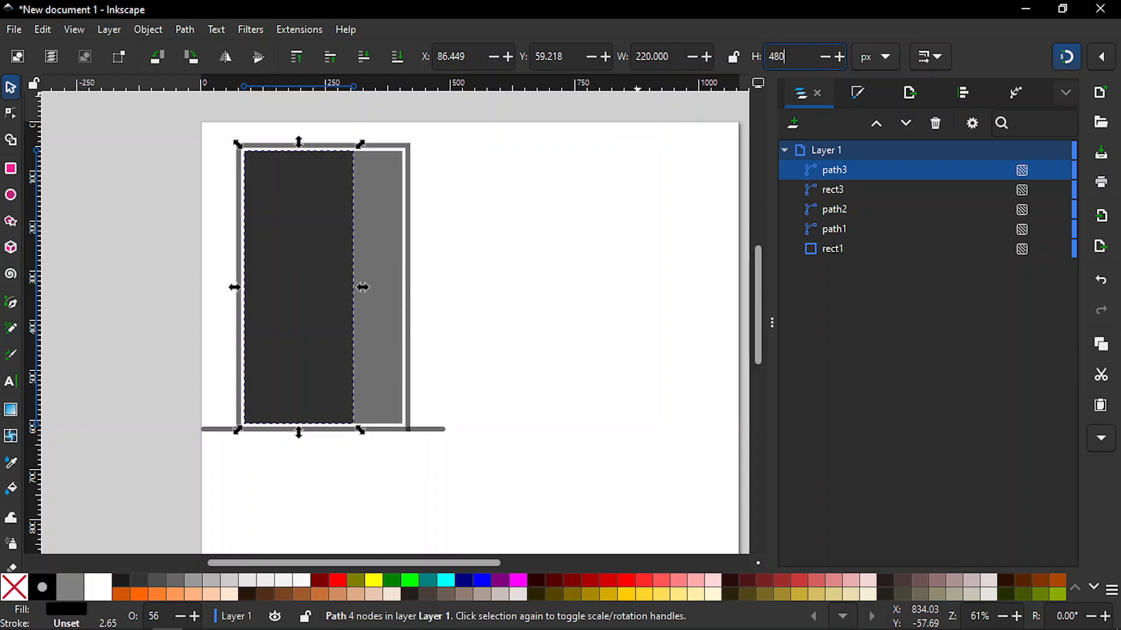
key(Return)
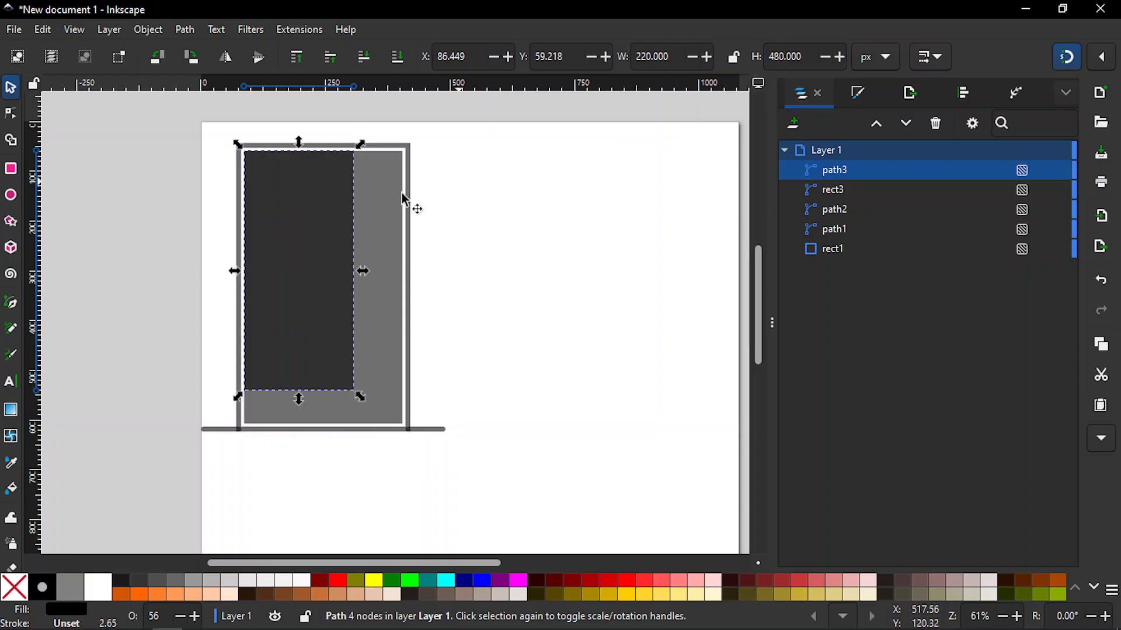
drag(308, 232, 335, 248)
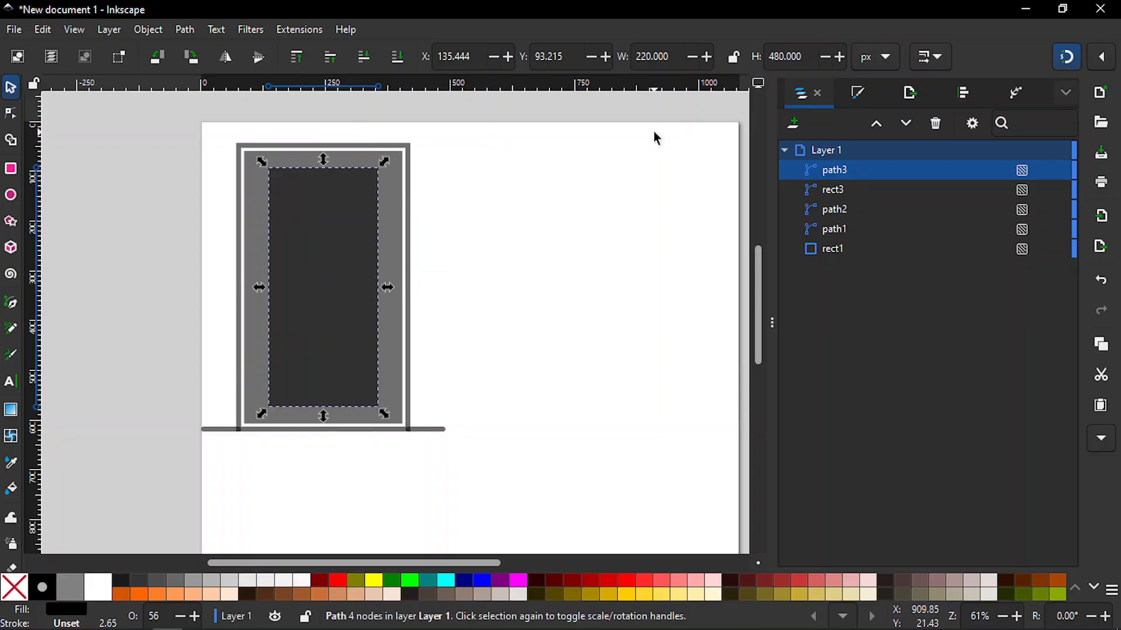
- Set the inner panel's height to 420 px, recentre it vertically inside the larger panel, and deselect it
triple_click(776, 58)
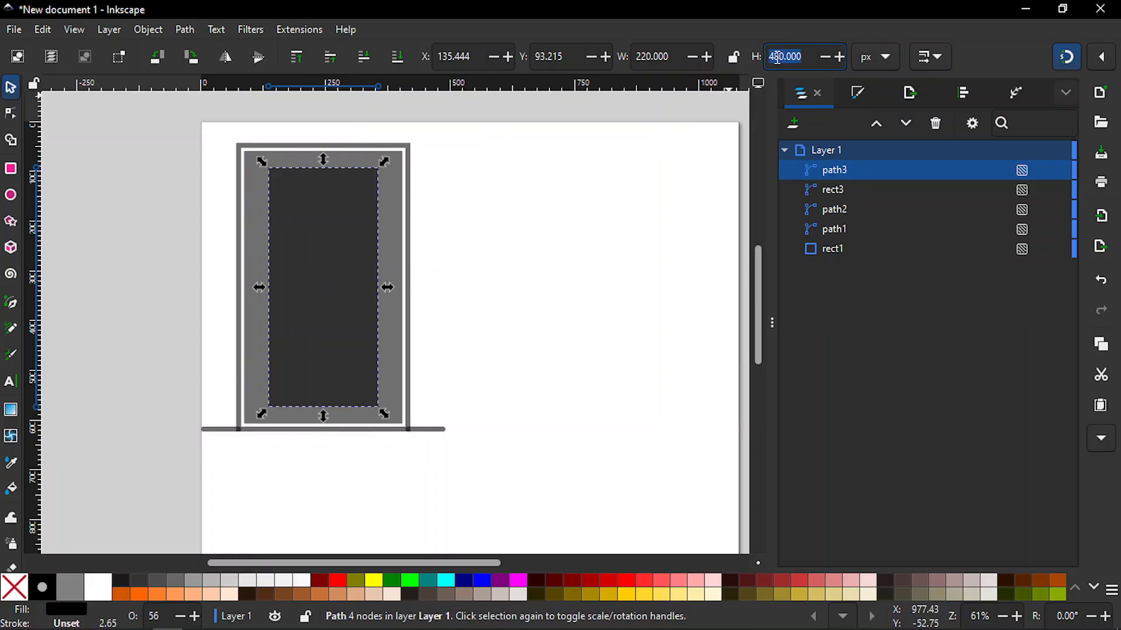
text(420)
key(Return)
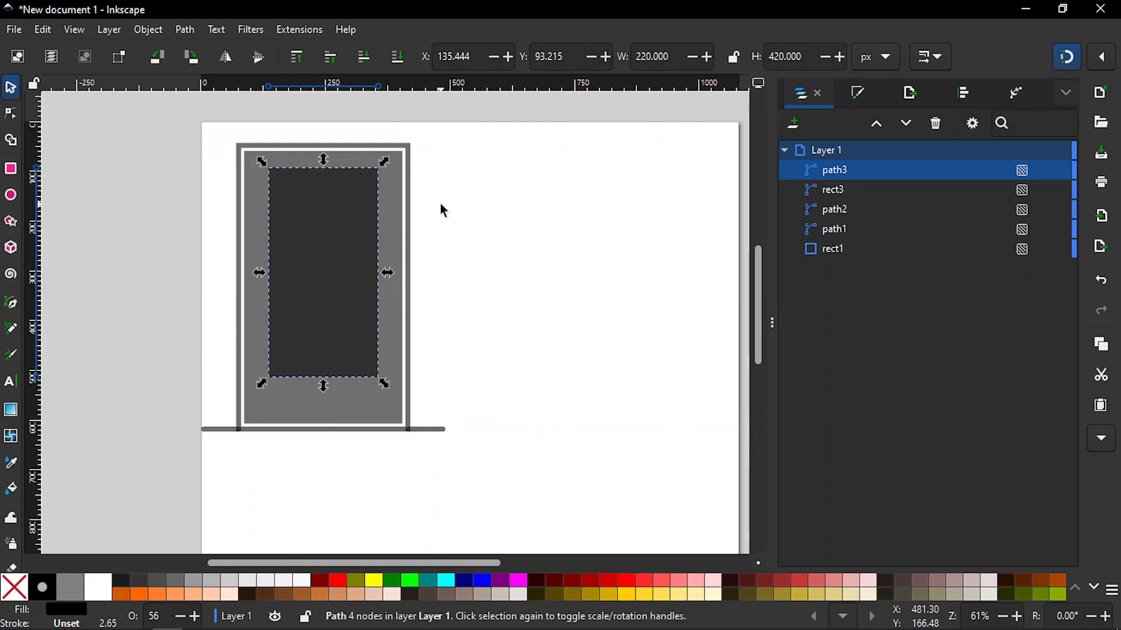
drag(339, 239, 341, 260)
click(484, 247)
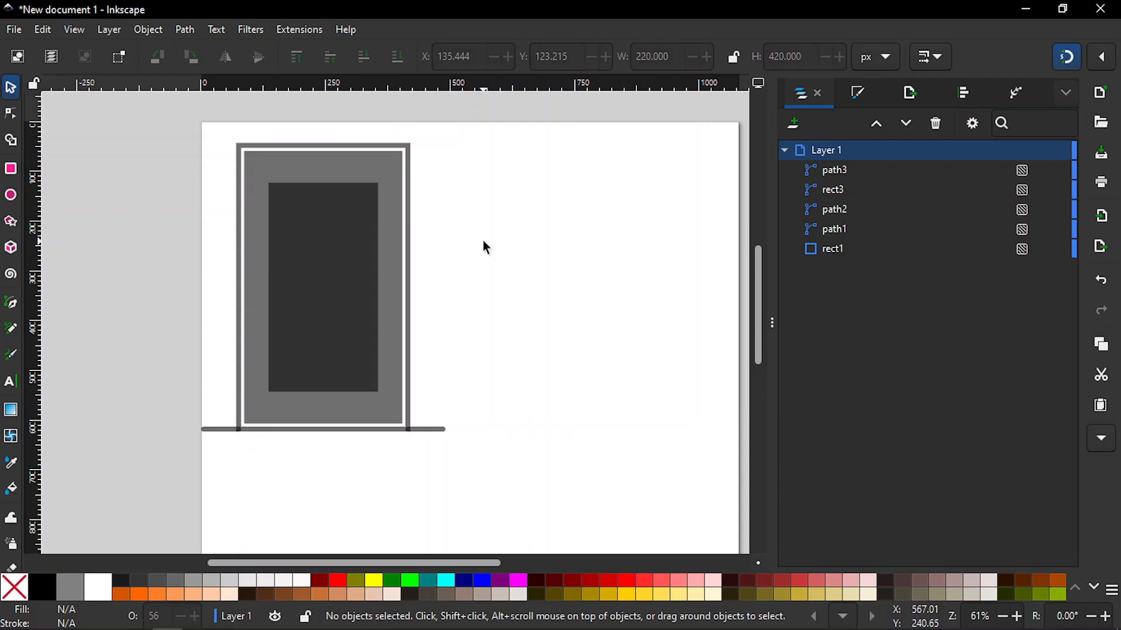
- Set the inner panel's width to 200 px, recentre it horizontally inside the larger panel, and deselect it
click(326, 275)
click(653, 57)
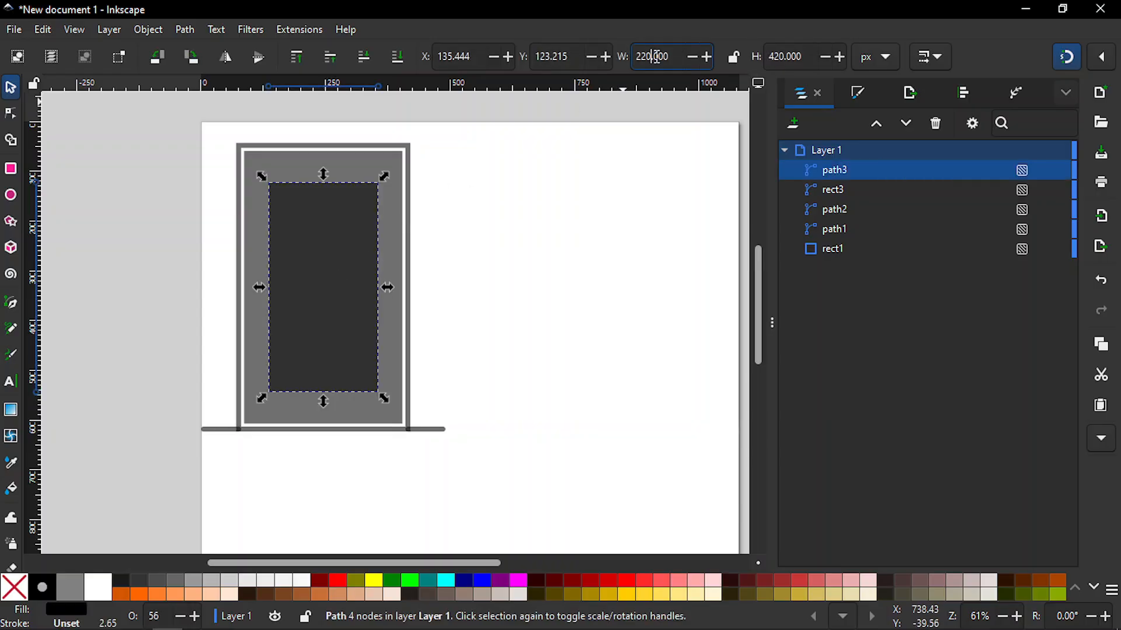
key(BackSpace)
text(0)
key(Return)
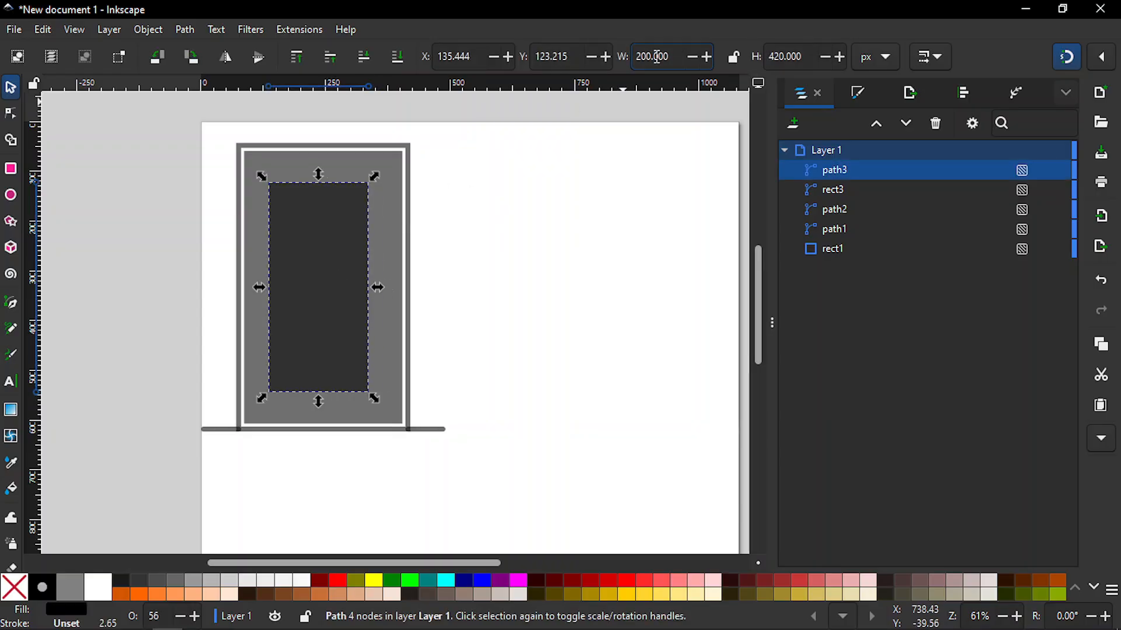
drag(325, 253, 337, 256)
click(350, 254)
click(527, 233)
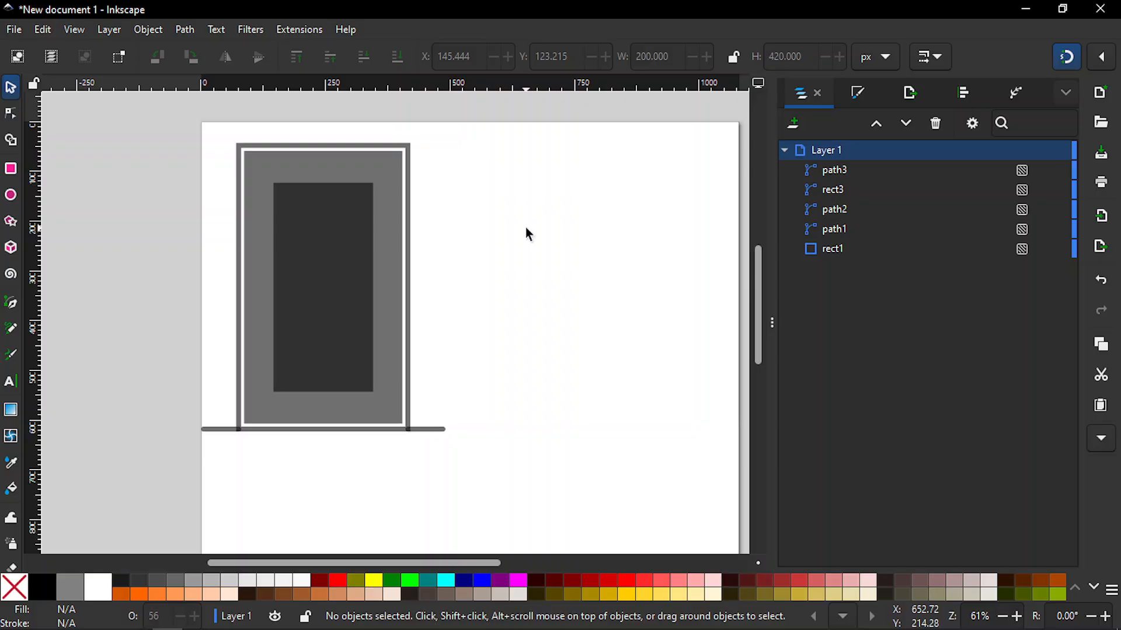
click(324, 279)
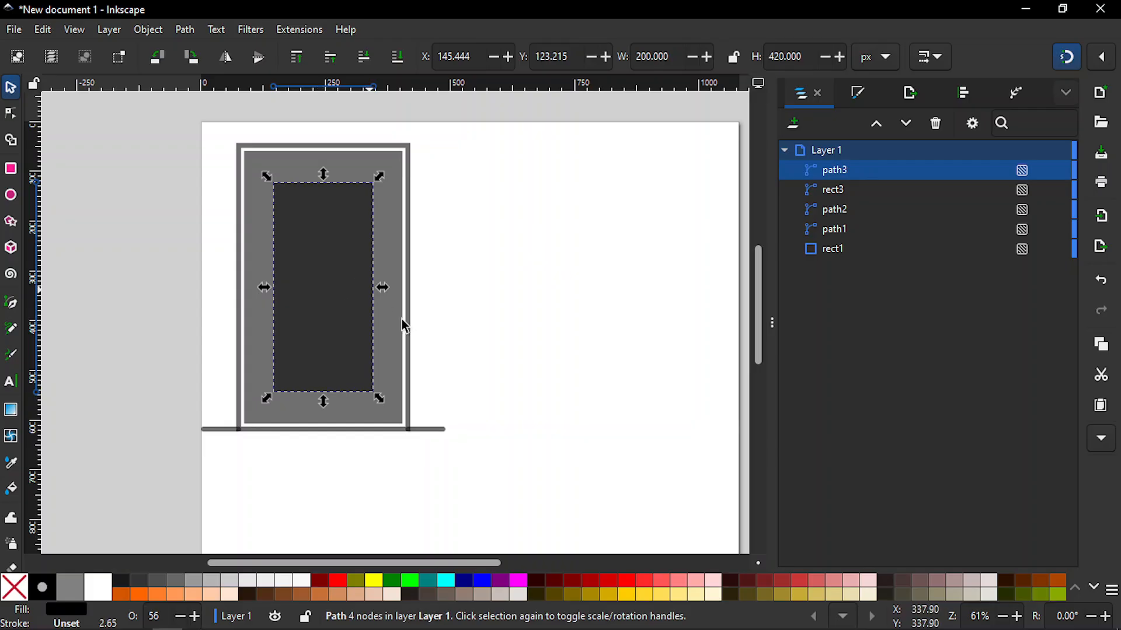
drag(396, 558, 431, 558)
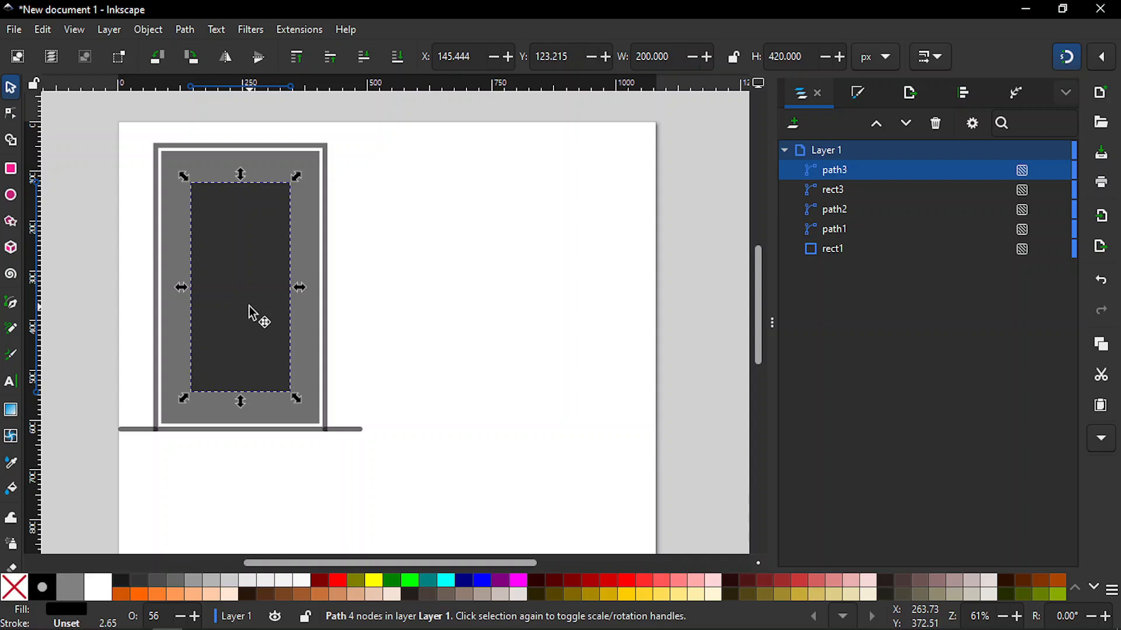
key(n)
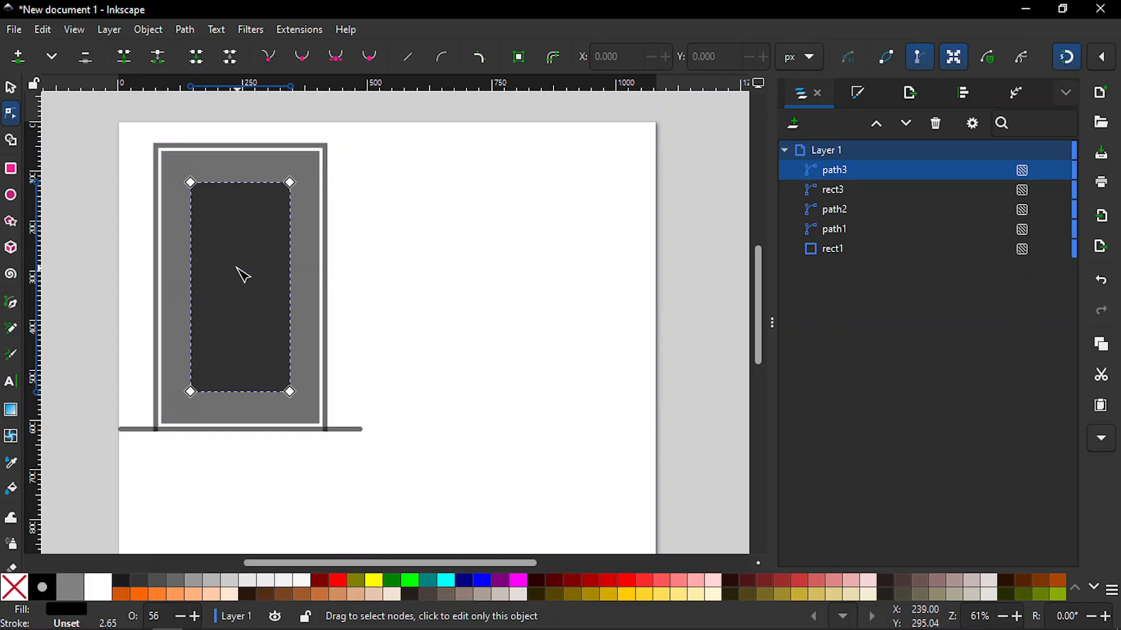
key(s)
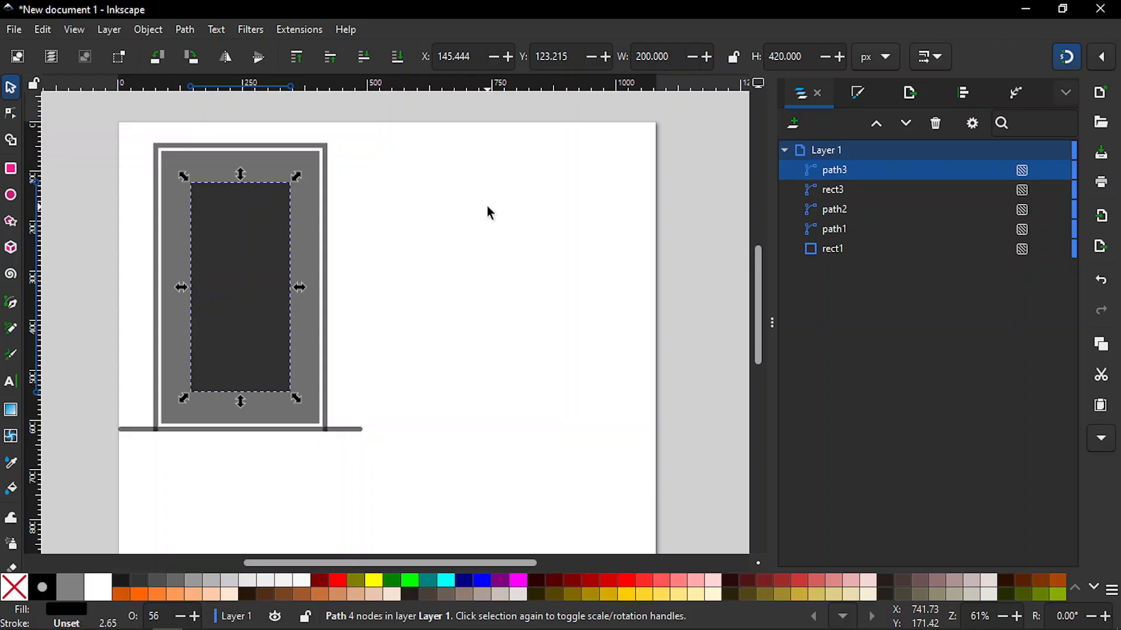
- Draw a circle in the empty area beside the door and set its width to 200 px with proportions locked
key(e)
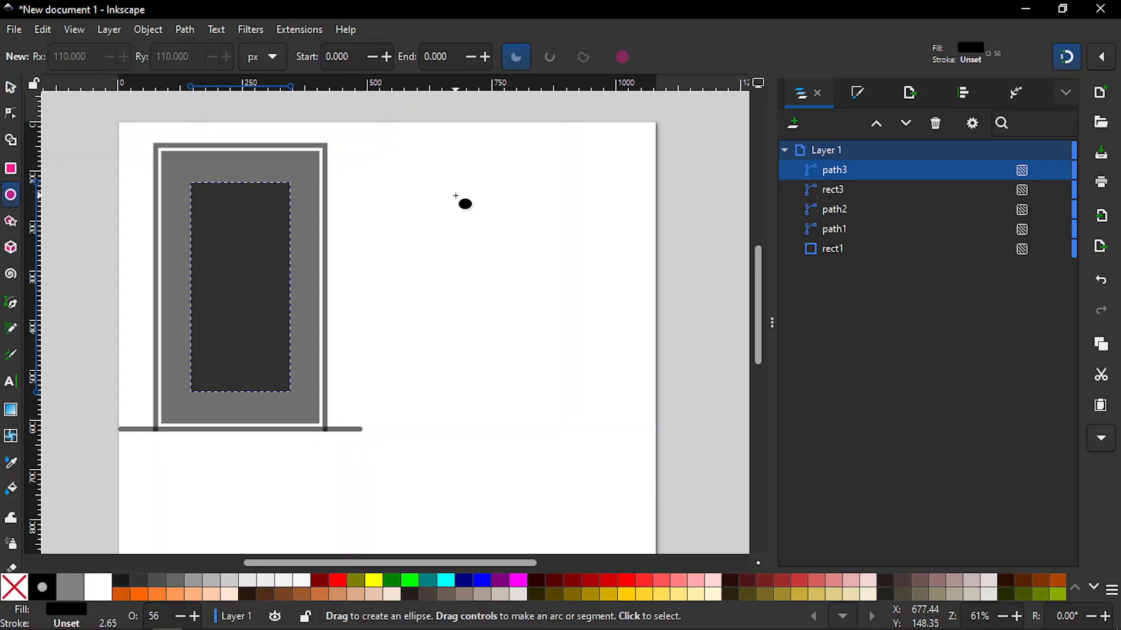
drag(456, 196, 547, 287)
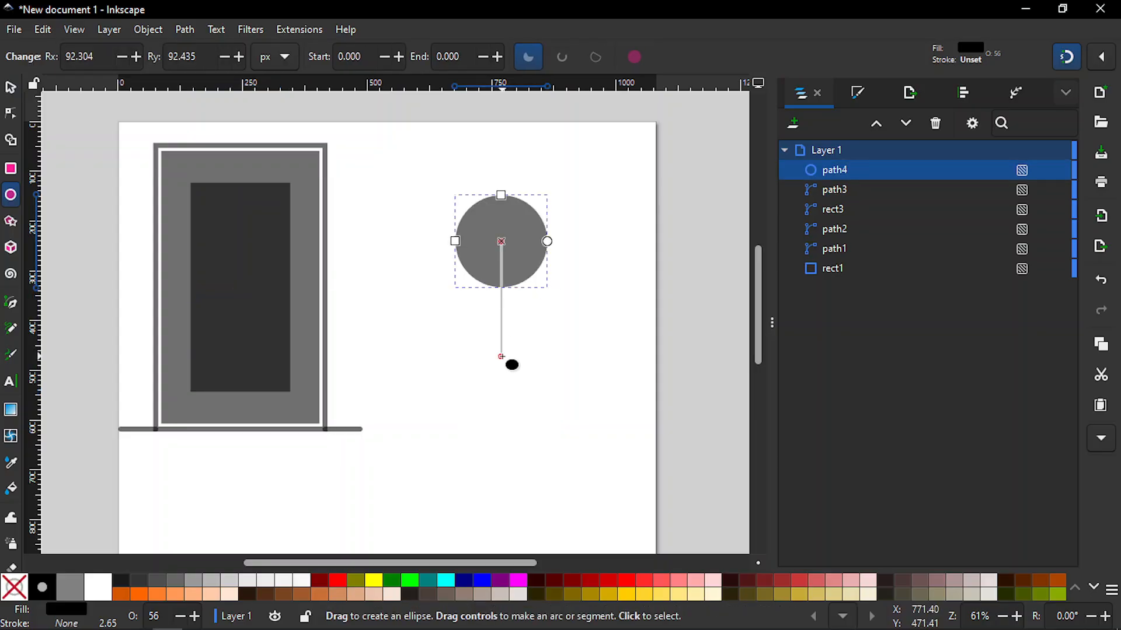
key(s)
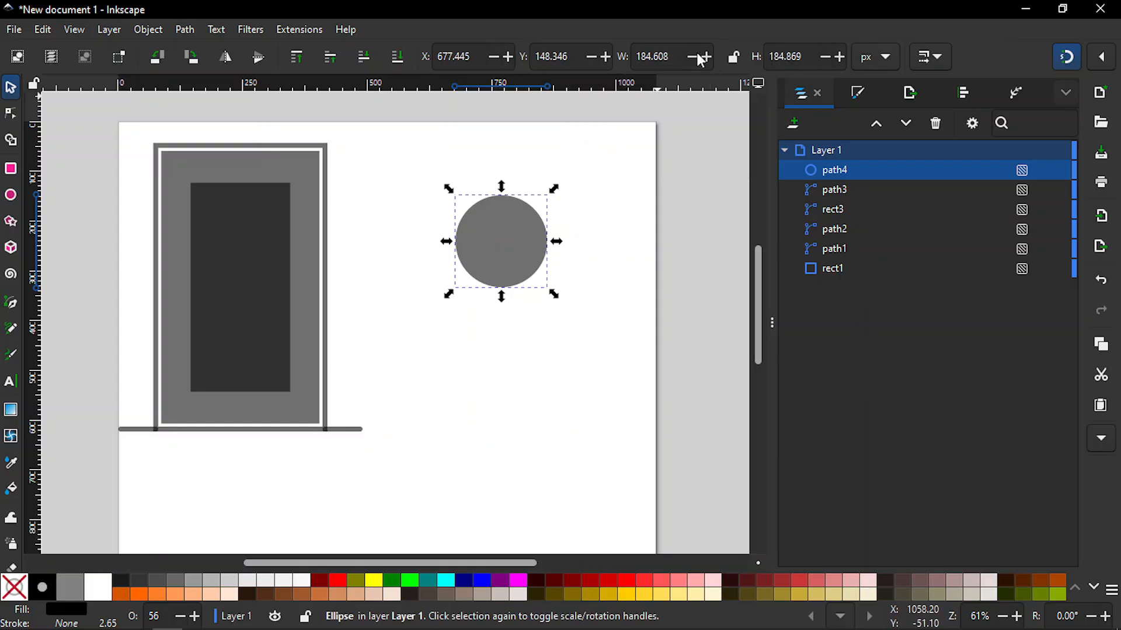
click(736, 55)
click(666, 60)
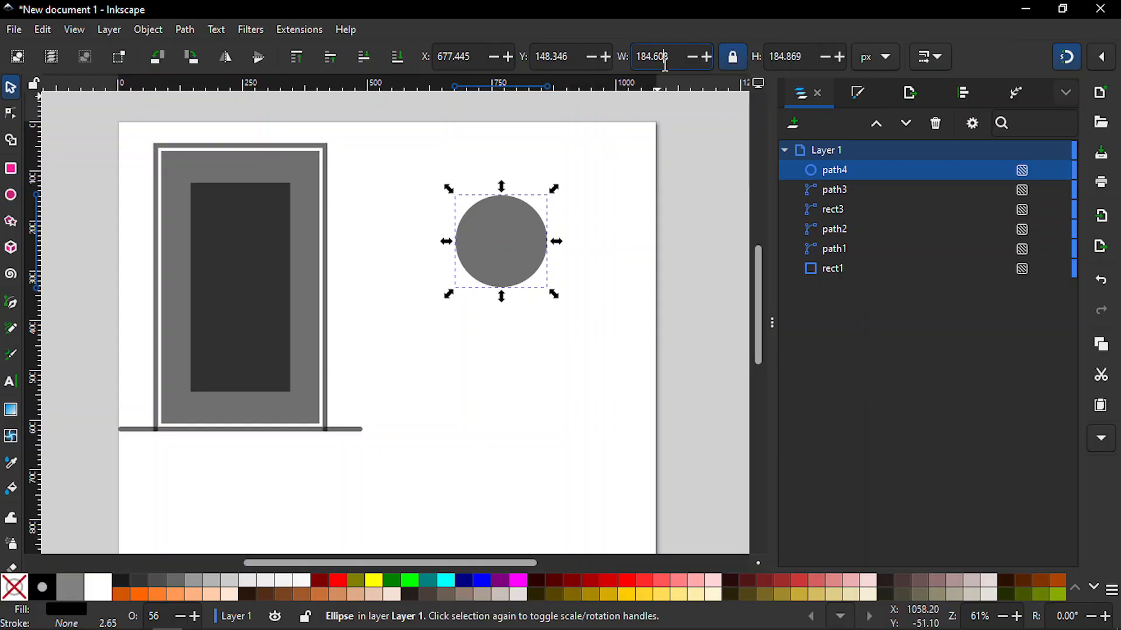
double_click(666, 61)
text(200)
key(Return)
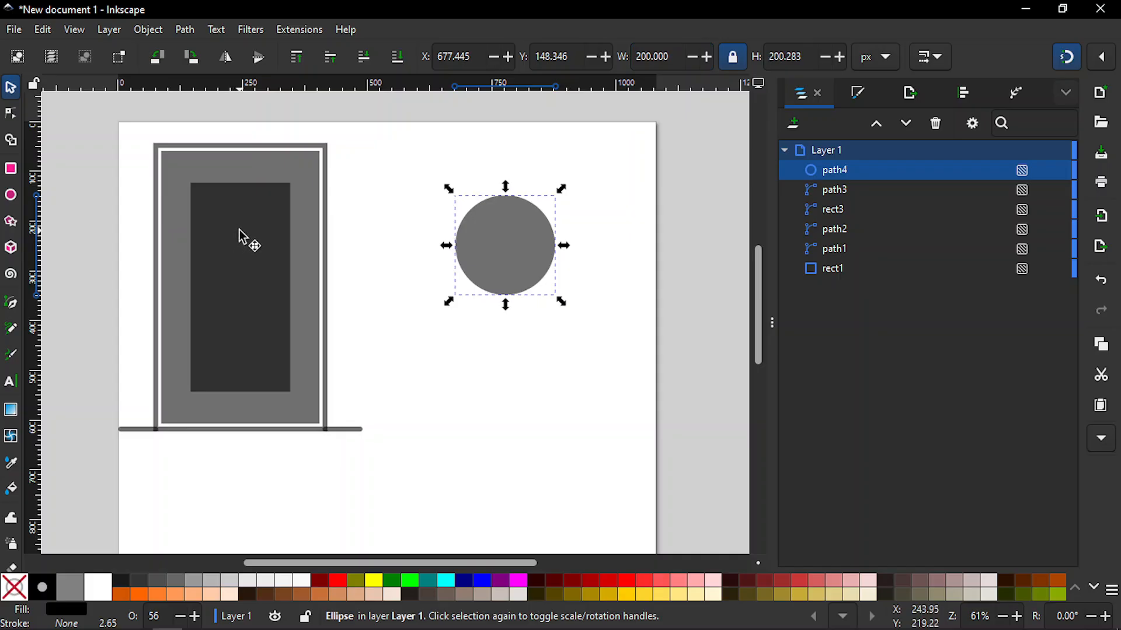
click(548, 359)
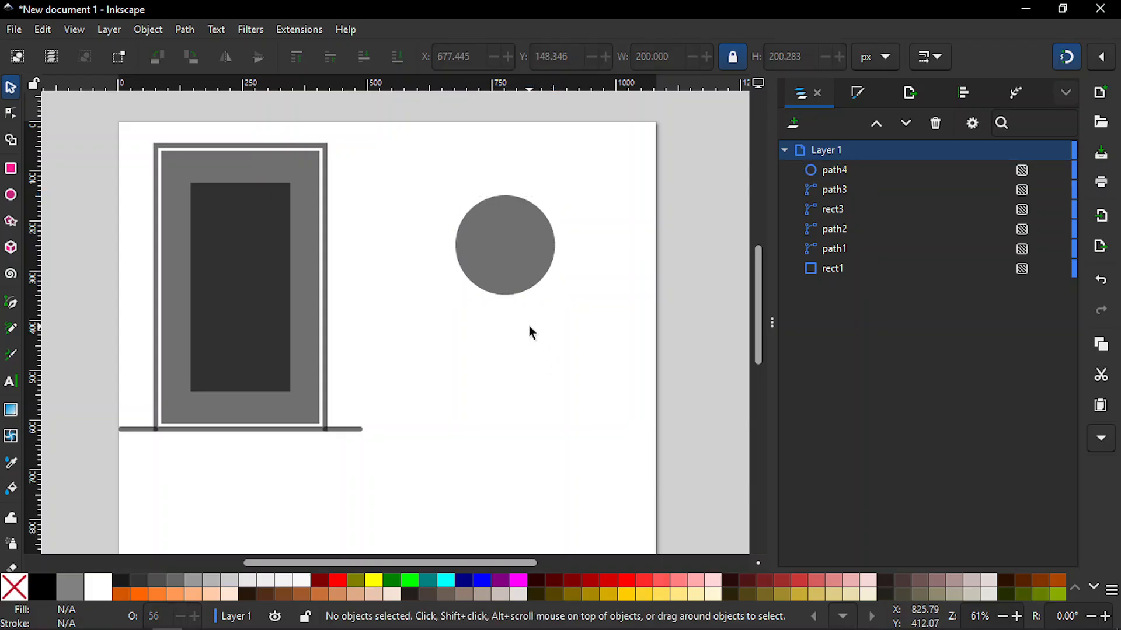
- Draw a straight vertical path through the circle from its top node to its bottom node
key(b)
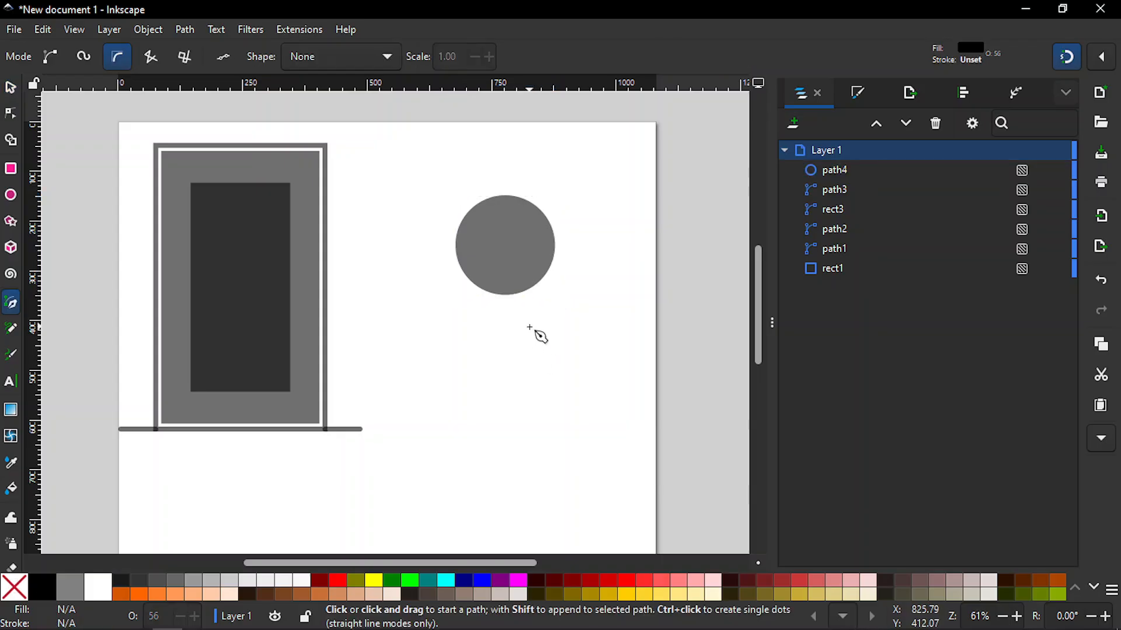
click(506, 196)
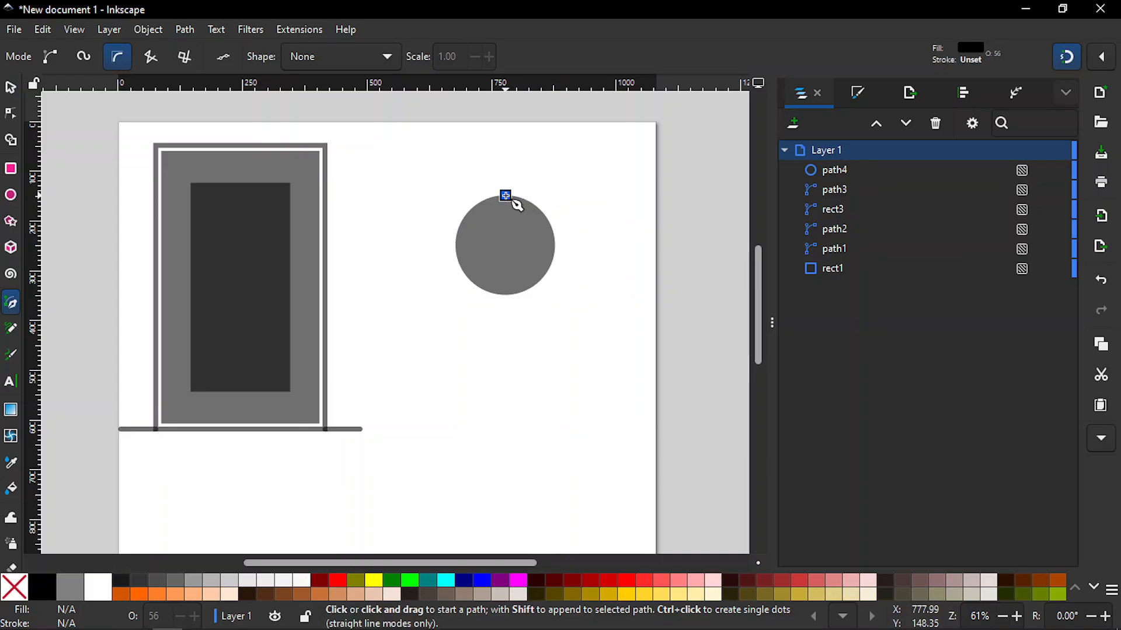
click(505, 294)
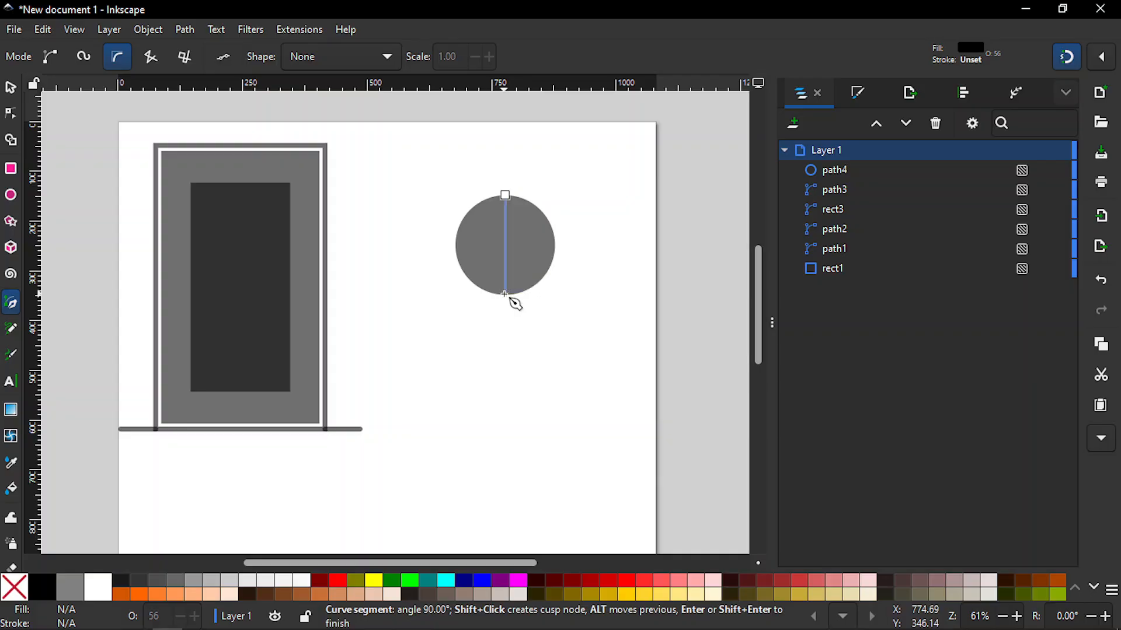
key(Return)
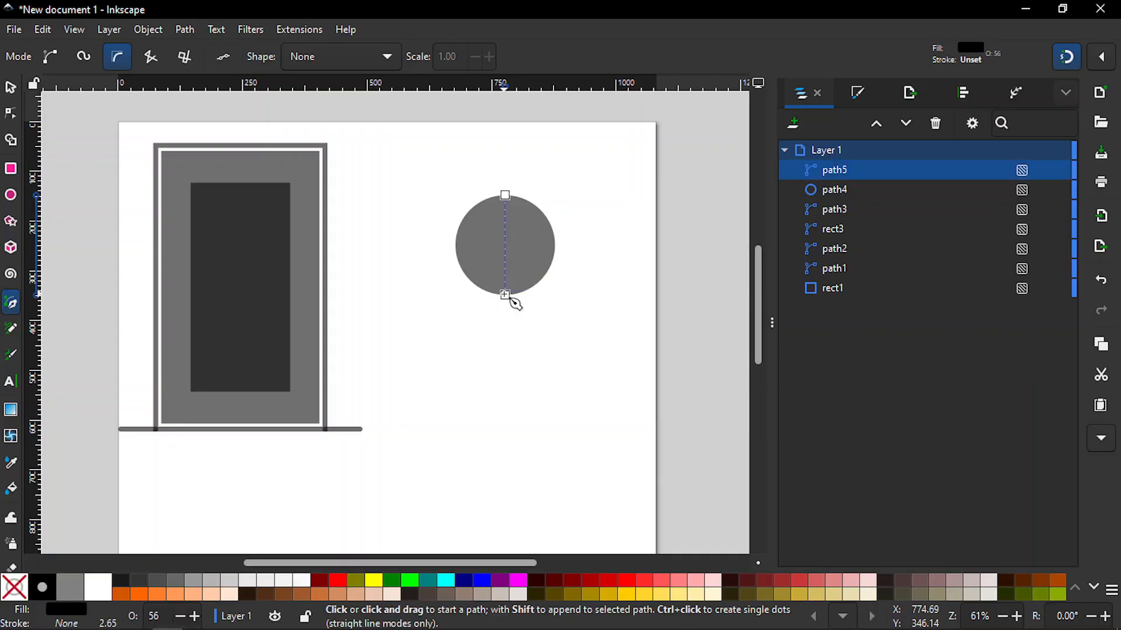
- Remove the vertical line's fill, give it a black stroke, and deselect it
click(19, 591)
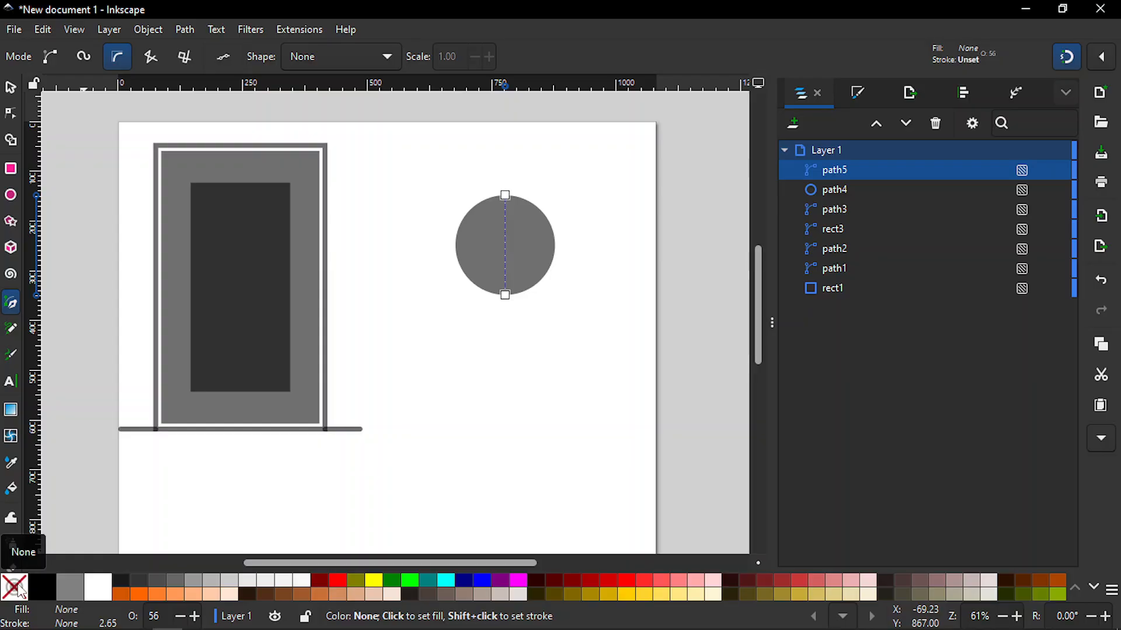
shift+click(44, 584)
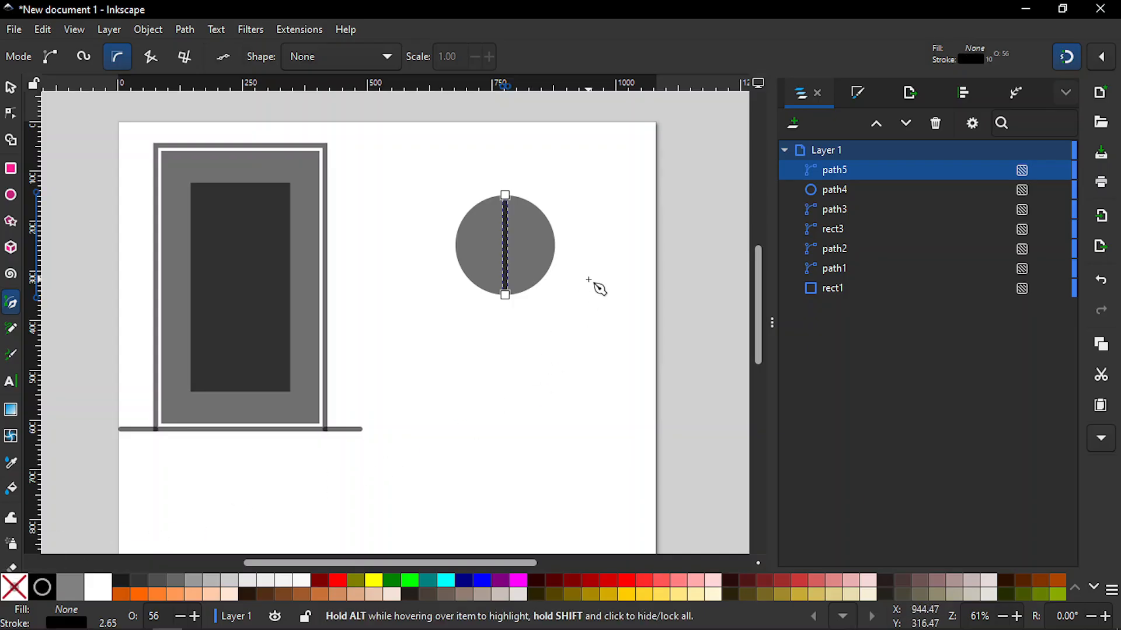
key(s)
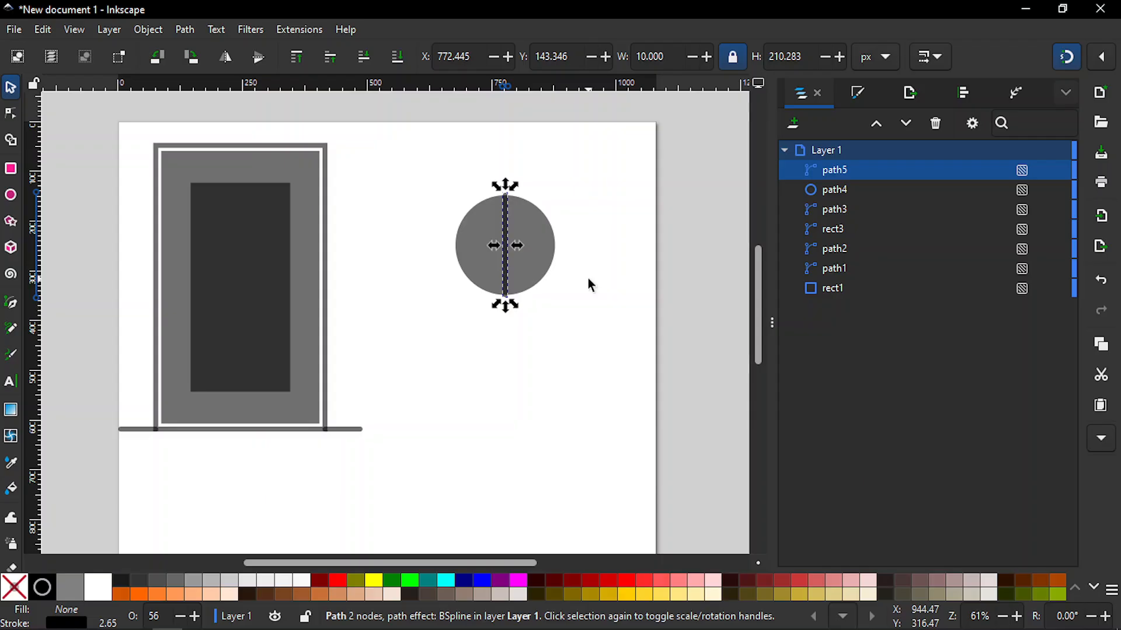
click(587, 278)
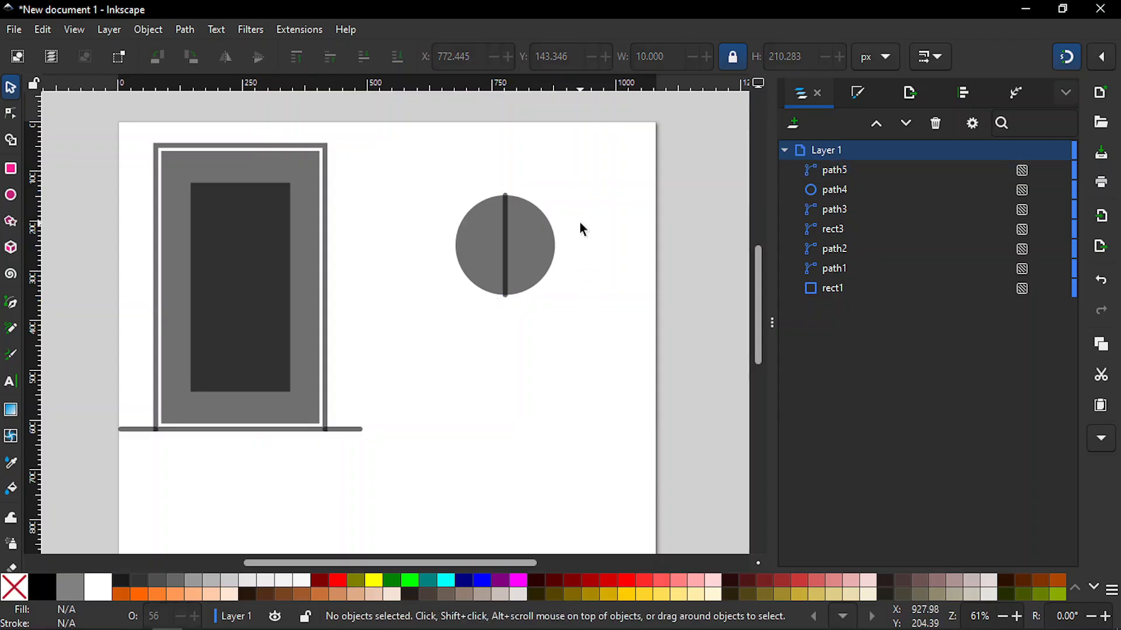
- Inspect the vertical line's upper end and change its stroke to butt caps so it ends at the circle's edge
key(z)
drag(468, 173, 558, 237)
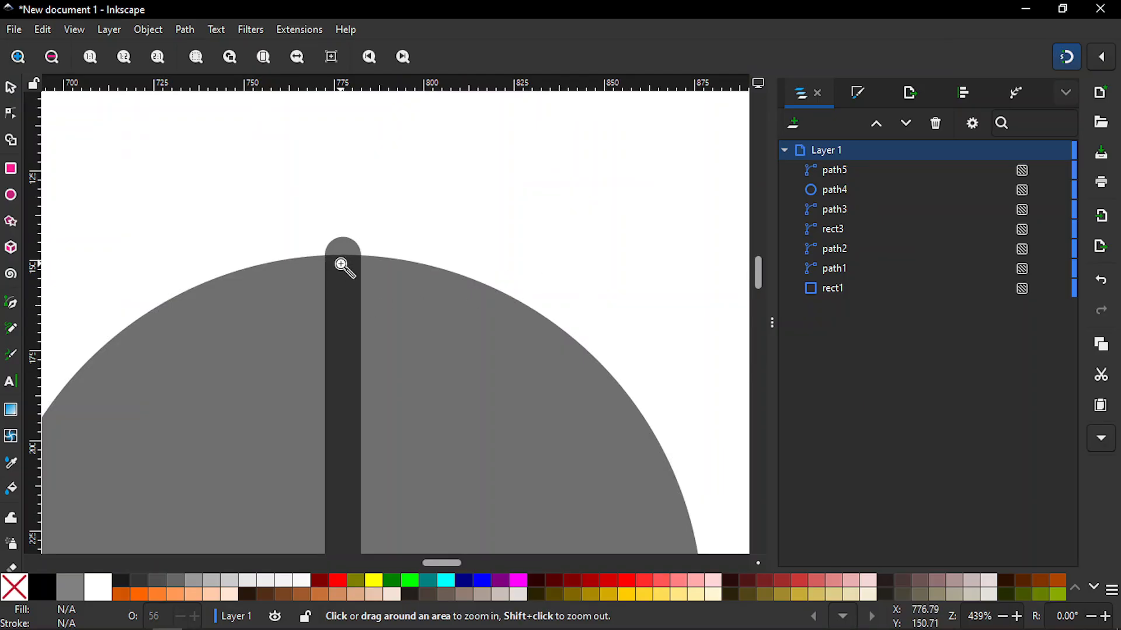
key(minus)
key(minus)
key(minus)
key(minus)
key(minus)
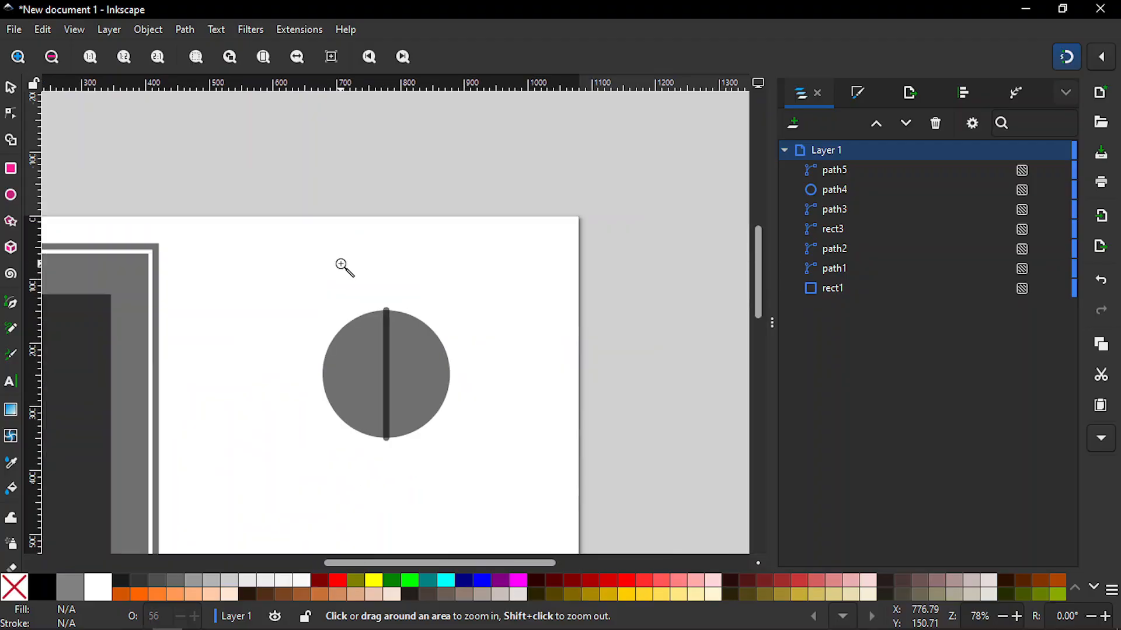
drag(757, 277, 757, 301)
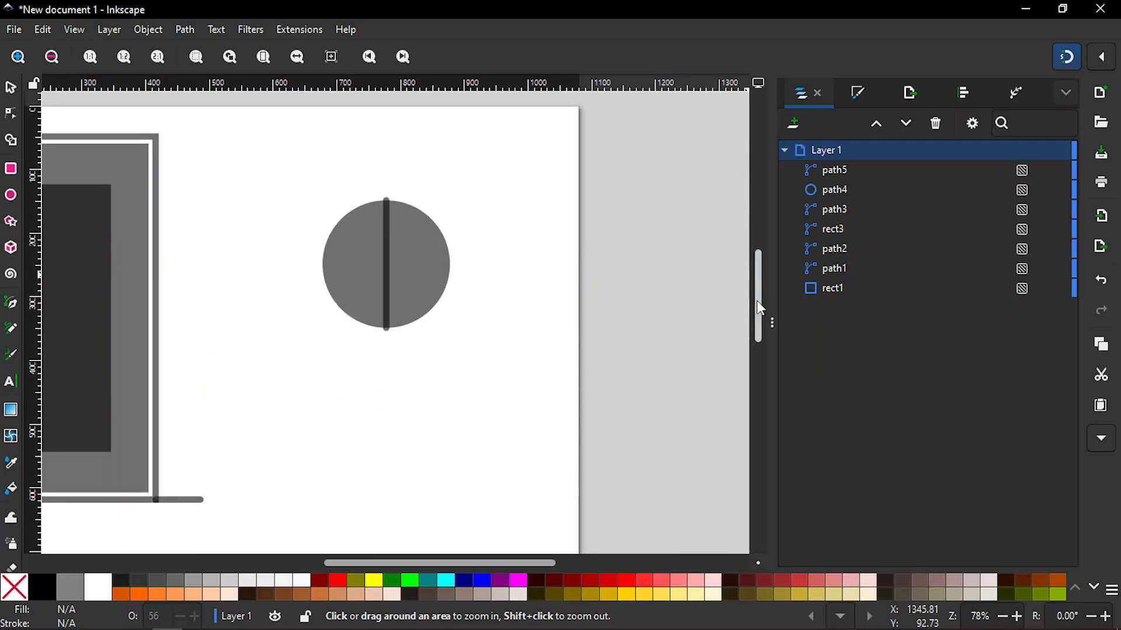
key(s)
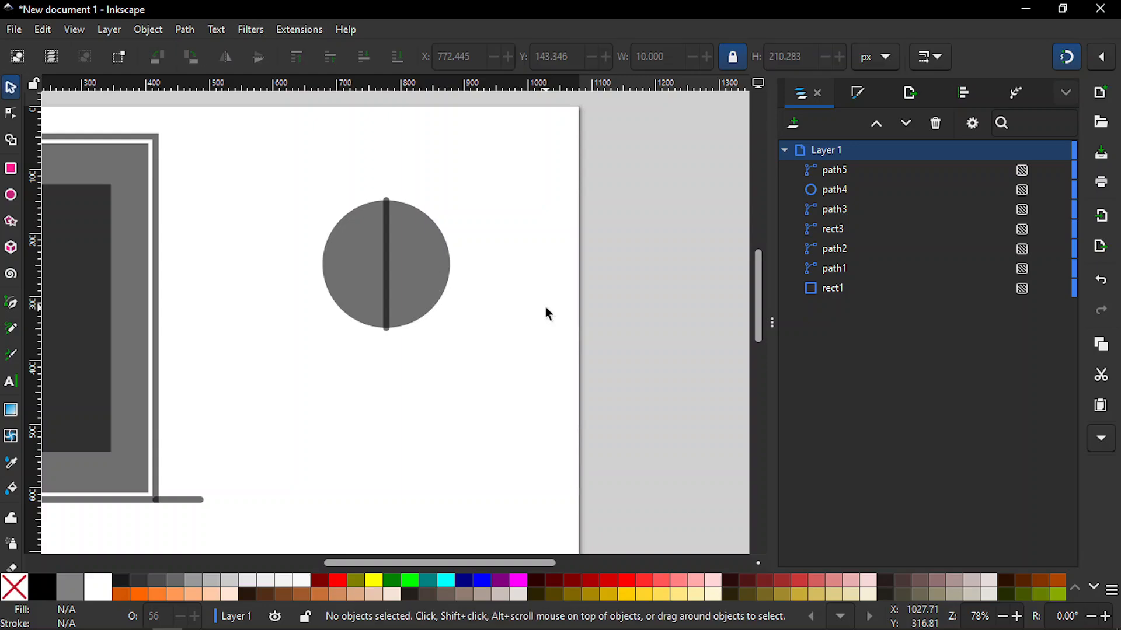
click(386, 276)
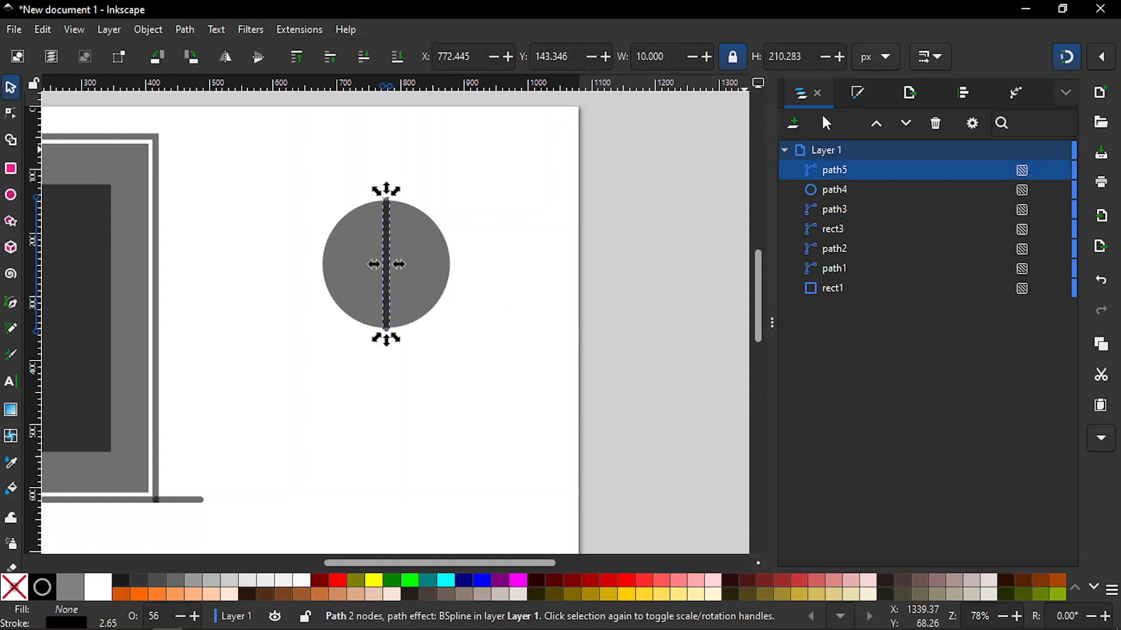
click(852, 94)
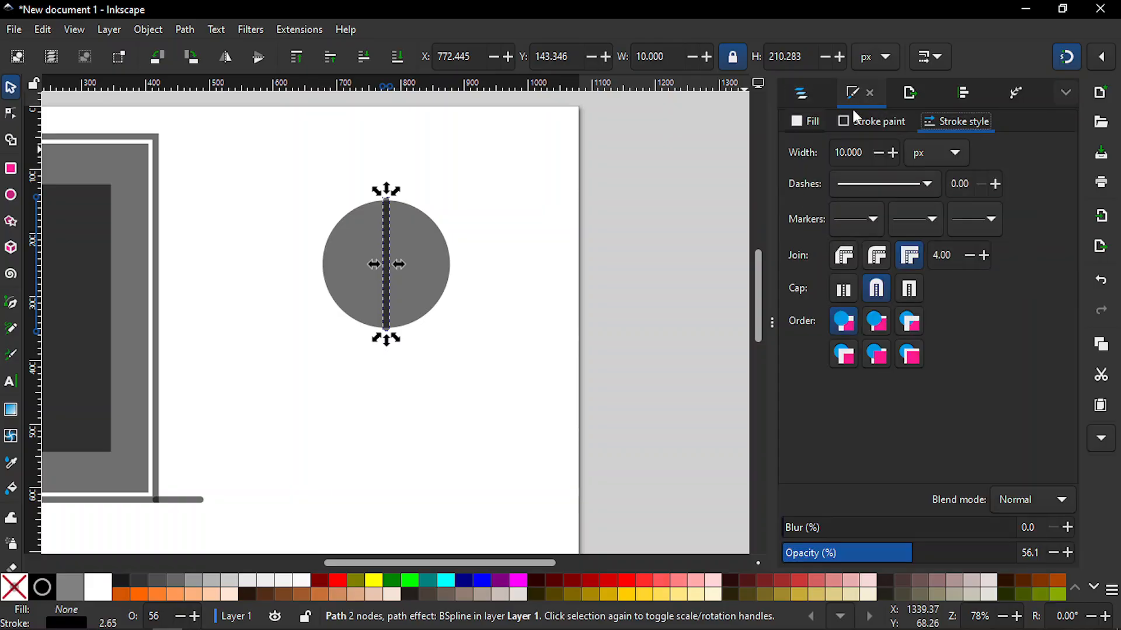
click(844, 289)
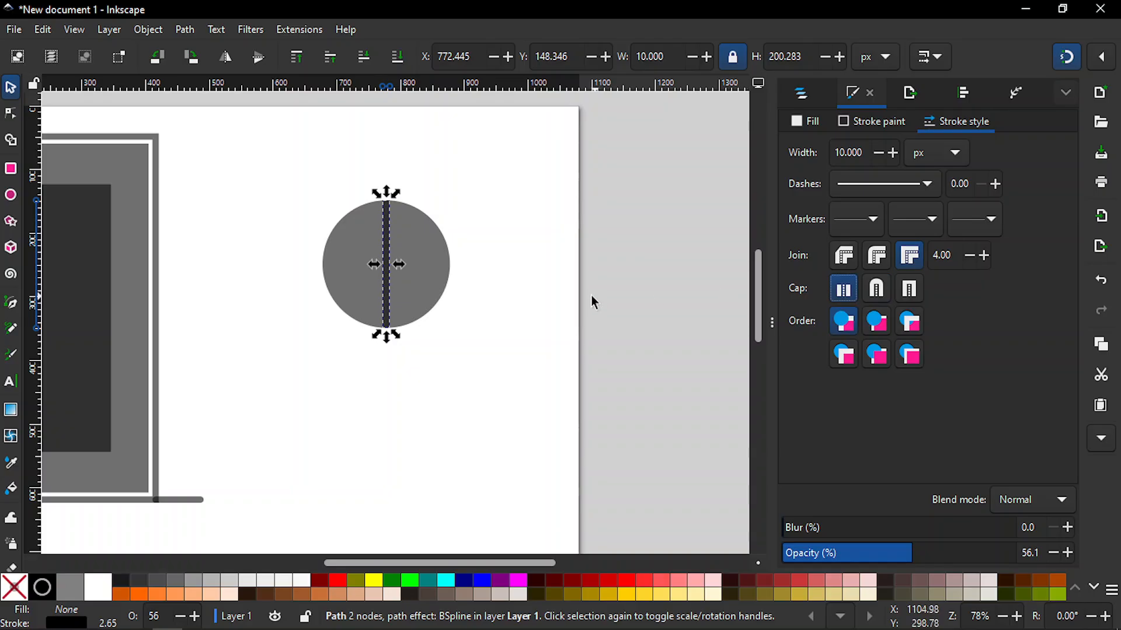
click(529, 302)
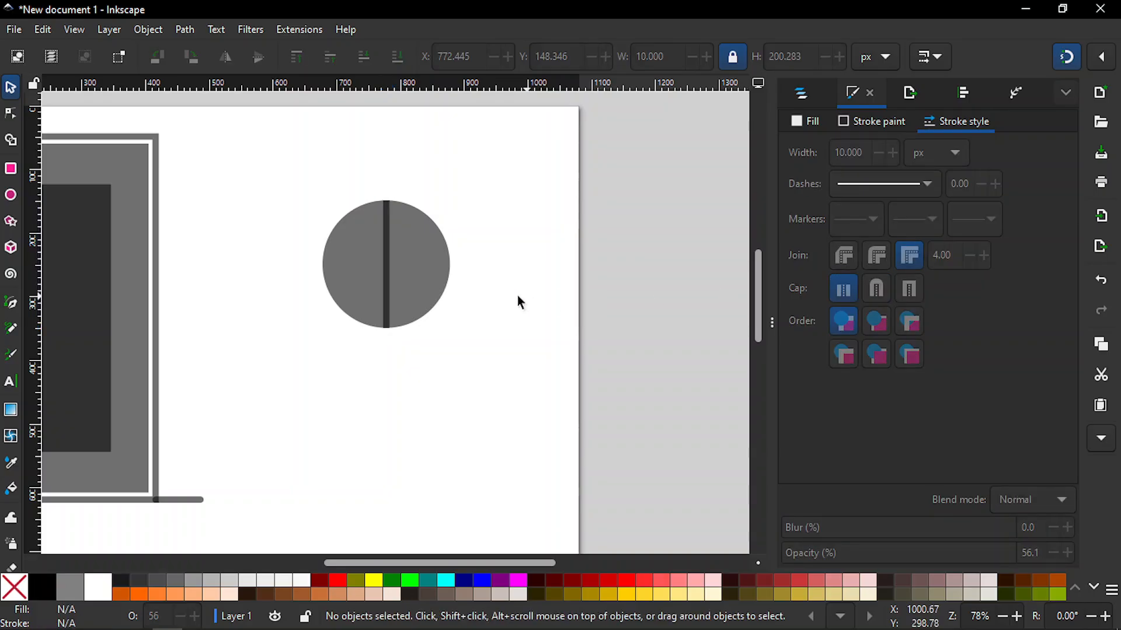
- Set the vertical line's stroke width to 14 px and deselect it
click(389, 290)
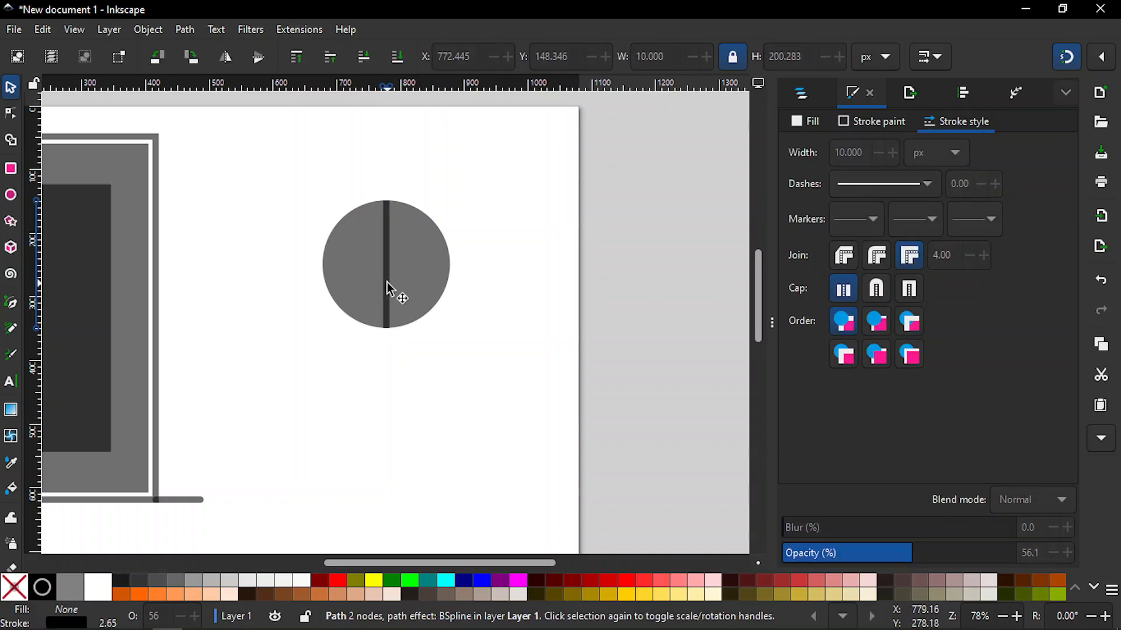
click(852, 154)
key(BackSpace)
text(4)
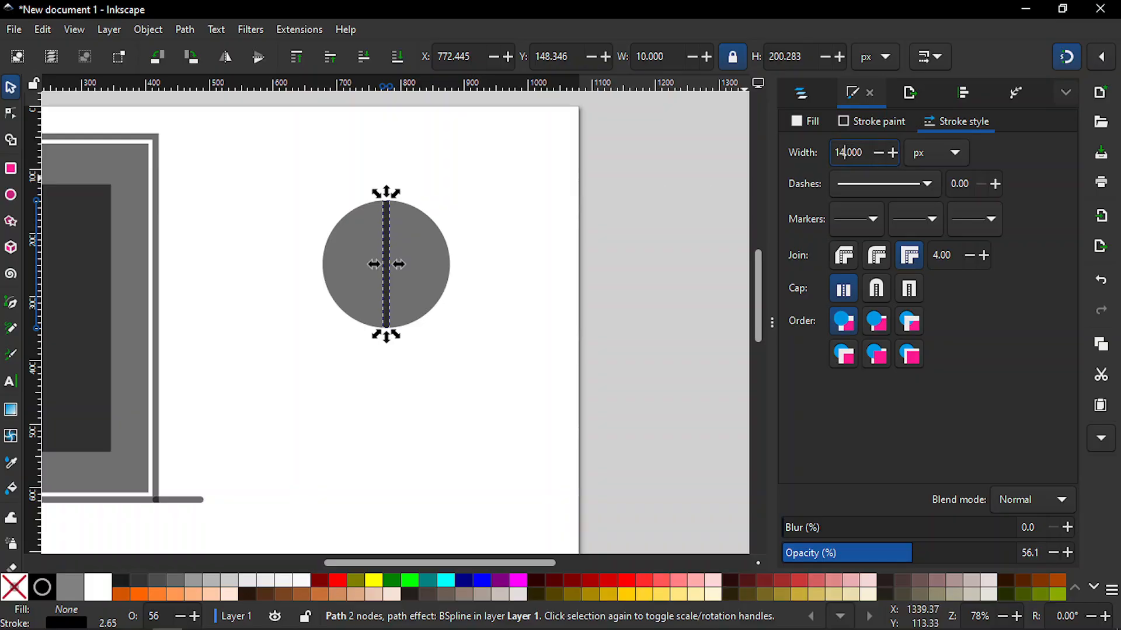
key(Return)
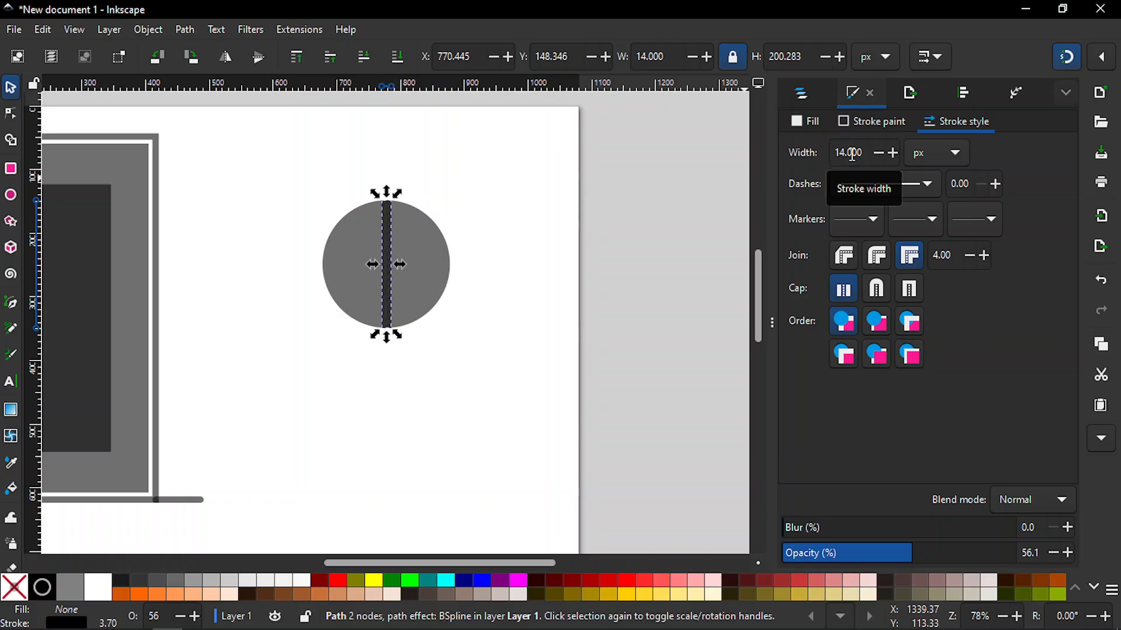
click(464, 341)
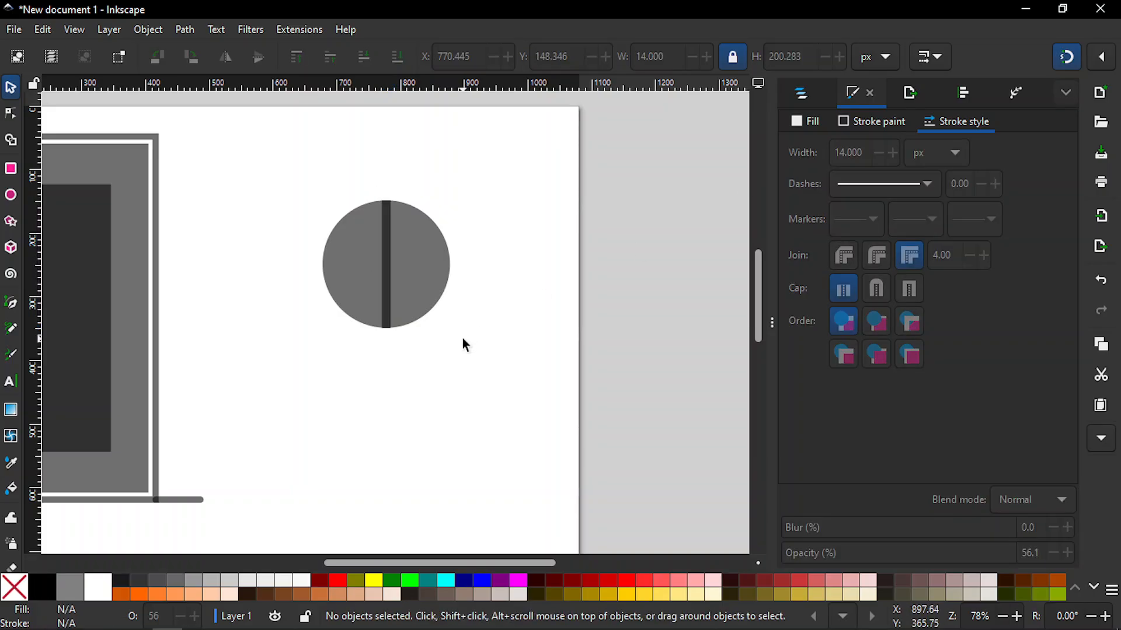
- Duplicate the vertical line in place and rotate the copy 45° clockwise about the circle's centre
click(387, 283)
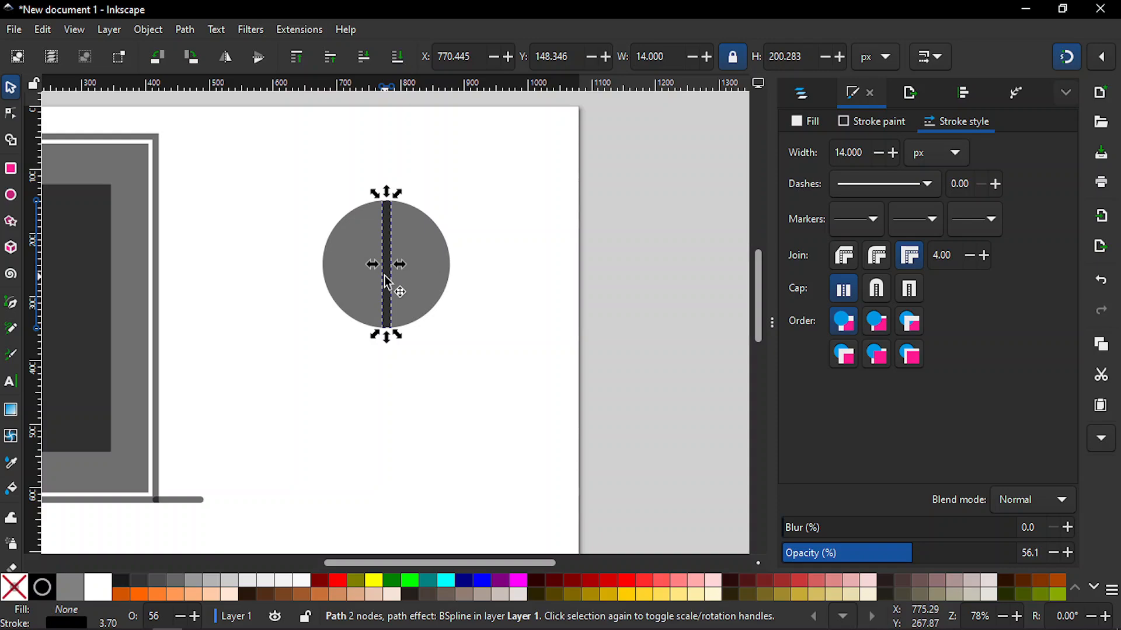
key(ctrl)
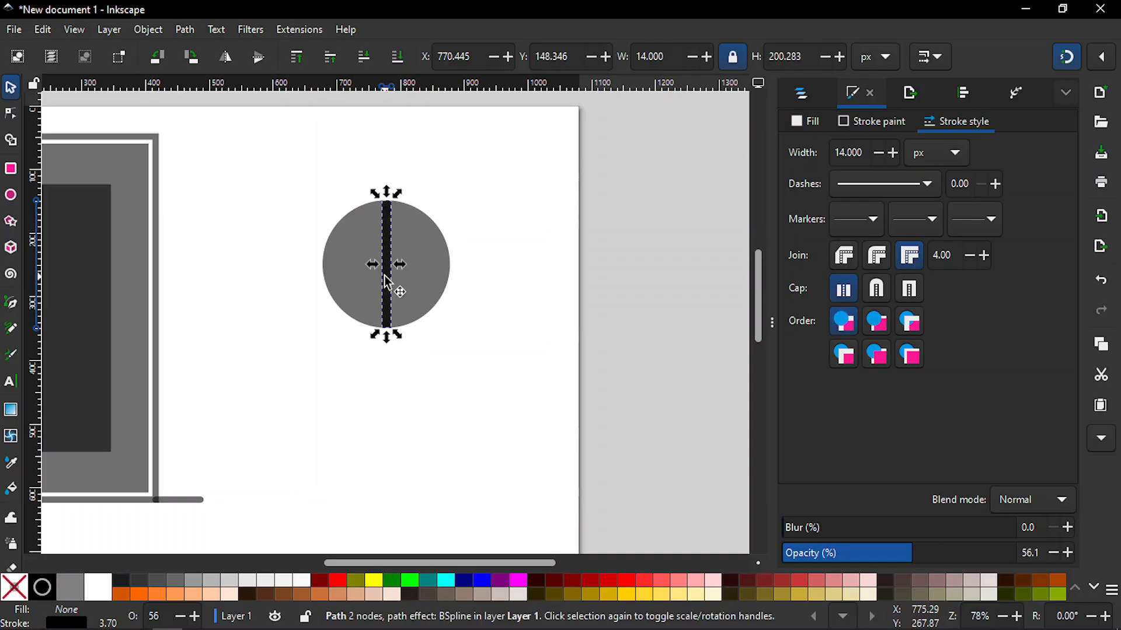
click(387, 284)
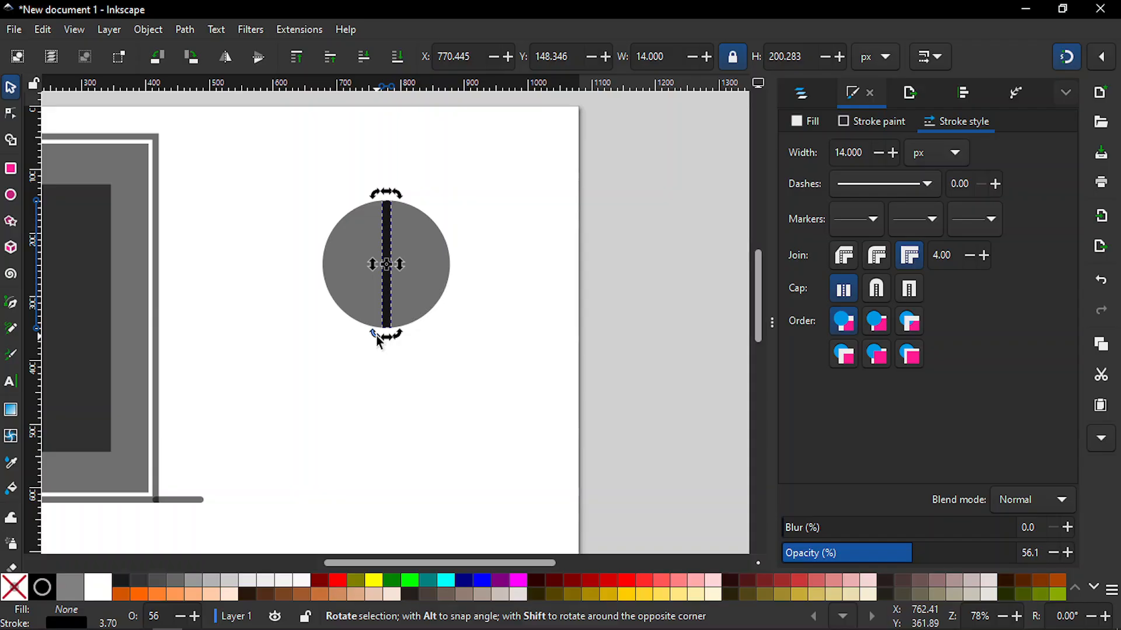
key(ctrl)
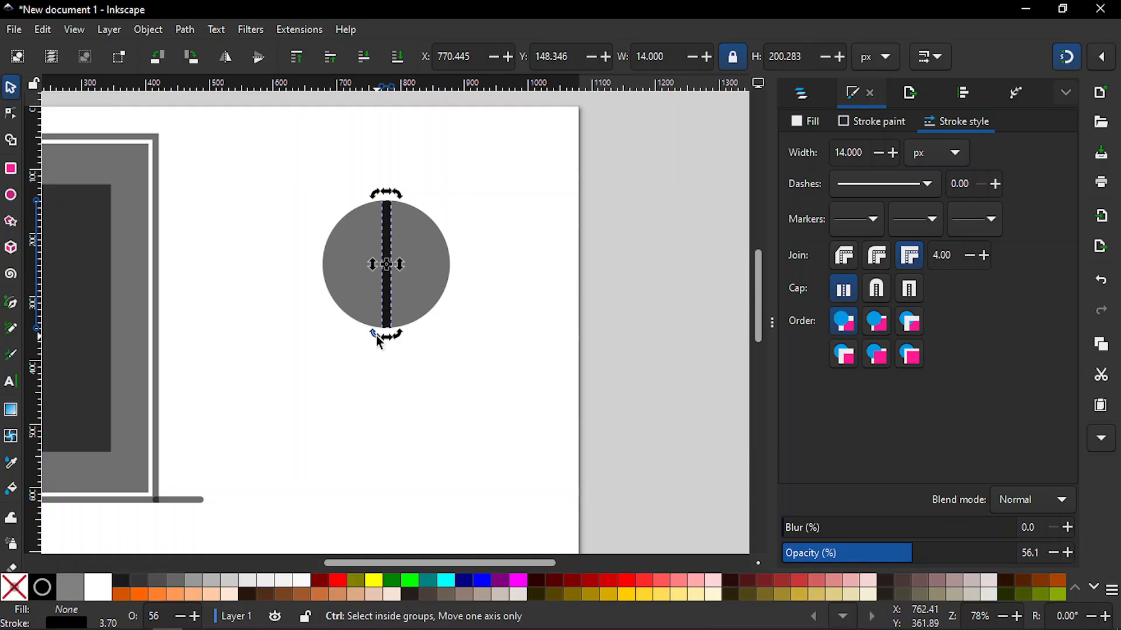
drag(373, 334, 334, 331)
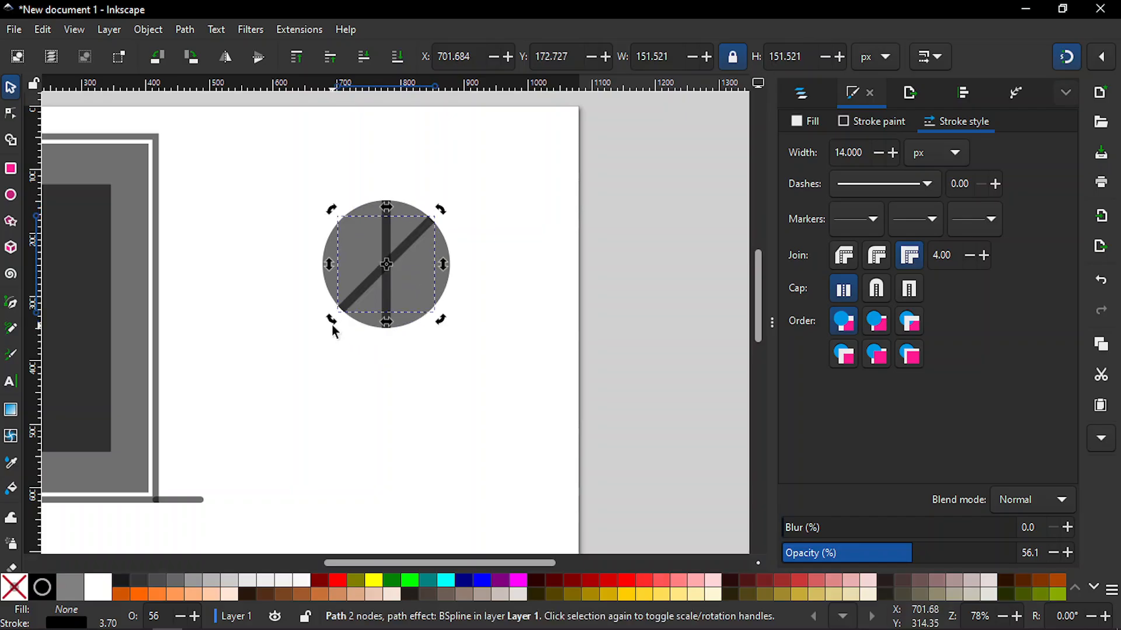
- Duplicate the diagonal line in place, flip the copy horizontally to form an X across the circle, and deselect it
click(348, 380)
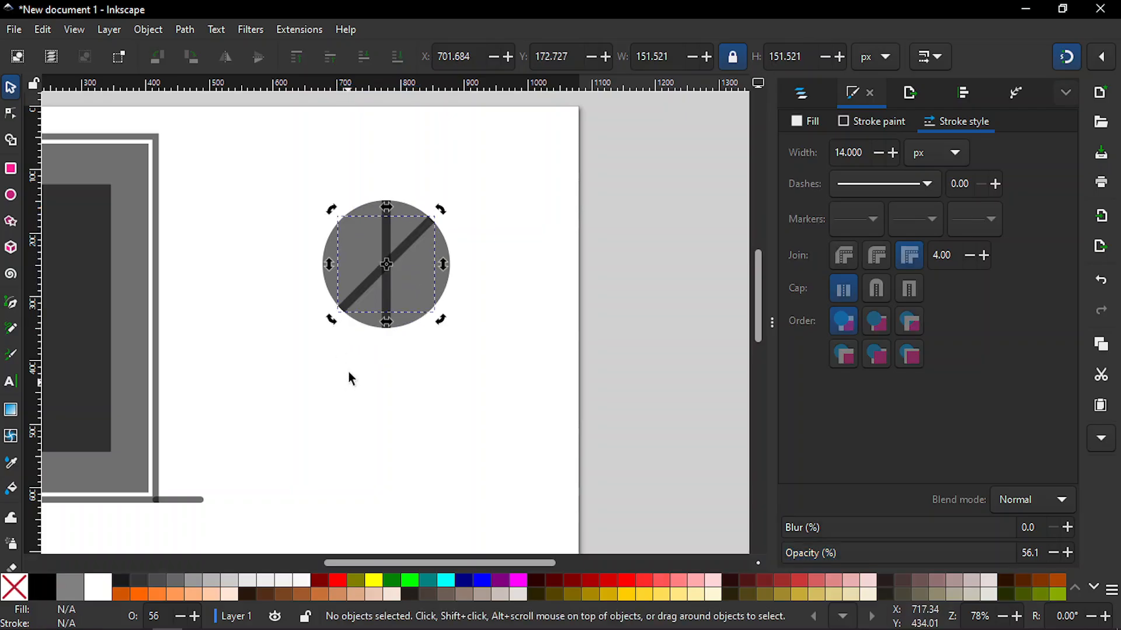
click(351, 305)
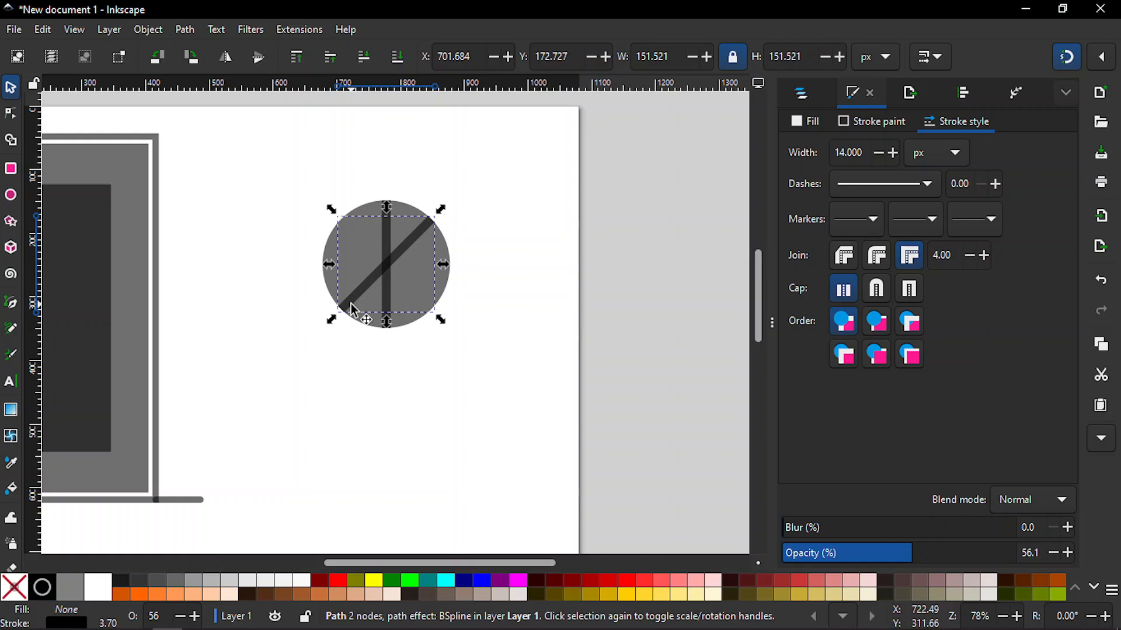
key(ctrl)
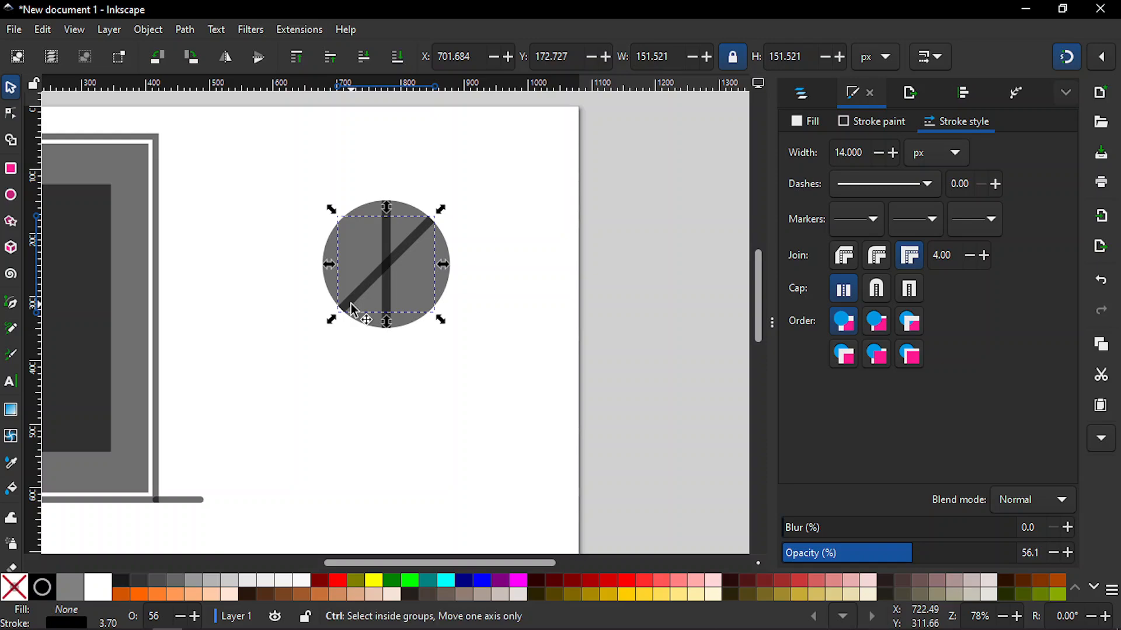
key(ctrl+d)
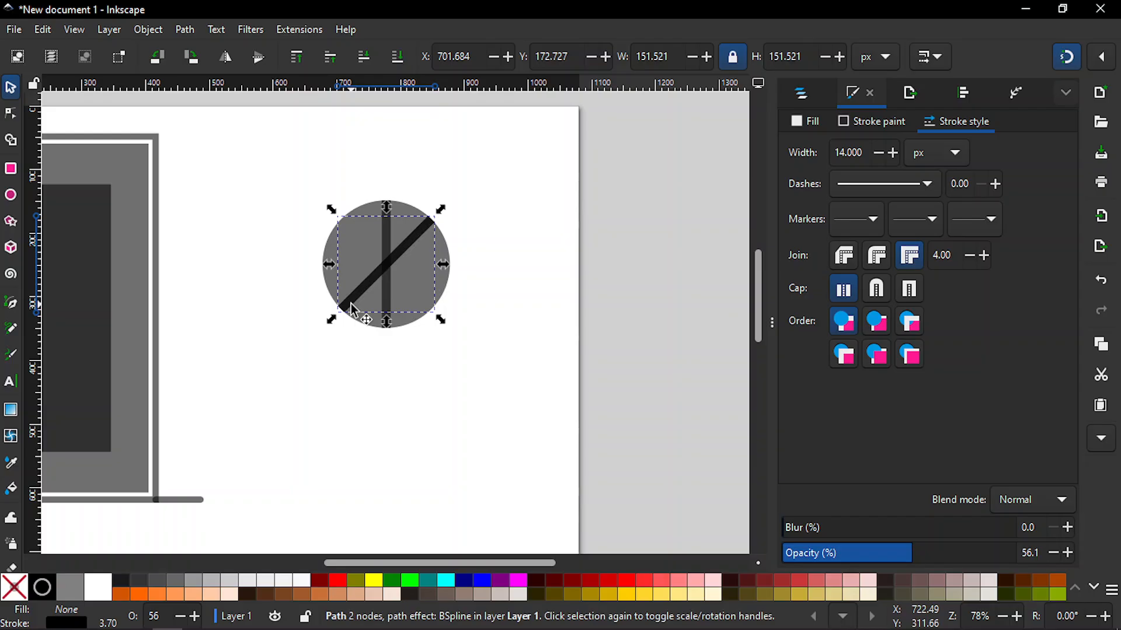
click(224, 57)
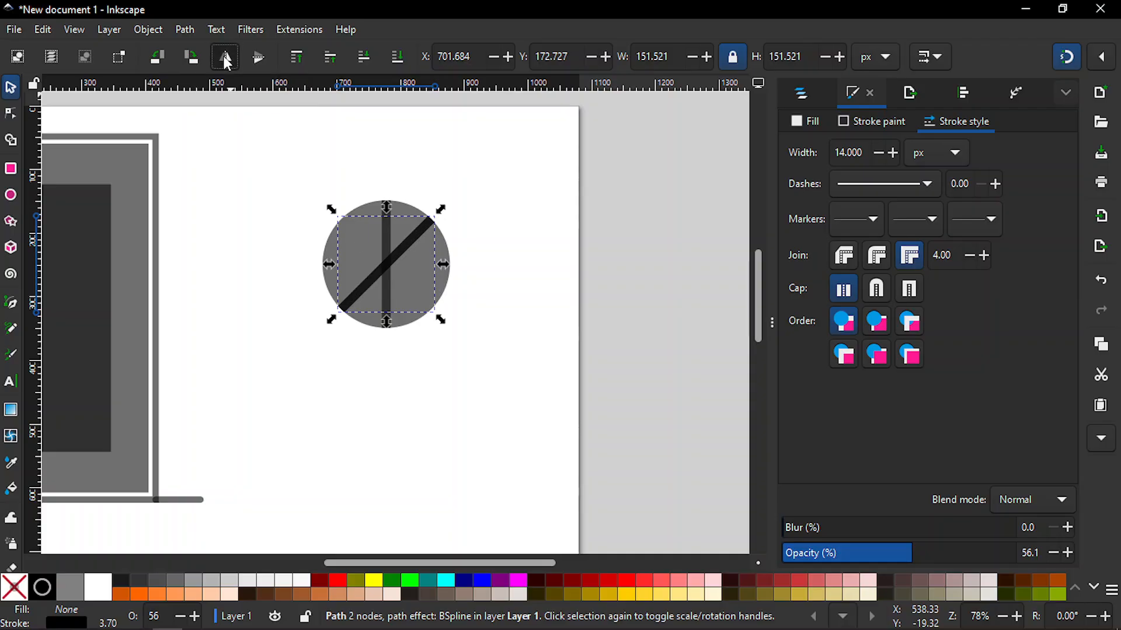
click(250, 253)
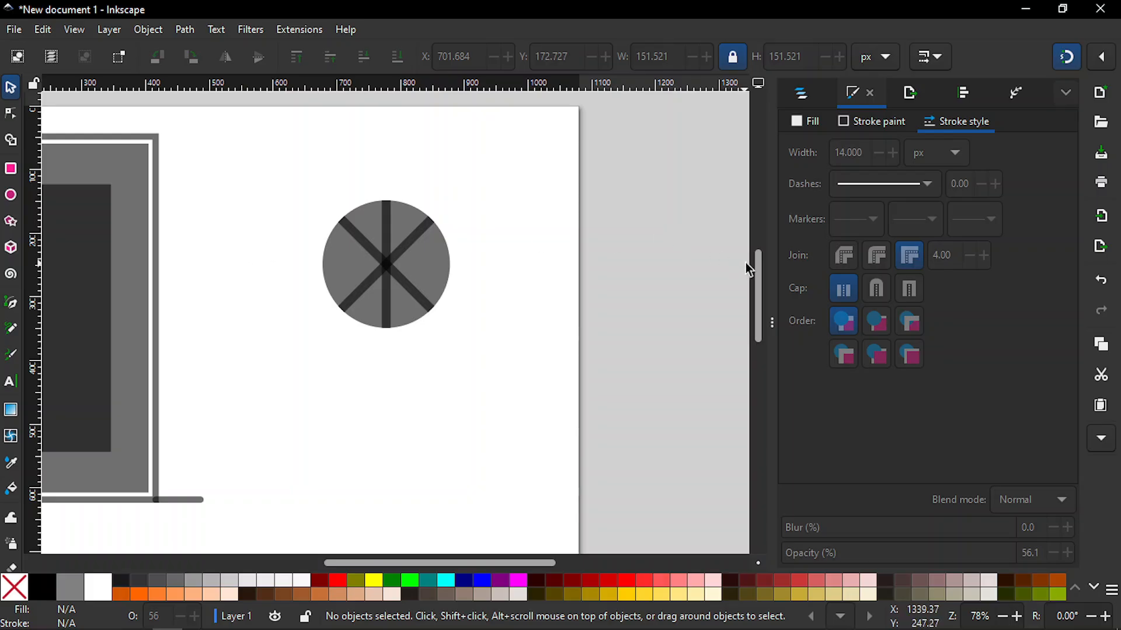
scroll(756, 275, down, 5)
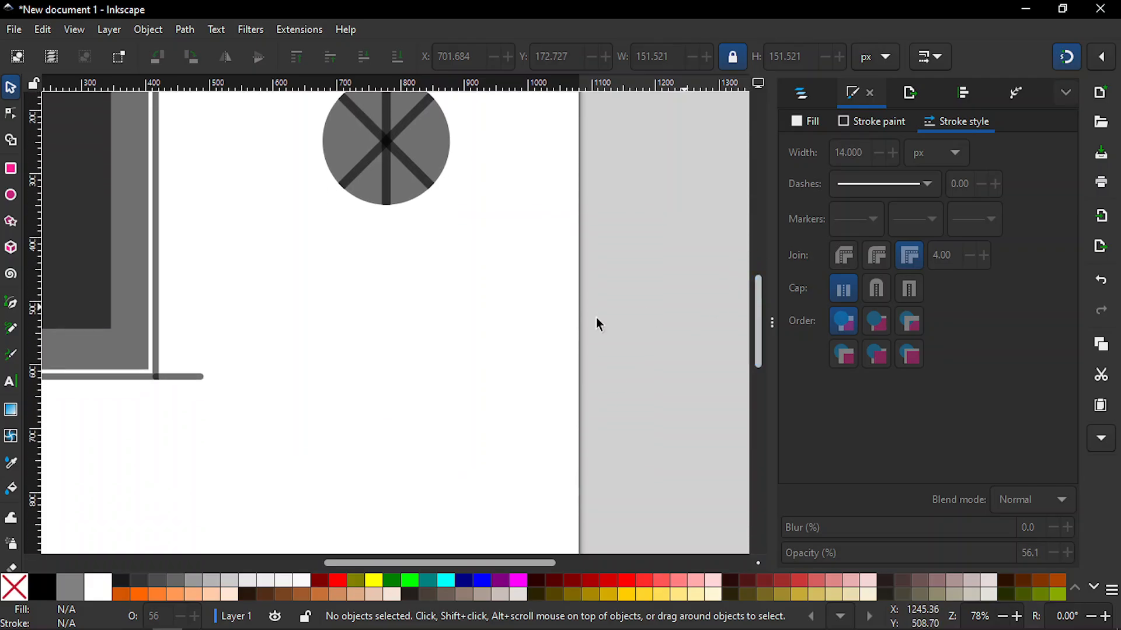
key(e)
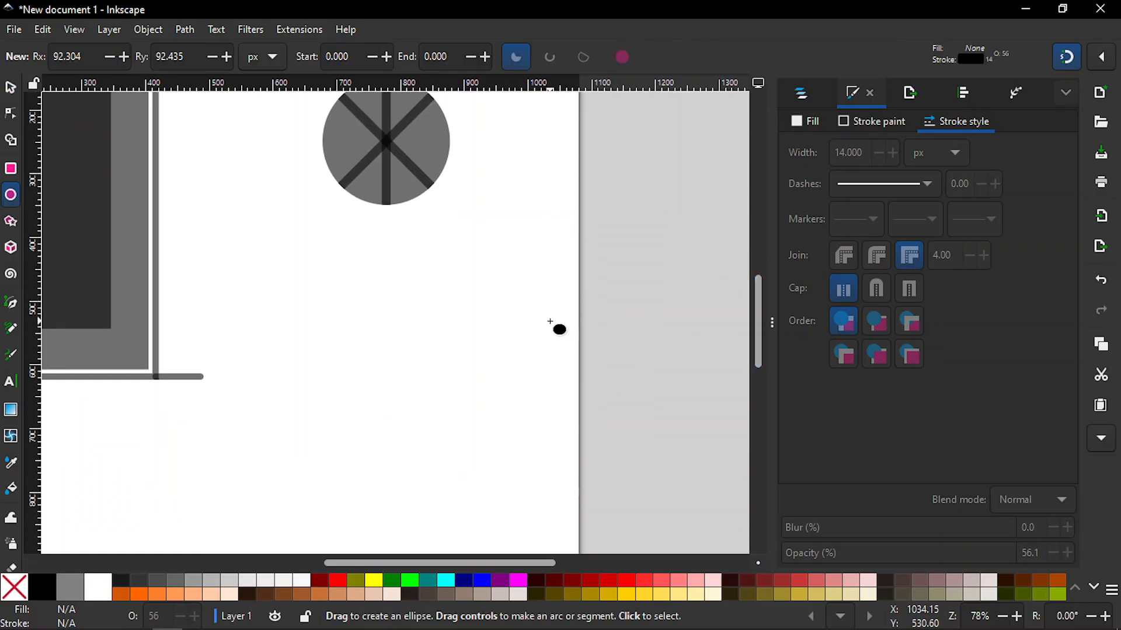
drag(361, 286, 439, 369)
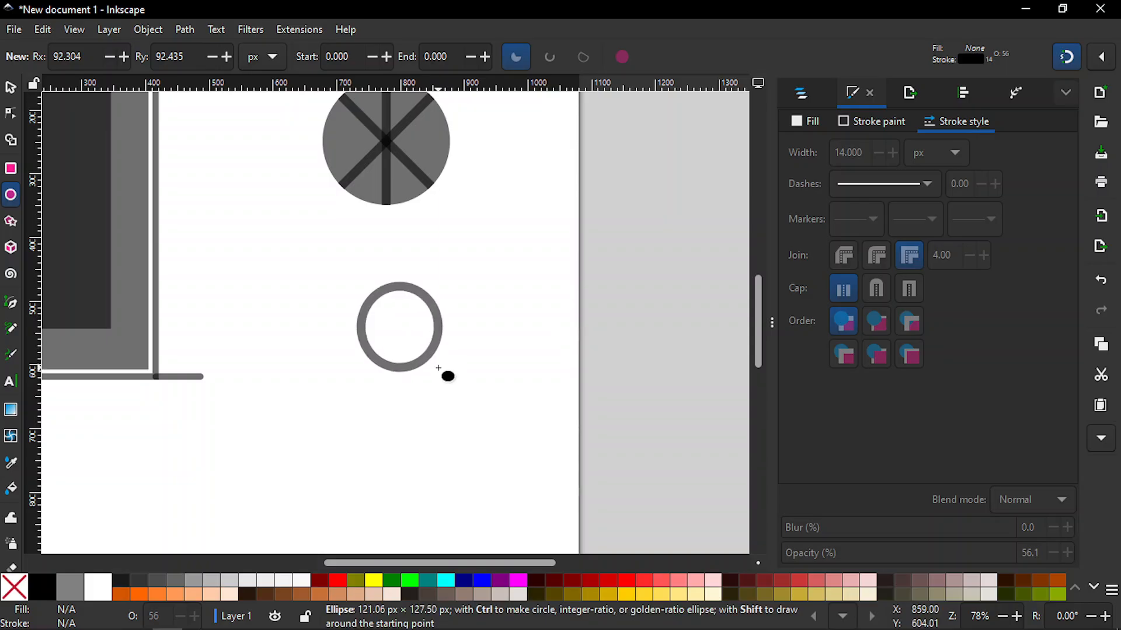
drag(438, 369, 439, 368)
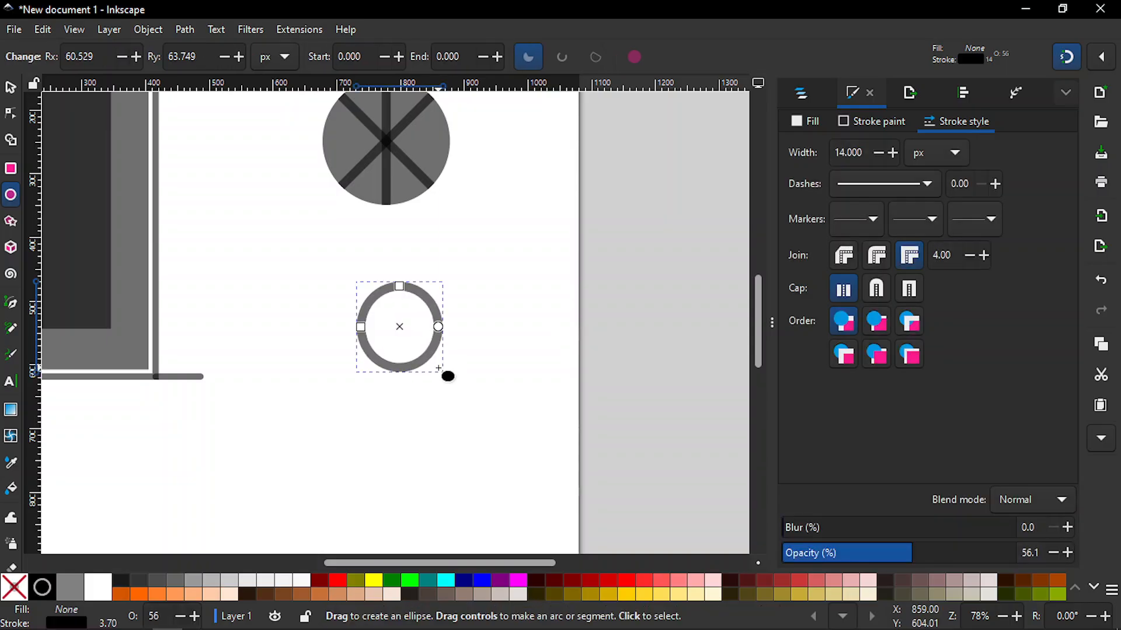
key(Delete)
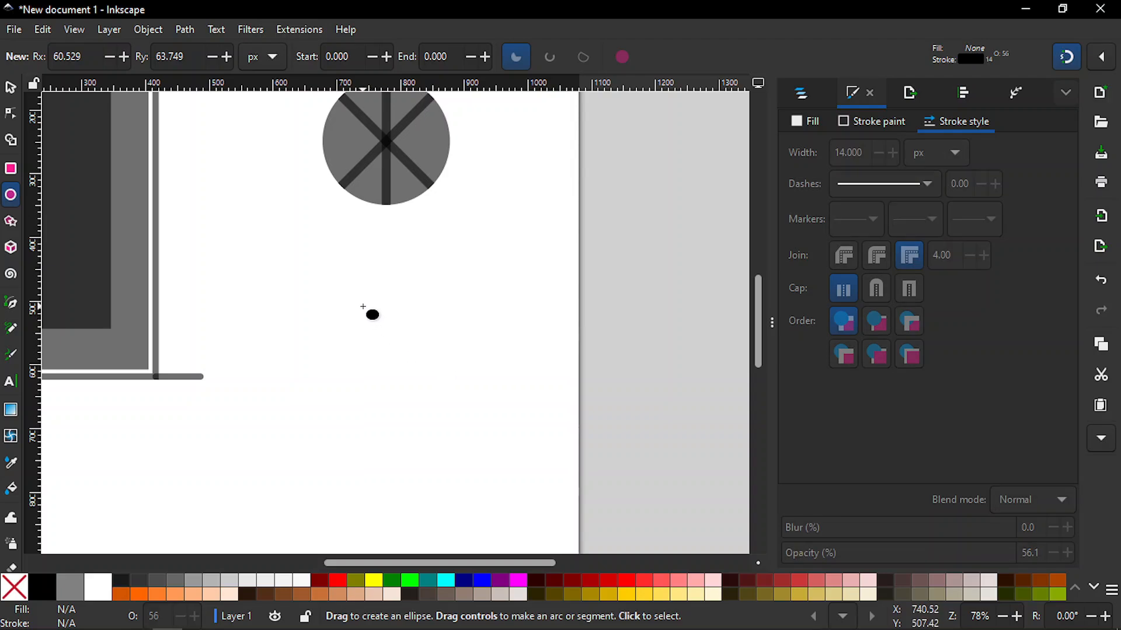
- Draw a circle of about 38 px radius below the divided circle and move it onto that circle's centre
drag(364, 307, 429, 380)
drag(422, 368, 411, 364)
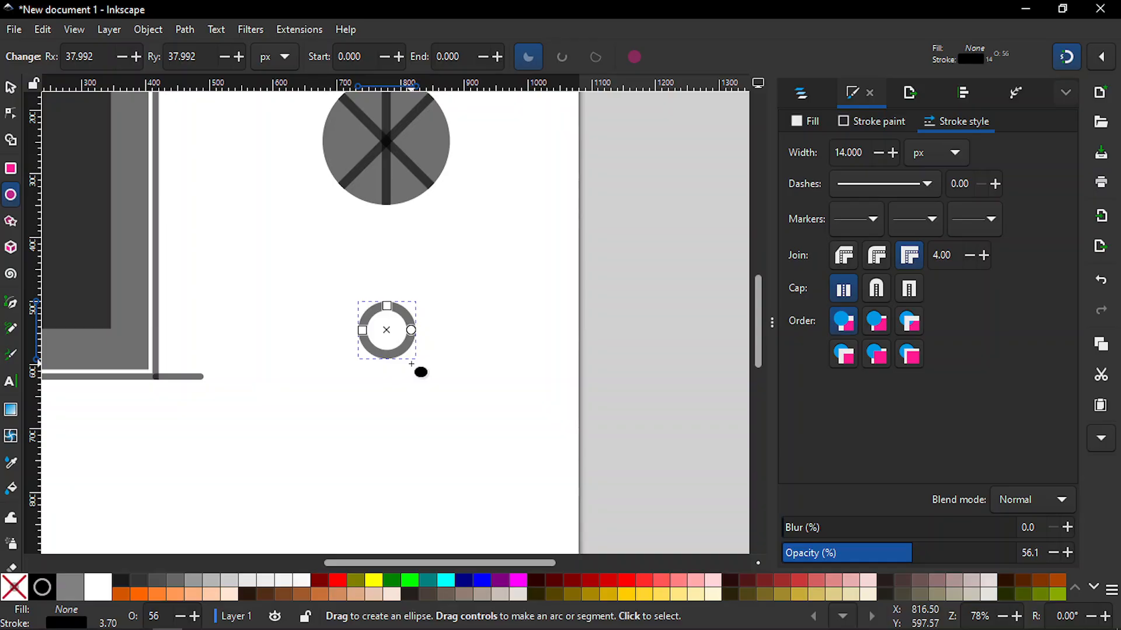
key(s)
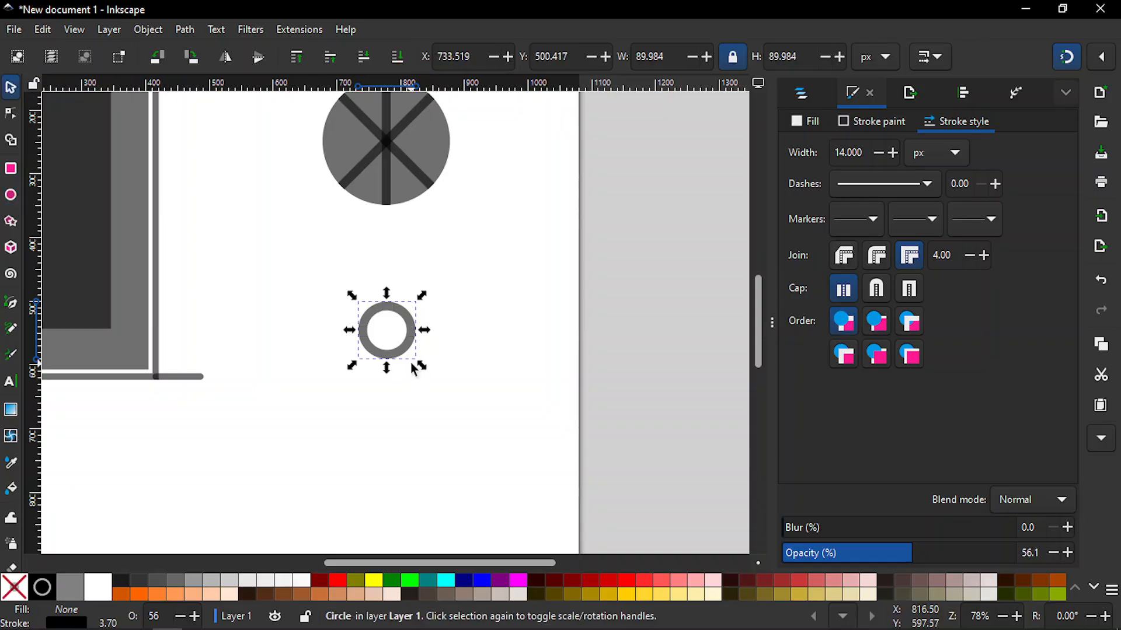
drag(759, 357, 759, 344)
drag(412, 397, 412, 202)
drag(757, 309, 758, 297)
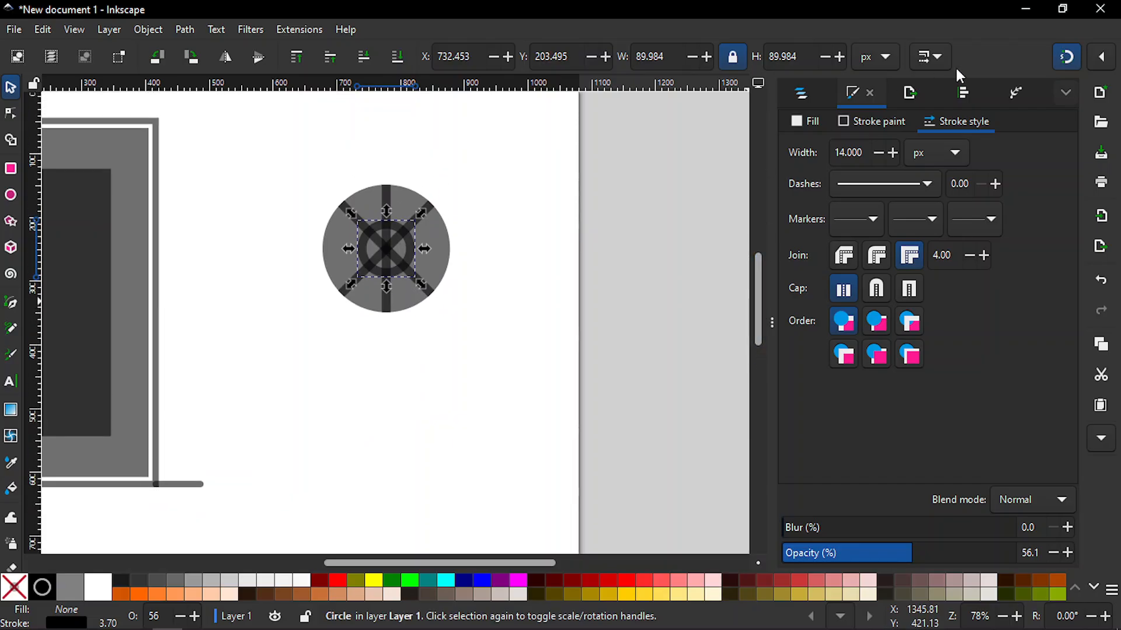
- Enlarge the inner ring from its centre to about 108 px wide without scaling its stroke width, and deselect it
click(935, 61)
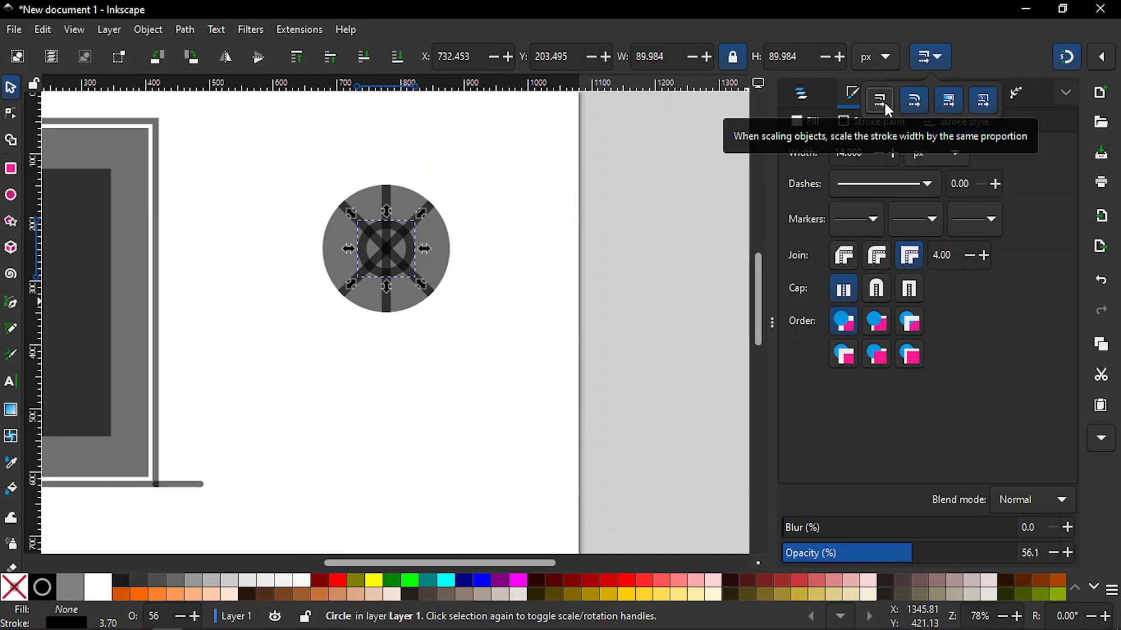
click(988, 50)
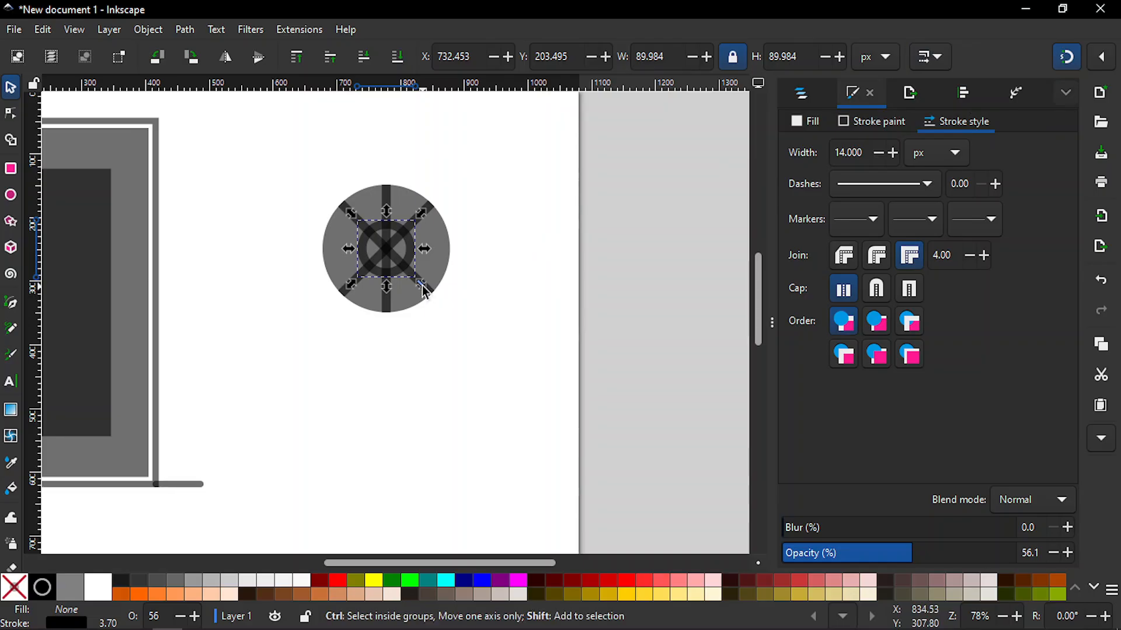
drag(424, 288, 429, 292)
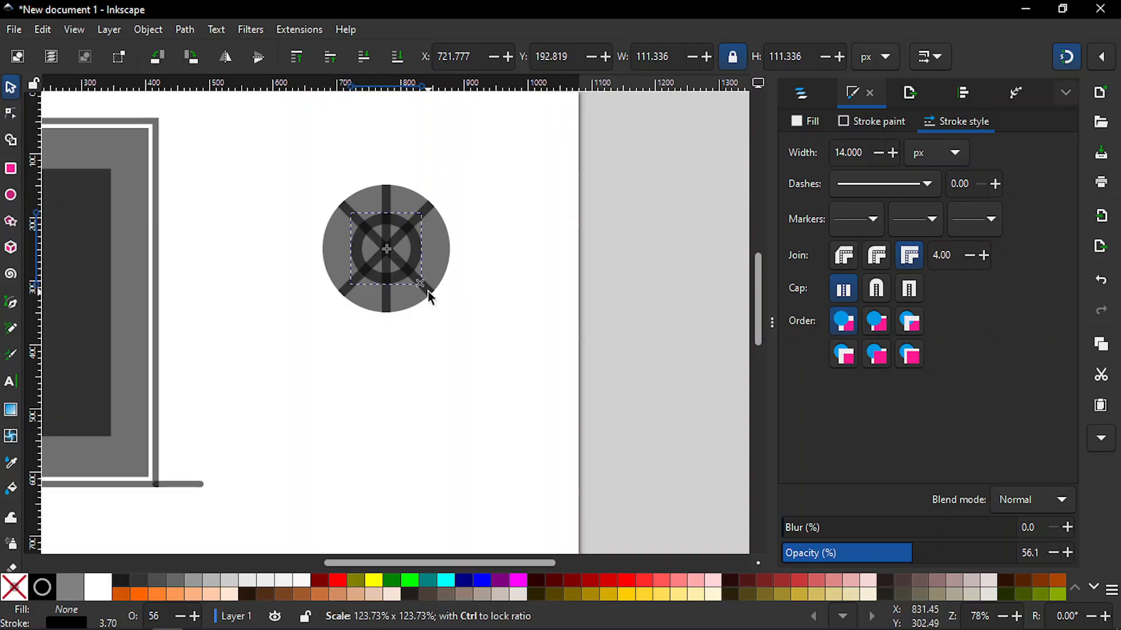
drag(429, 292, 428, 293)
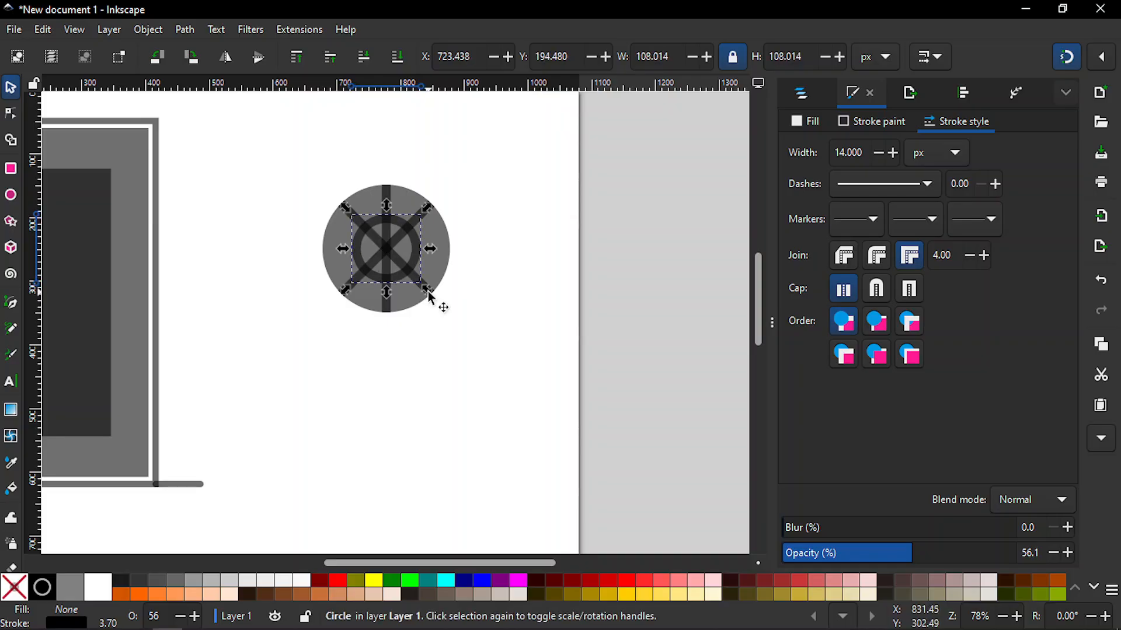
click(489, 296)
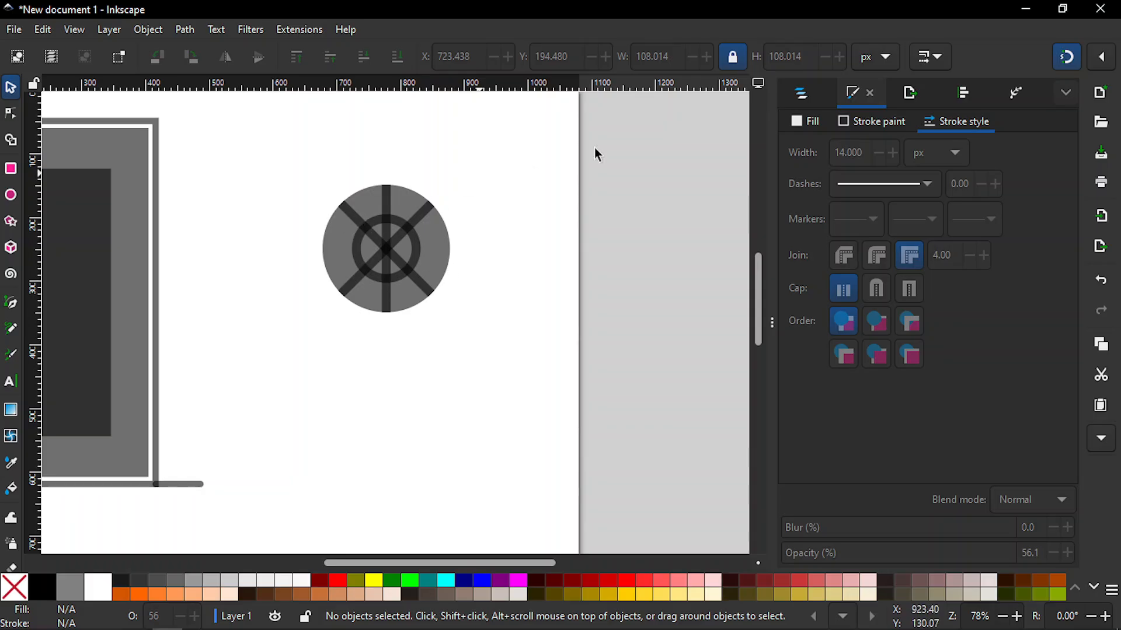
- Show the layer's object list and try to select the lines crossing the circle
click(804, 97)
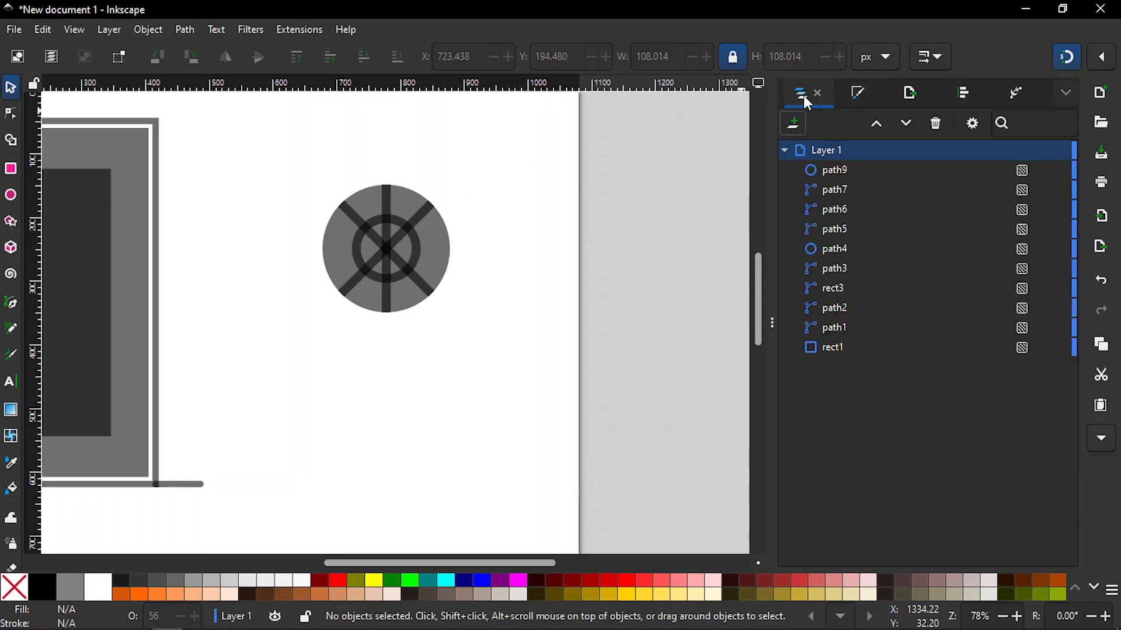
click(345, 211)
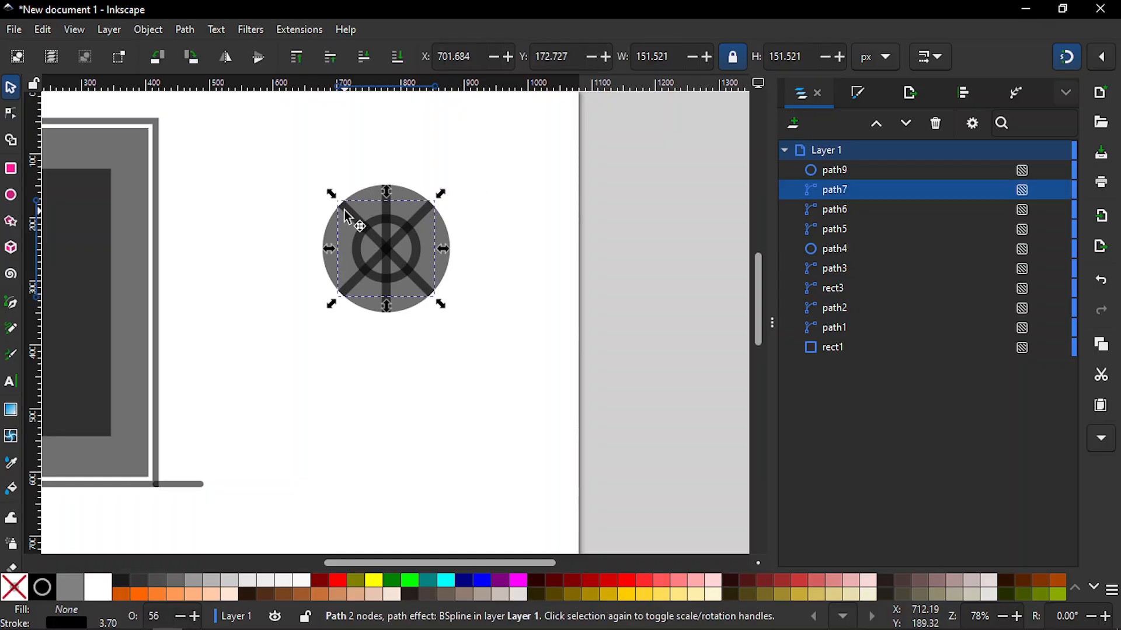
shift+click(389, 216)
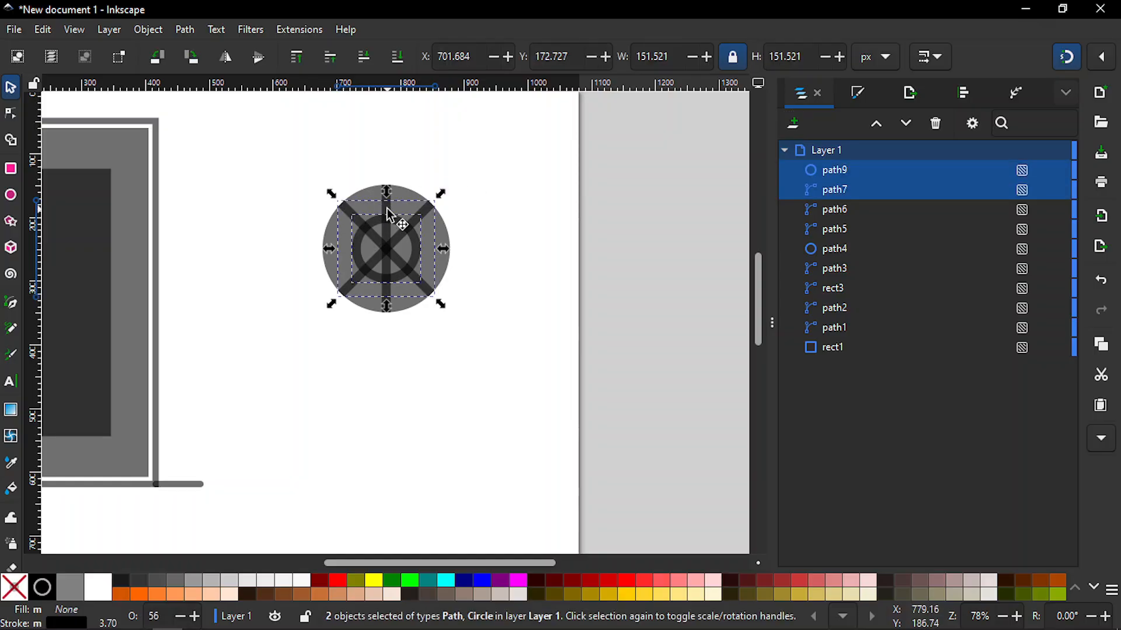
click(506, 204)
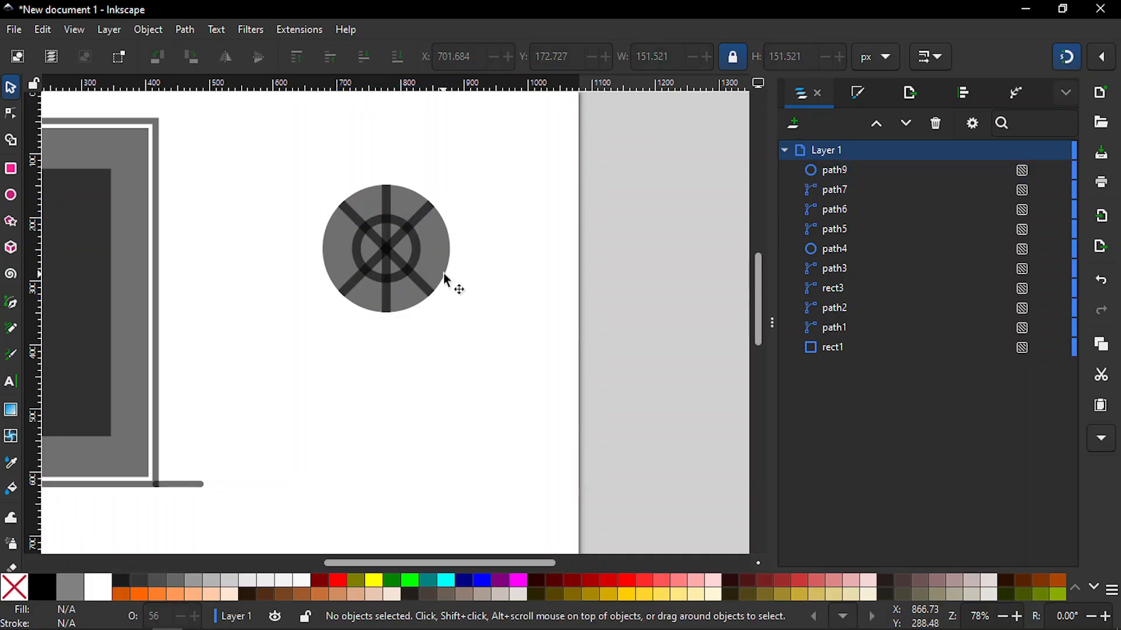
- Combine the vertical line and the two diagonal lines into a single path and deselect it
click(387, 309)
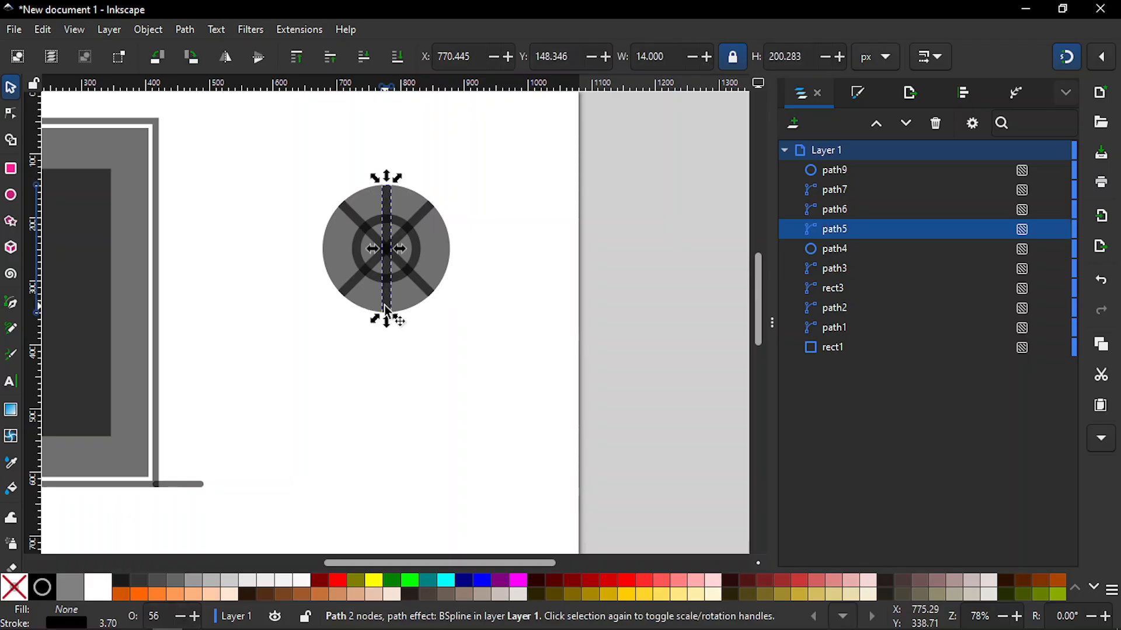
shift+click(345, 292)
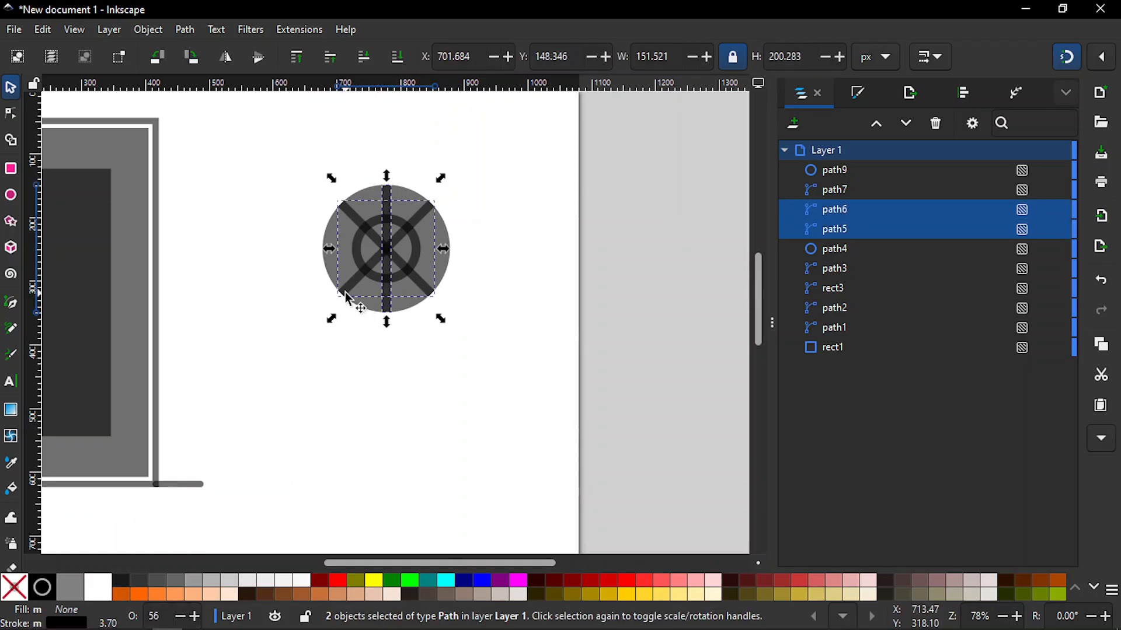
shift+click(429, 290)
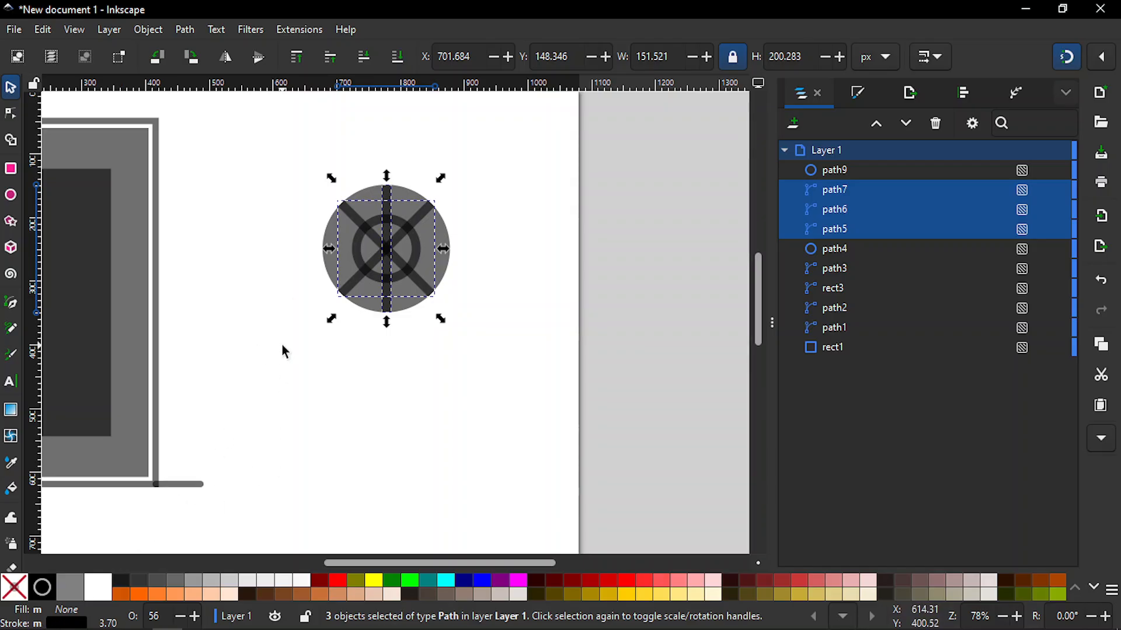
click(184, 32)
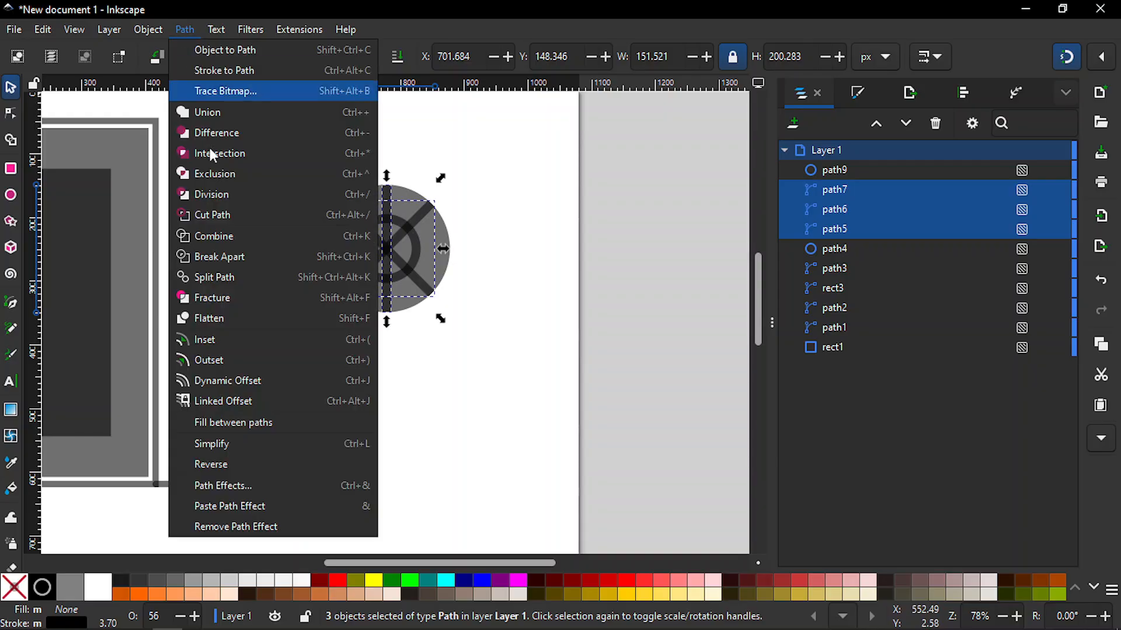
click(218, 236)
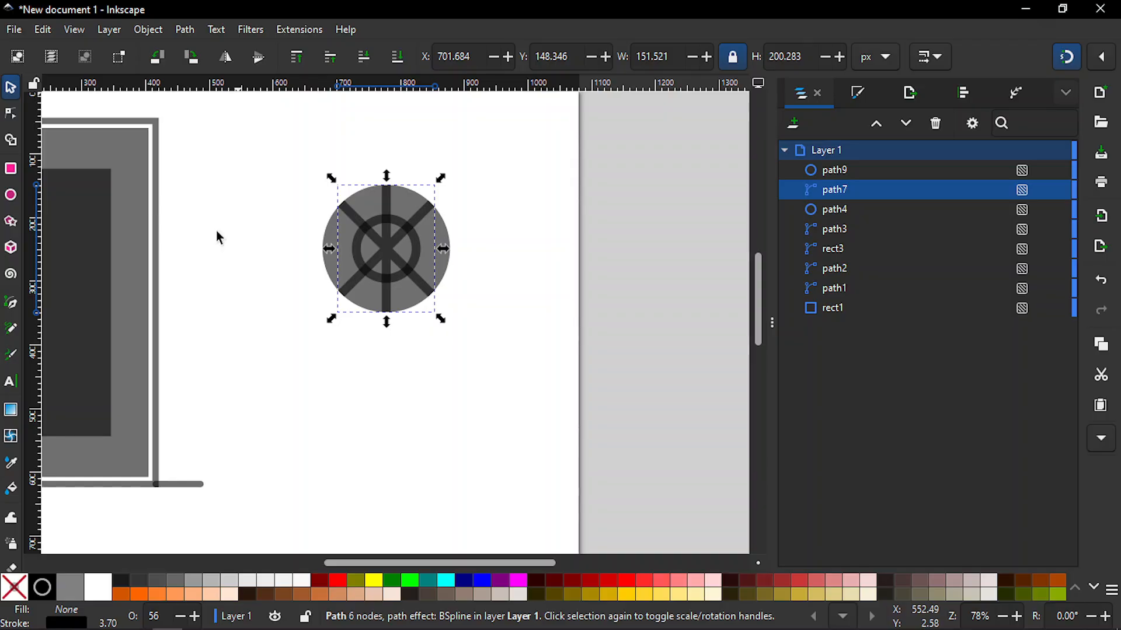
click(328, 394)
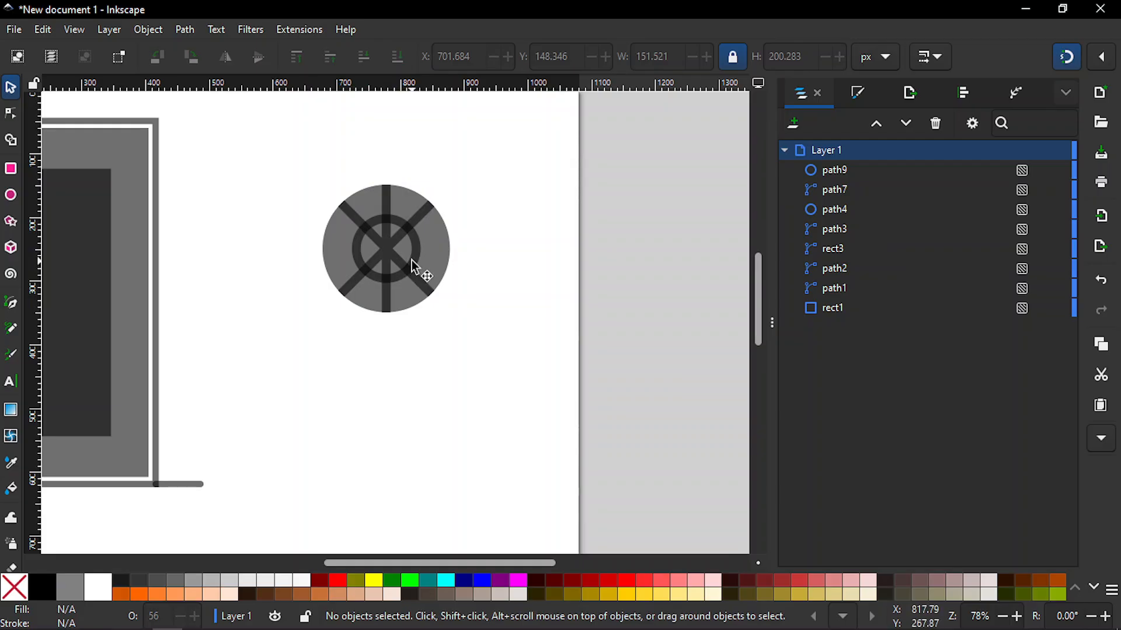
- Duplicate the inner ring in place and apply Cut Path to the copy and the combined lines path
click(414, 267)
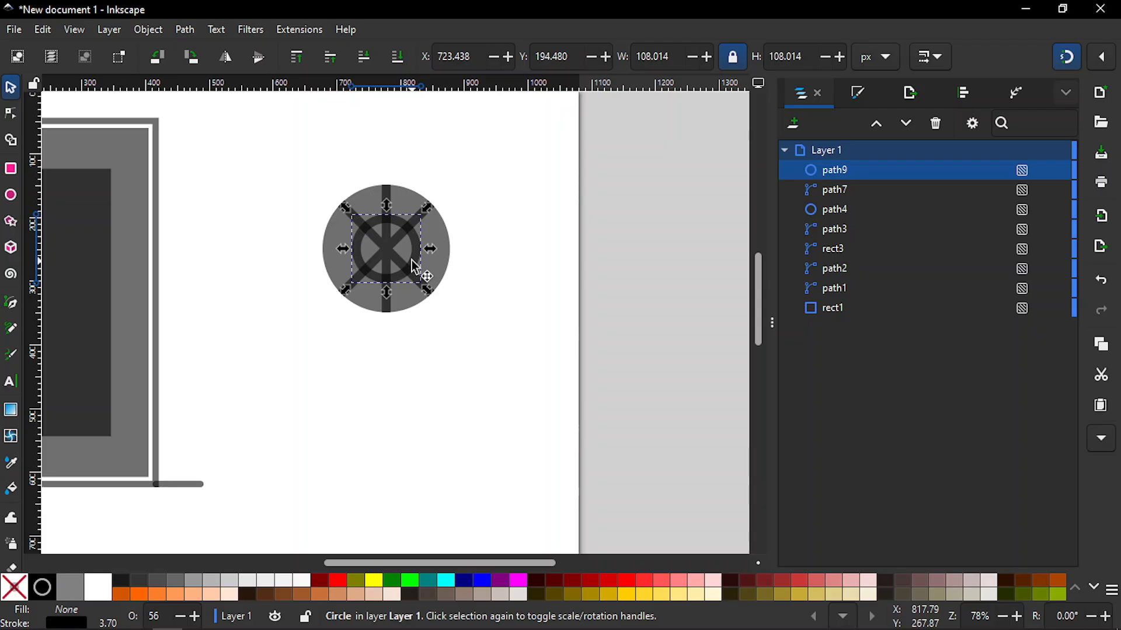
key(ctrl)
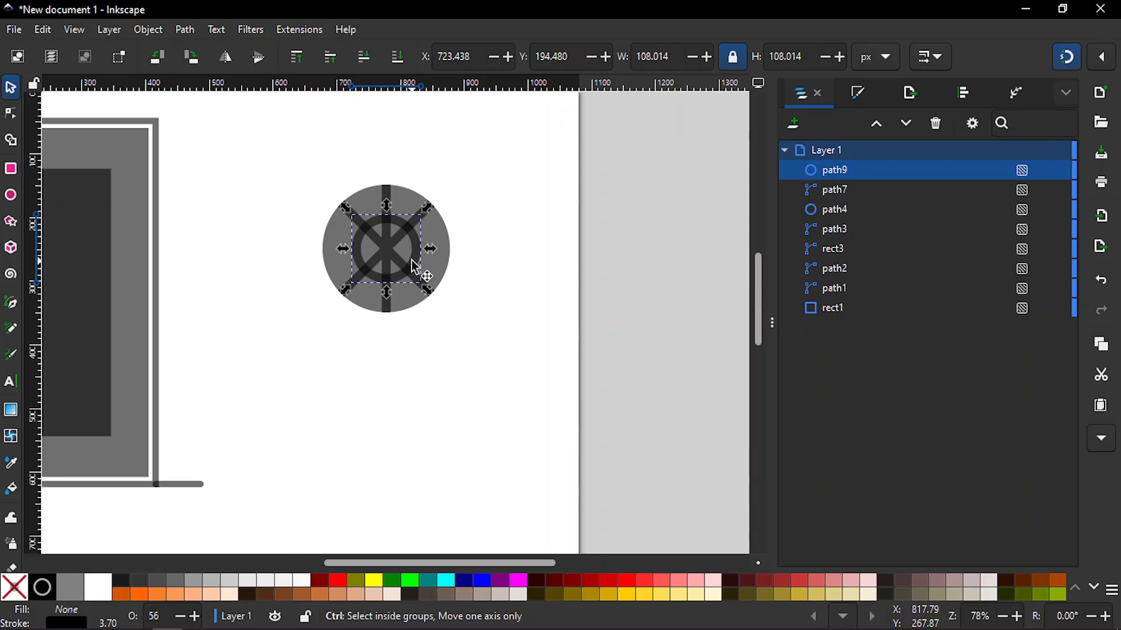
key(ctrl+d)
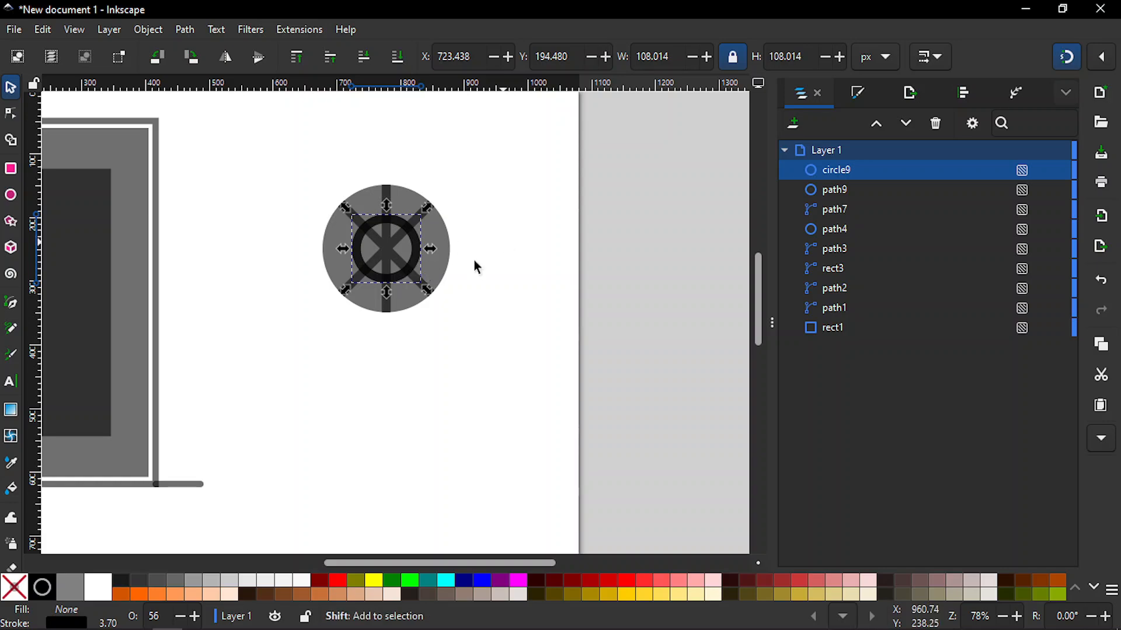
shift+click(388, 313)
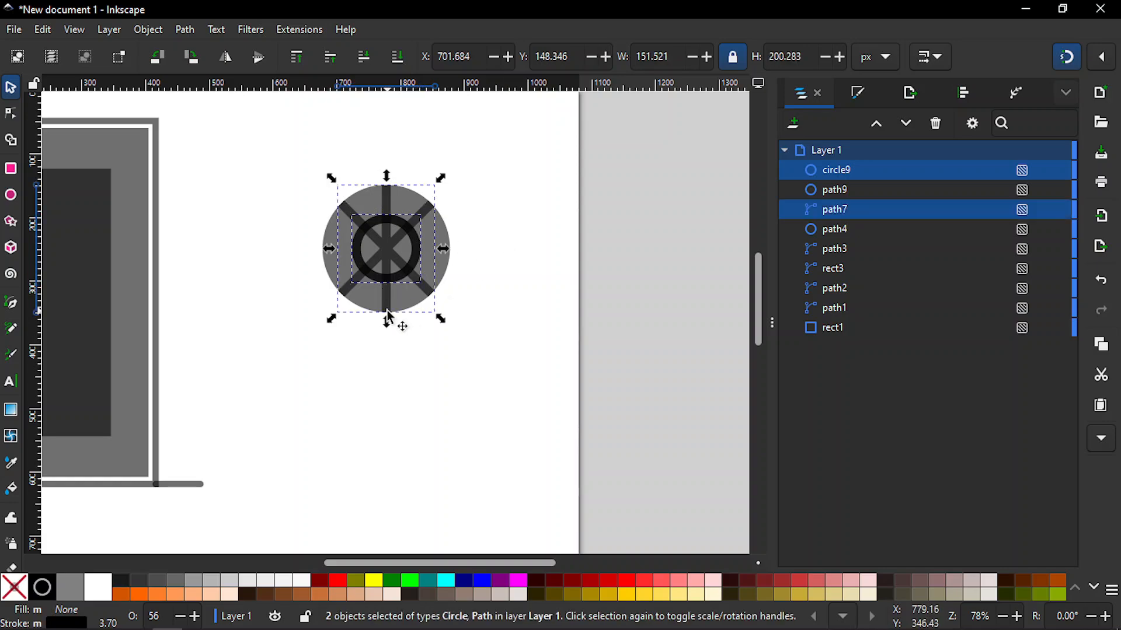
click(184, 31)
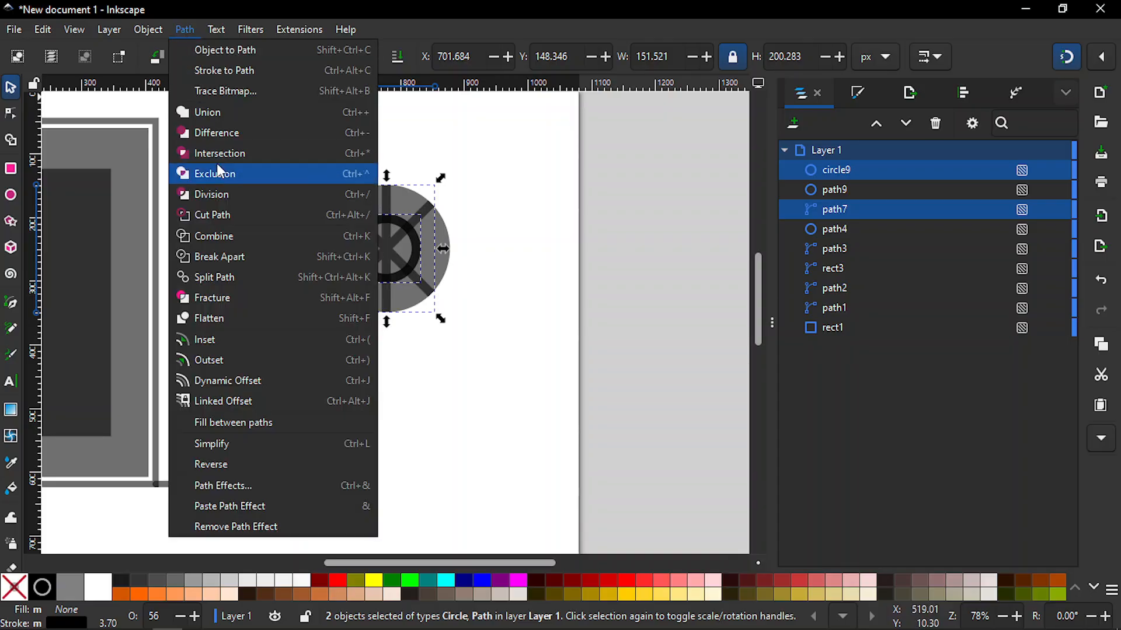
click(216, 216)
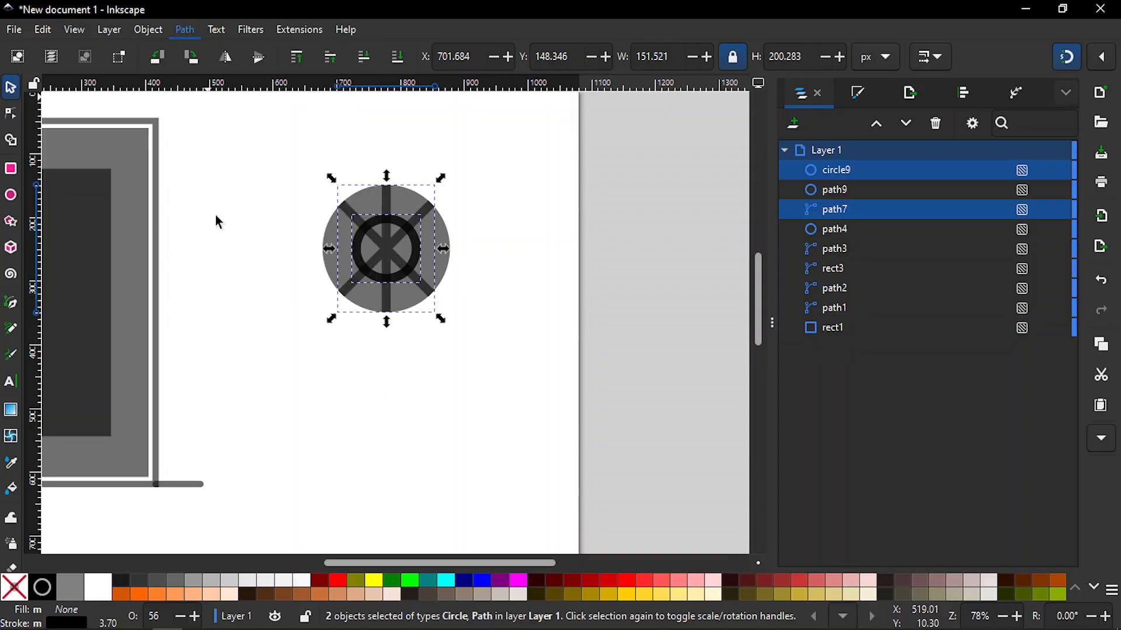
- Delete the three line segments that lie inside the inner ring
click(326, 365)
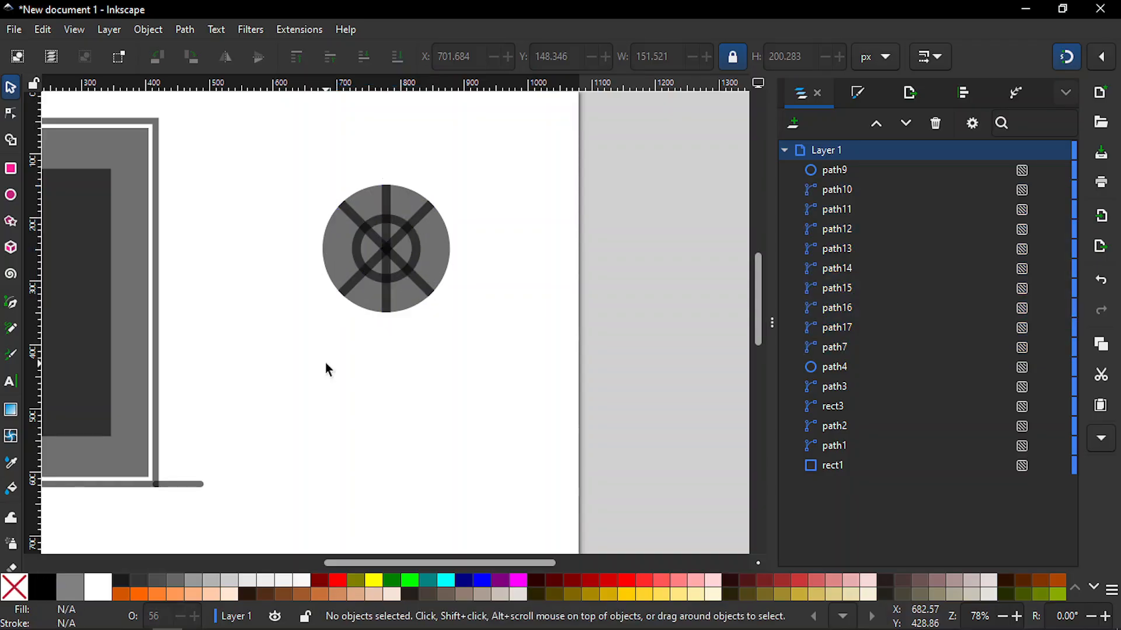
click(388, 269)
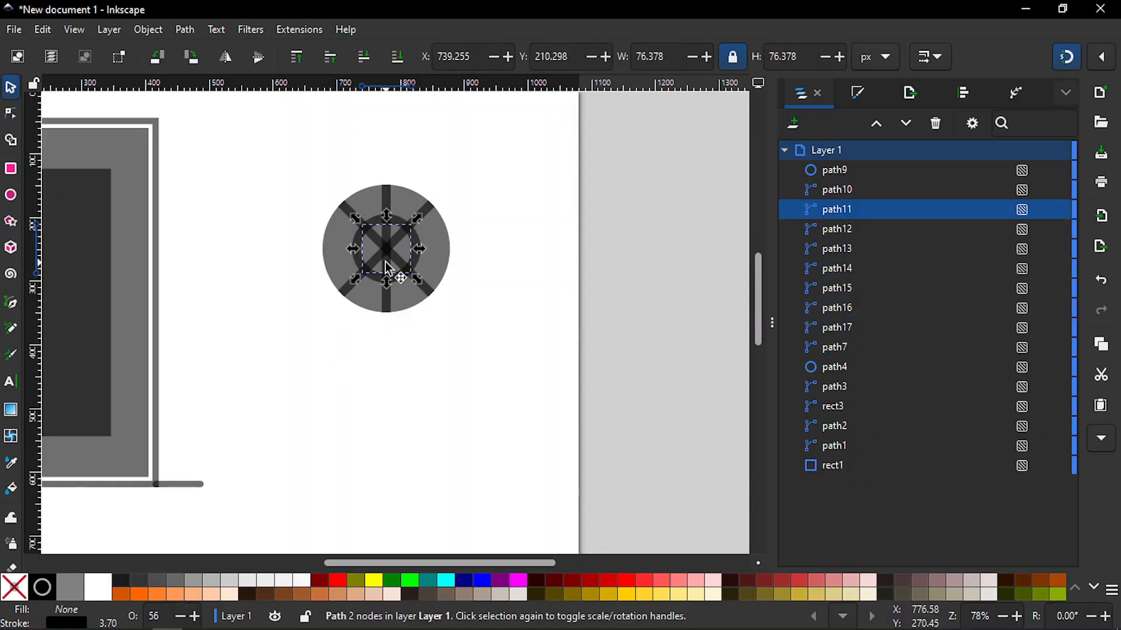
key(Delete)
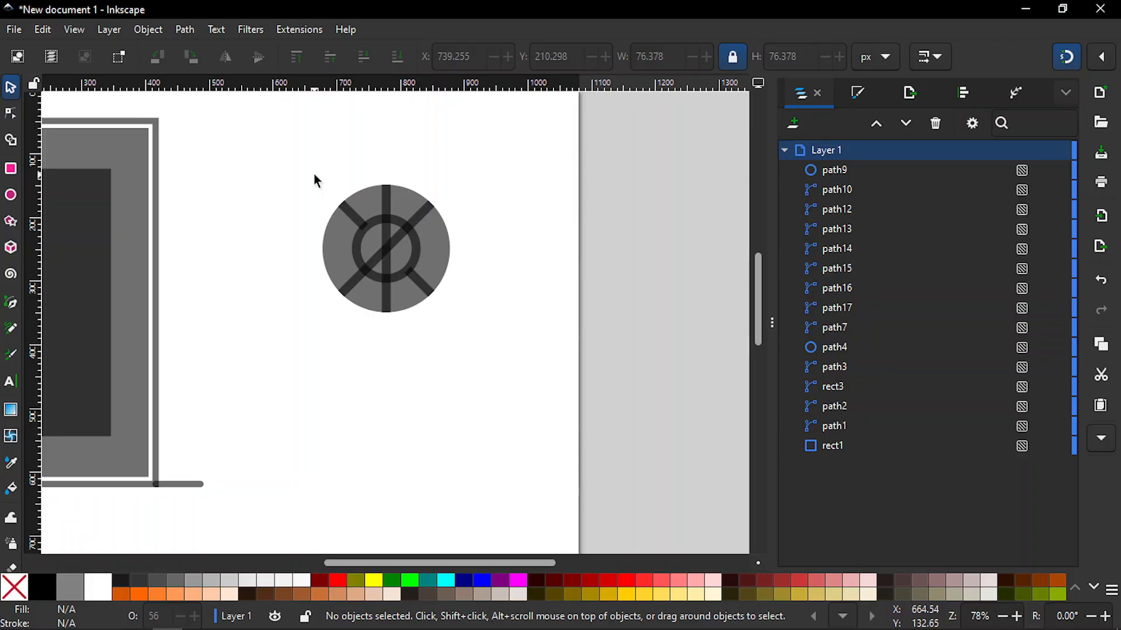
key(z)
drag(296, 164, 459, 332)
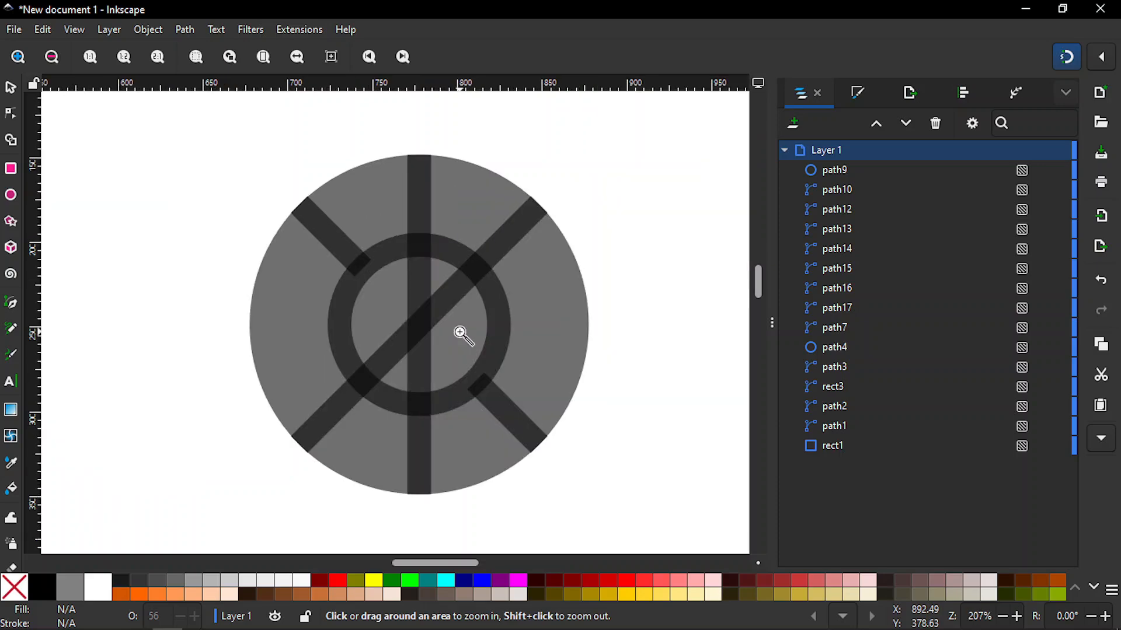
drag(758, 281, 758, 283)
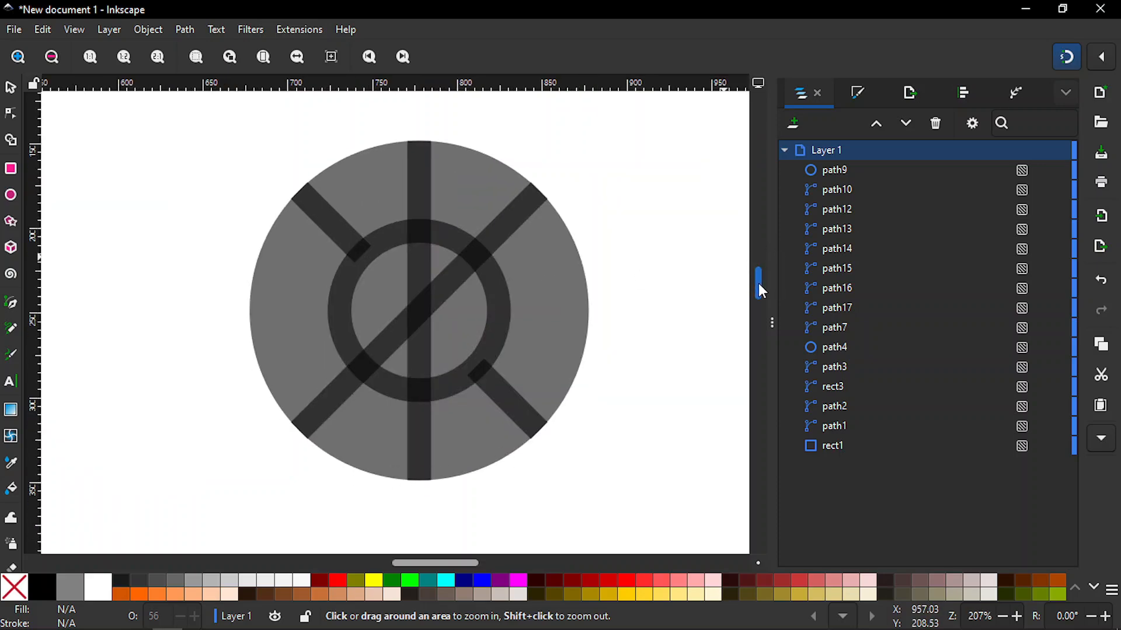
key(s)
click(445, 295)
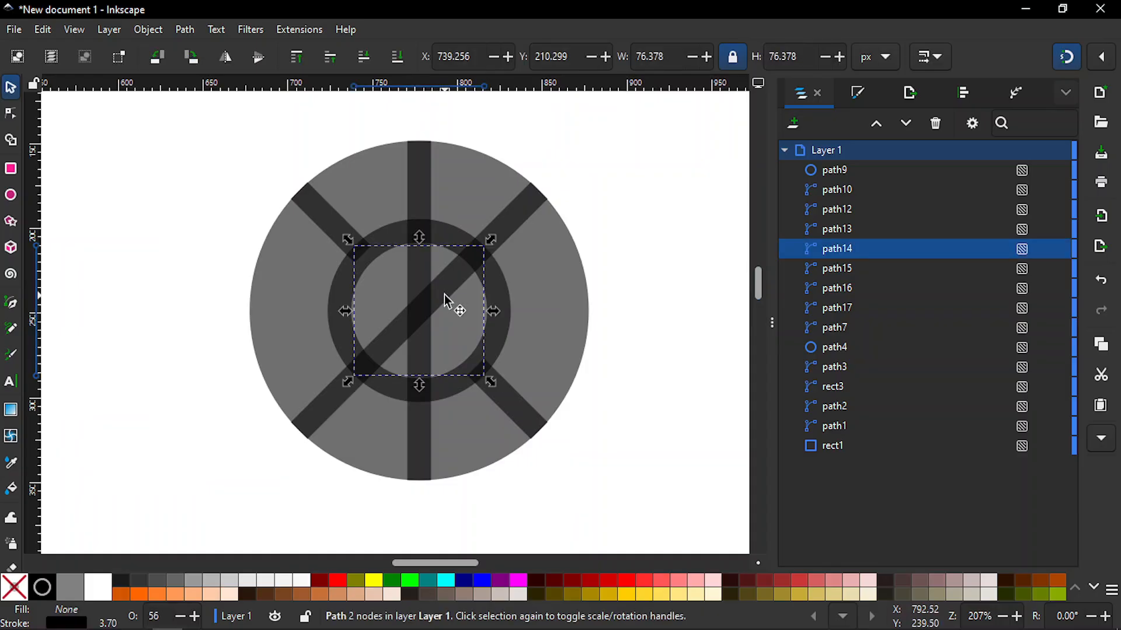
key(Delete)
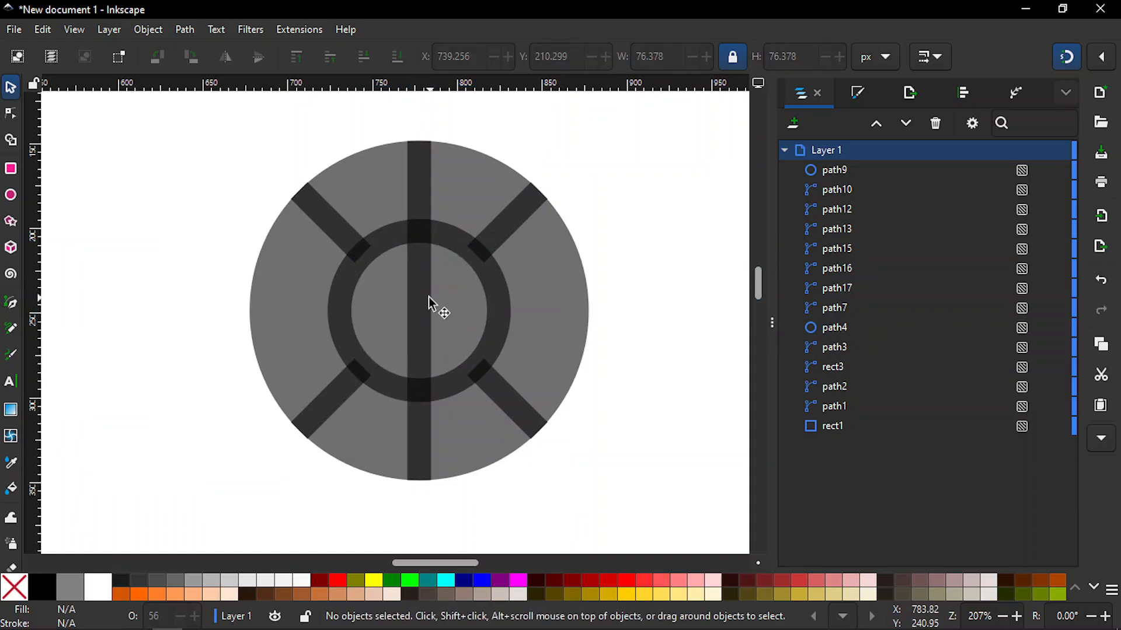
click(429, 303)
key(Delete)
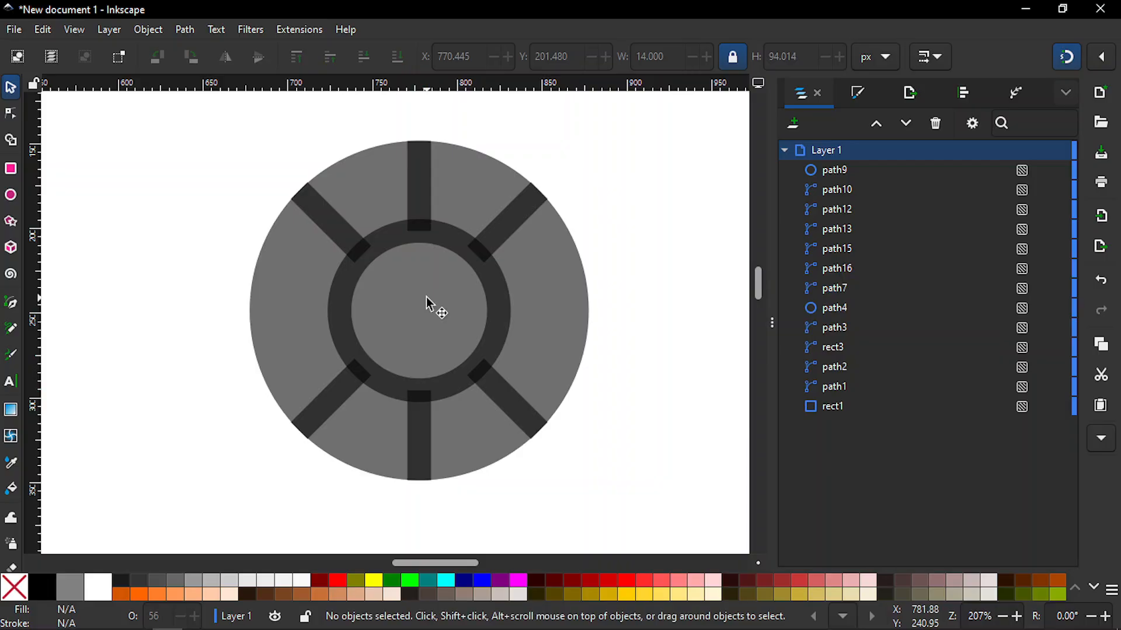
- Delete the three line segments below the inner ring, keeping the three upper ones
click(350, 395)
key(Delete)
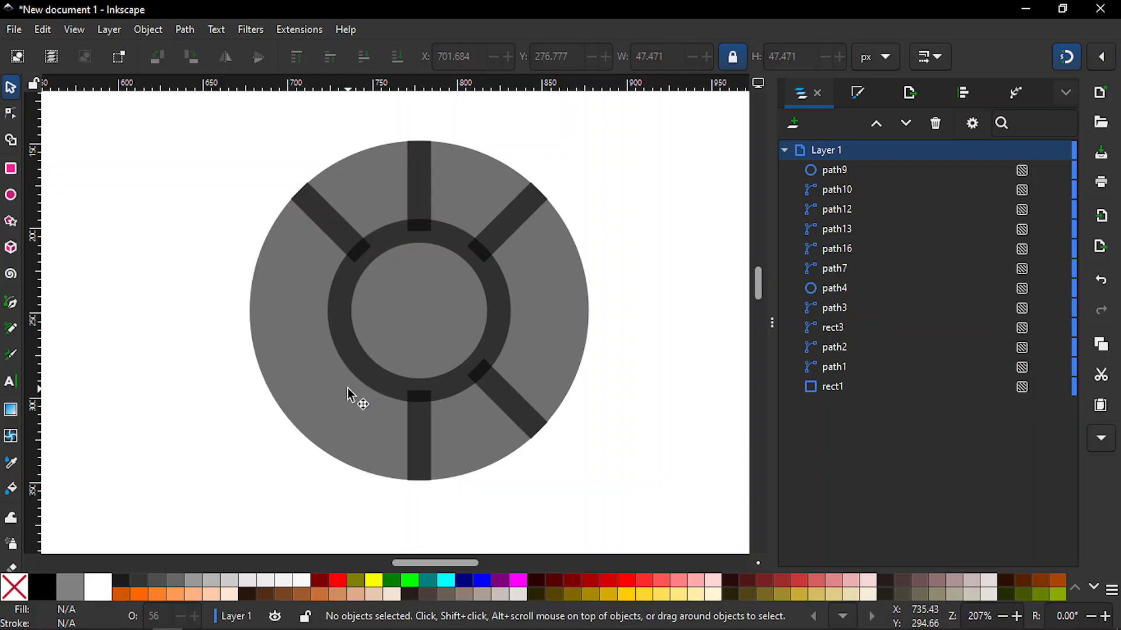
click(411, 432)
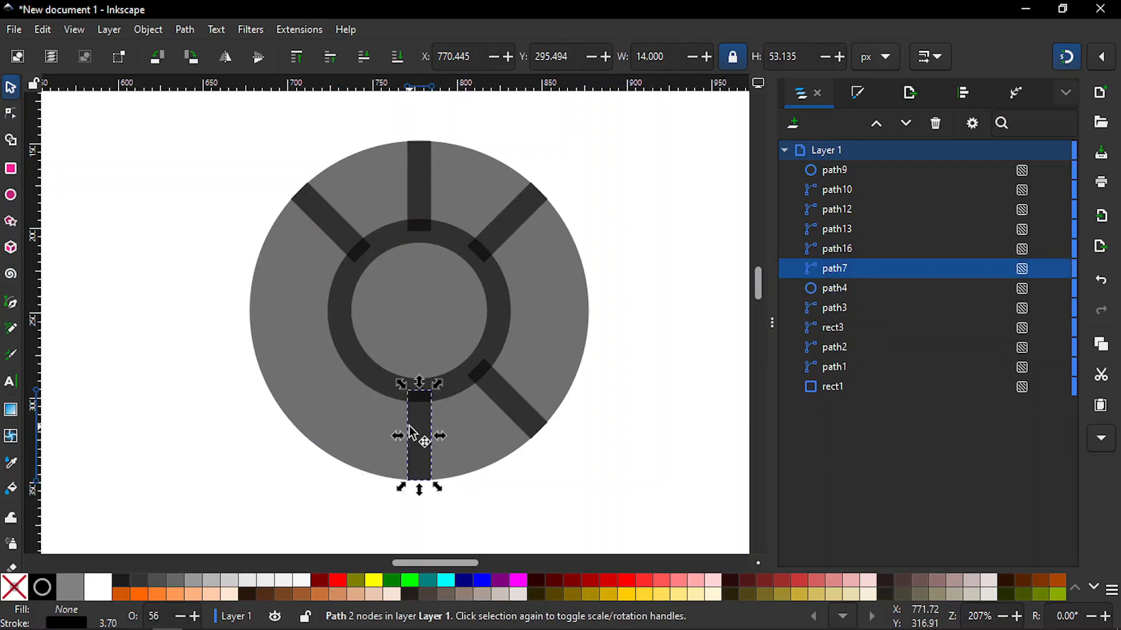
key(Delete)
click(518, 406)
key(Delete)
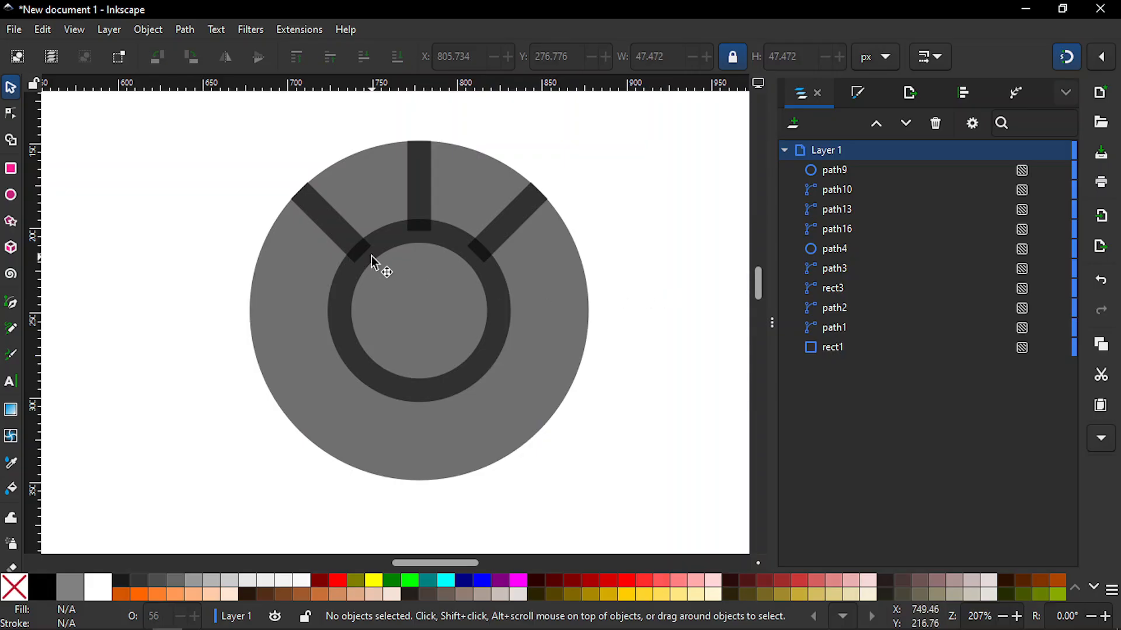
- Inspect the nodes of the upper-left line and of the inner ring with the Node tool, and deselect them
click(343, 241)
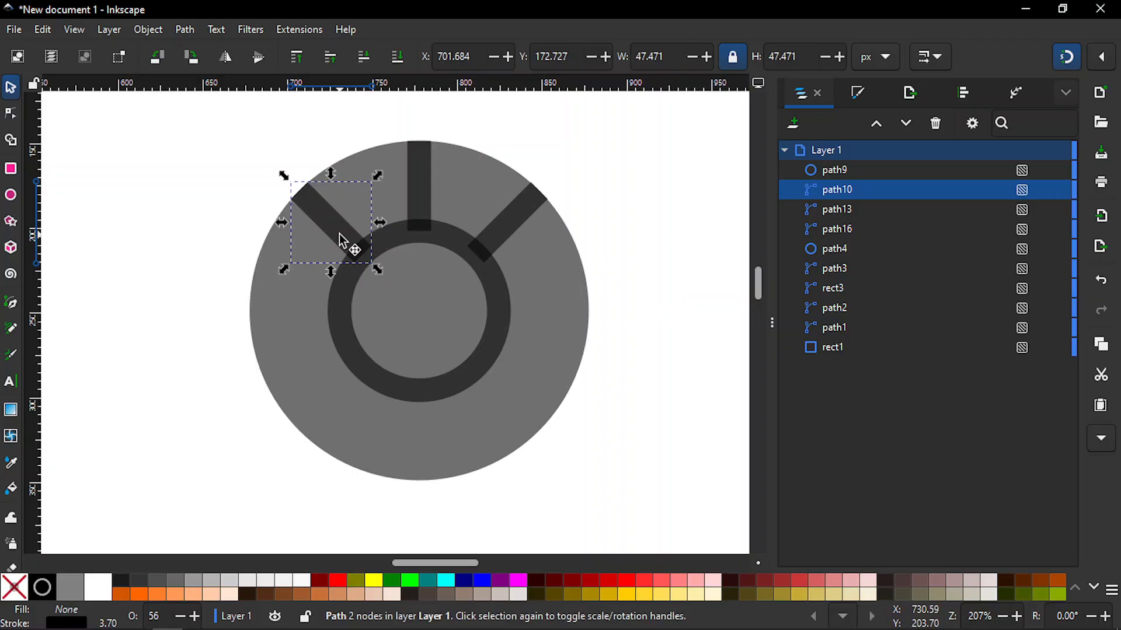
key(n)
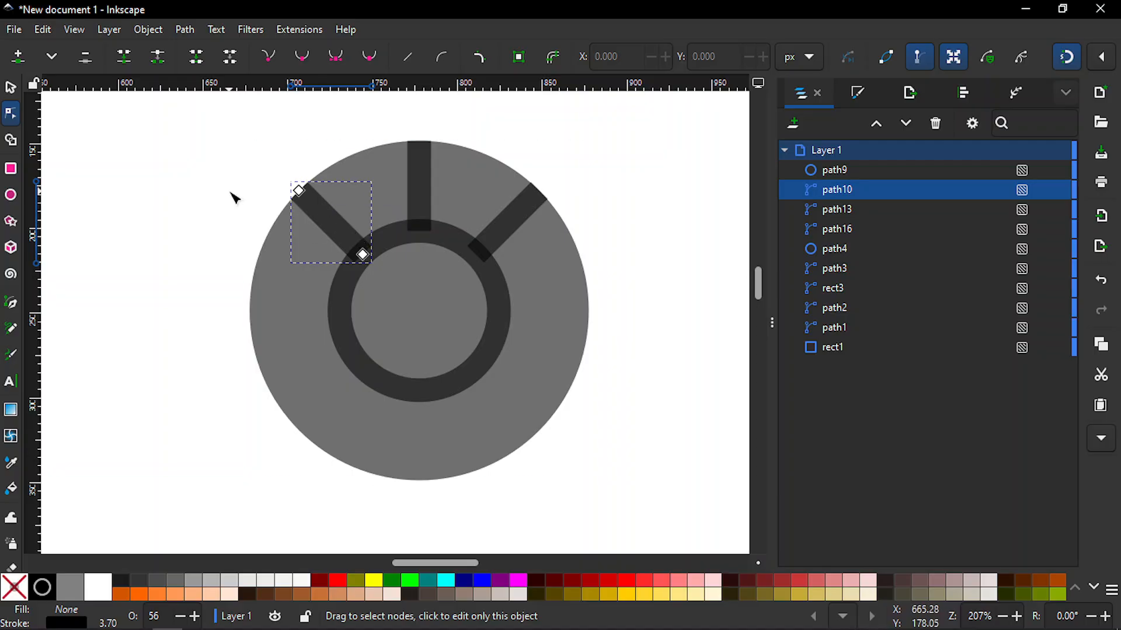
click(231, 192)
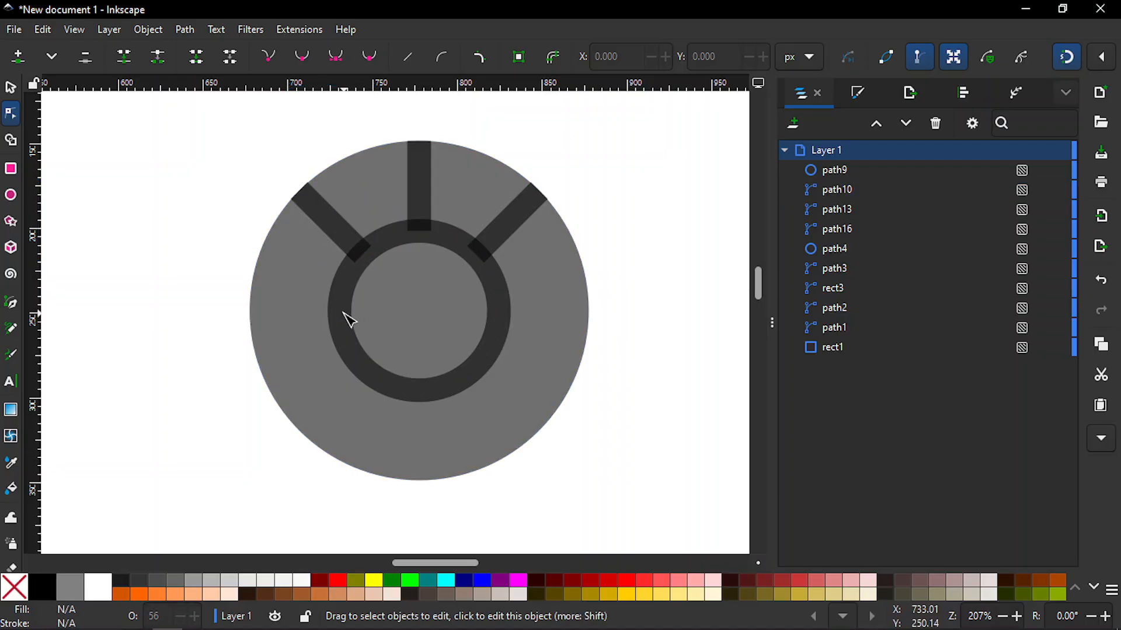
click(347, 319)
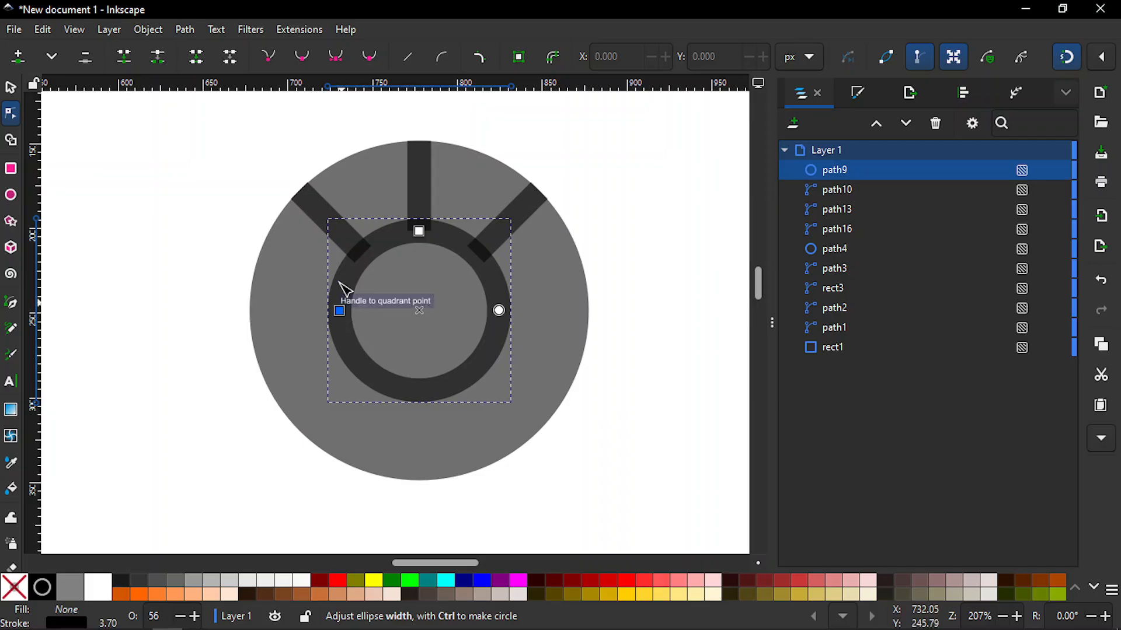
click(207, 215)
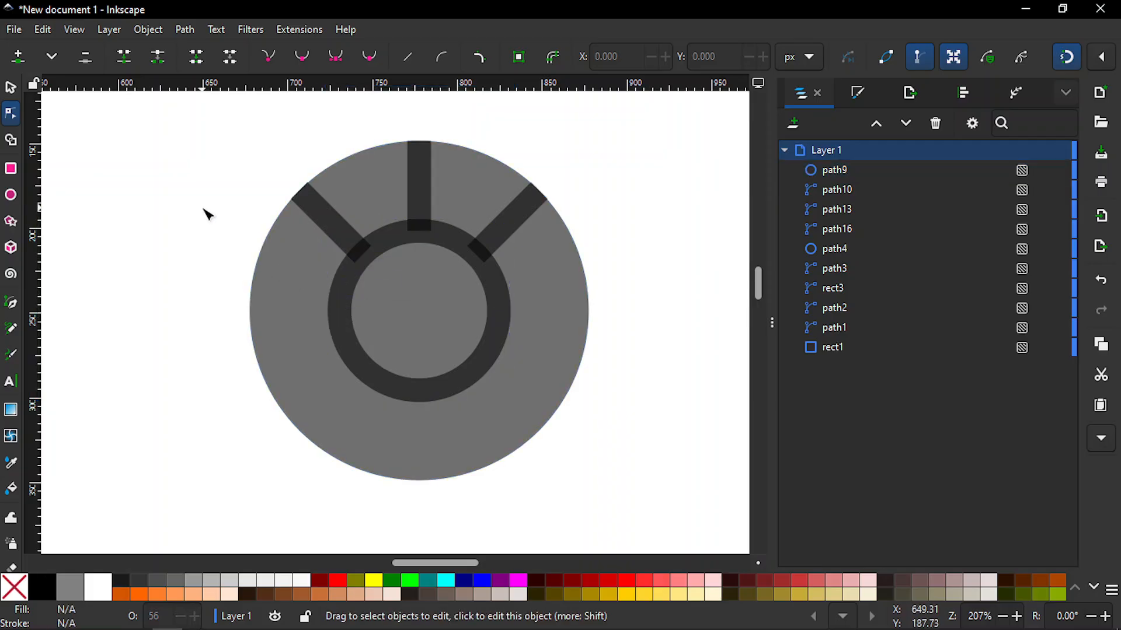
- Convert the strokes of the three upper lines and the inner ring to paths, fill them with black and deselect them
click(329, 216)
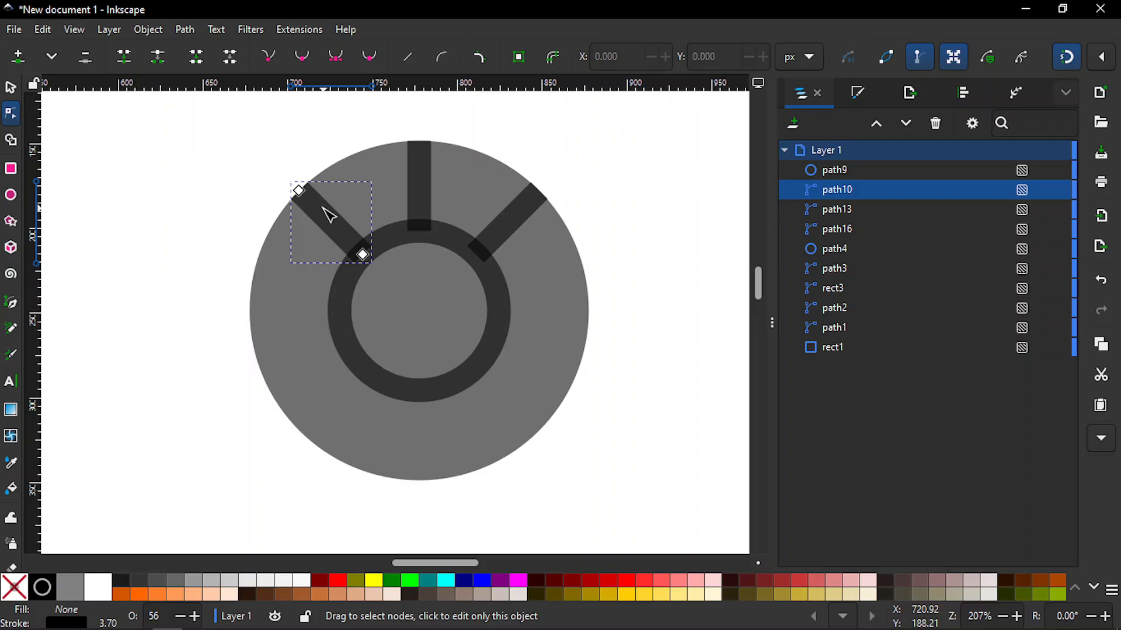
shift+click(425, 169)
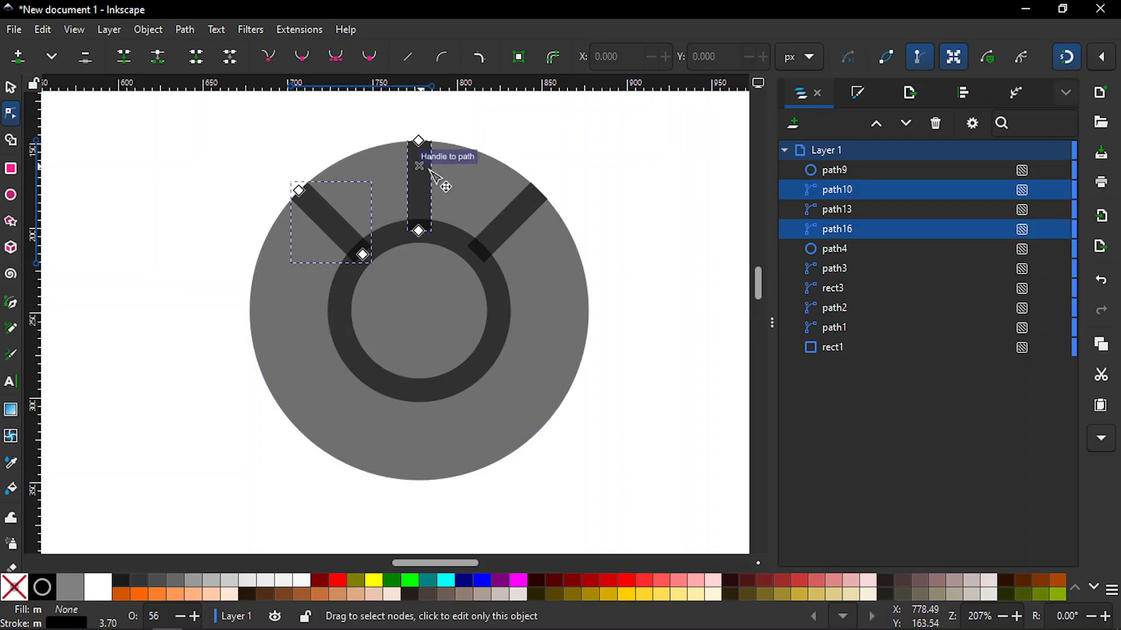
shift+click(511, 218)
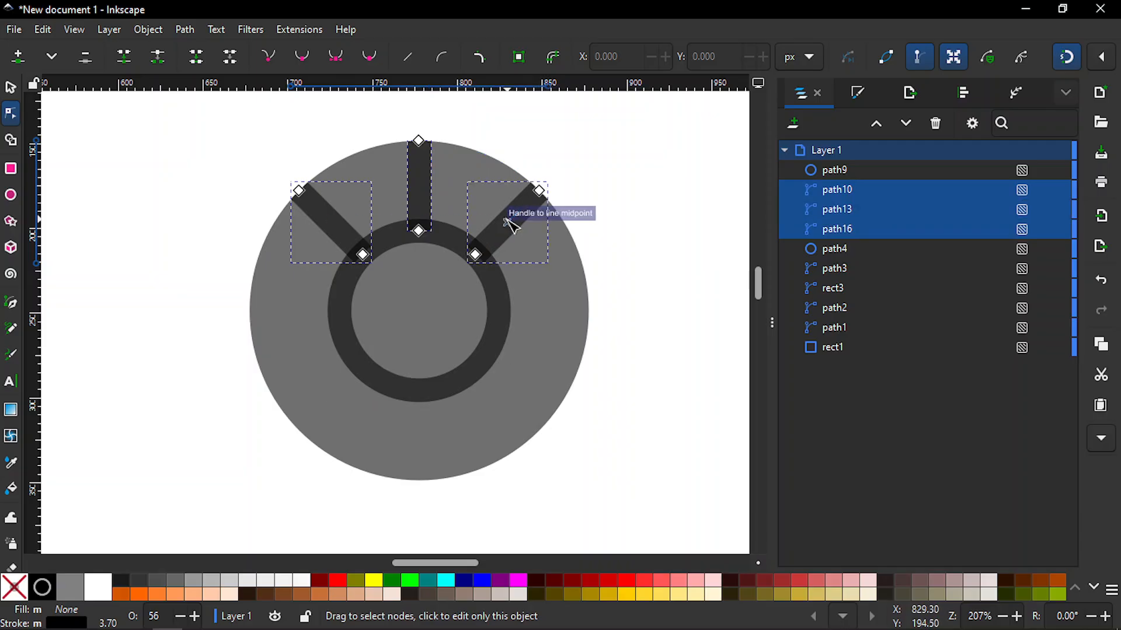
shift+click(490, 339)
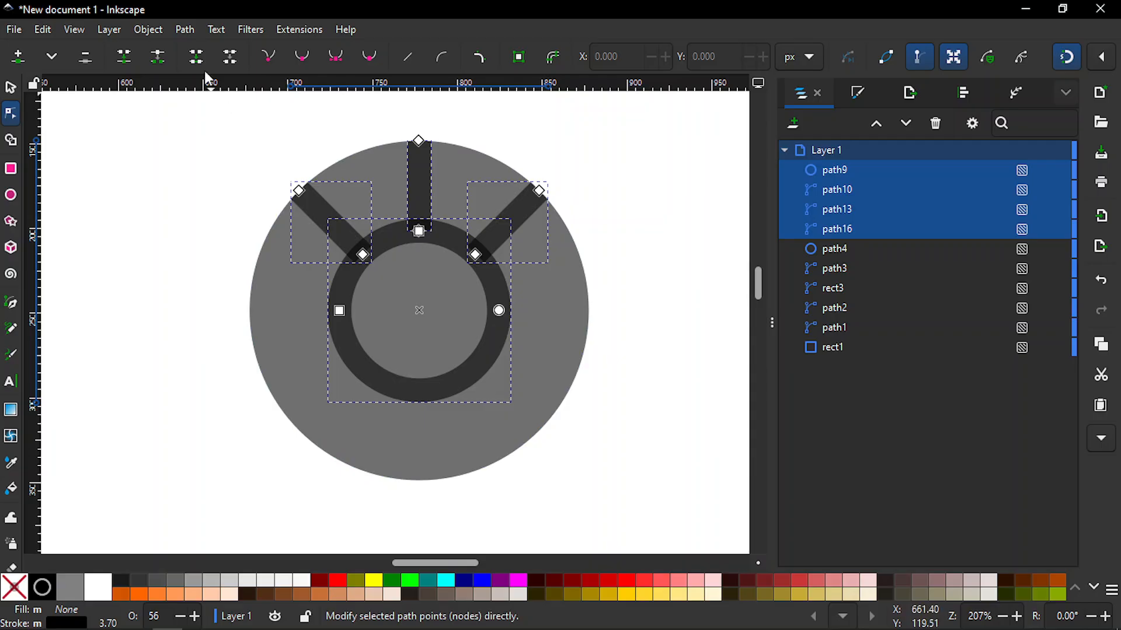
click(184, 32)
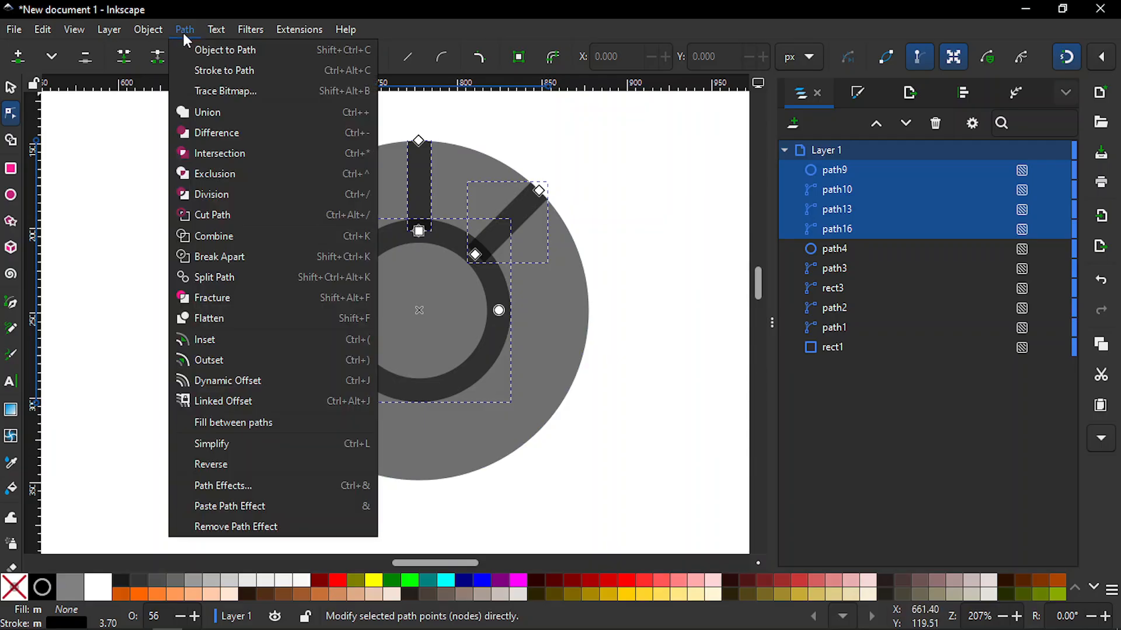
click(209, 76)
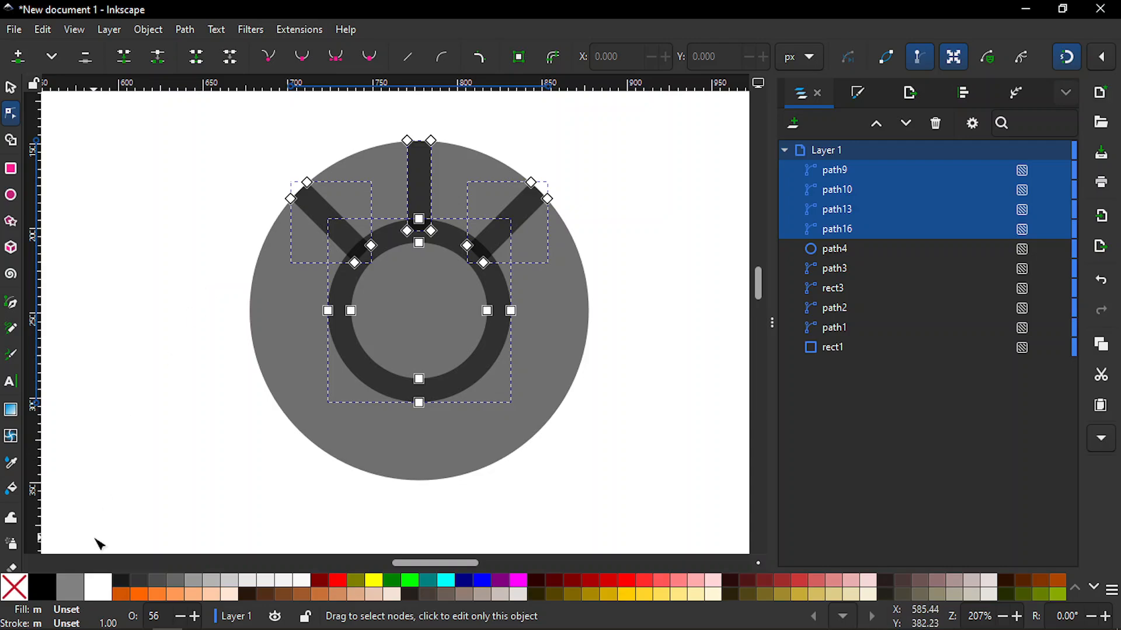
click(41, 589)
click(181, 472)
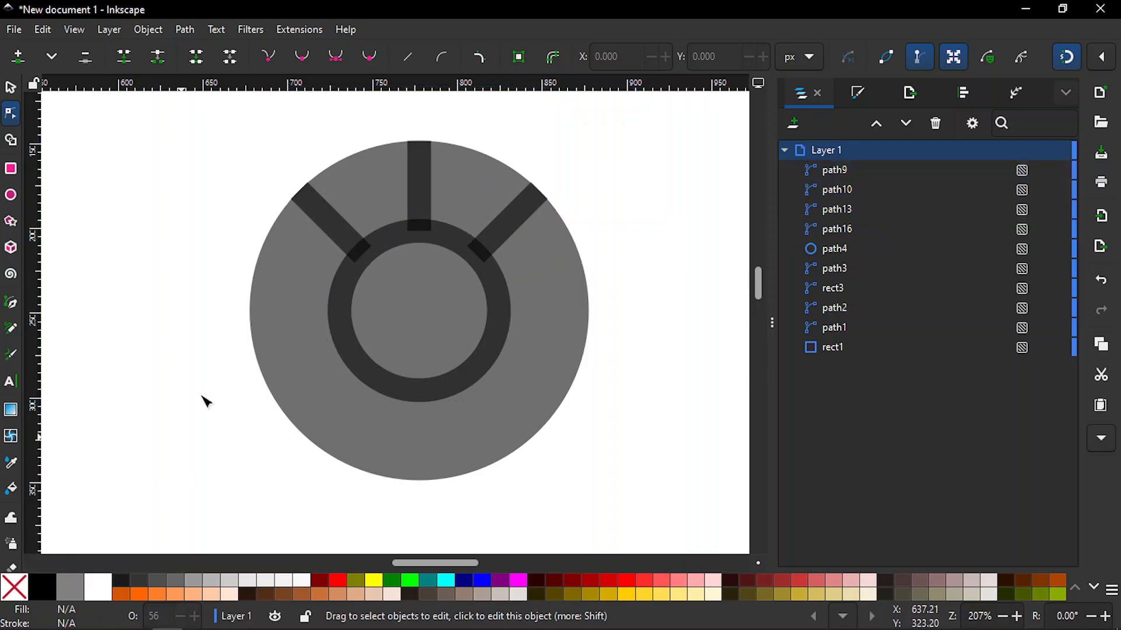
- Inspect the nodes of each converted line, the inner ring and the outer circle one after another
click(322, 216)
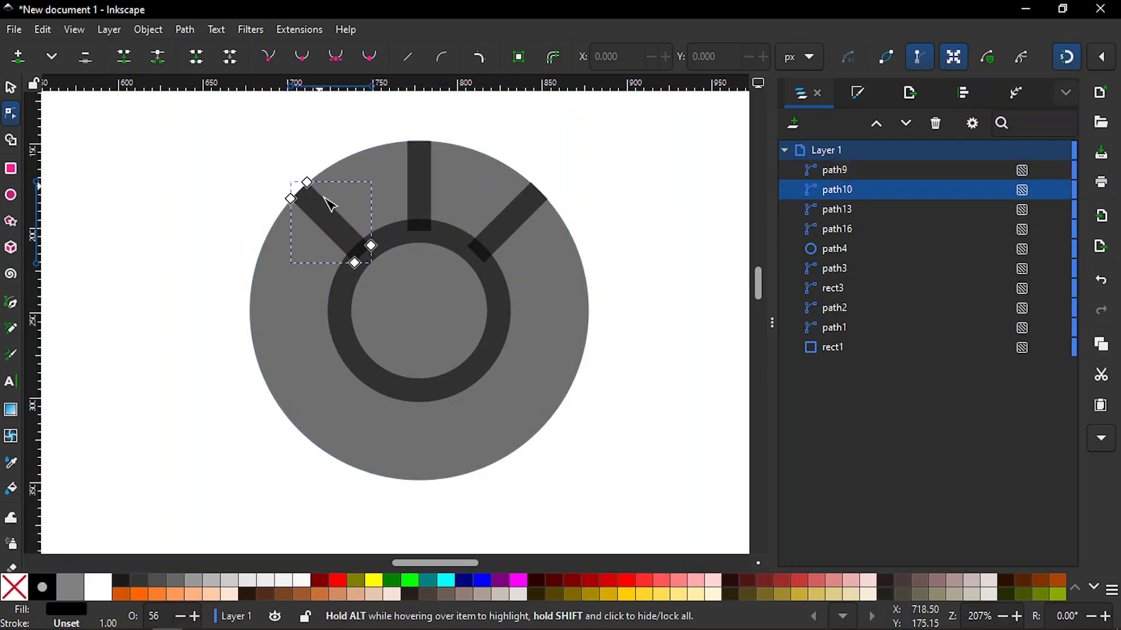
click(428, 186)
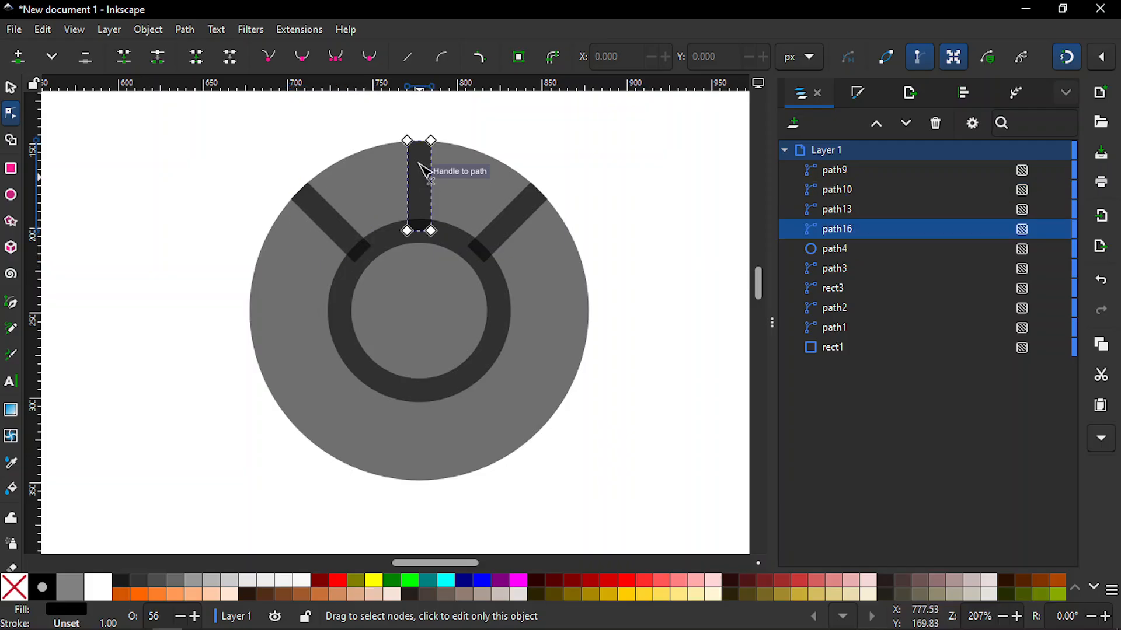
click(513, 225)
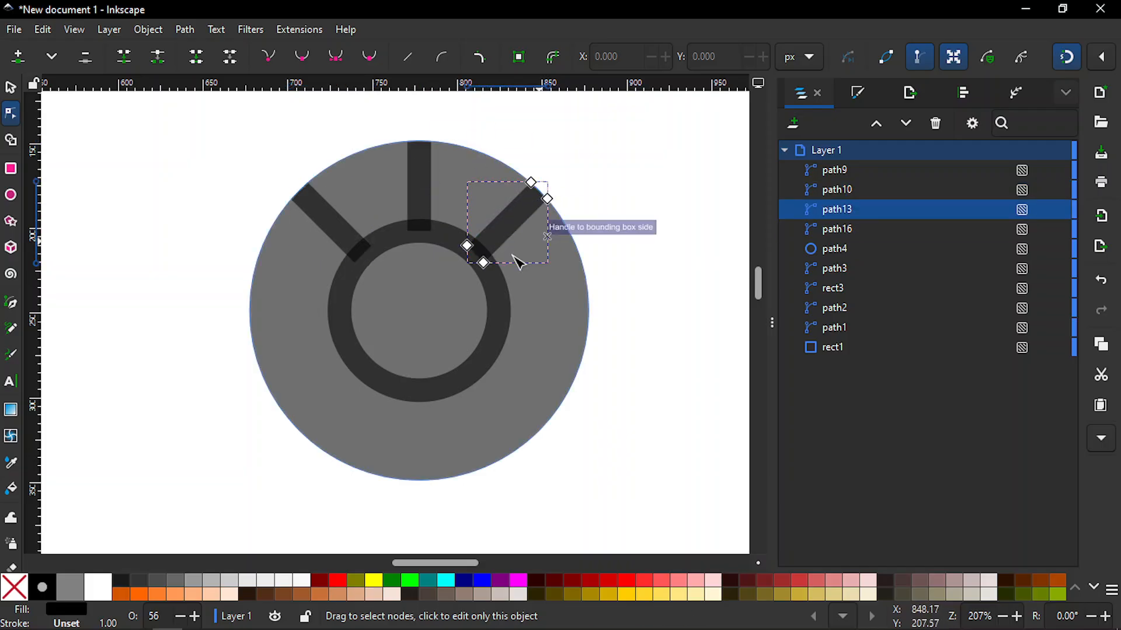
click(464, 385)
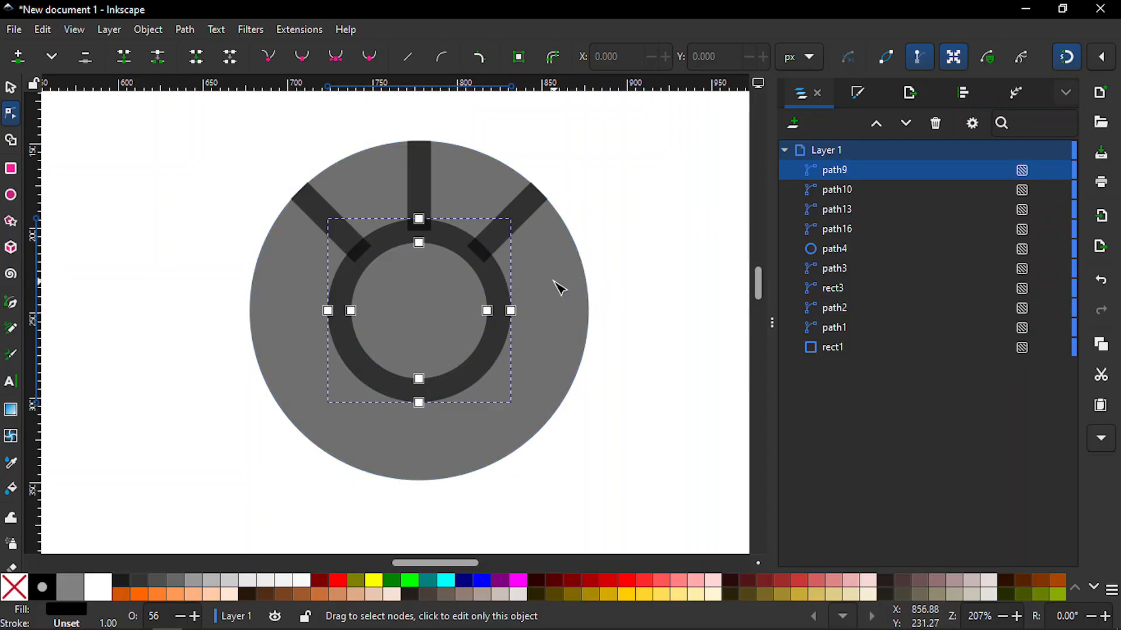
click(558, 286)
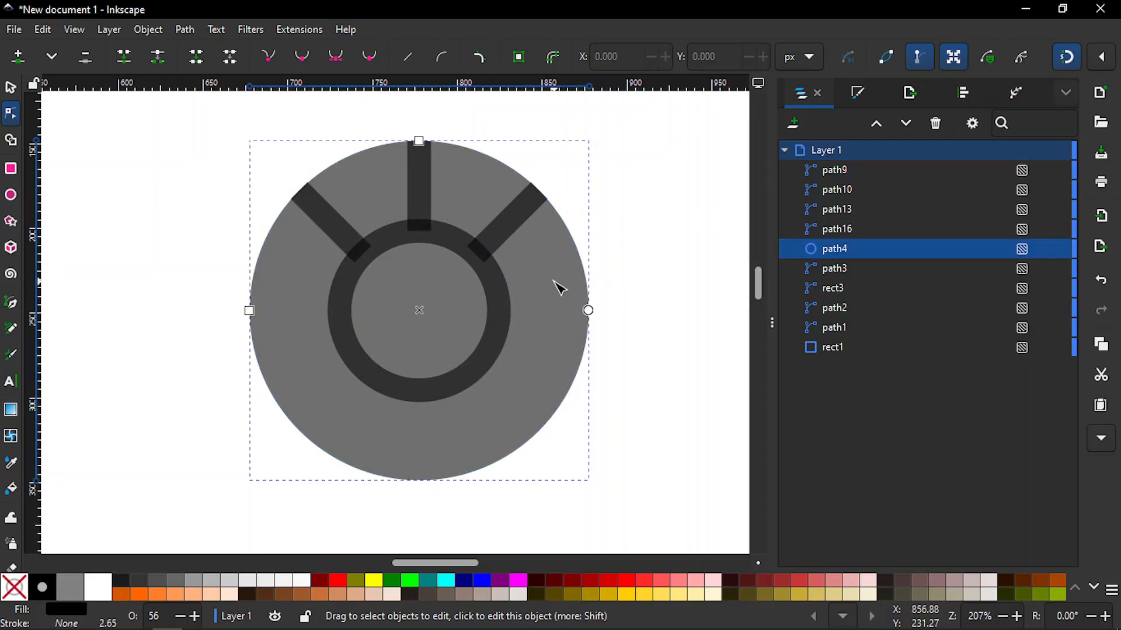
- Merge the three upper line shapes into a single path with Union
click(341, 228)
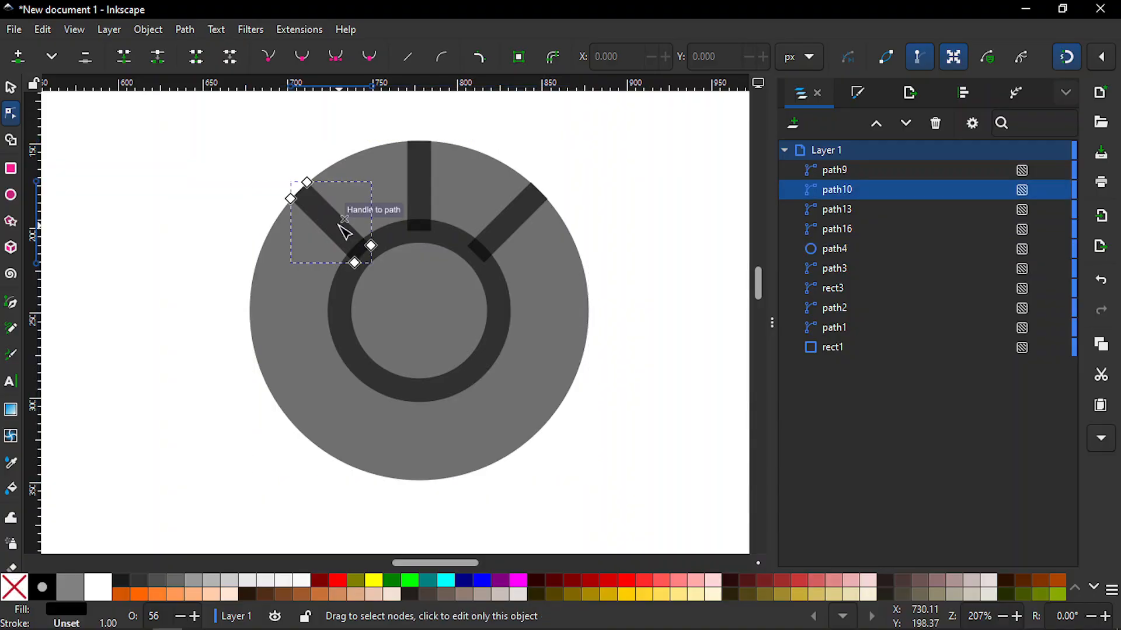
shift+click(422, 175)
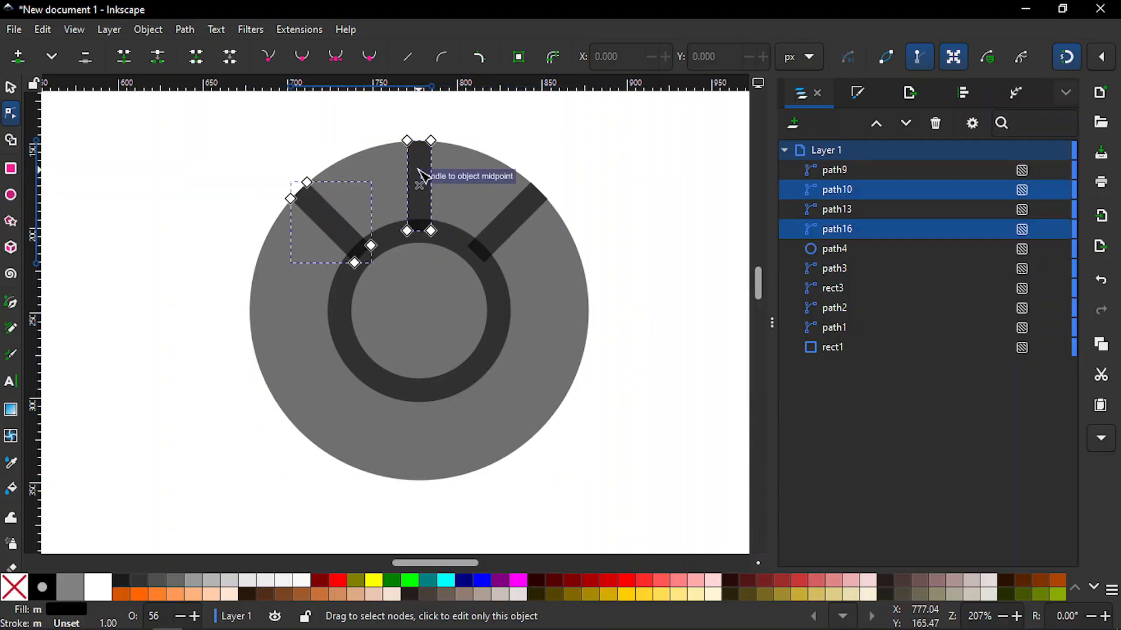
shift+click(513, 231)
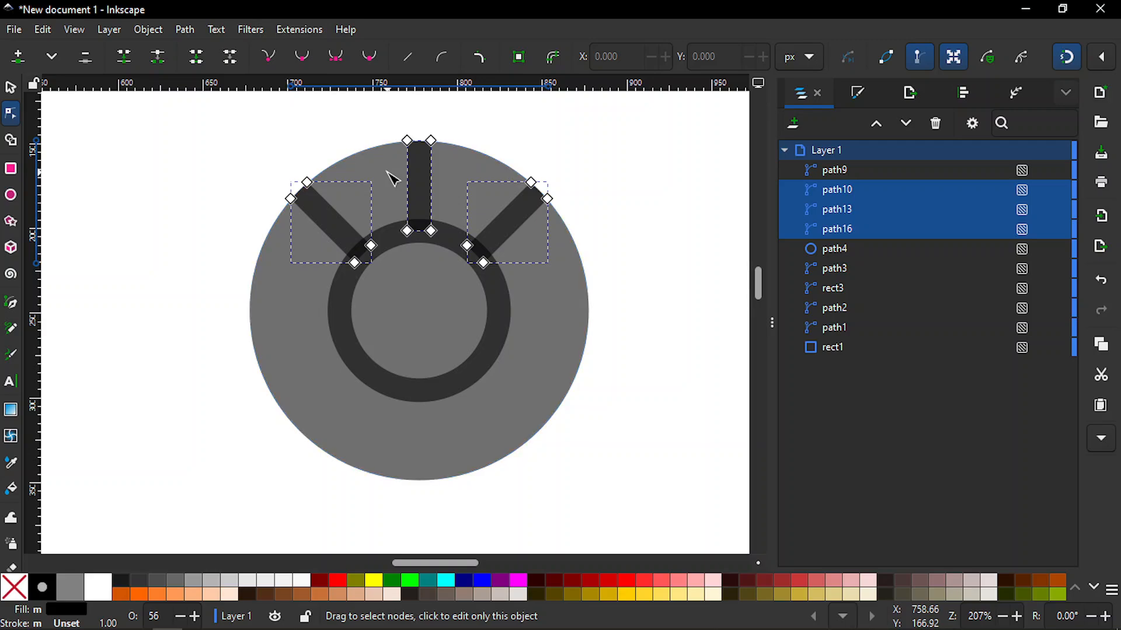
click(186, 30)
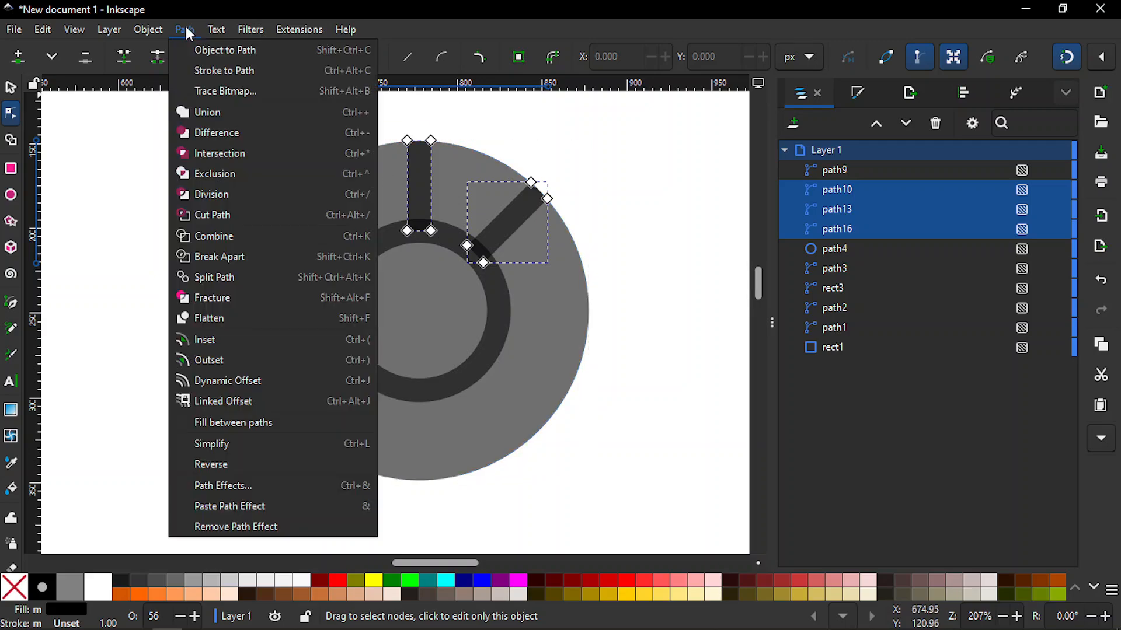
click(210, 112)
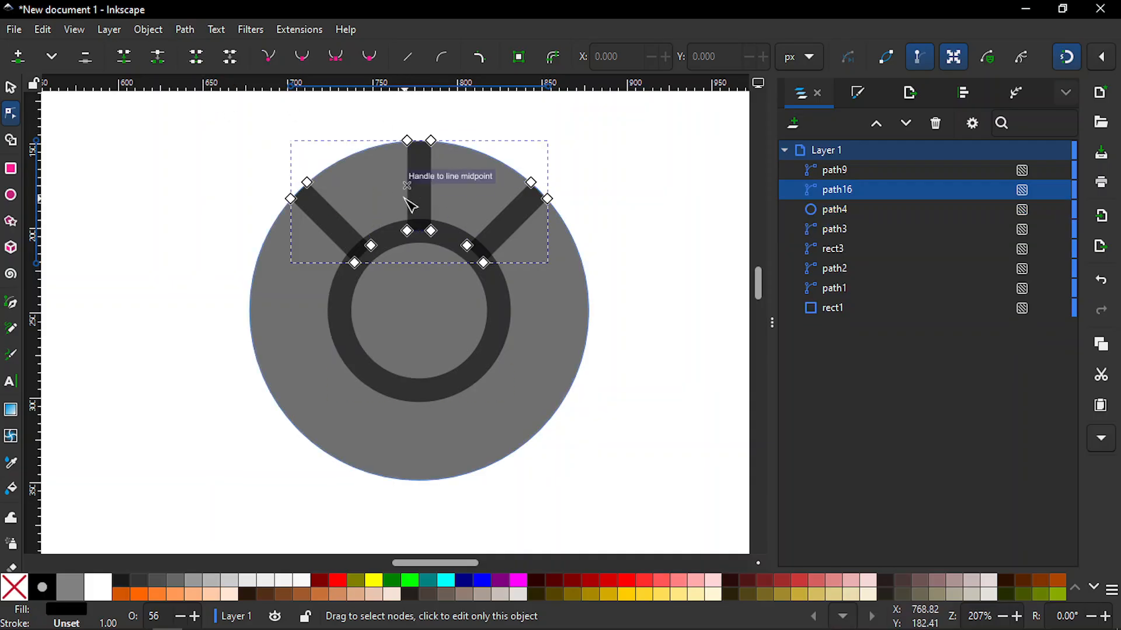
- Merge the combined upper bars and the inner ring into a single path with Union and deselect it
shift+click(364, 370)
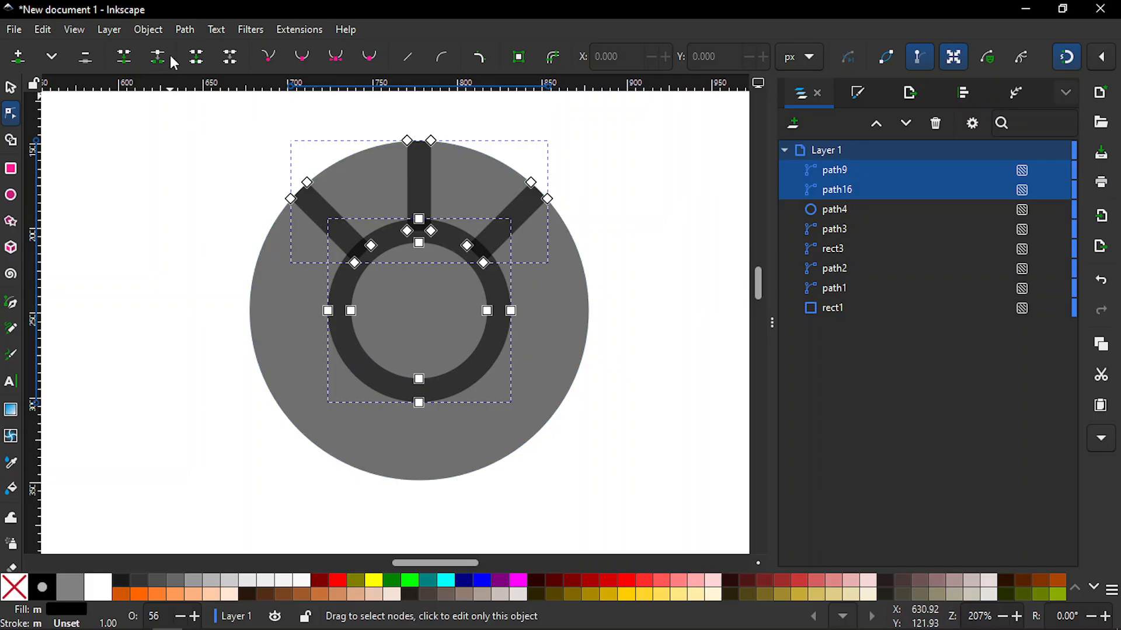
click(182, 28)
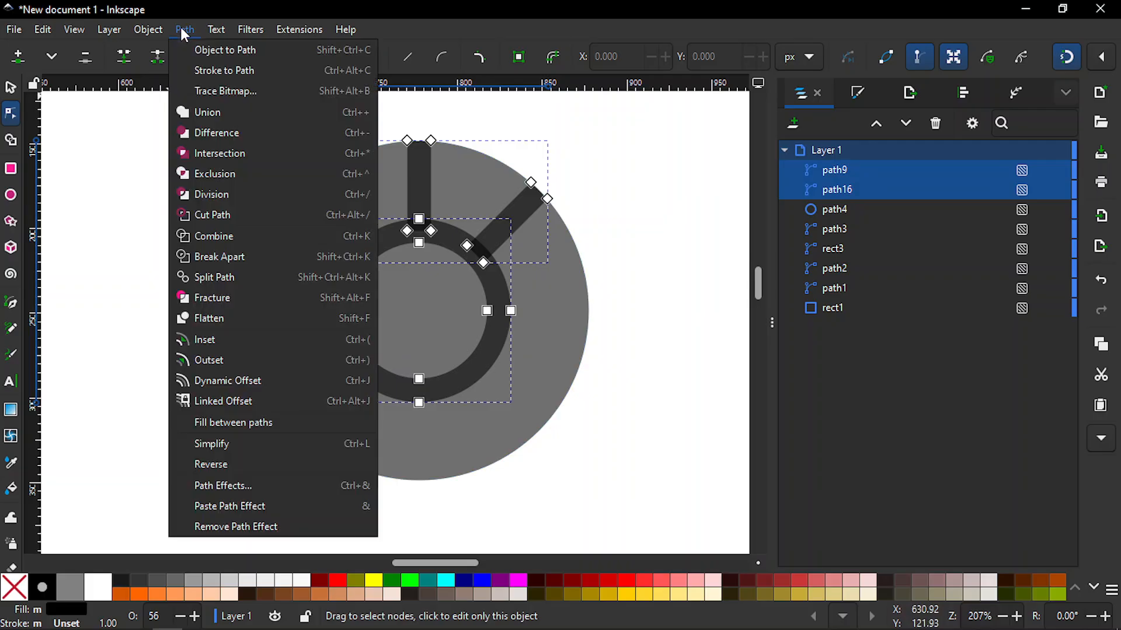
click(198, 113)
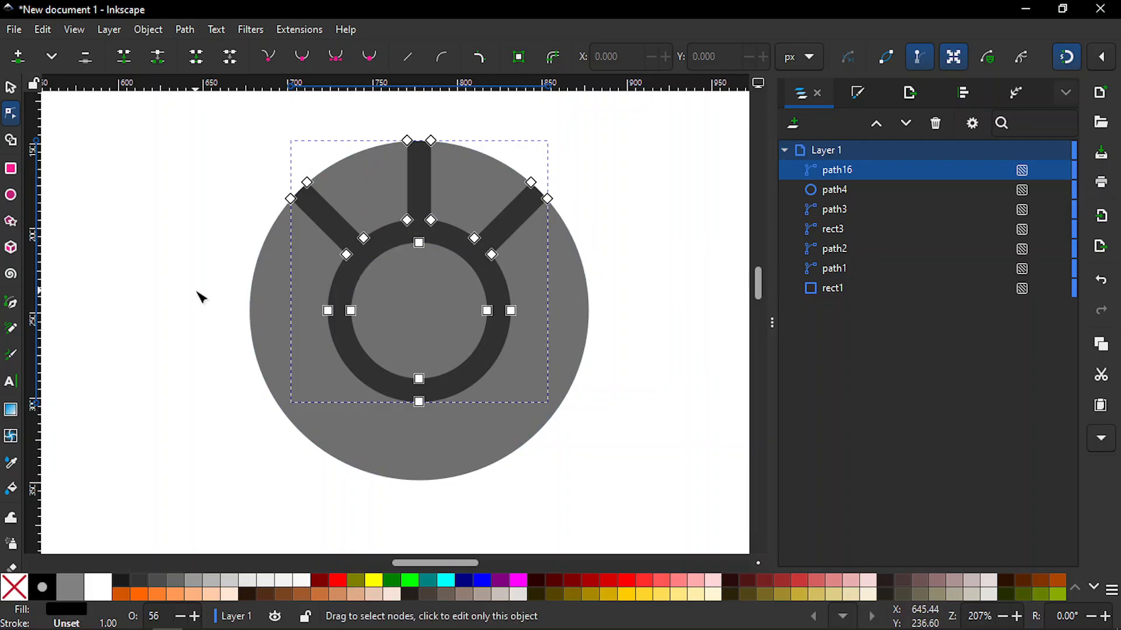
key(Escape)
- Draw a rectangle about 415 by 152 px in the empty area below the circle and remove its stroke
key(minus)
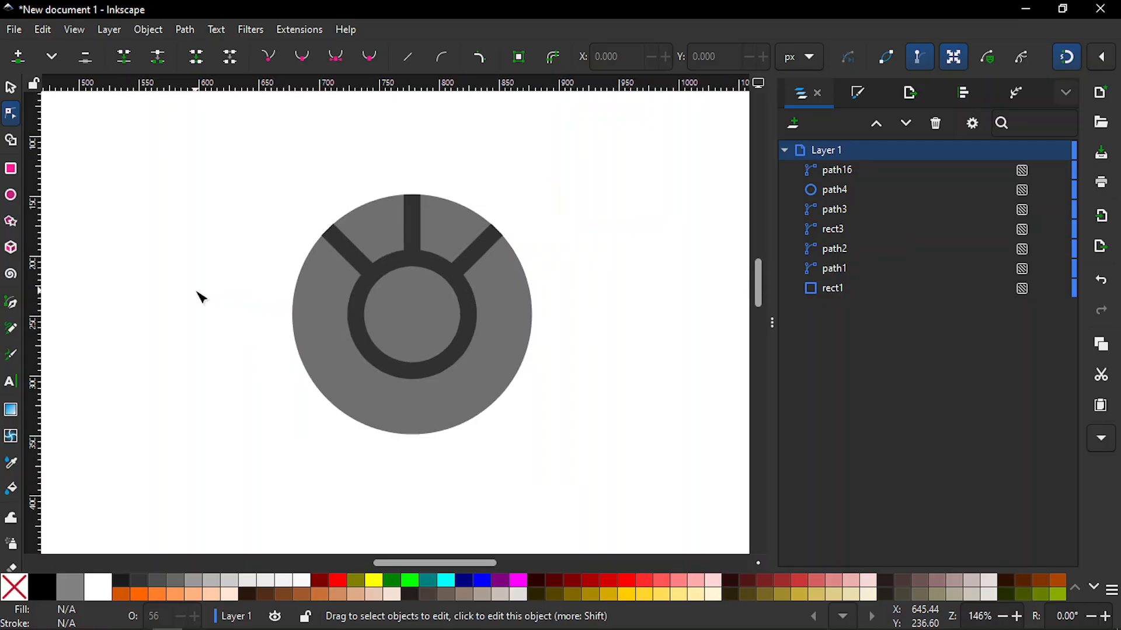
key(minus)
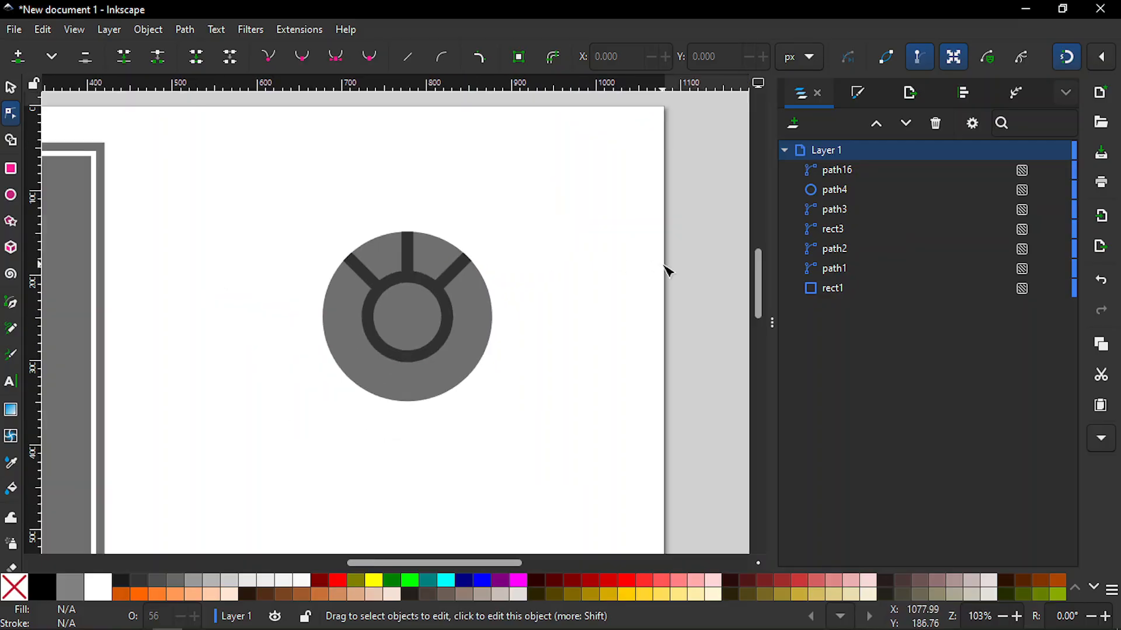
scroll(757, 269, down, 3)
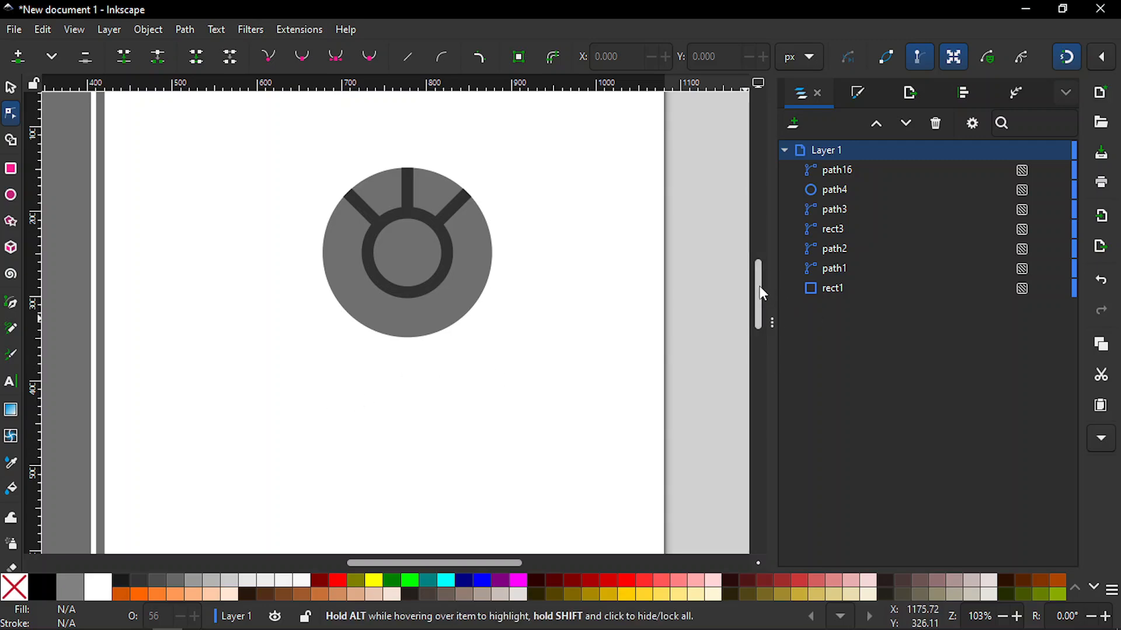
drag(759, 293, 763, 303)
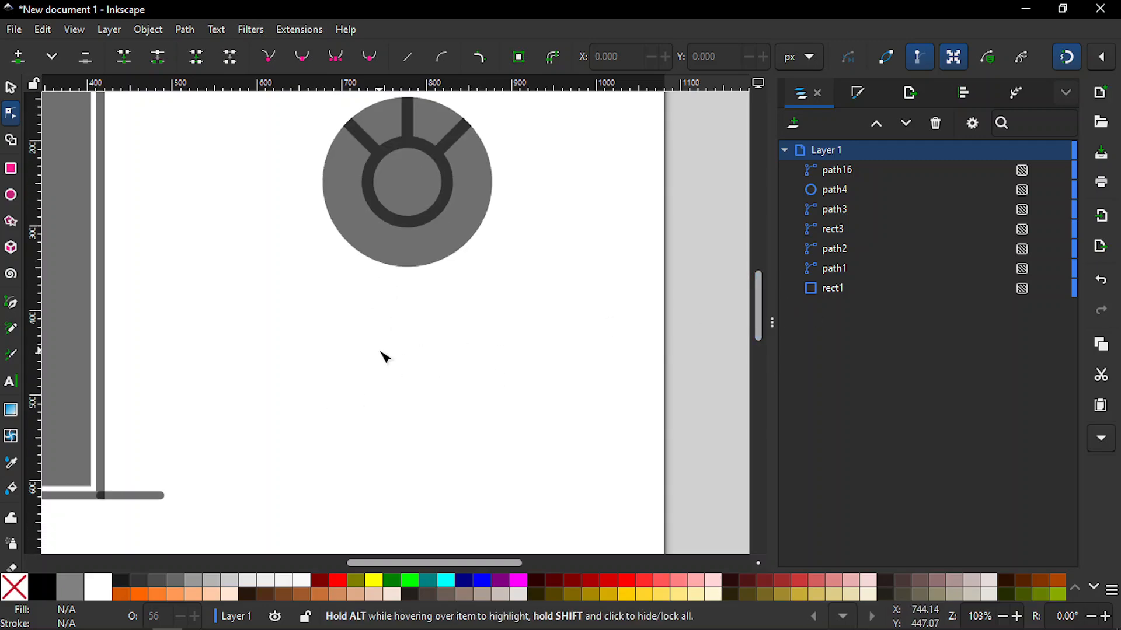
key(r)
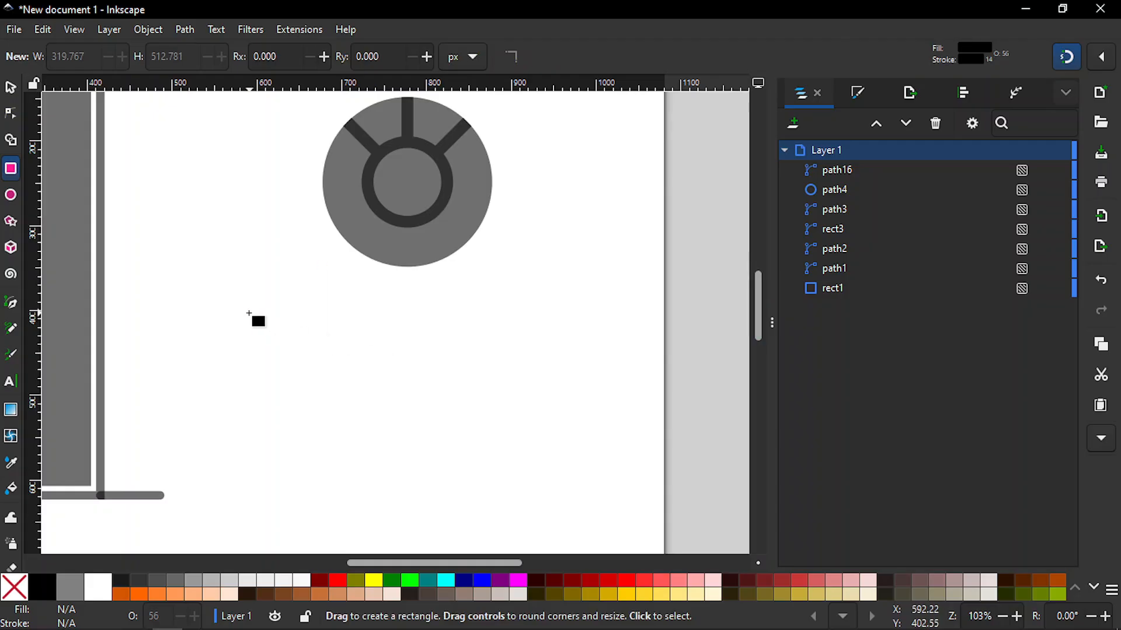
drag(226, 301, 585, 436)
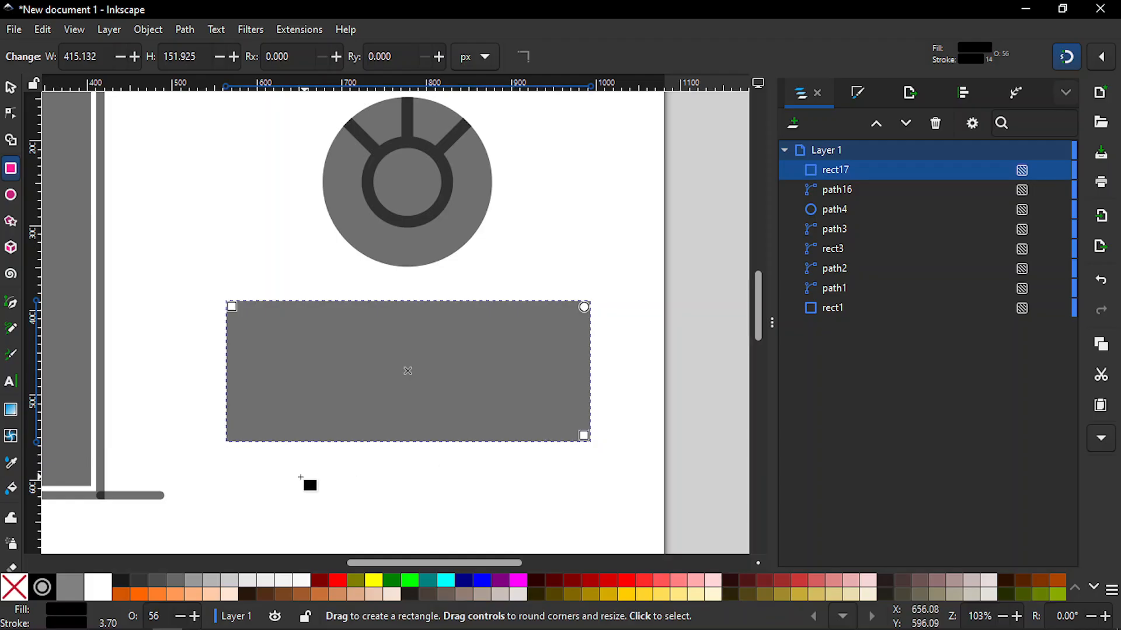
shift+click(17, 596)
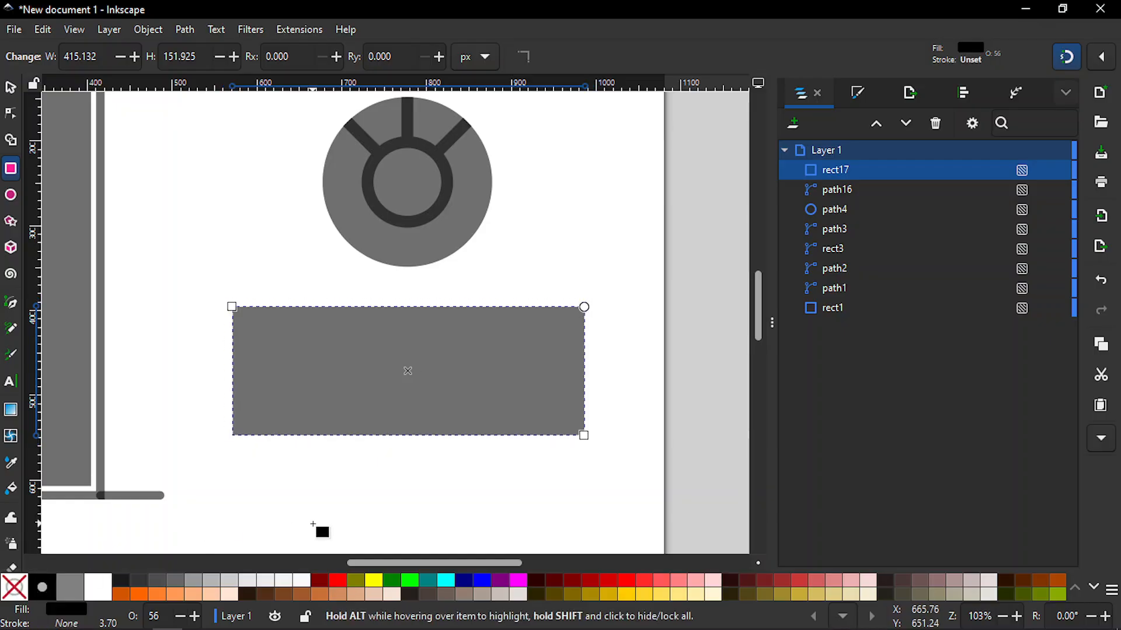
- Move the rectangle up over the lower half of the circle, with its top edge snapped to the circle's centre
key(s)
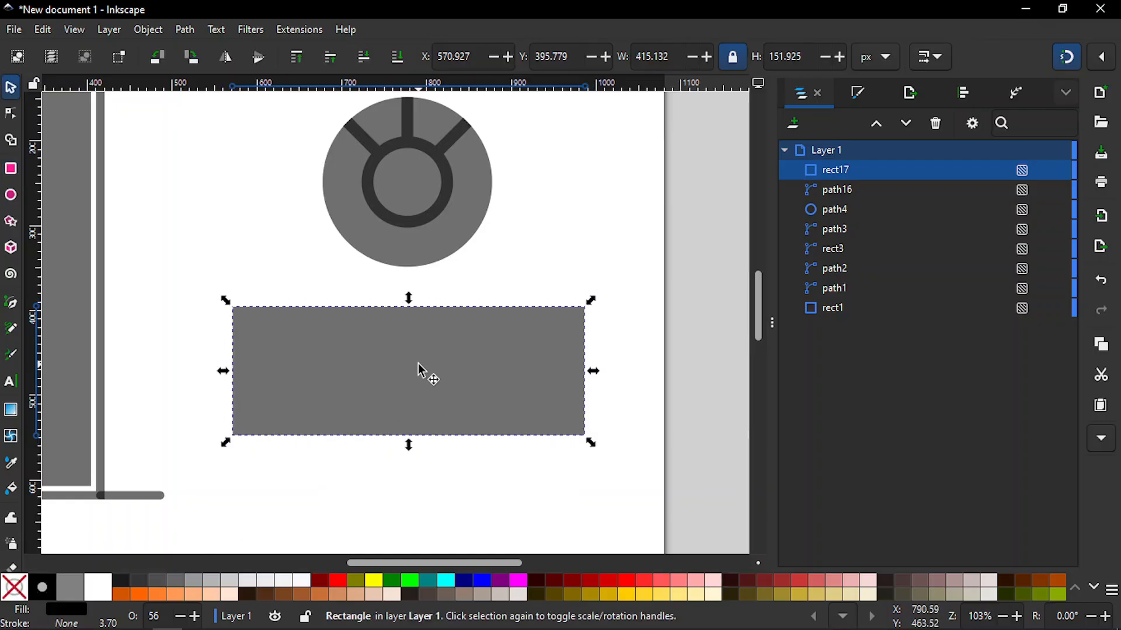
drag(420, 370, 418, 237)
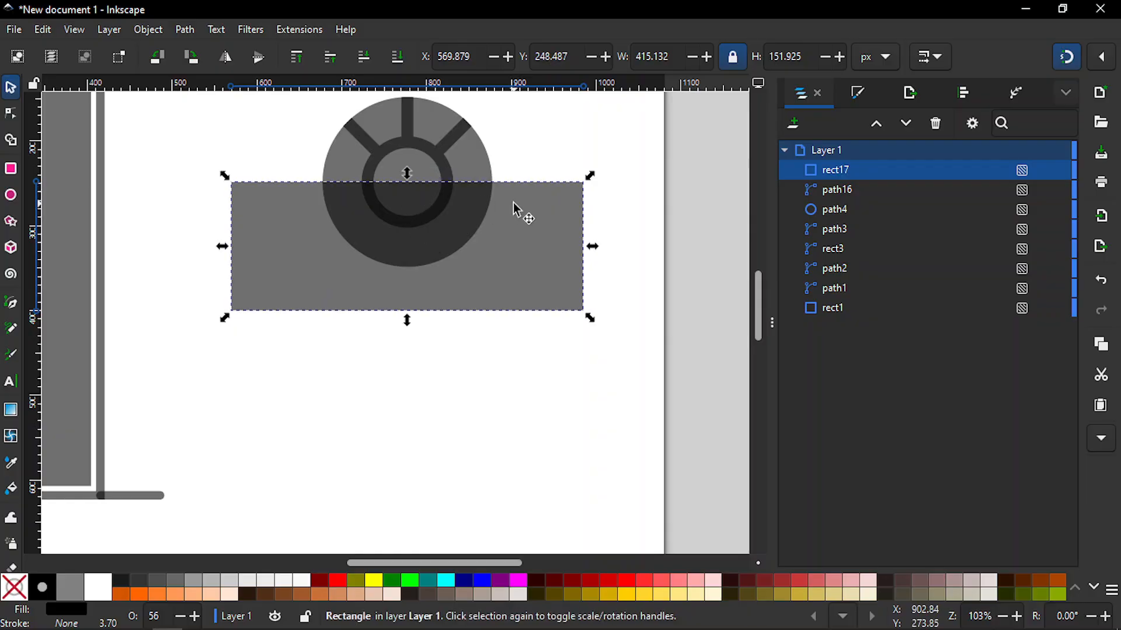
drag(760, 316, 760, 305)
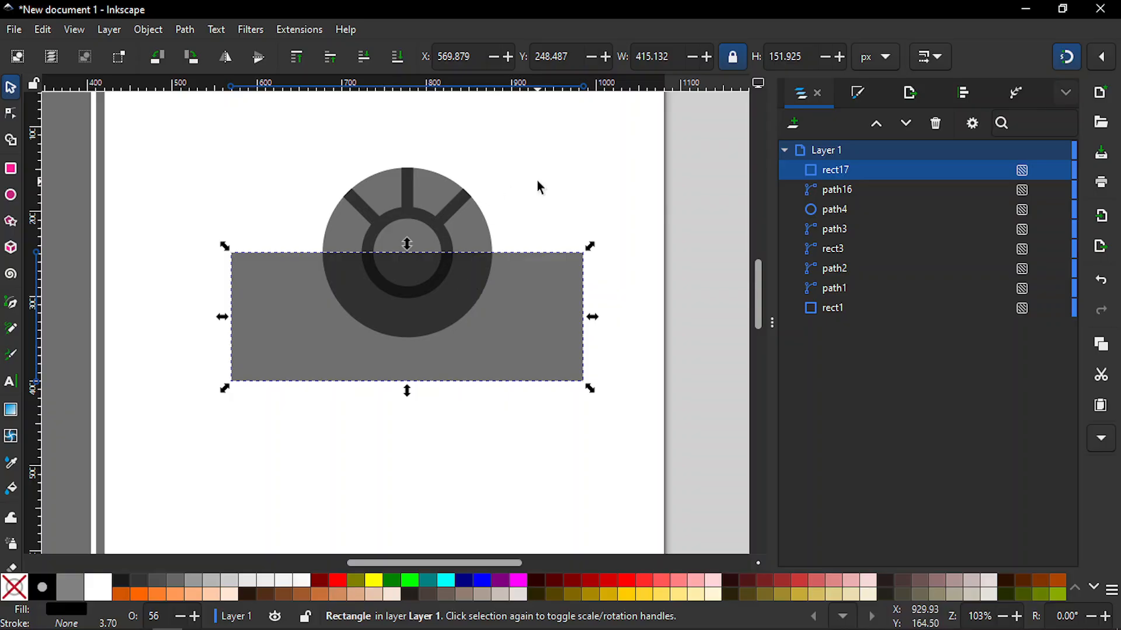
- Set the rectangle's Y position to 241.487 px
click(567, 62)
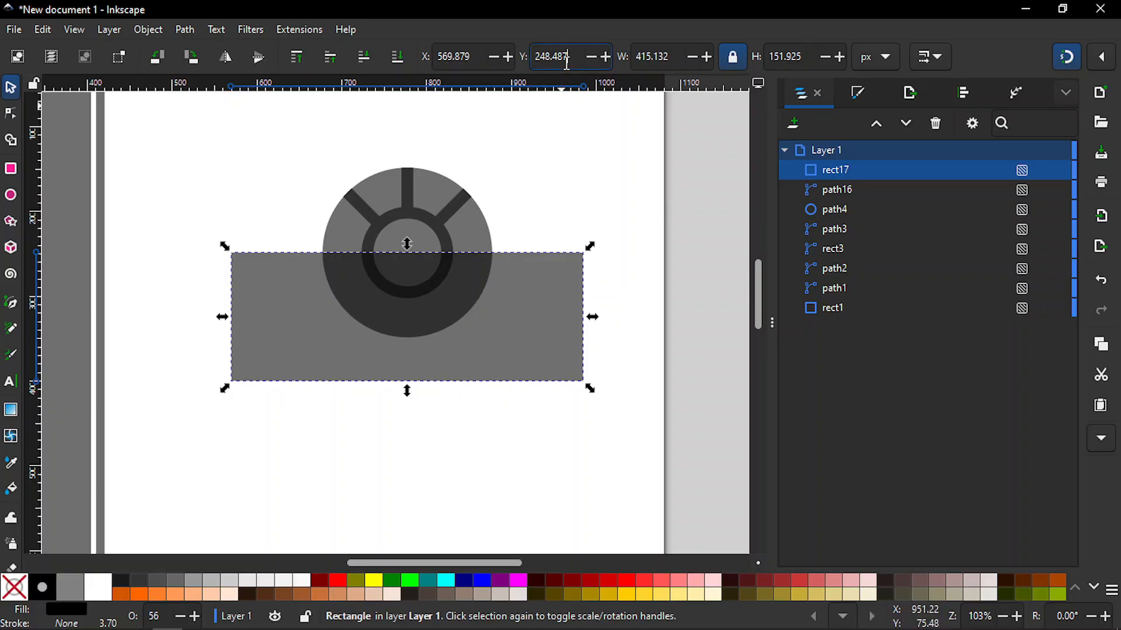
key(Left)
key(Left)
key(Left)
key(BackSpace)
key(BackSpace)
text(1.)
key(Return)
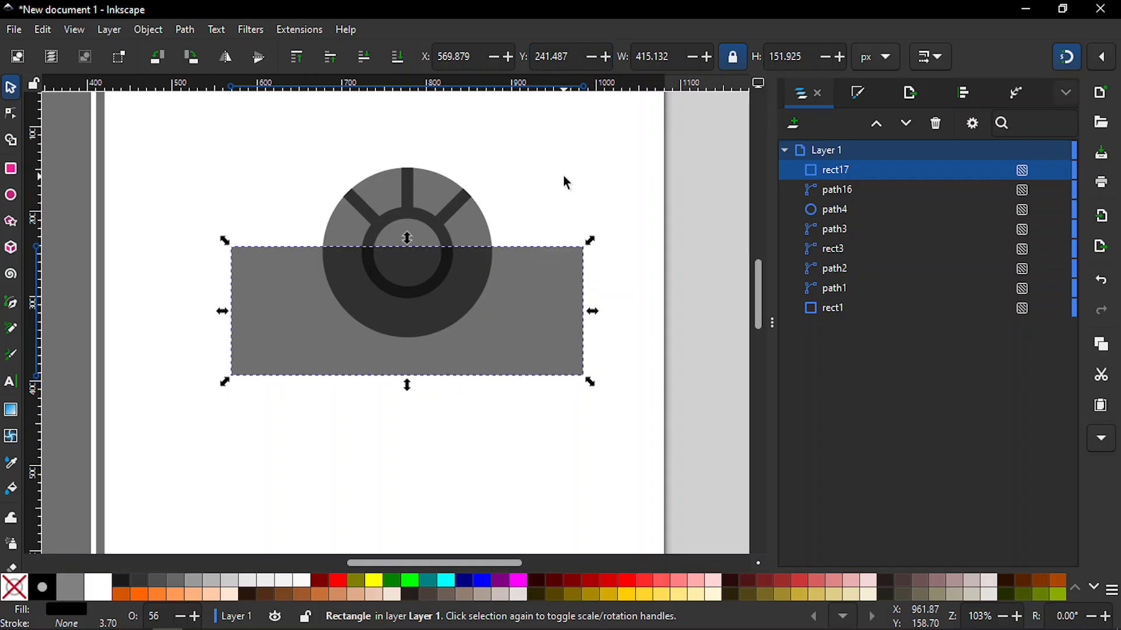
- Subtract the wide rectangle from the ring-and-rays path with Difference, and delete the circle behind the remaining half sunburst
shift+click(406, 198)
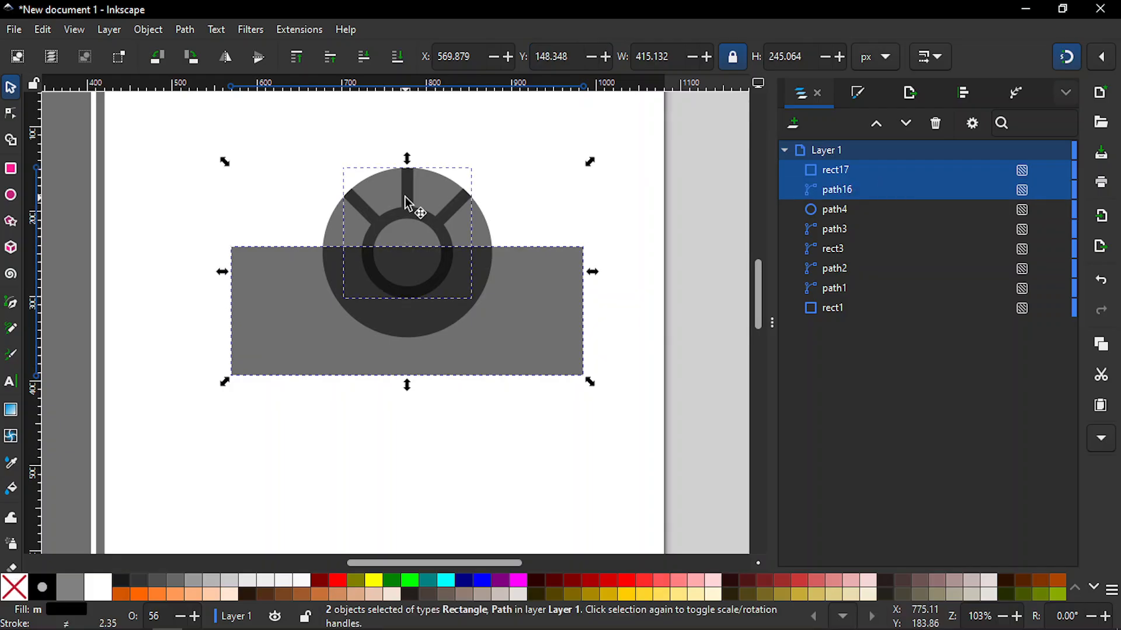
click(185, 29)
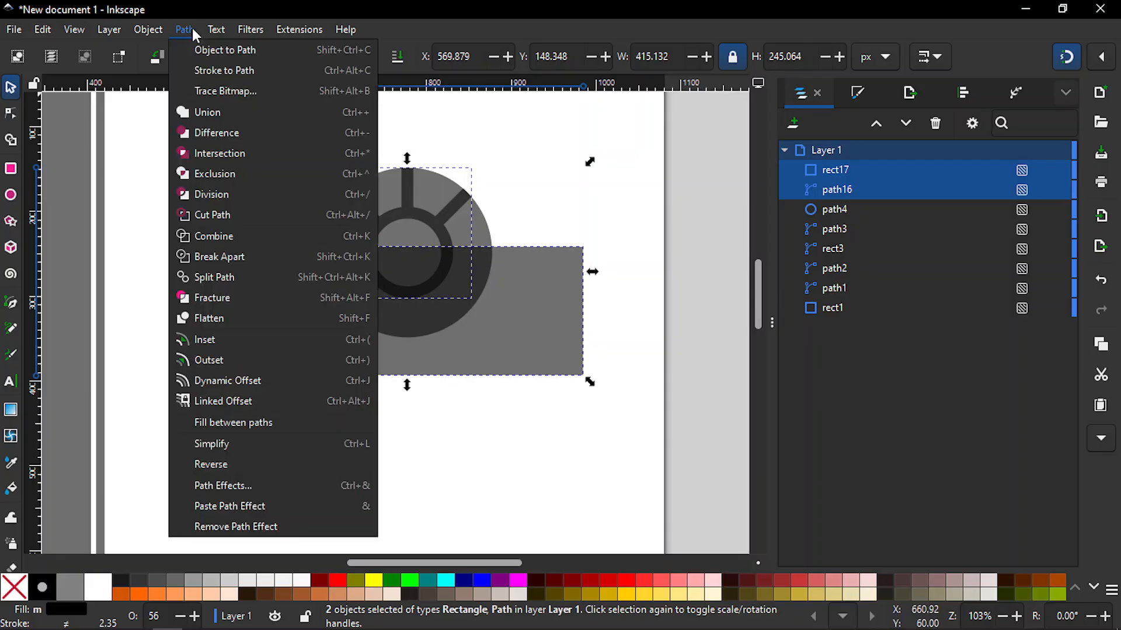
click(224, 132)
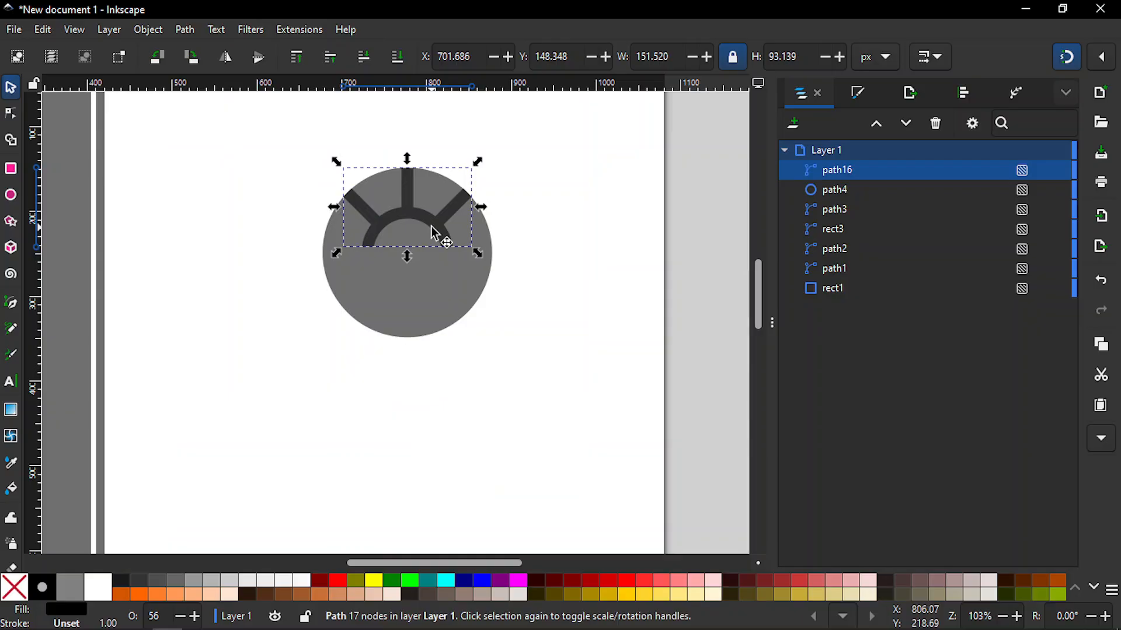
double_click(435, 233)
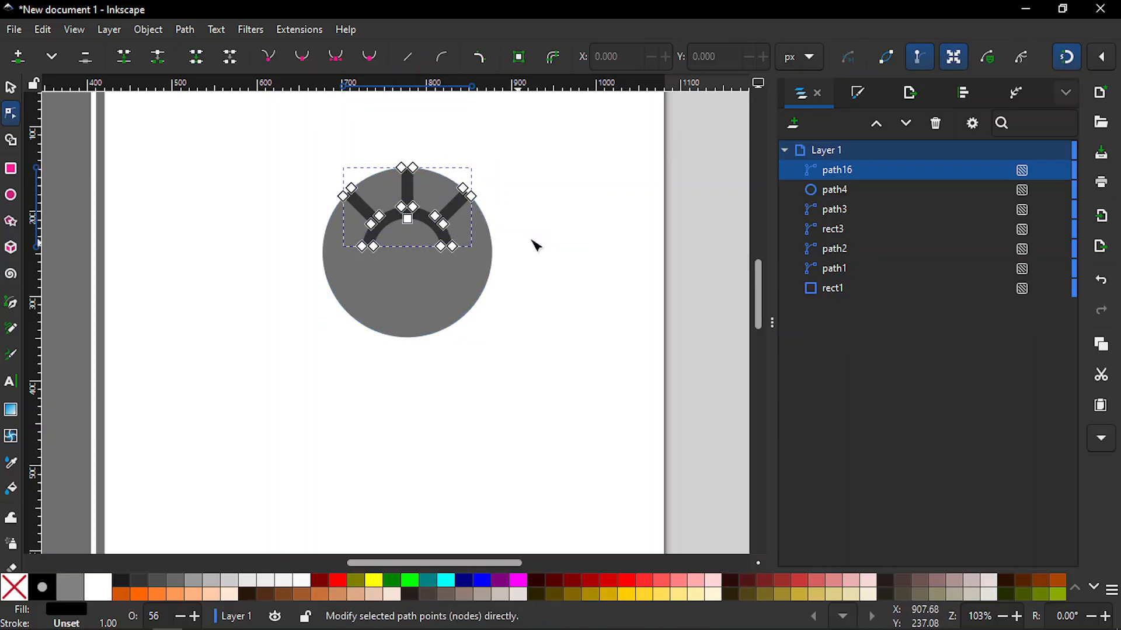
key(s)
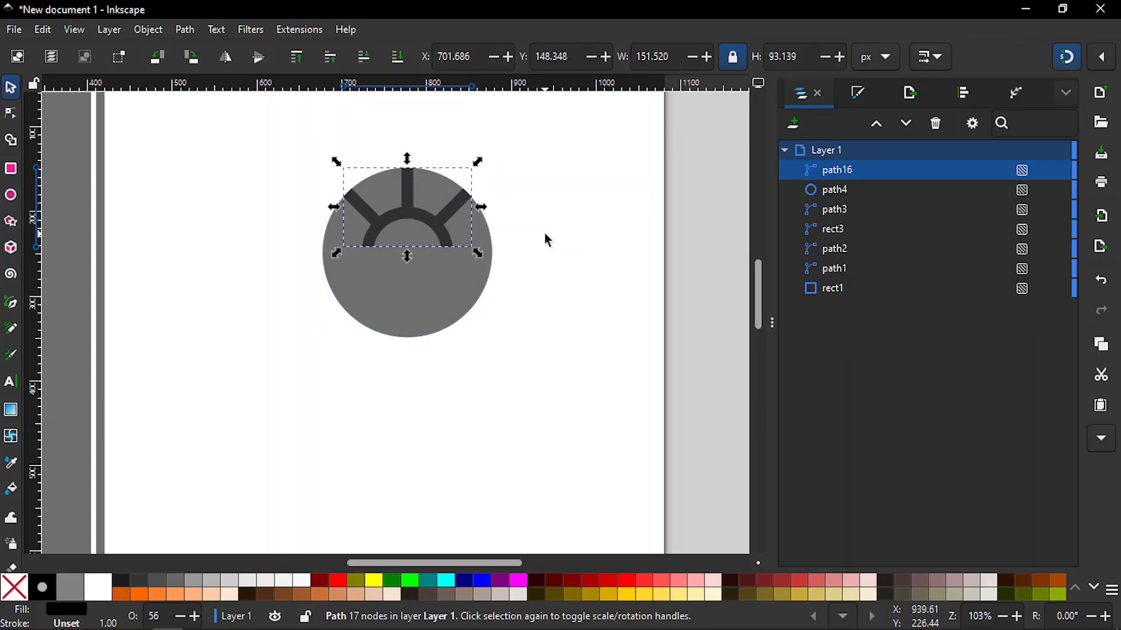
click(468, 291)
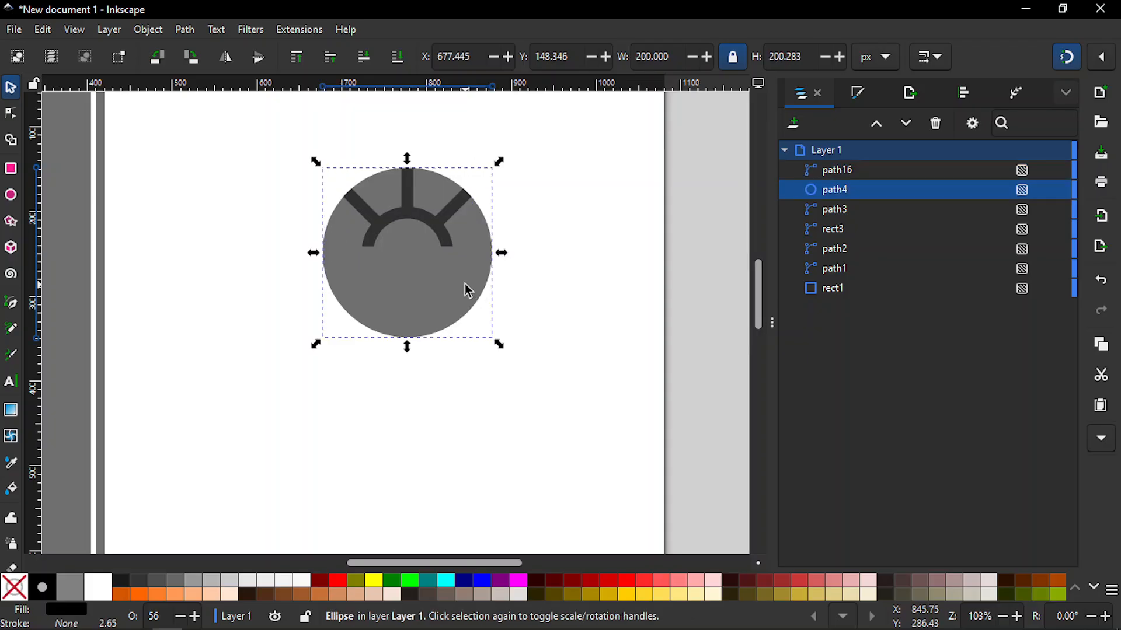
key(Delete)
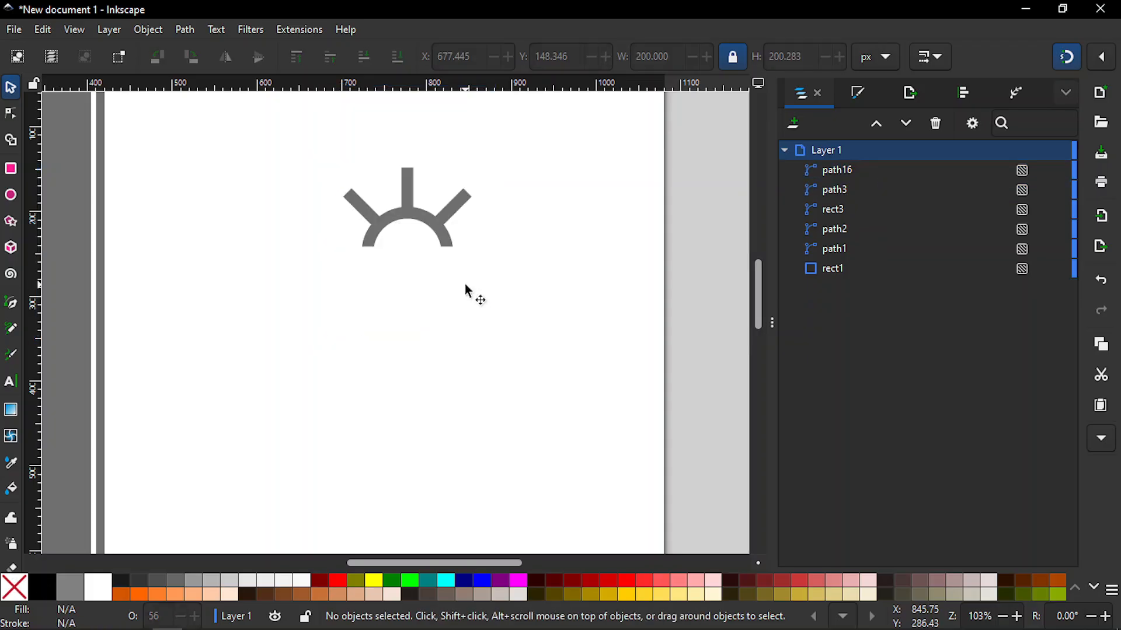
- Move the dark inner panel out of the framed door to just below the sunburst, at about X 677, Y 301 px
key(minus)
key(minus)
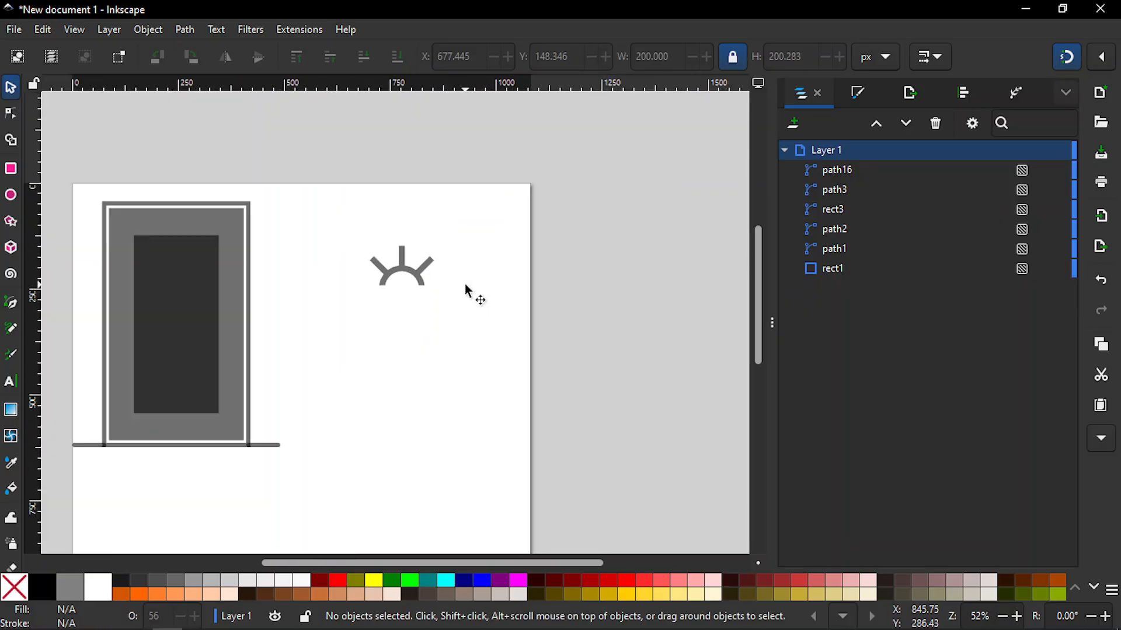
click(182, 323)
drag(416, 439, 435, 411)
drag(429, 407, 428, 408)
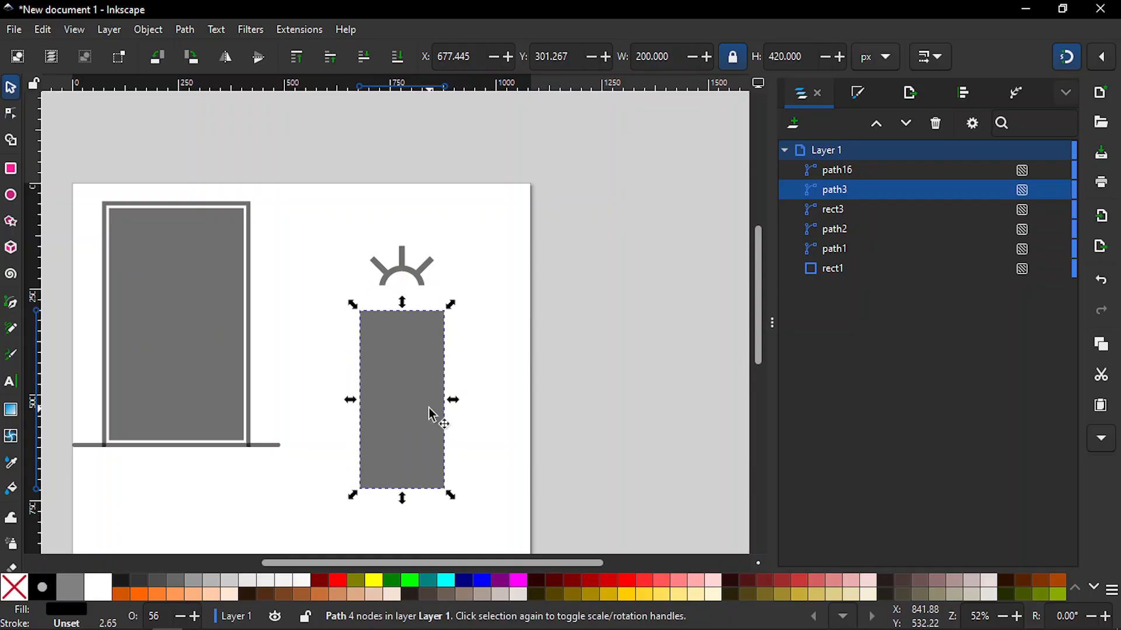
- Add the Corners live path effect to the moved panel and enable changing only the selected nodes
drag(756, 296, 758, 316)
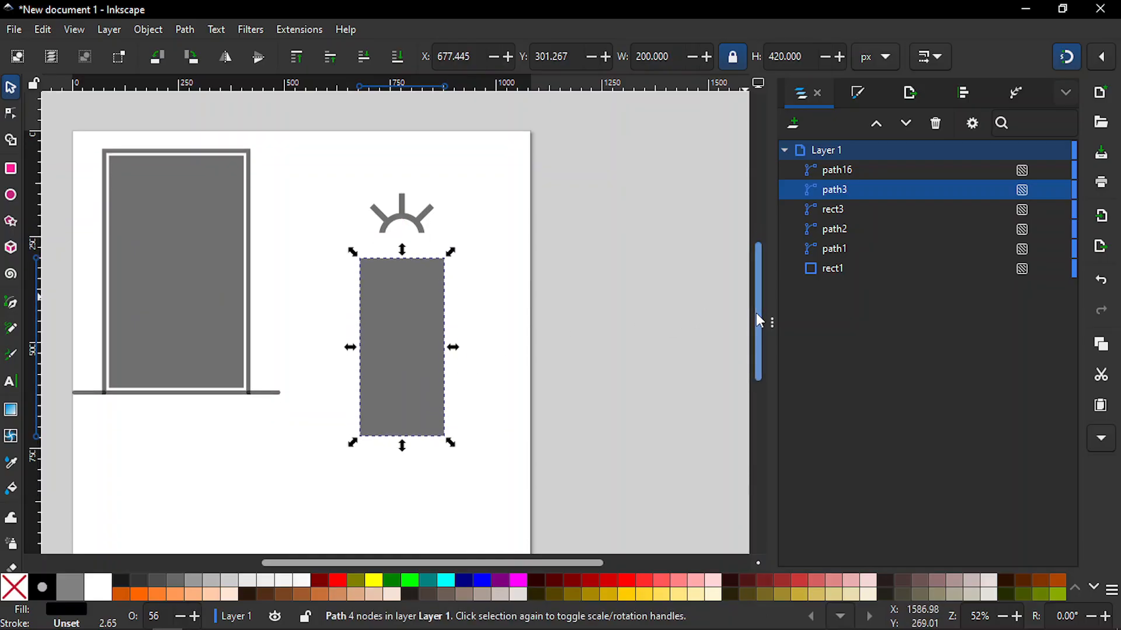
key(plus)
key(plus)
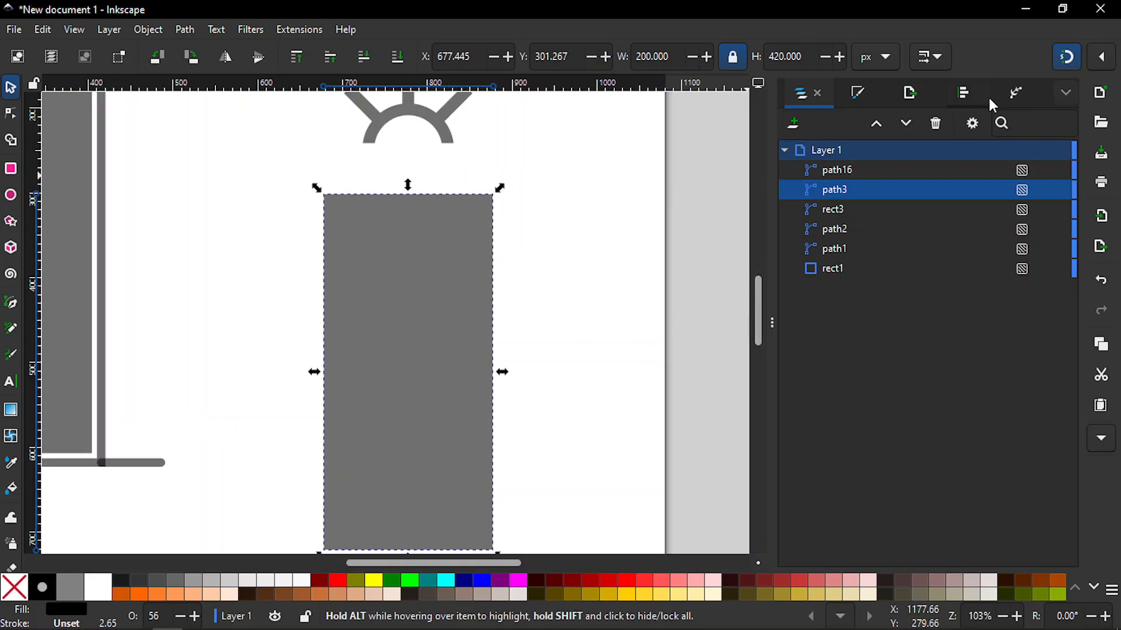
click(1014, 95)
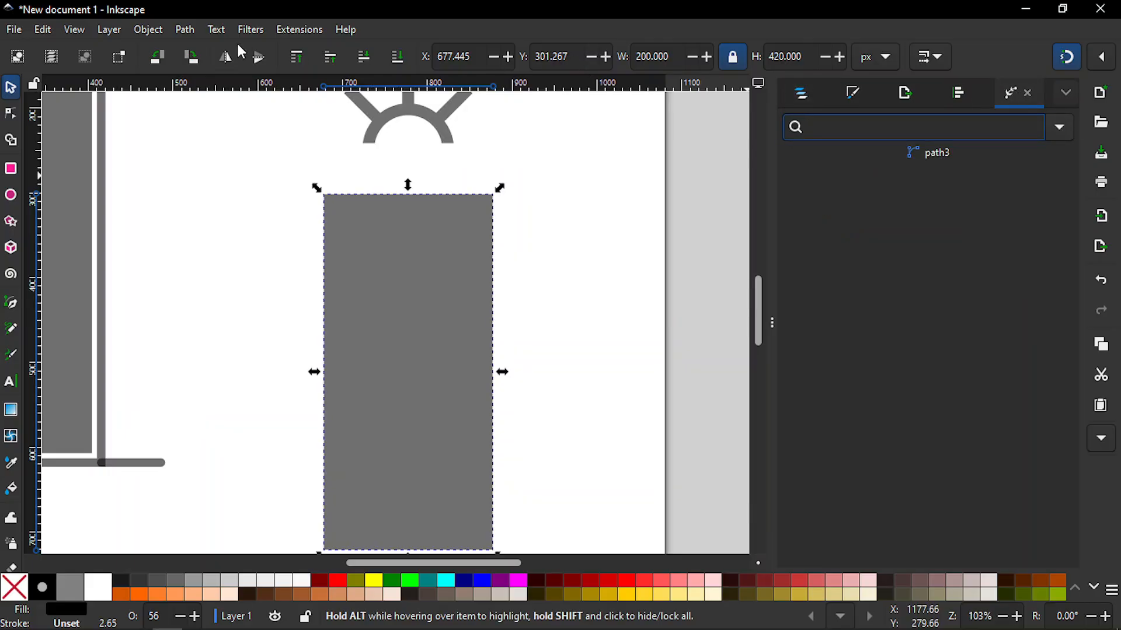
click(185, 30)
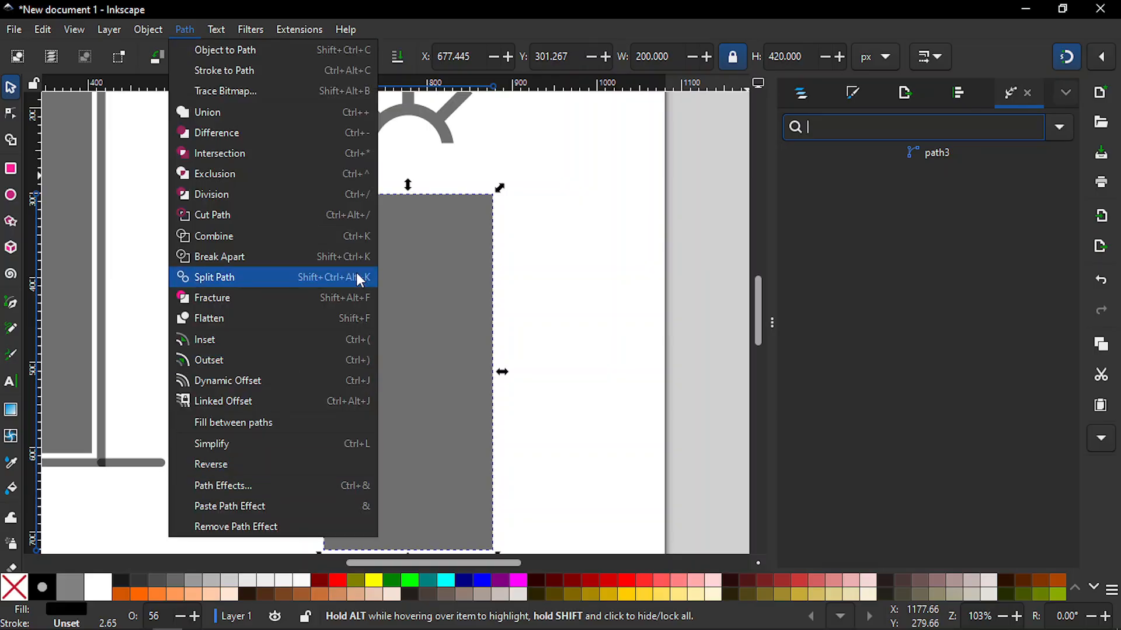
click(1010, 54)
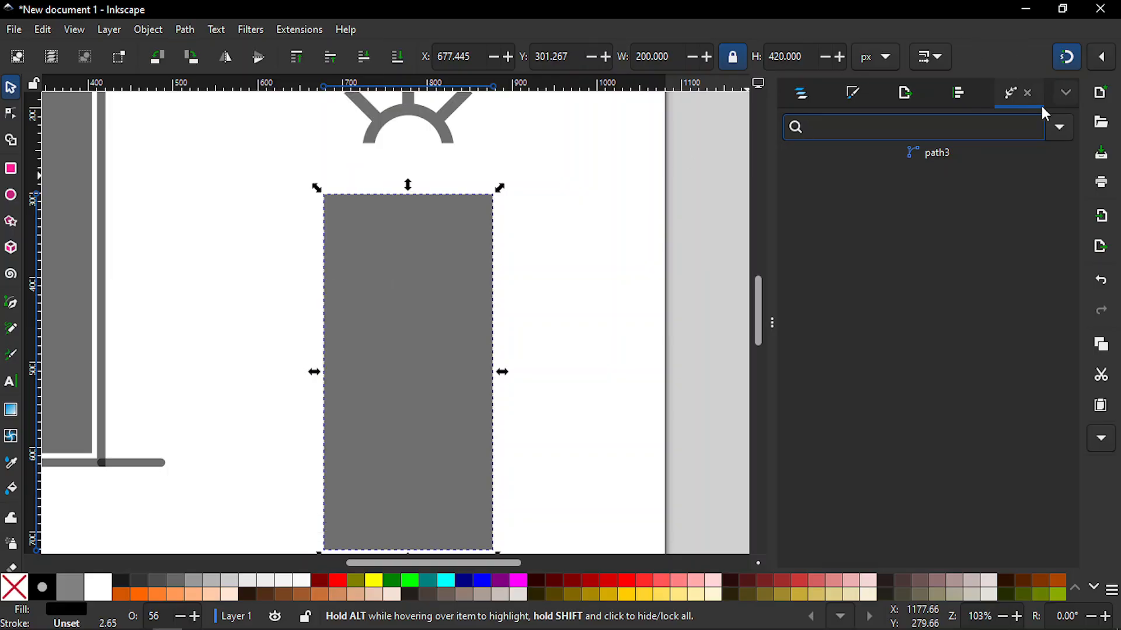
click(1059, 132)
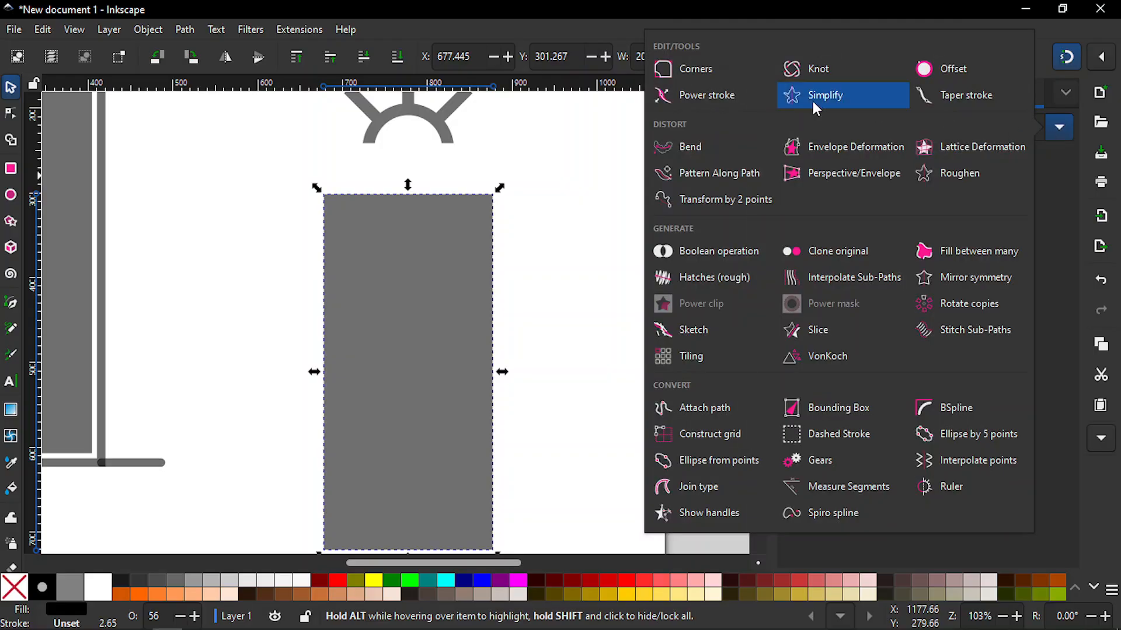
click(687, 70)
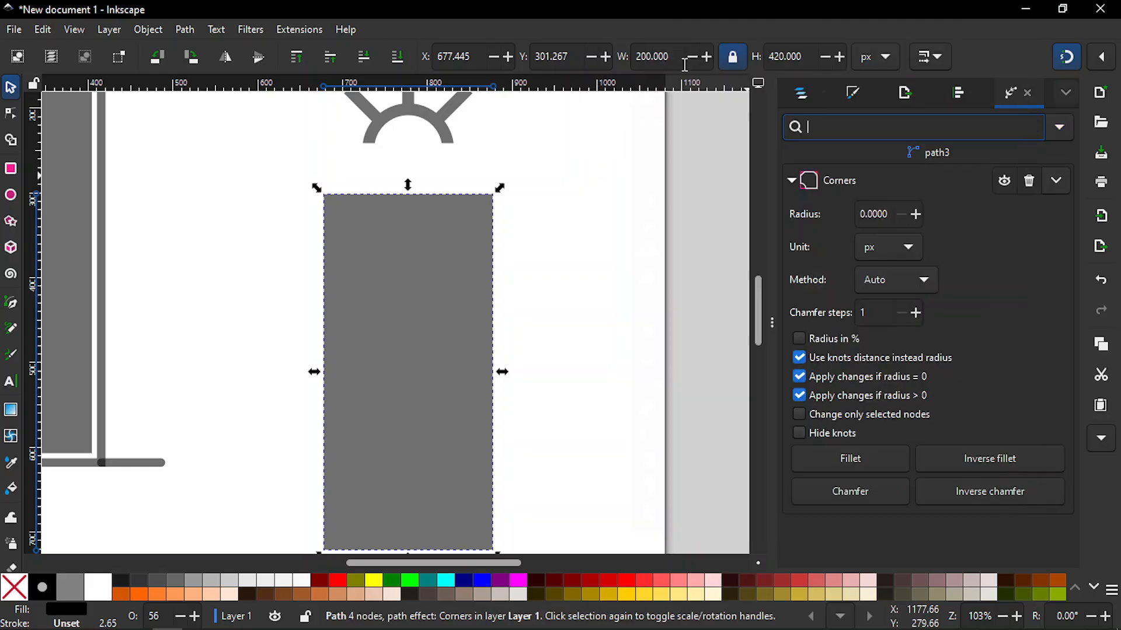
click(799, 415)
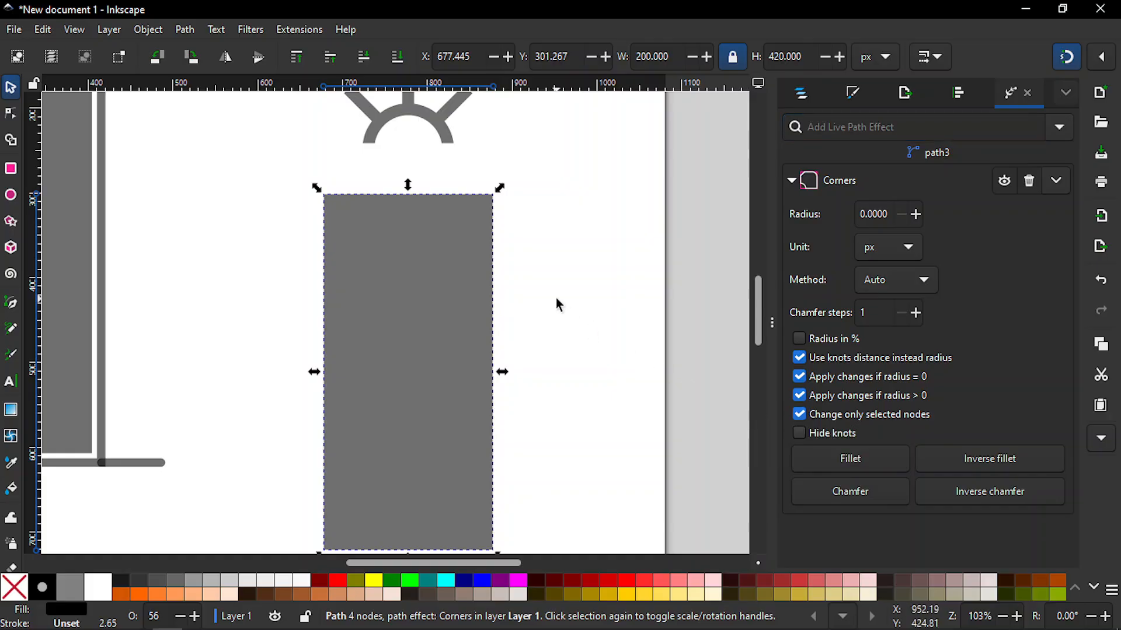
- Round the panel's two upper corners together until they meet in a full semicircular arch
double_click(420, 316)
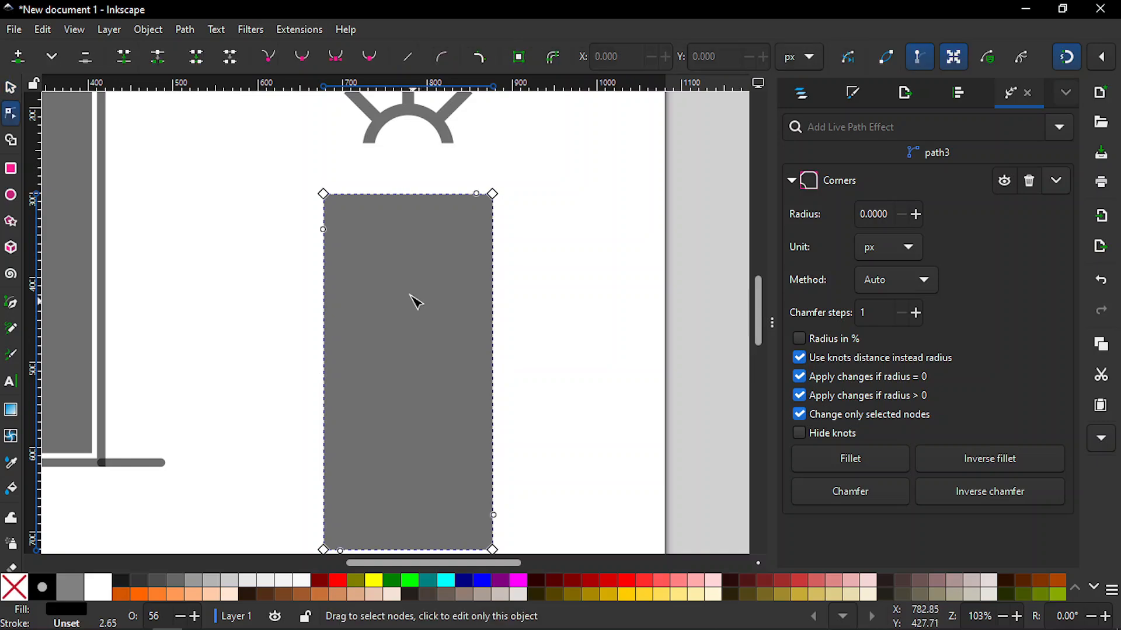
drag(286, 166, 547, 240)
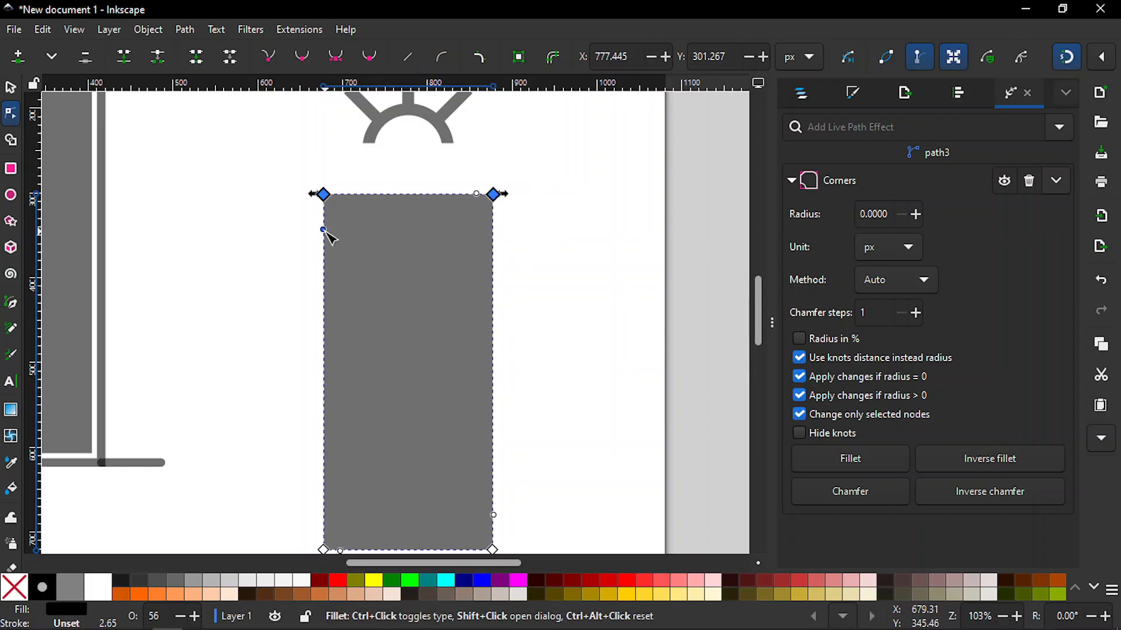
drag(328, 235, 333, 270)
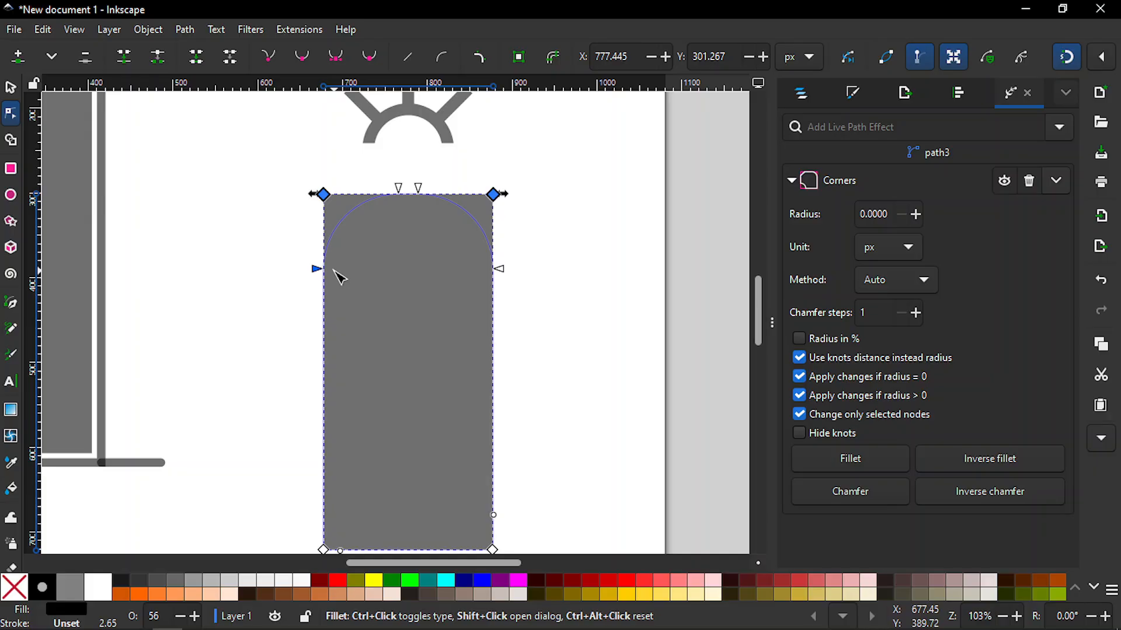
drag(334, 270, 336, 280)
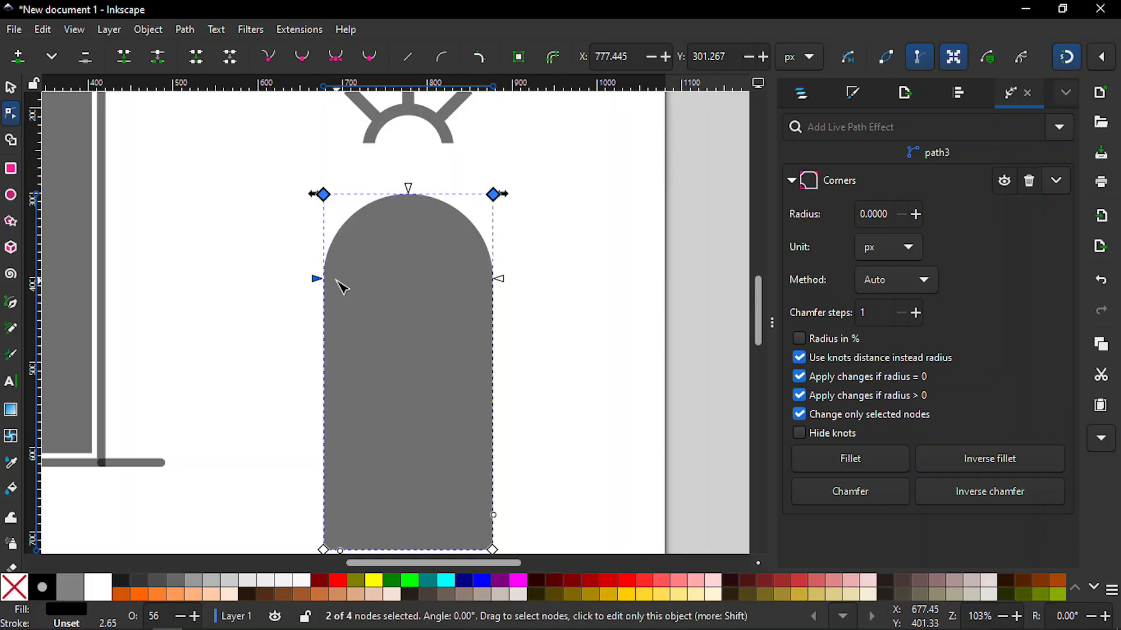
click(255, 274)
click(255, 275)
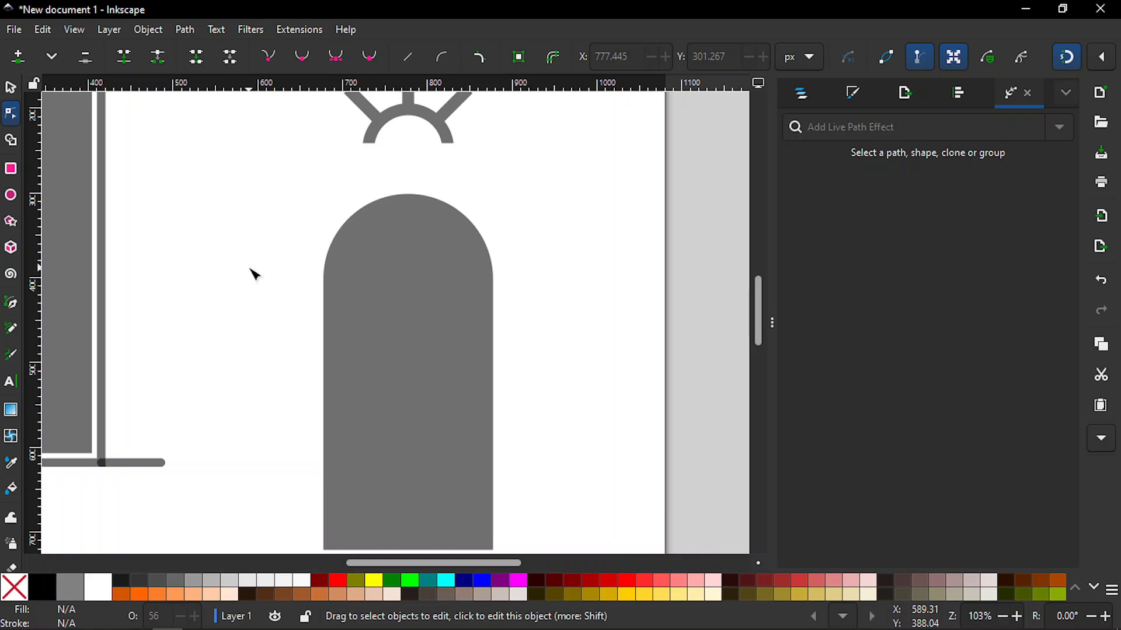
- Align the sunburst to the arched panel as last selected, centred horizontally and with their top edges flush
key(minus)
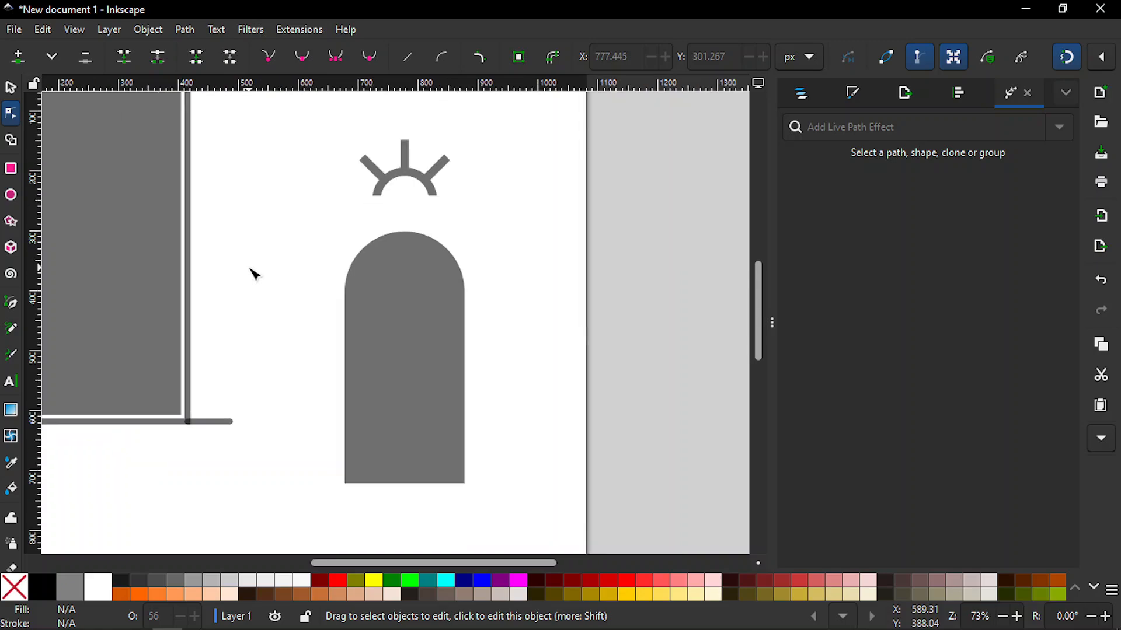
key(s)
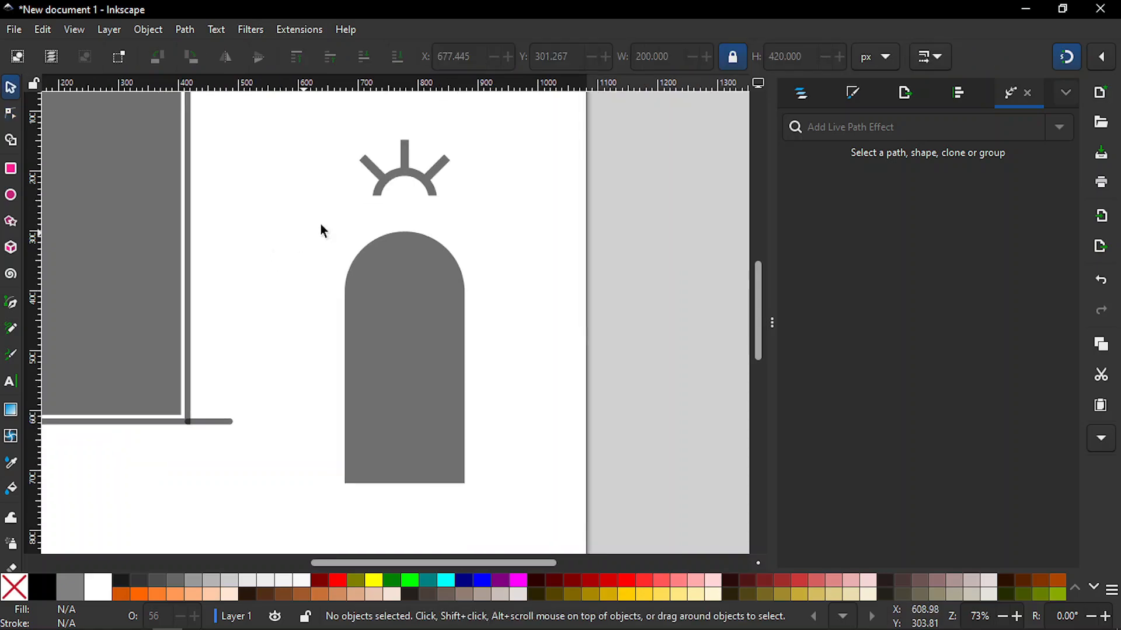
click(410, 182)
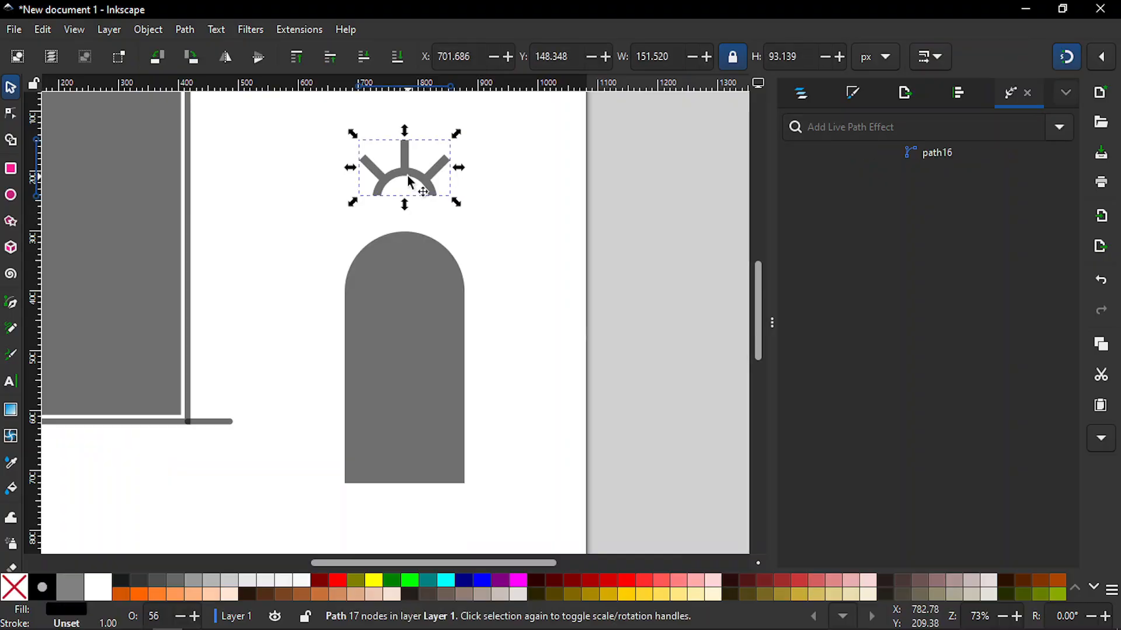
key(shift)
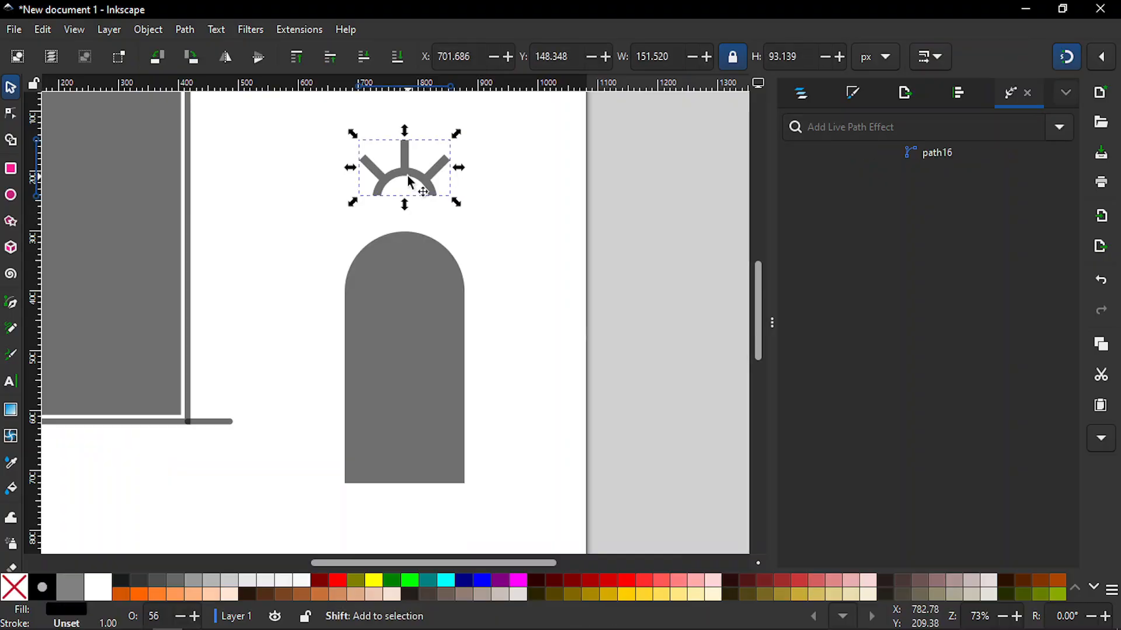
shift+click(419, 322)
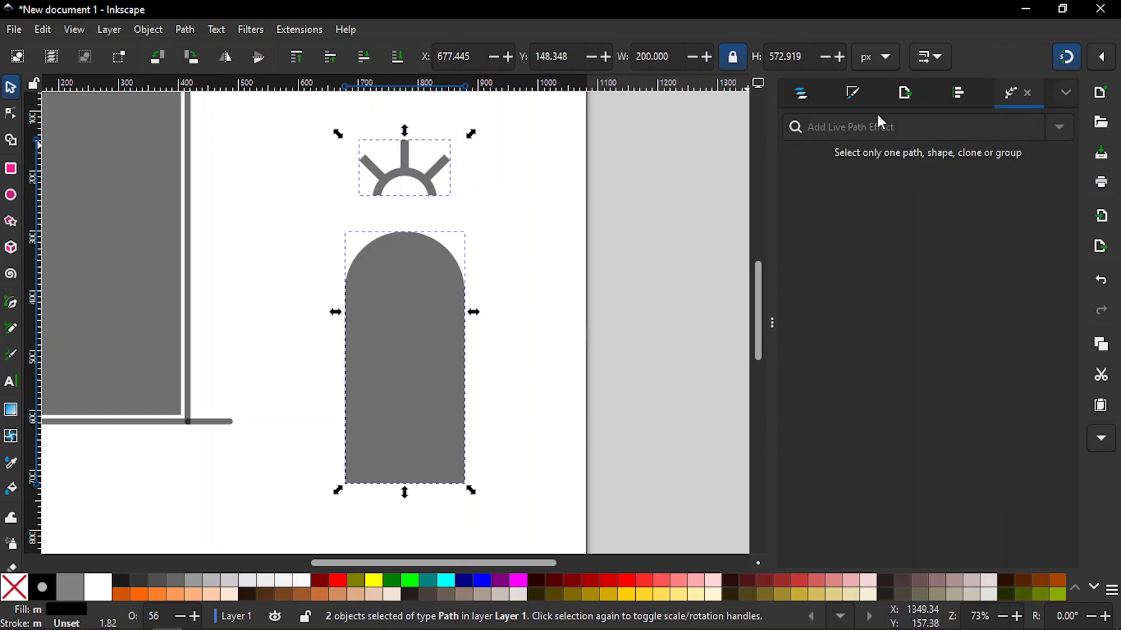
click(958, 93)
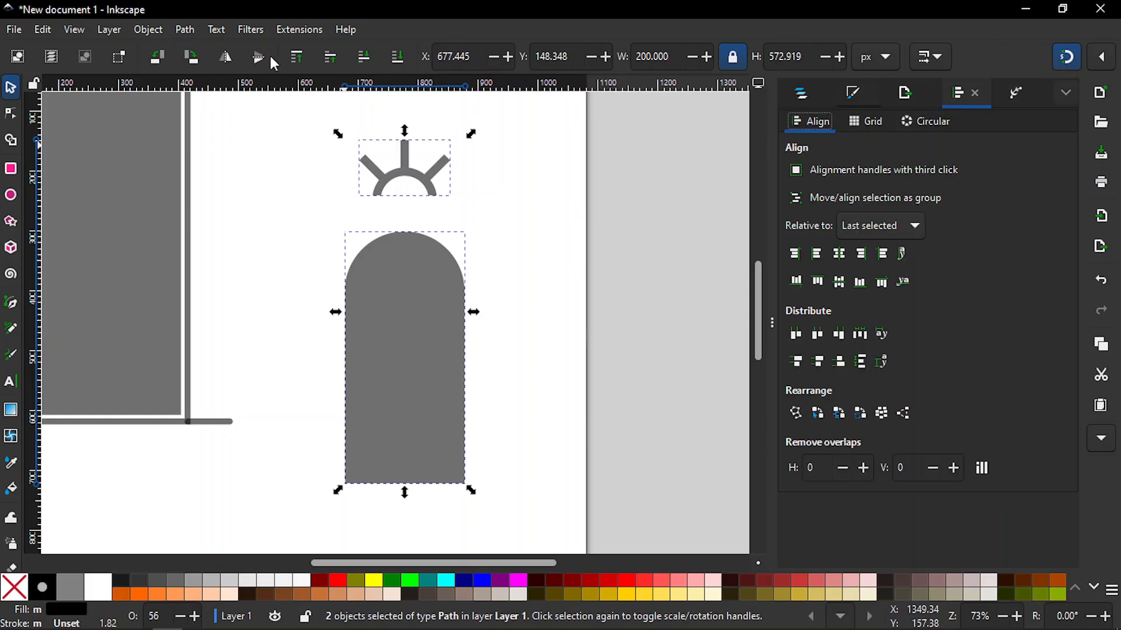
click(182, 30)
mouse_move(155, 29)
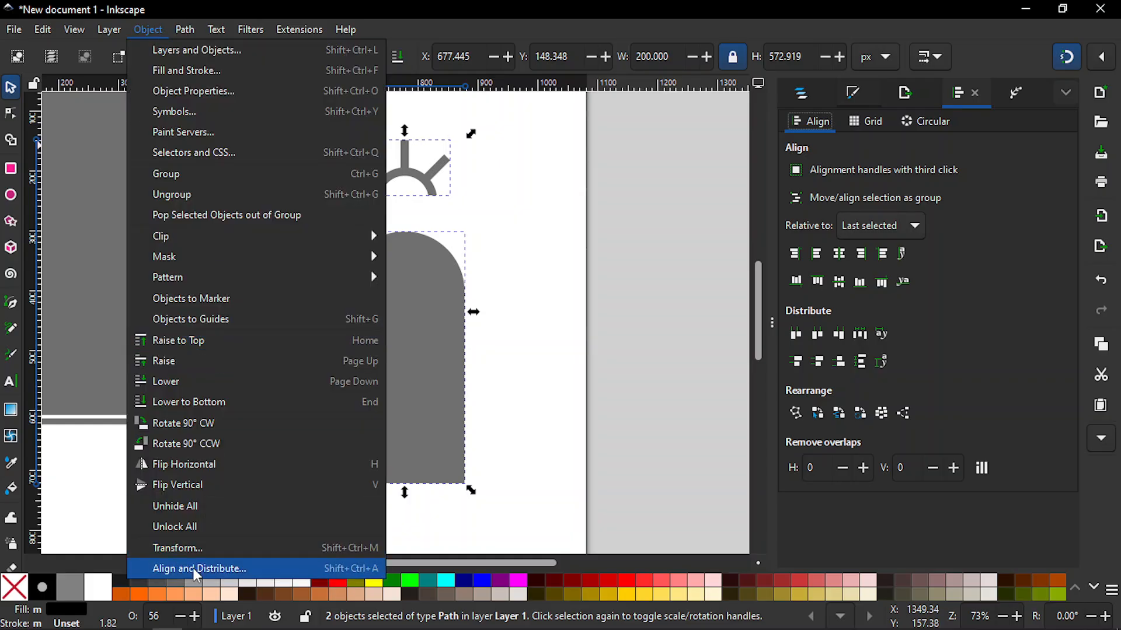
click(1011, 50)
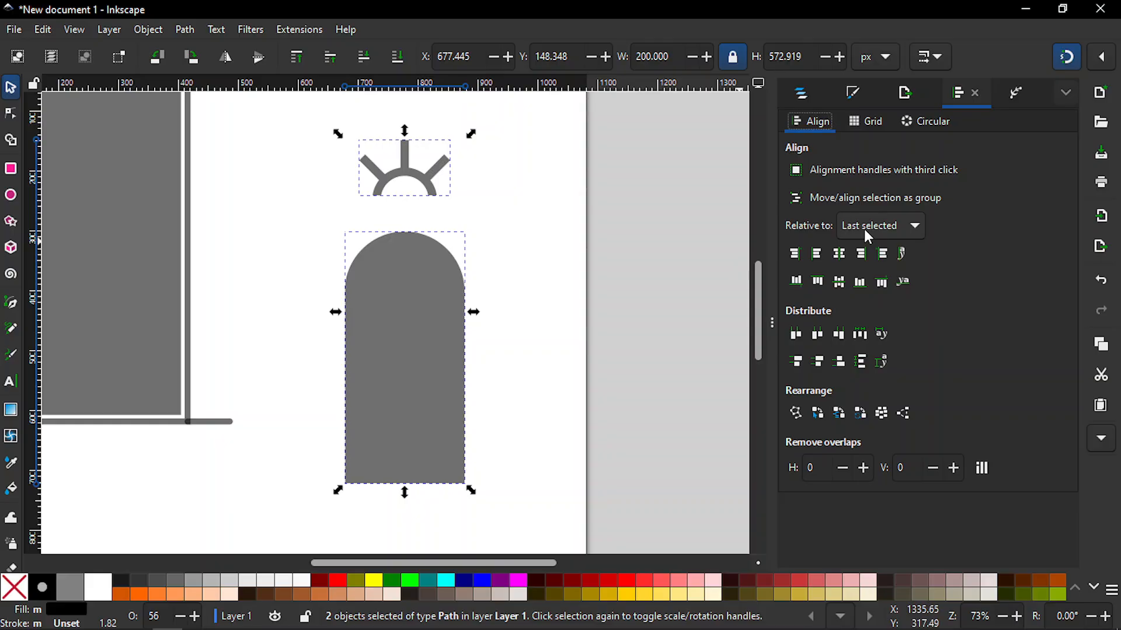
click(840, 255)
click(818, 281)
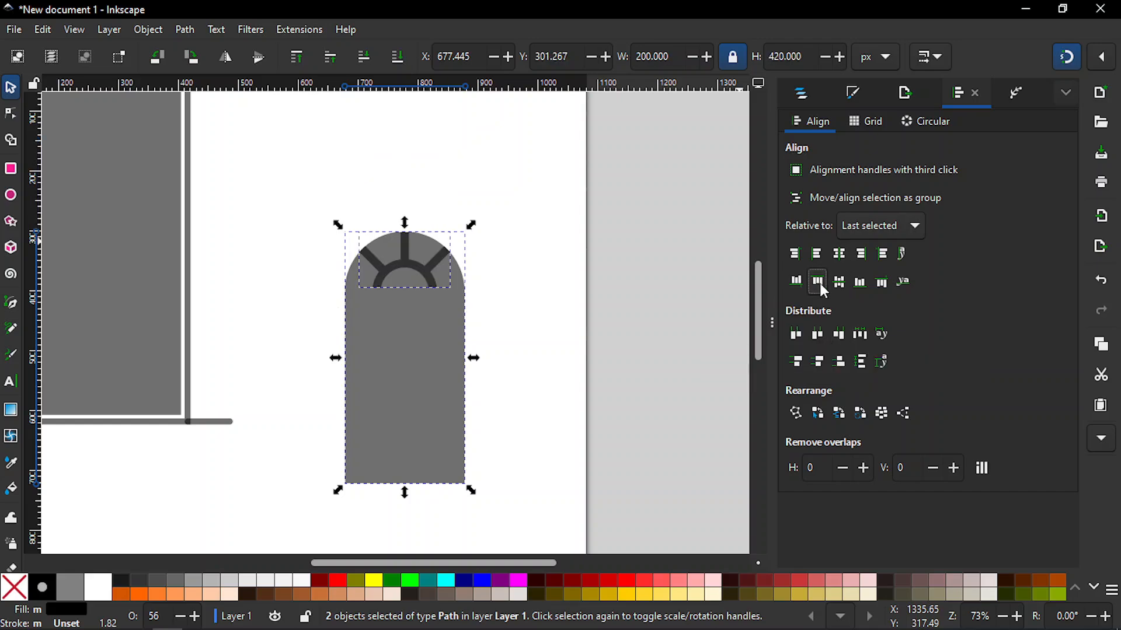
click(544, 250)
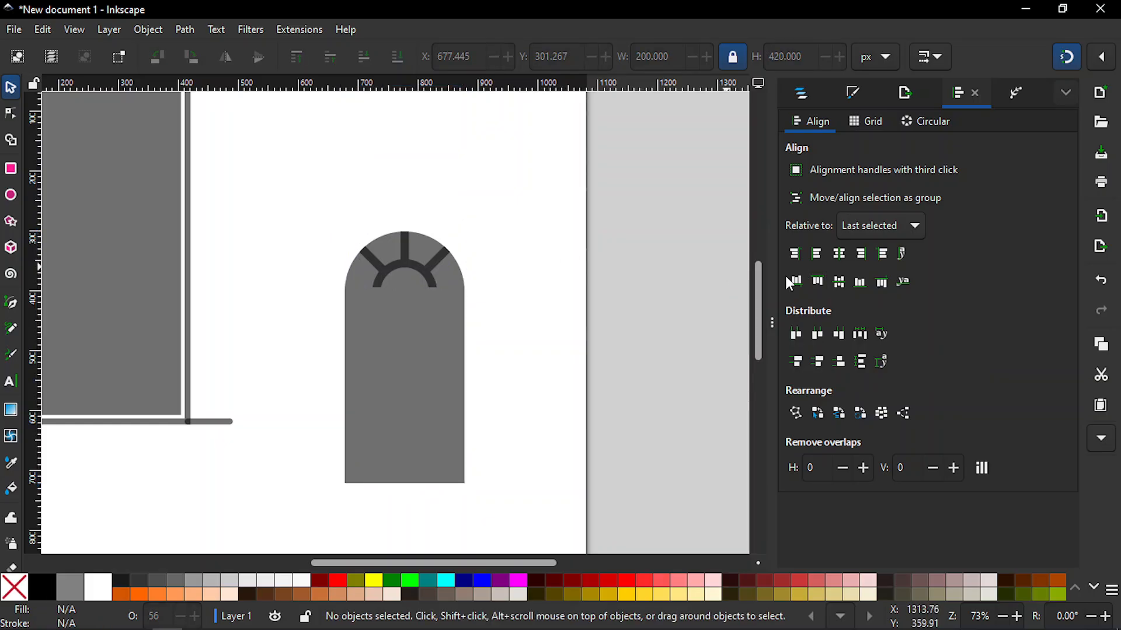
- Draw a thin horizontal rectangle about 460 × 30 px below the arched panel
drag(758, 278, 761, 299)
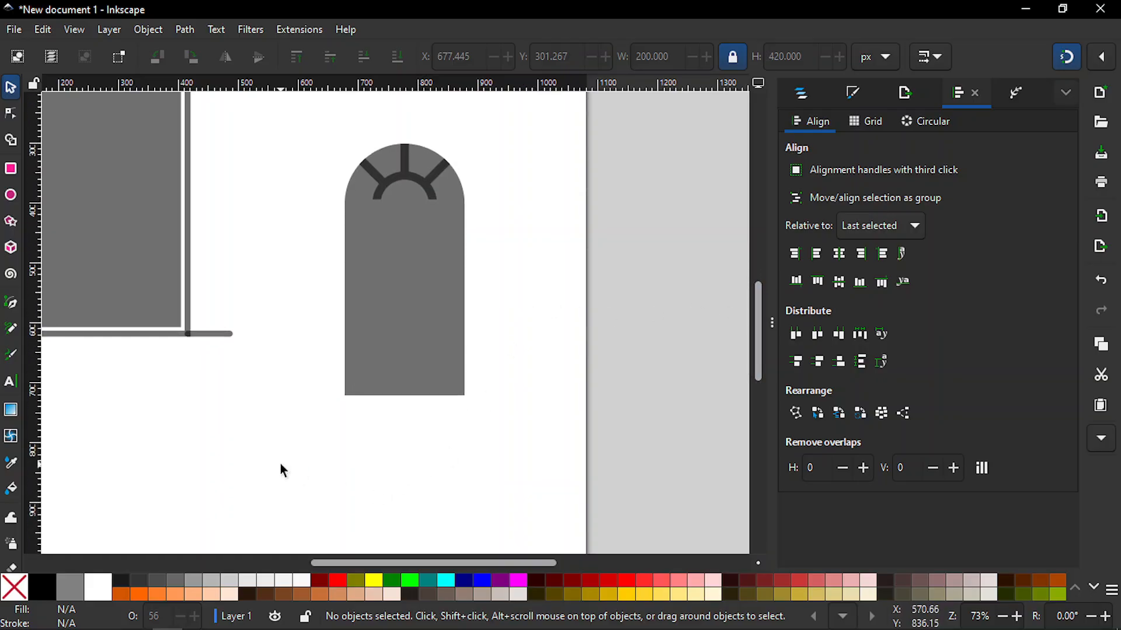
key(r)
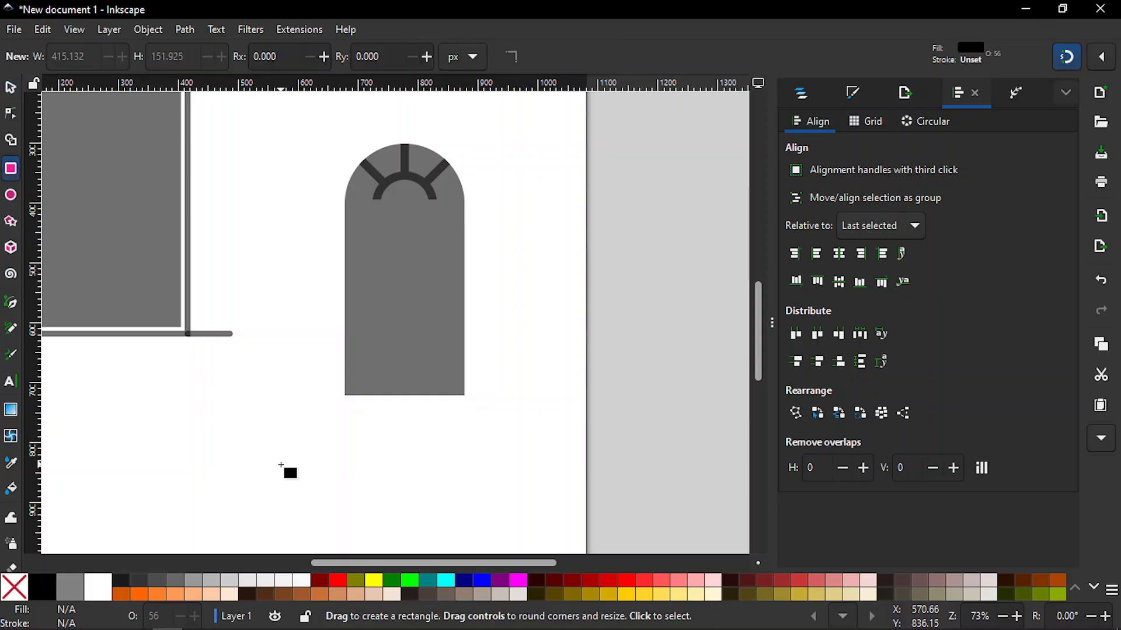
drag(252, 447, 527, 465)
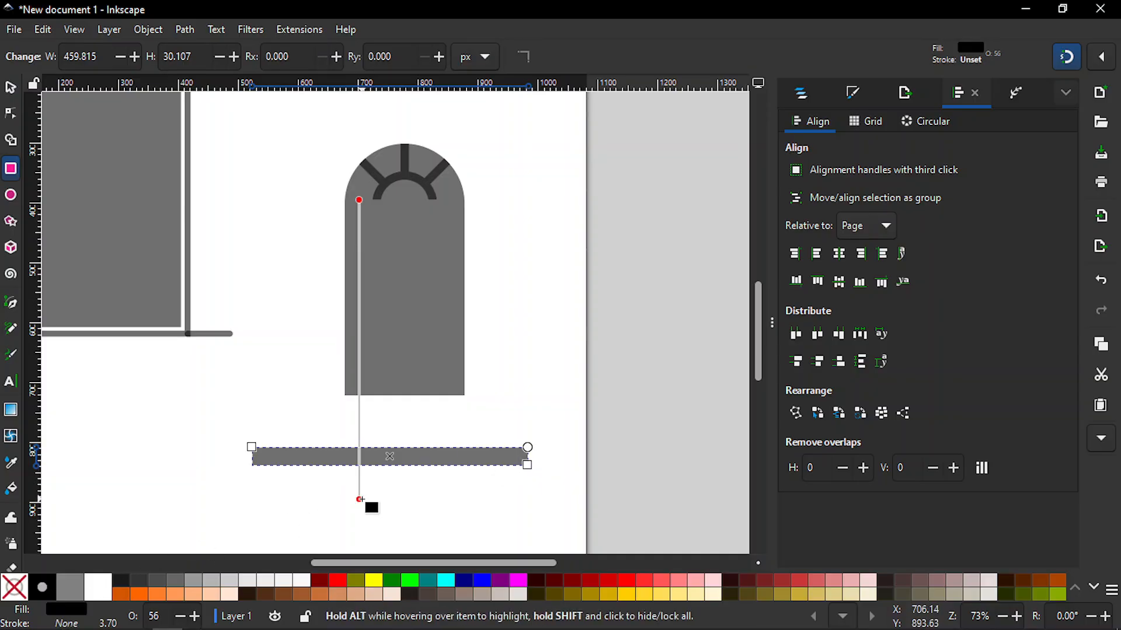
- Set the thin horizontal rectangle's height to 14 px with the width and height proportions unlocked
key(s)
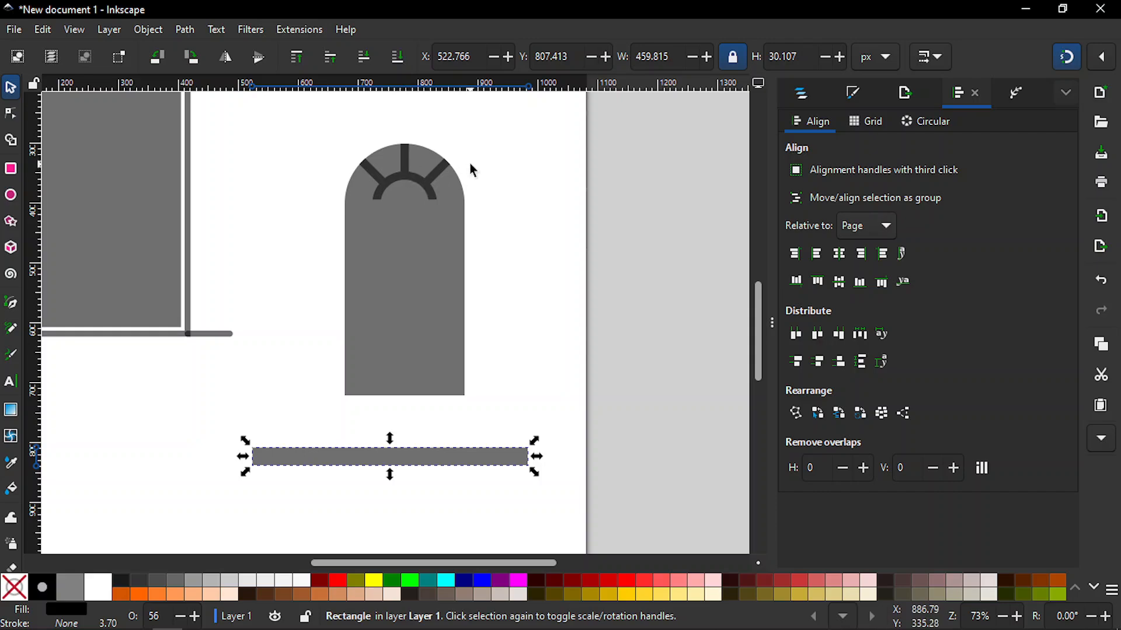
click(737, 55)
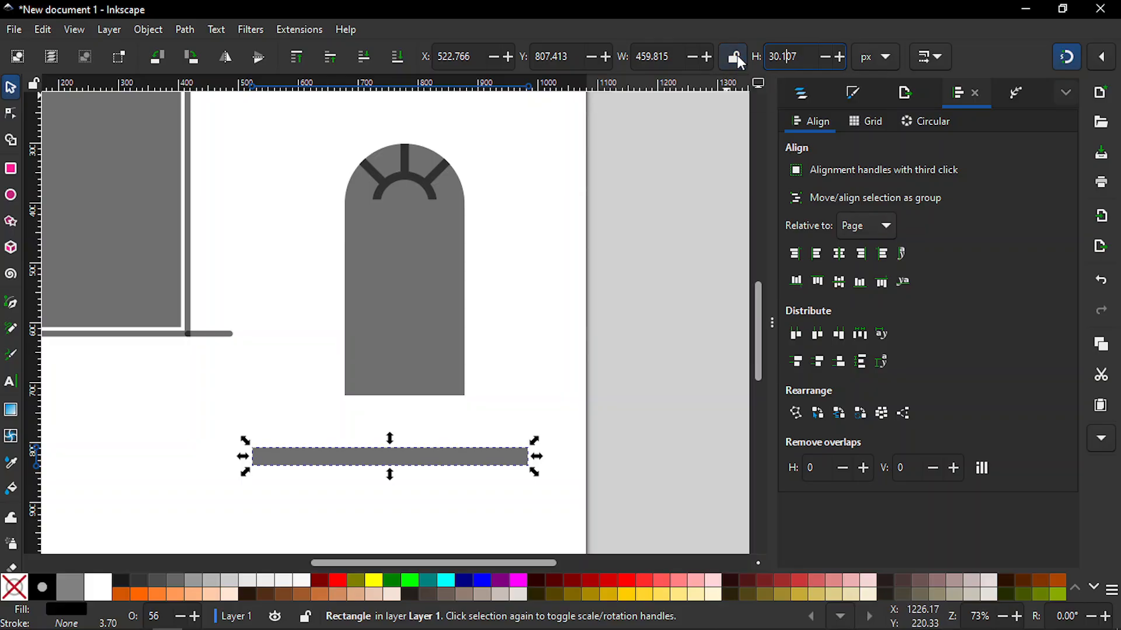
double_click(808, 52)
text(14)
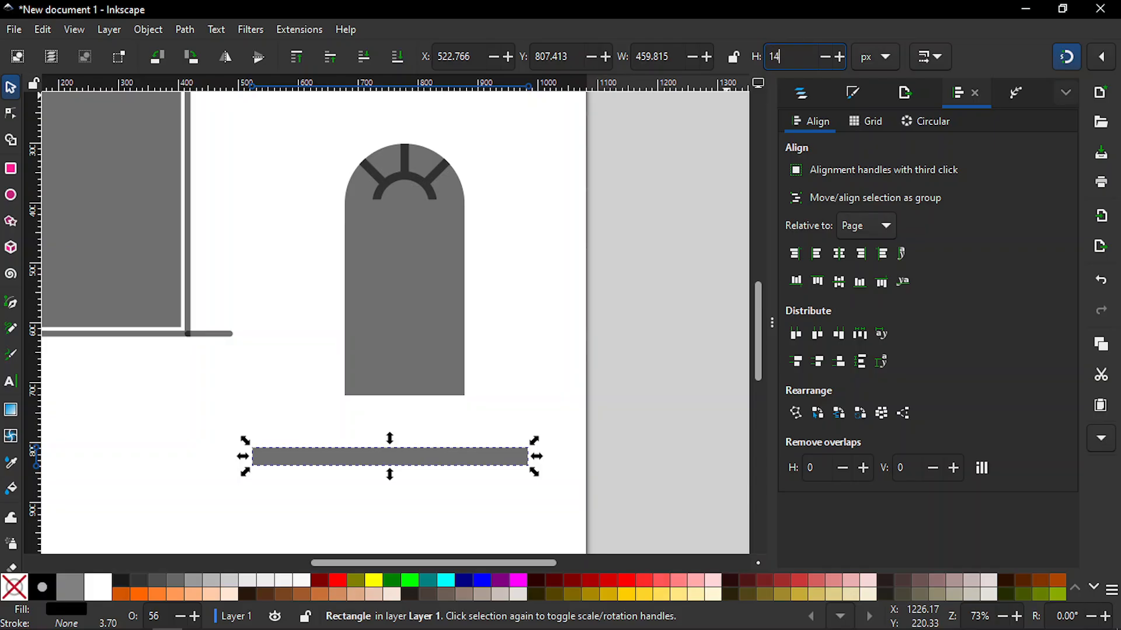
key(Return)
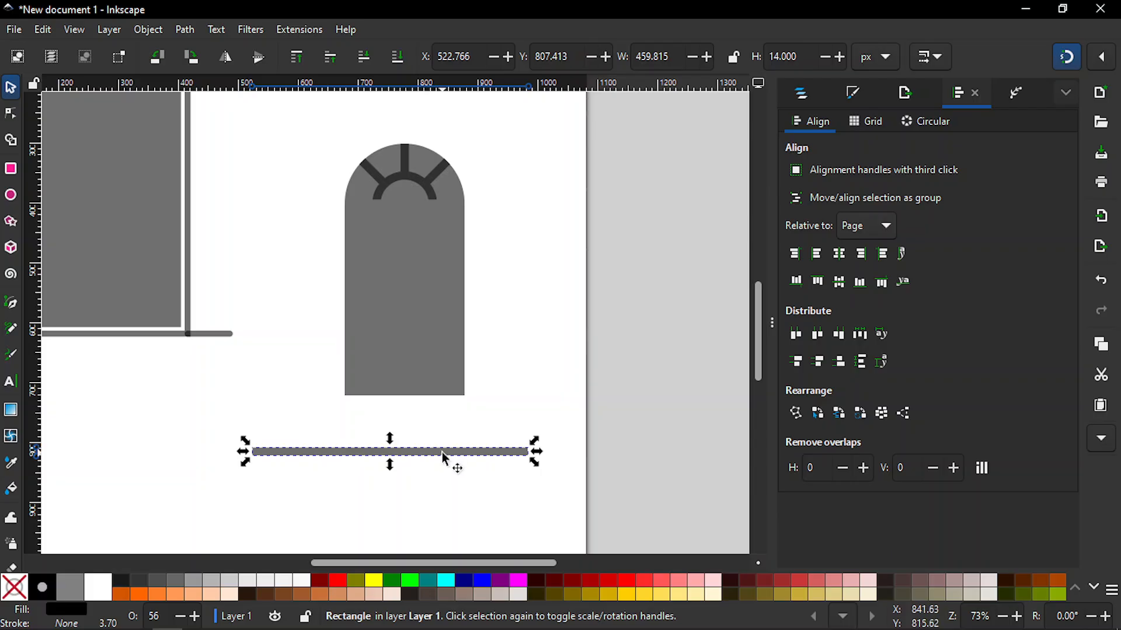
- Move the thin bar up across the arched panel so its upper edge meets the sunburst's base
drag(440, 453, 471, 200)
click(506, 266)
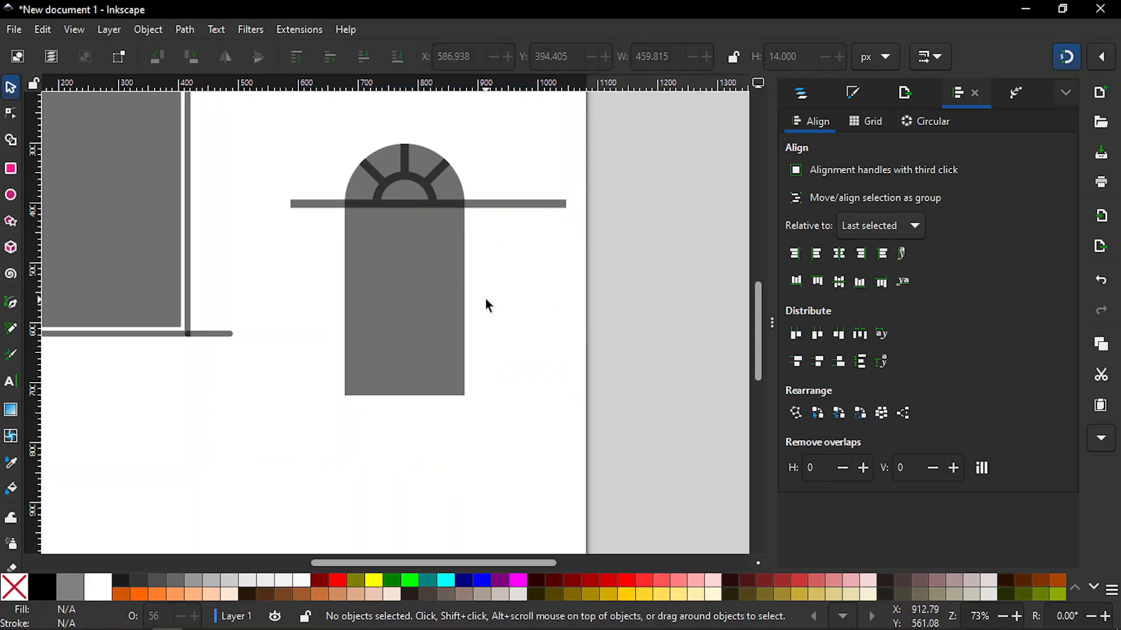
key(z)
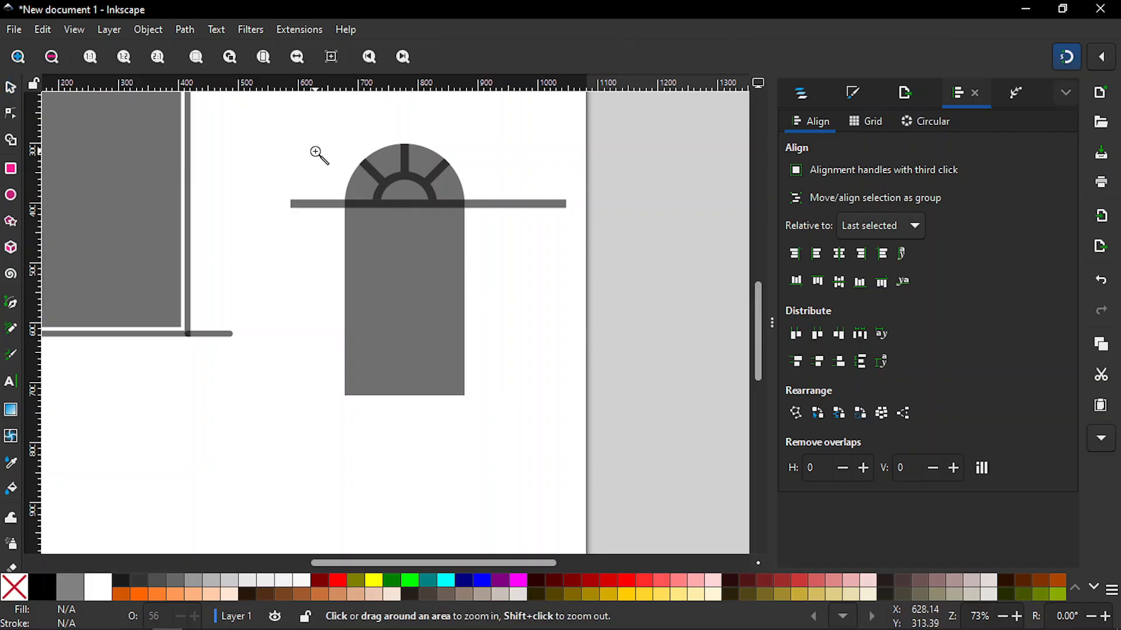
drag(327, 165, 473, 232)
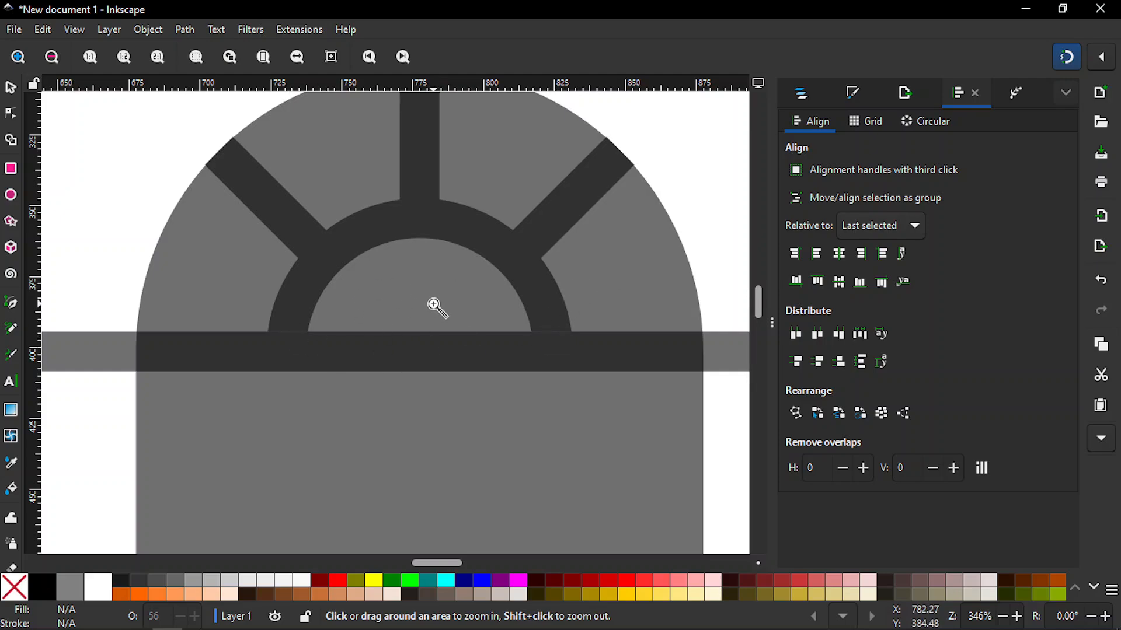
- Duplicate the thin bar and move the copy straight down to the arched panel's lower edge
key(minus)
key(minus)
key(minus)
key(minus)
key(minus)
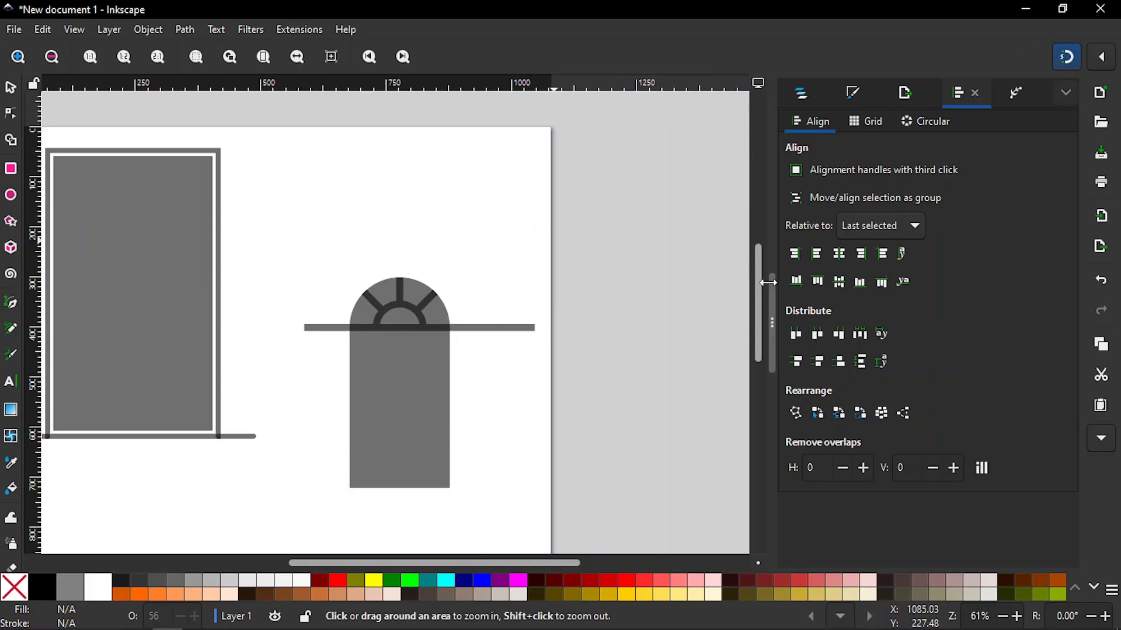
drag(756, 275, 758, 292)
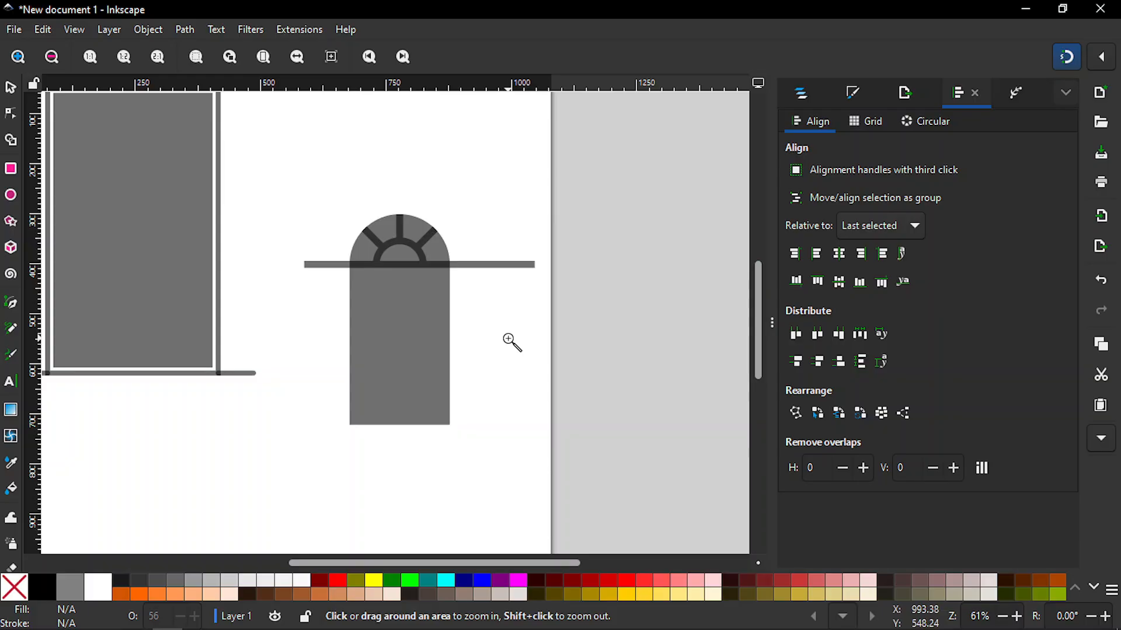
key(s)
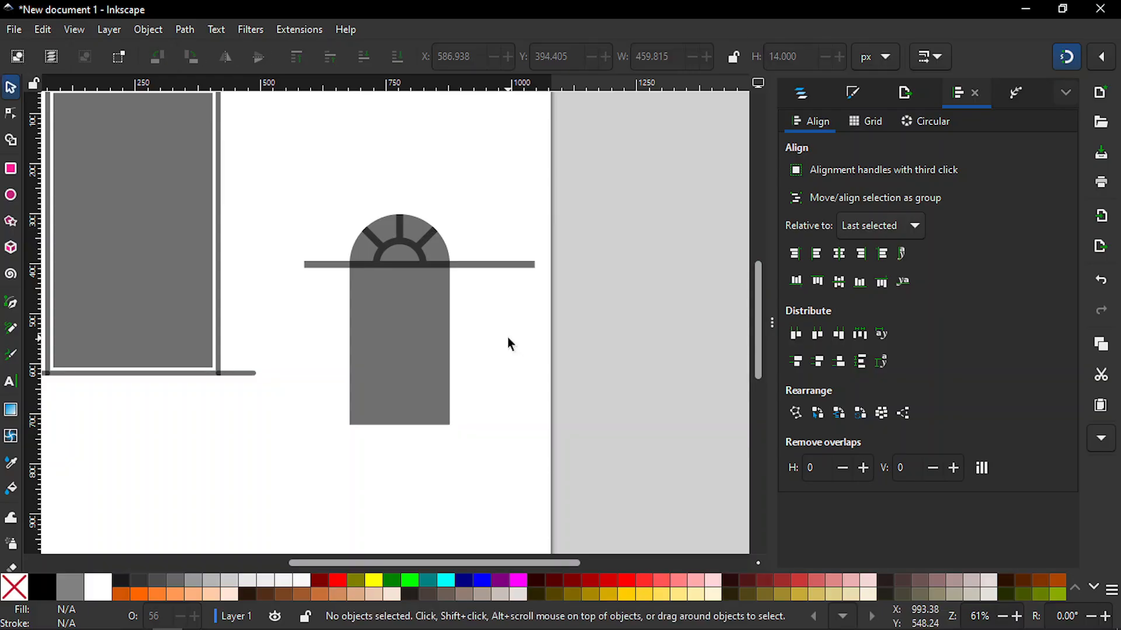
click(472, 265)
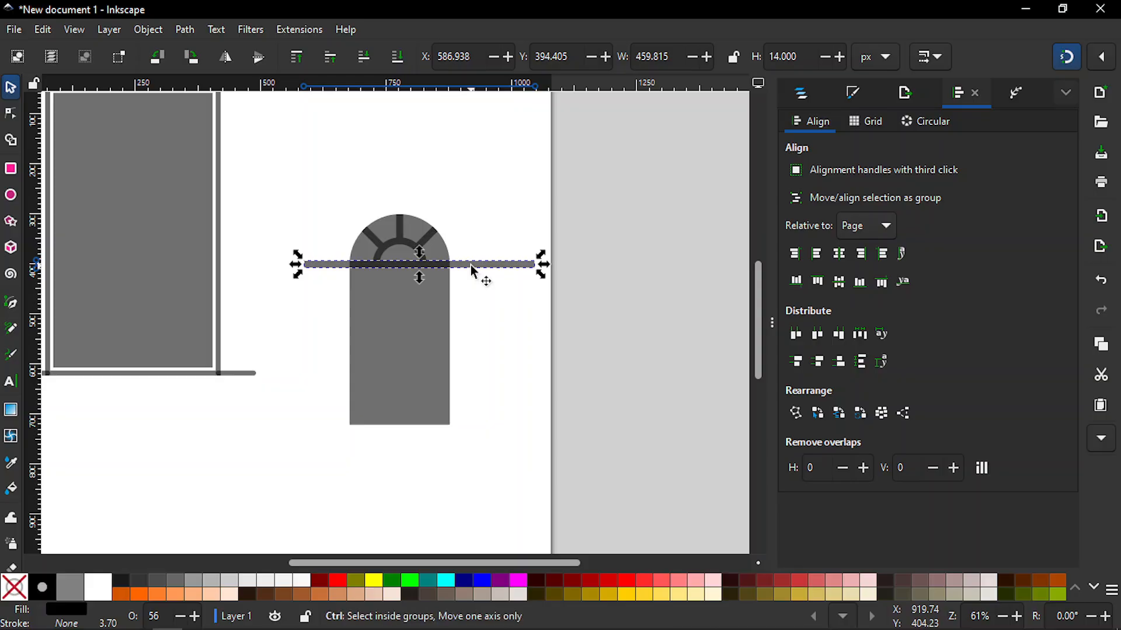
key(ctrl+d)
drag(471, 265, 464, 428)
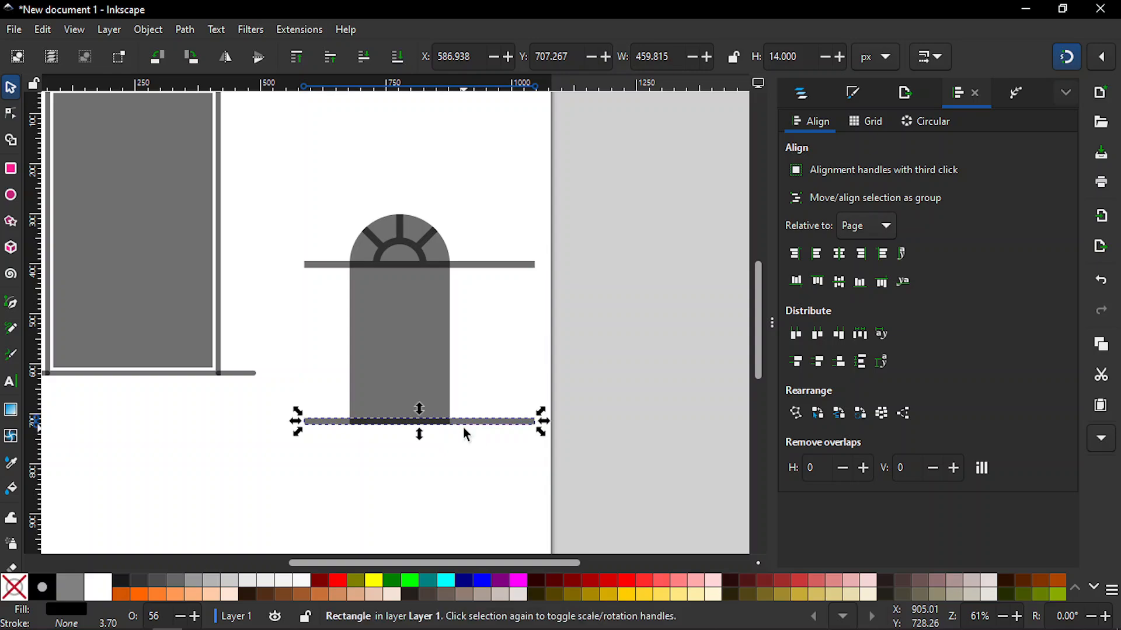
click(279, 352)
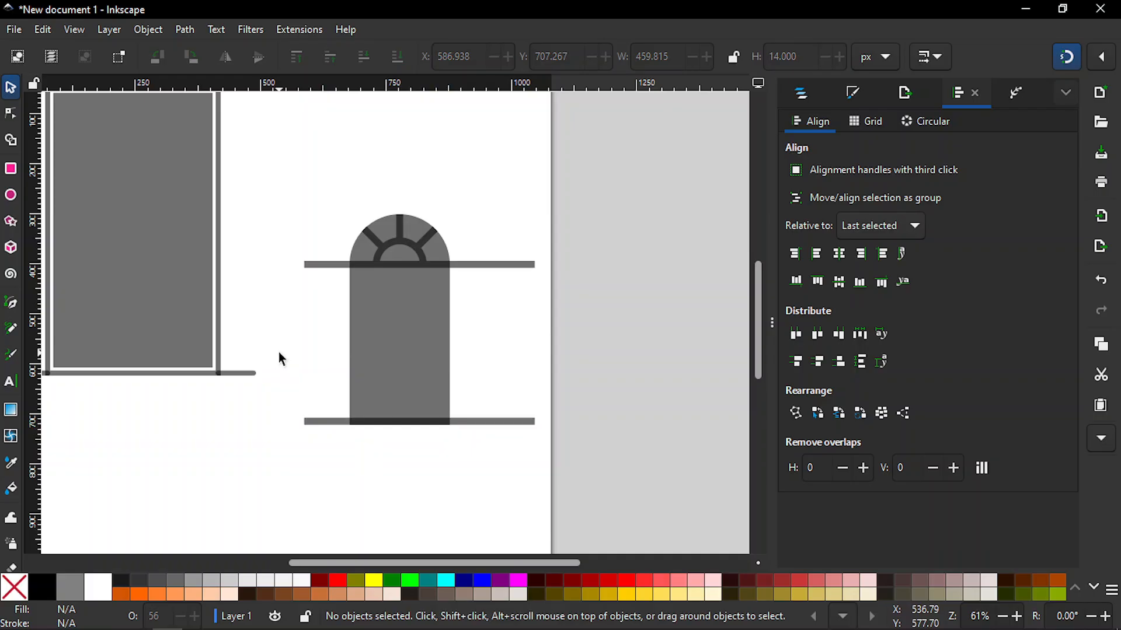
- Align the lower bar's bottom edge with the arched panel's bottom edge, relative to the last selected object
key(z)
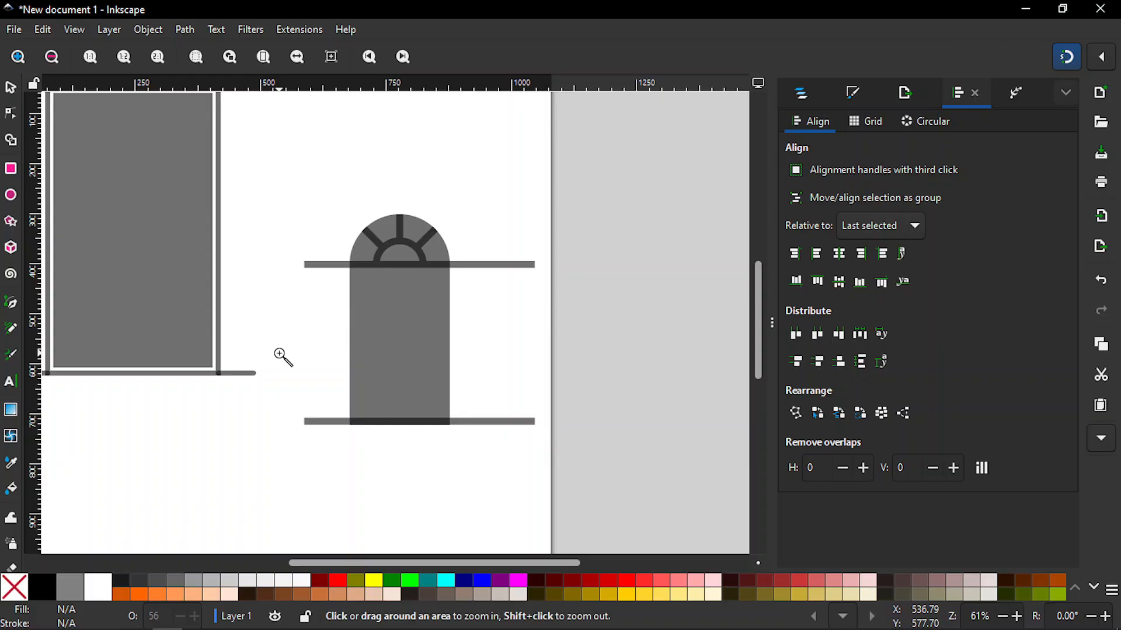
drag(327, 381, 477, 454)
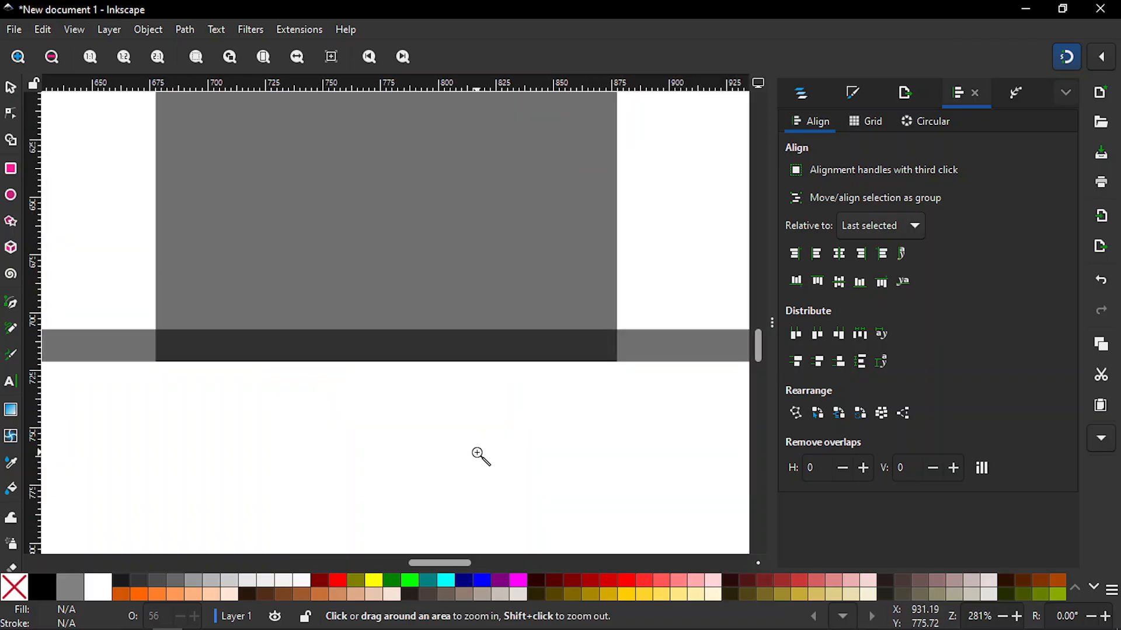
shift+click(433, 370)
shift+click(433, 370)
shift+click(433, 370)
shift+click(433, 370)
shift+click(433, 370)
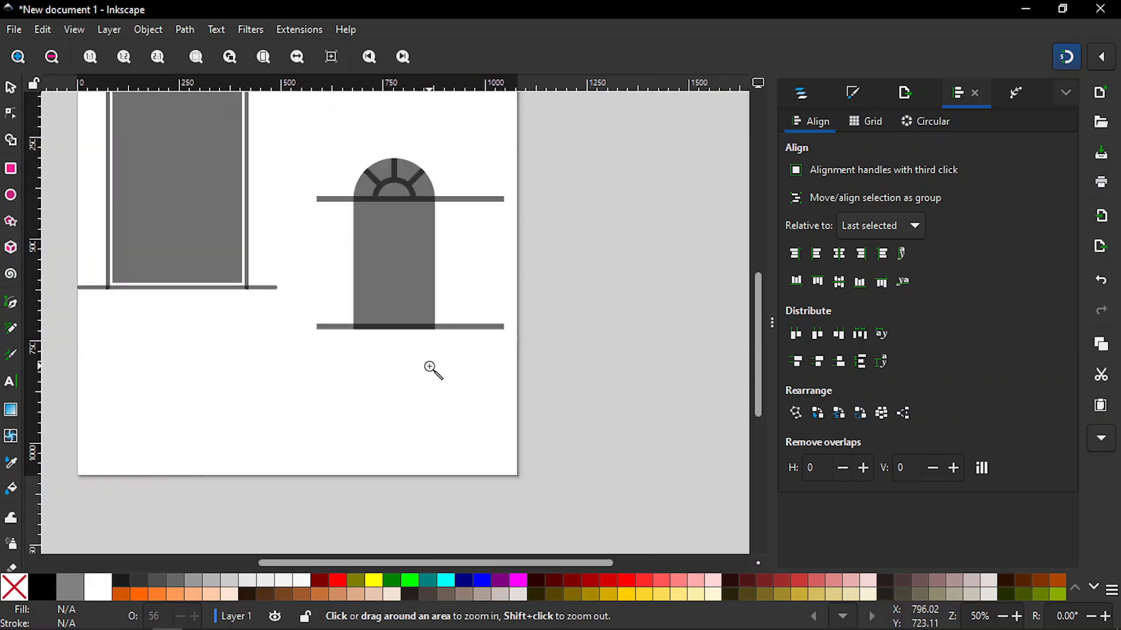
key(s)
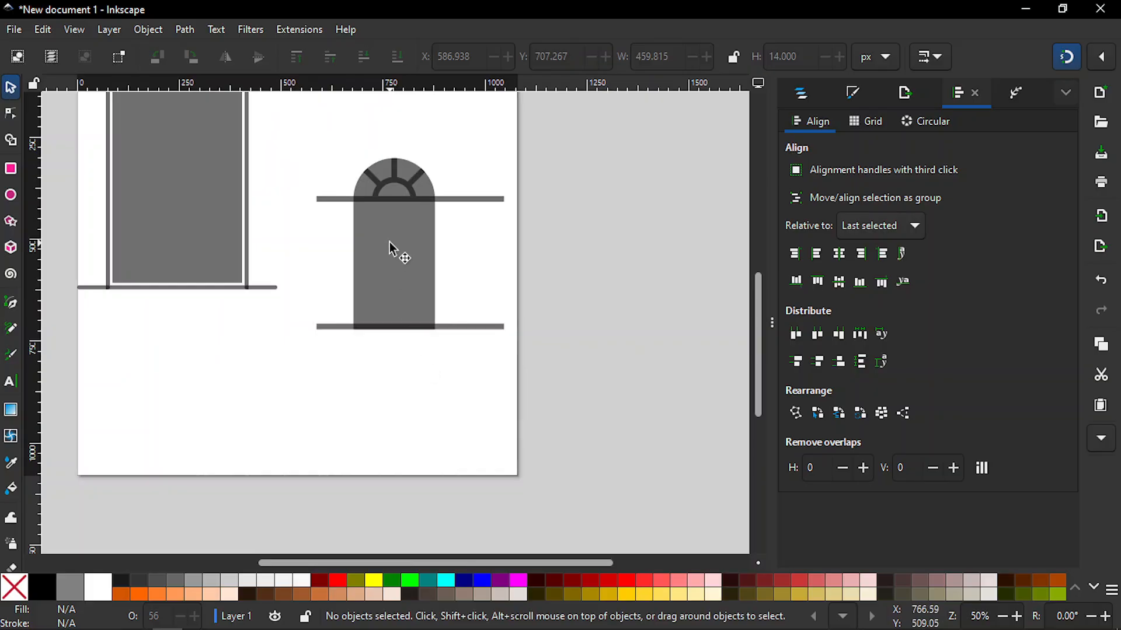
click(474, 327)
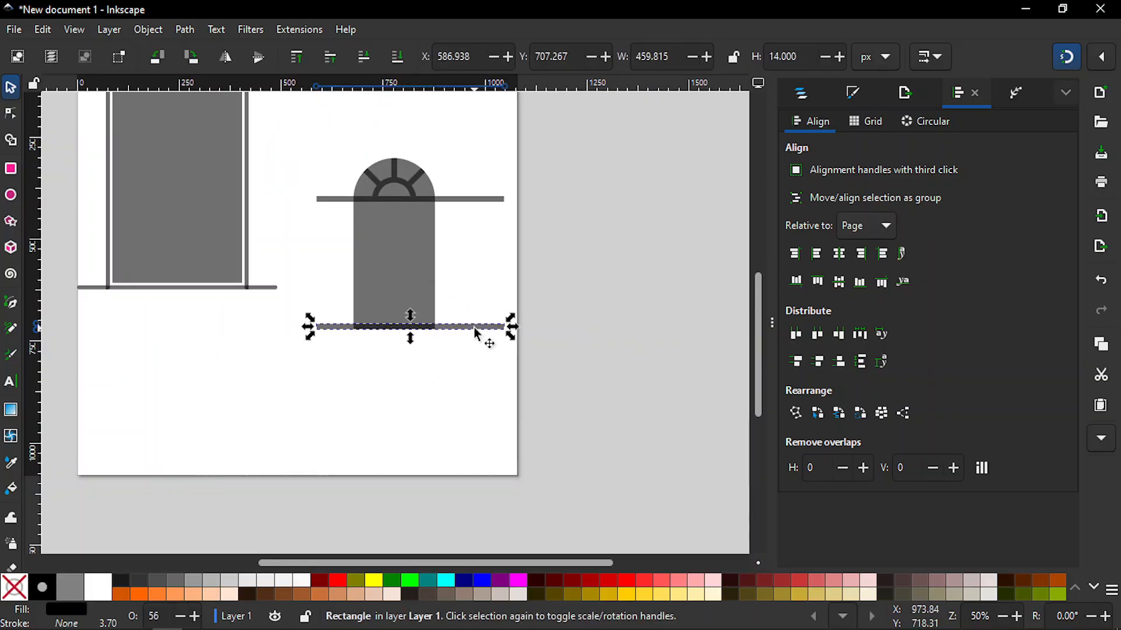
shift+click(412, 244)
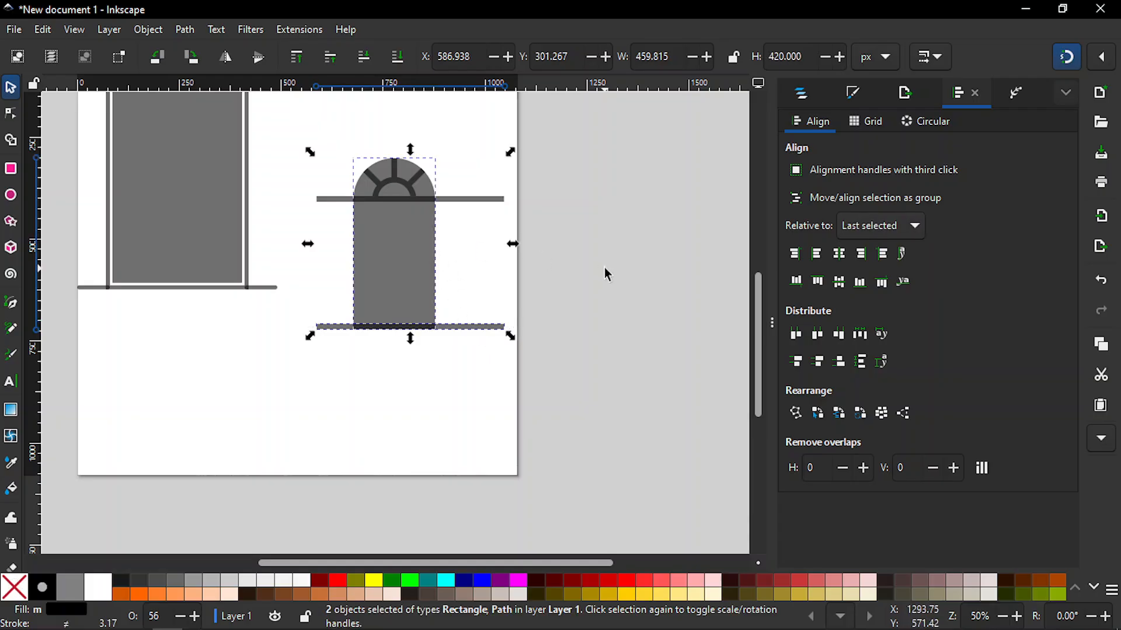
click(865, 282)
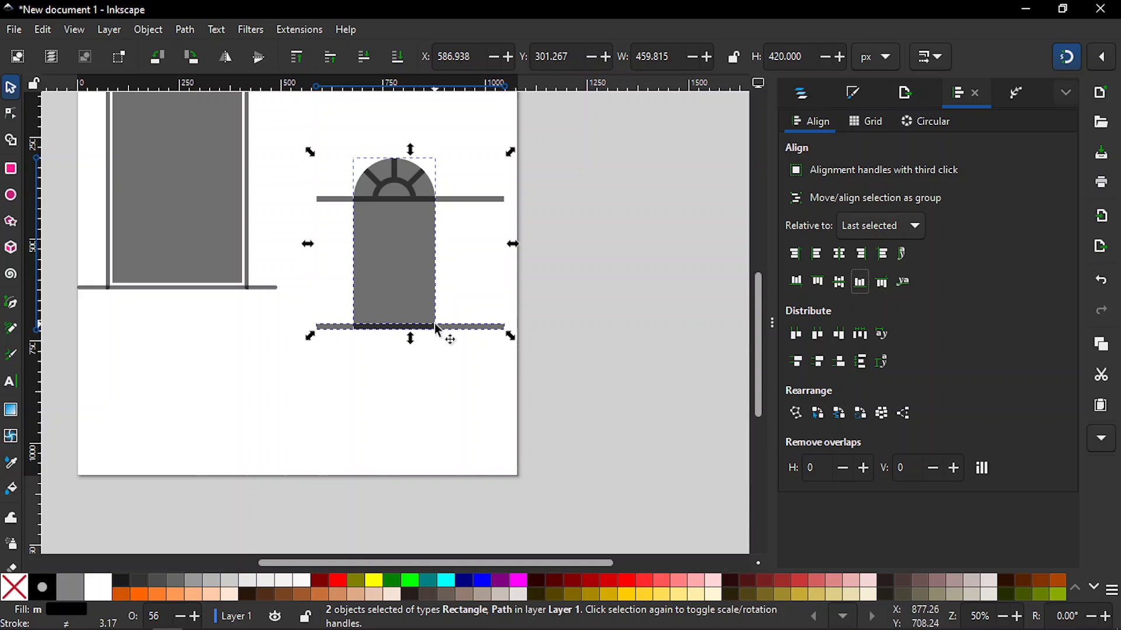
click(400, 417)
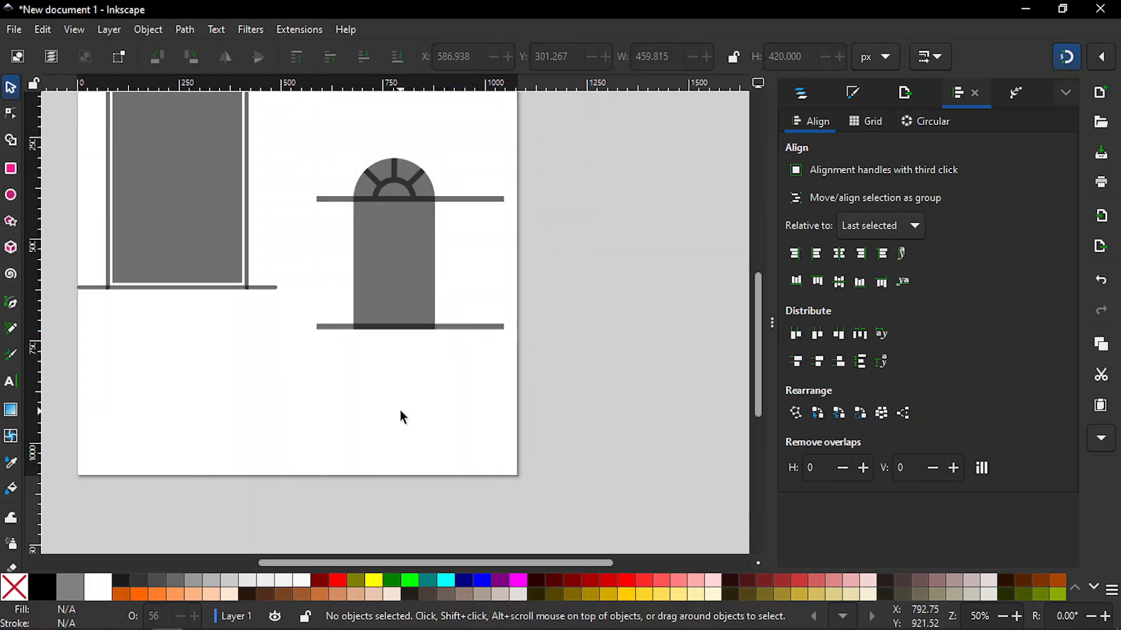
- Duplicate the bar under the sunburst and snap the copy directly beneath the original, edge to edge
click(462, 199)
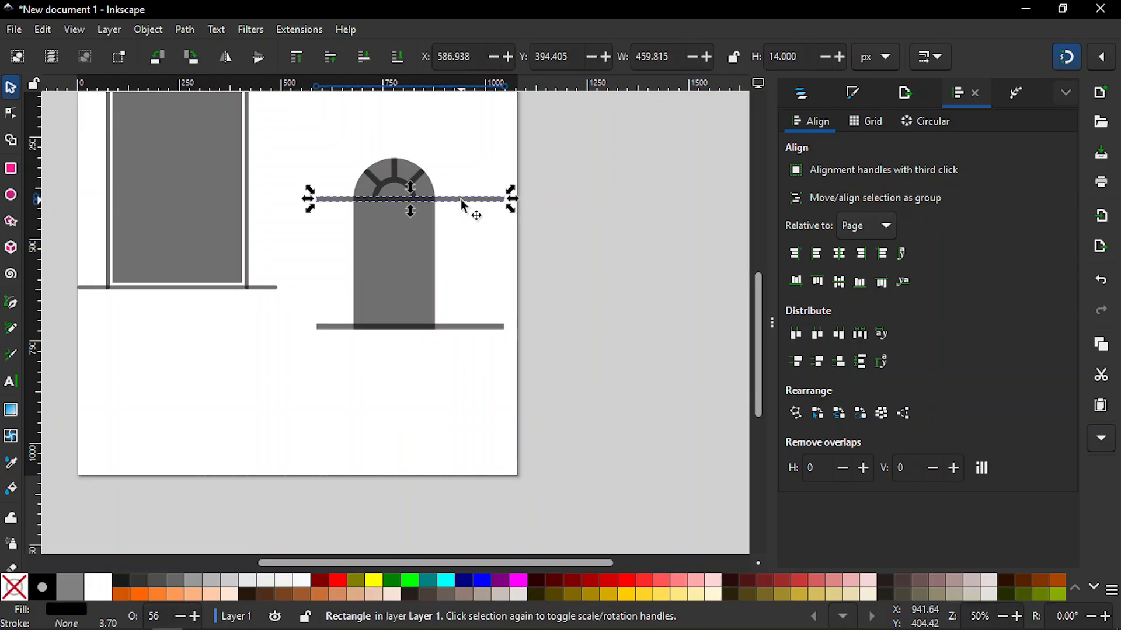
key(ctrl+d)
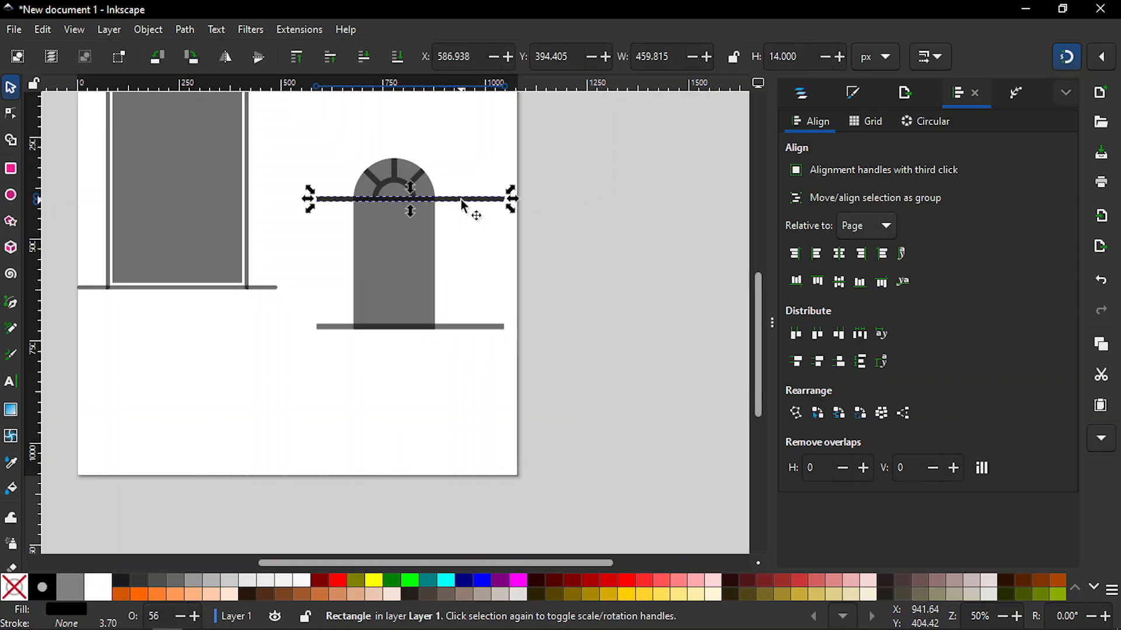
key(plus)
key(plus)
key(plus)
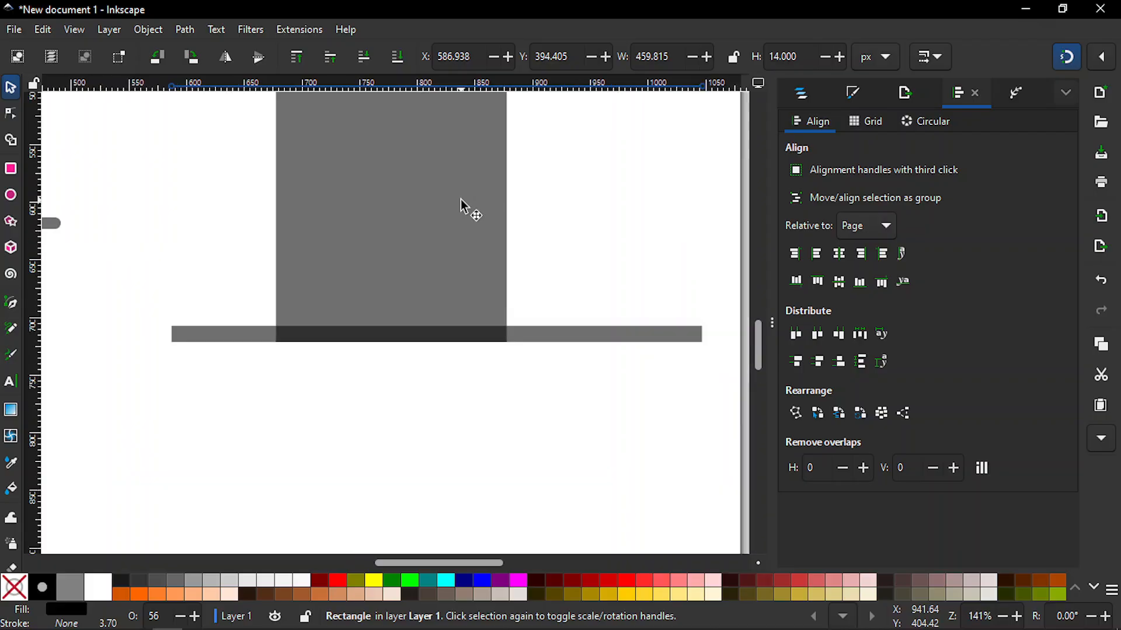
drag(760, 349, 759, 328)
drag(498, 194, 504, 224)
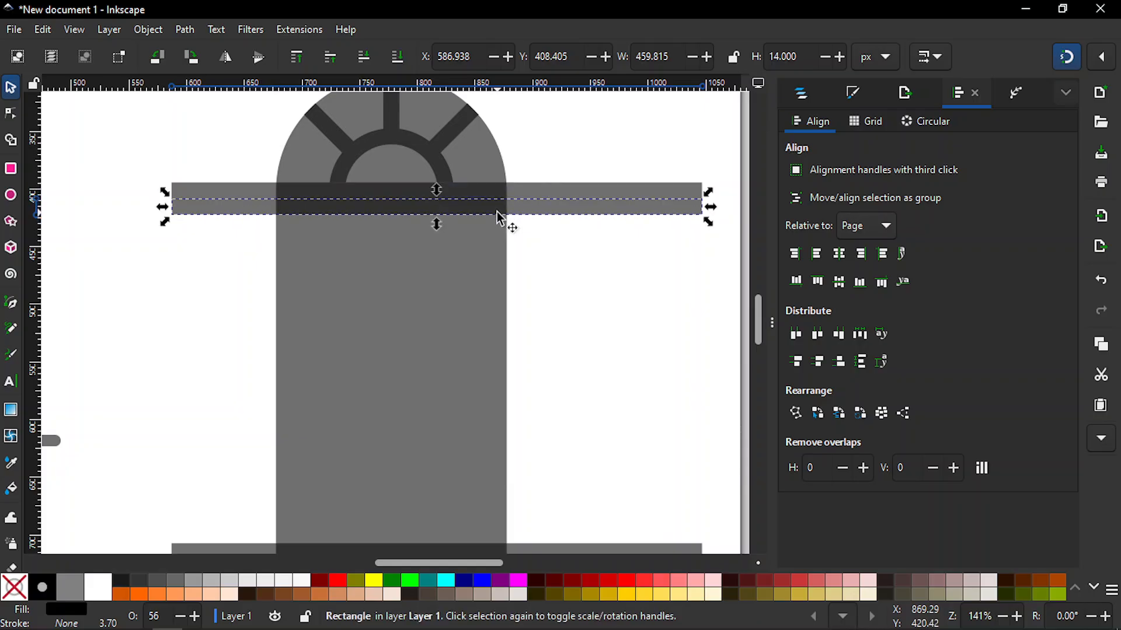
click(549, 271)
- Duplicate the lower of the two stacked bars and move the copy straight down into the panel's middle area
scroll(760, 317, down, 5)
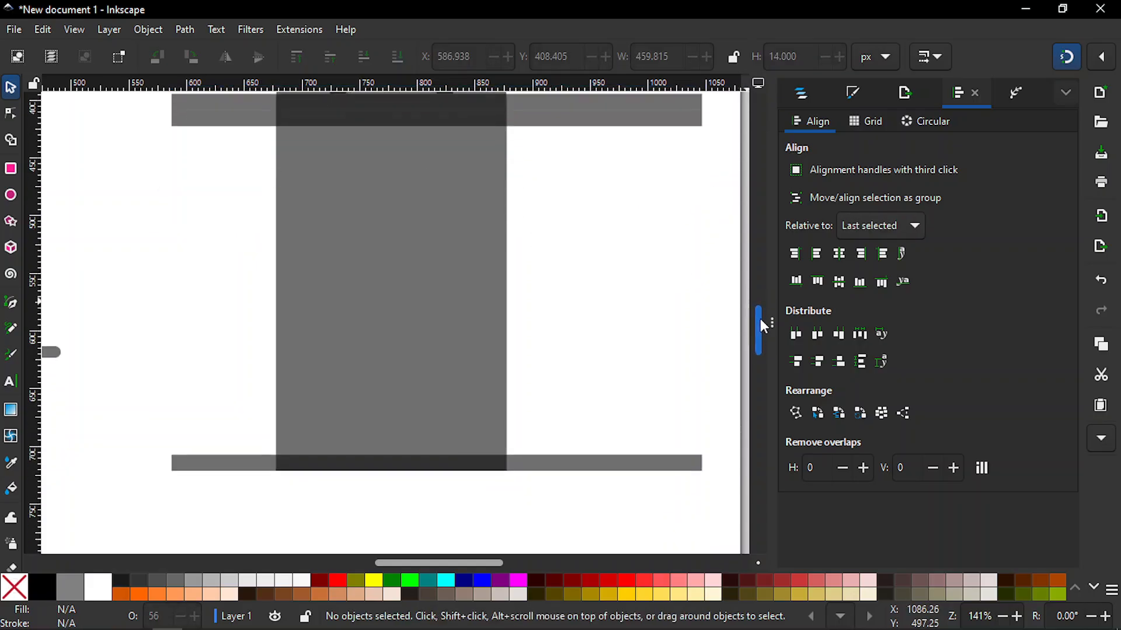
key(minus)
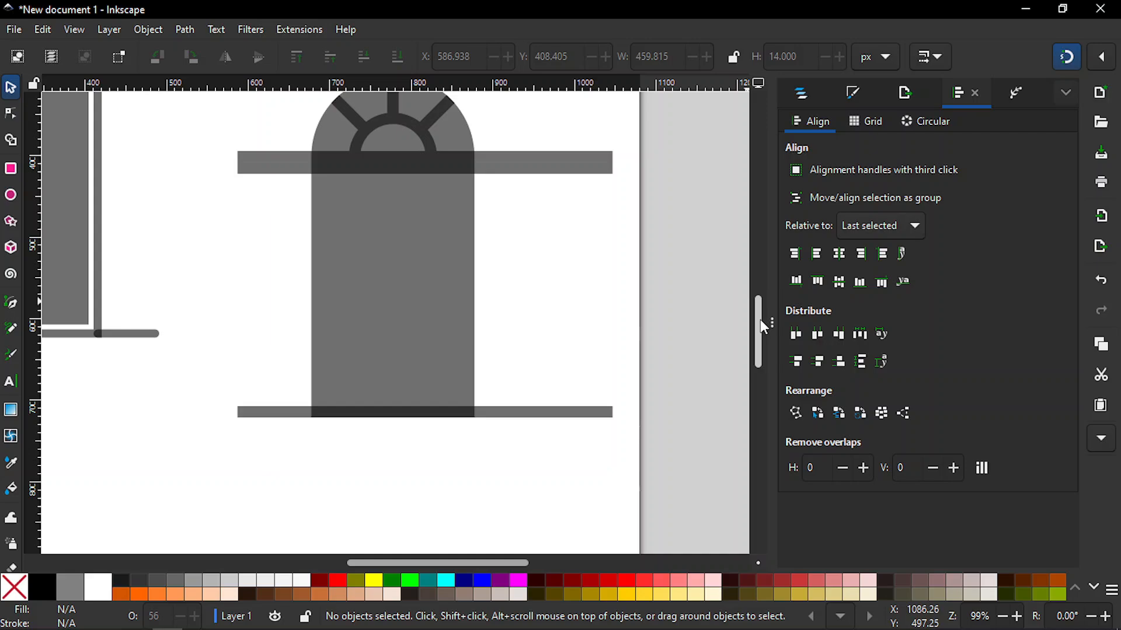
click(488, 171)
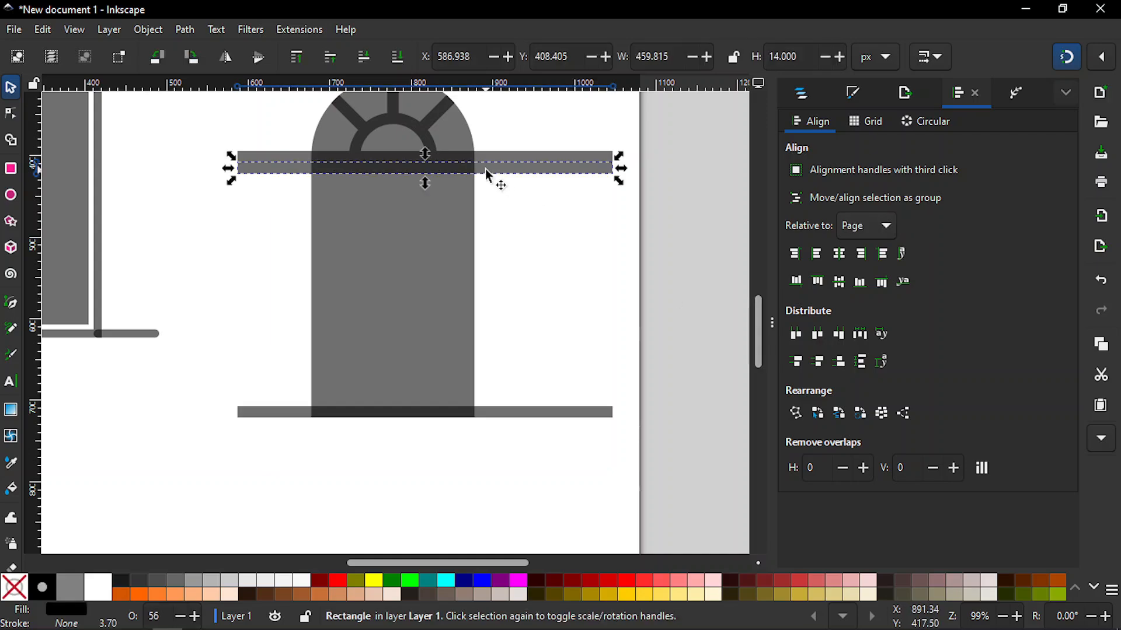
key(ctrl+d)
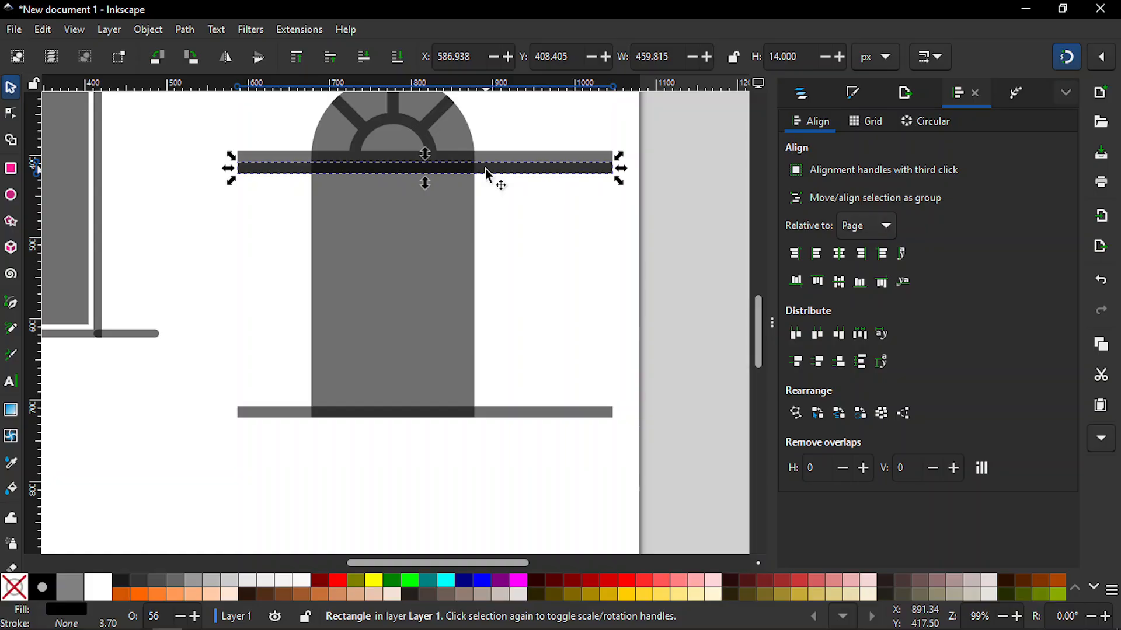
drag(492, 176, 489, 270)
- Distribute the lower stacked bar, the middle bar and the bottom bar evenly by their vertical centres
click(460, 170)
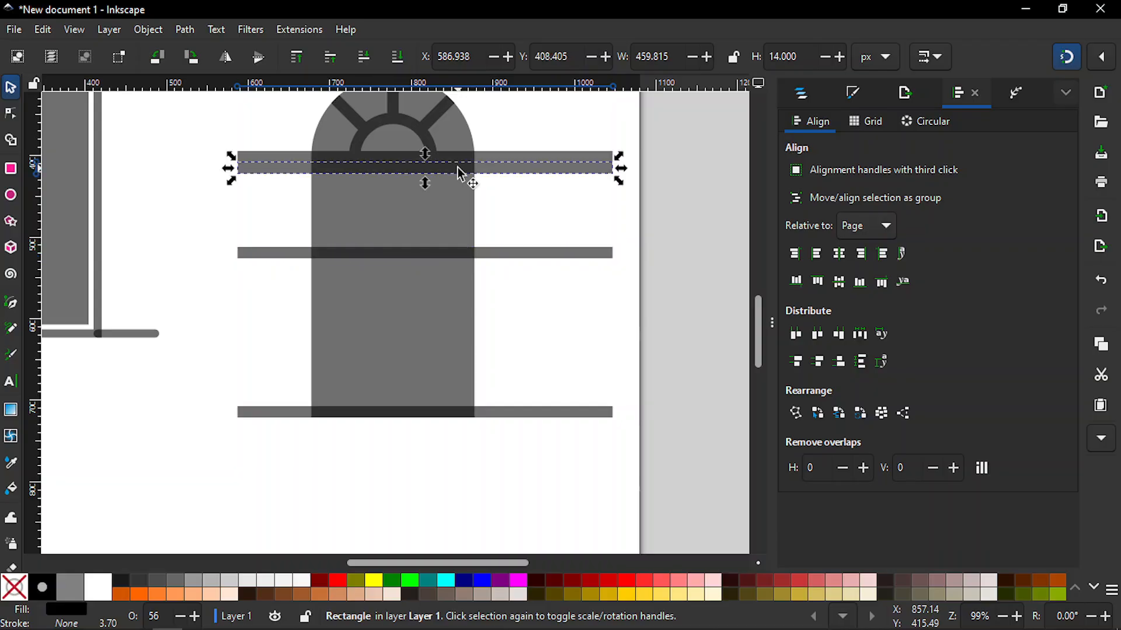
shift+click(481, 251)
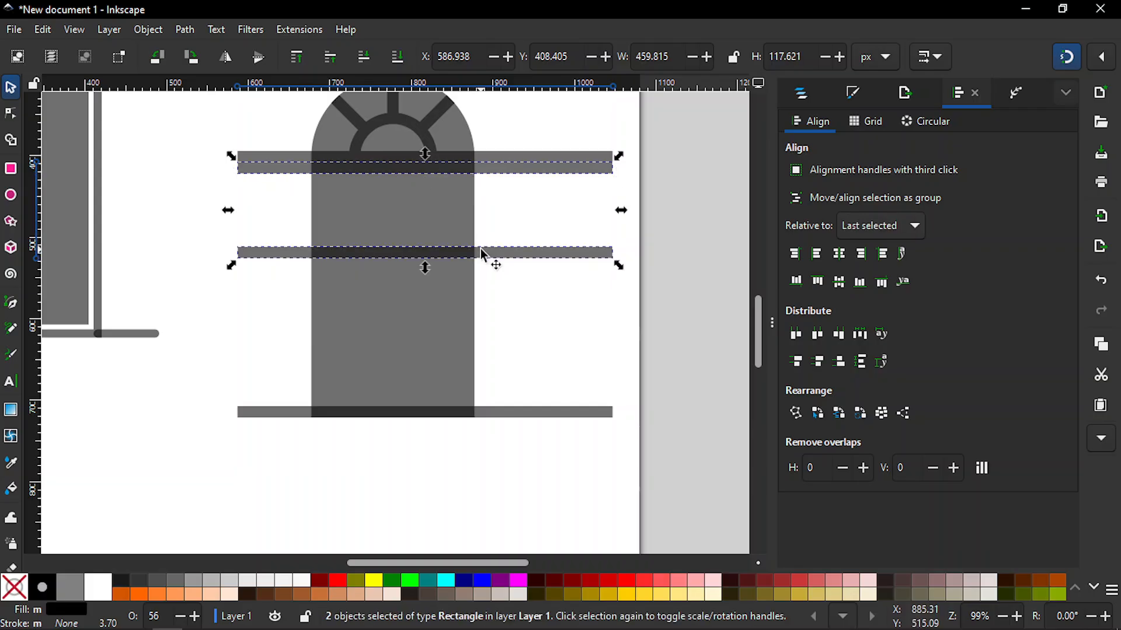
shift+click(492, 410)
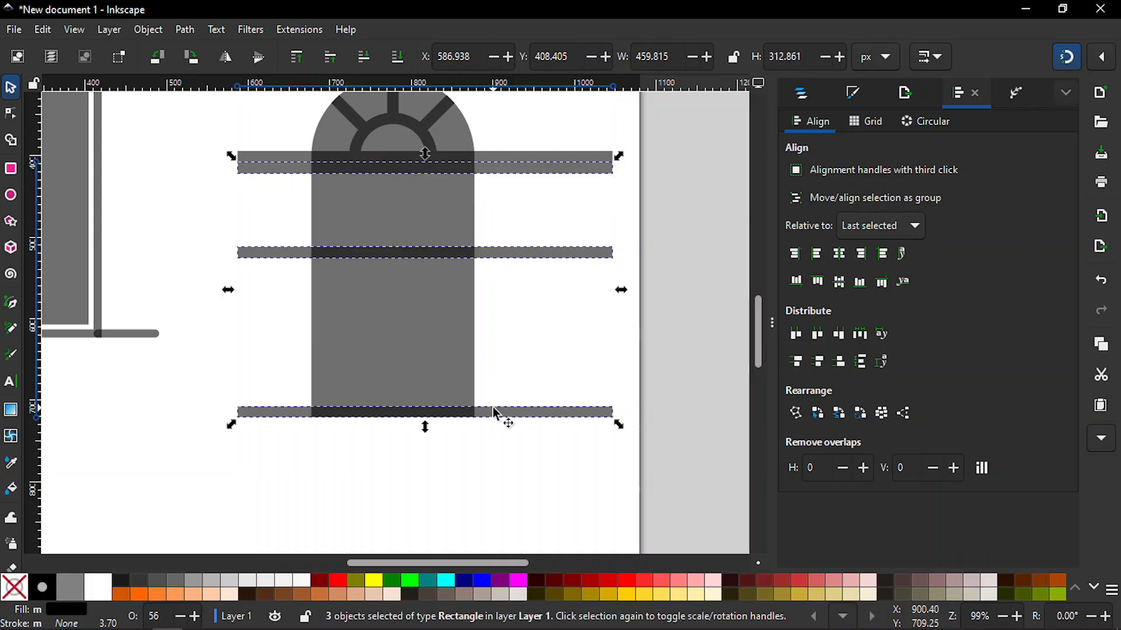
click(821, 359)
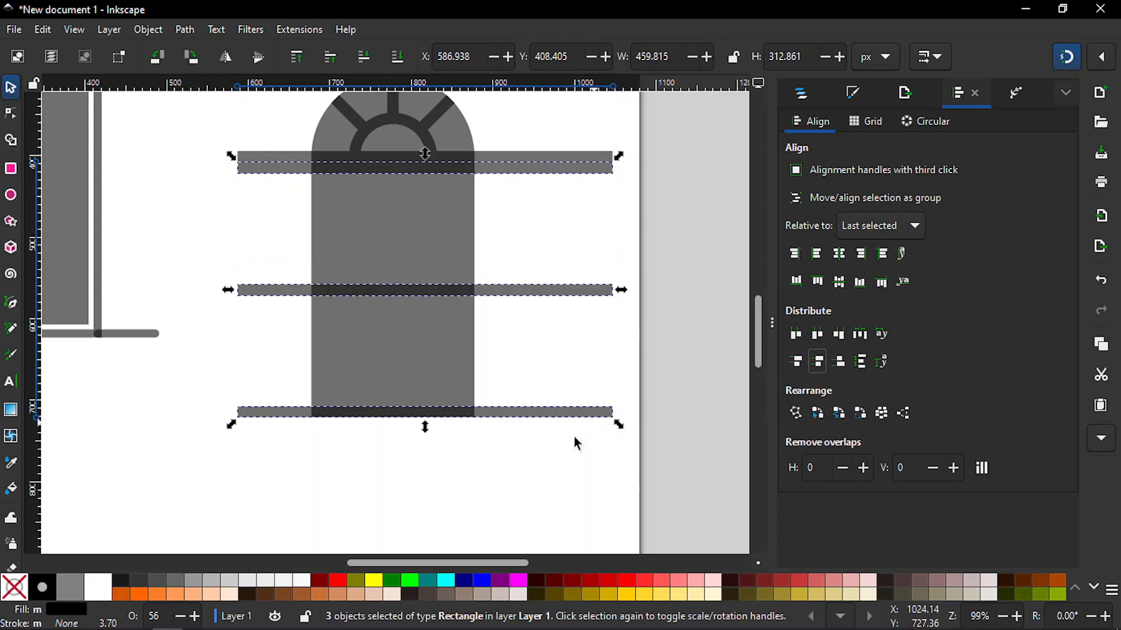
click(528, 480)
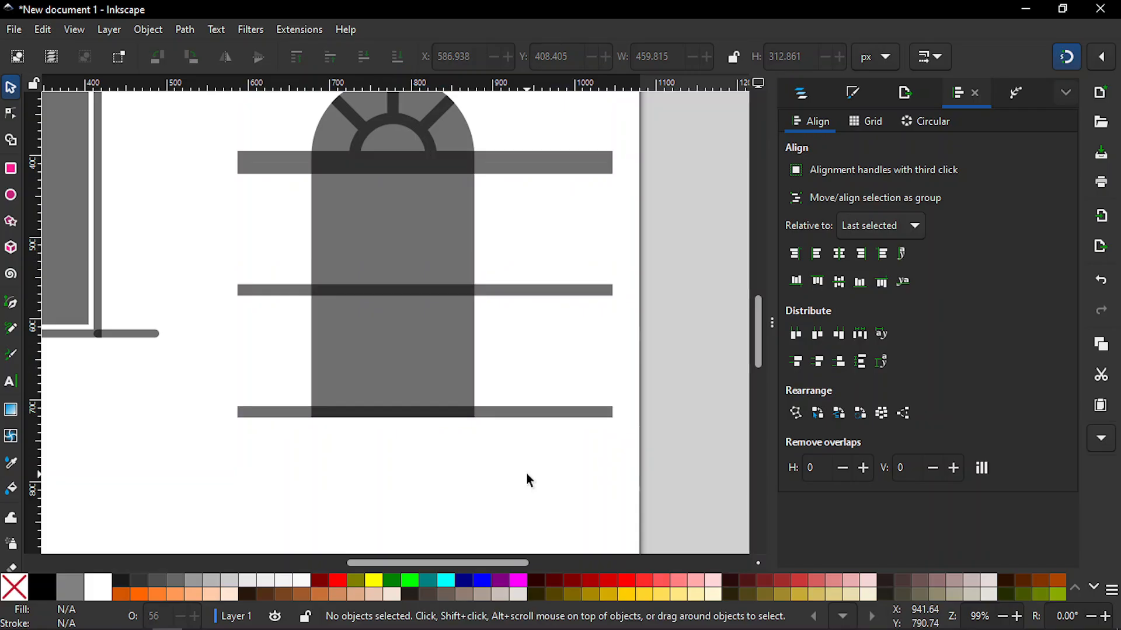
- Delete the lower of the two stacked bars under the sunburst
click(531, 171)
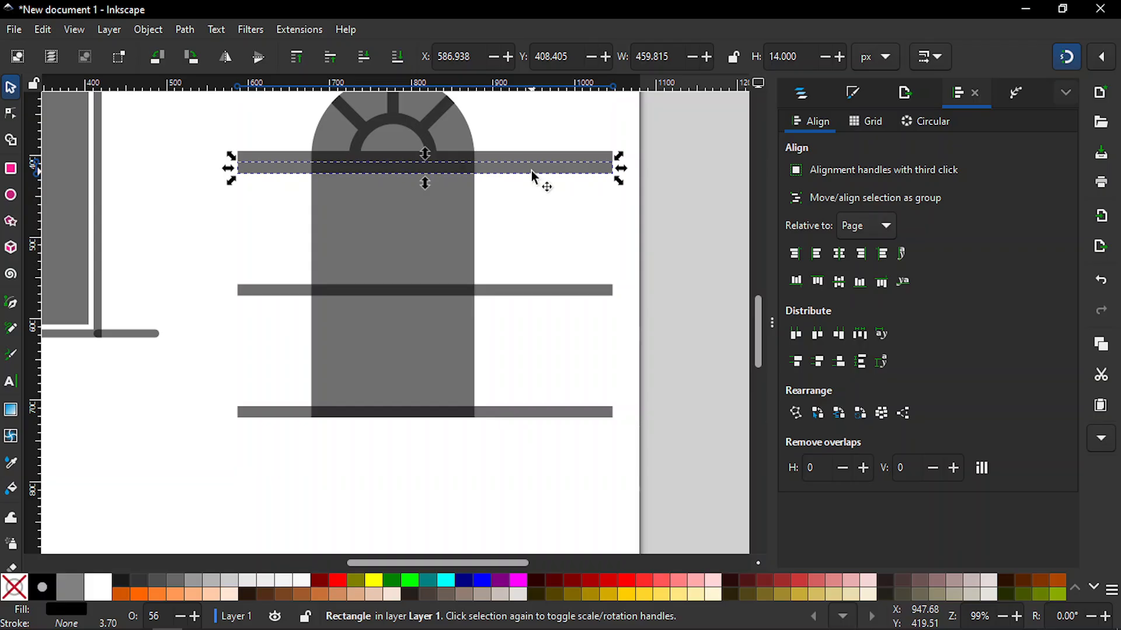
key(Escape)
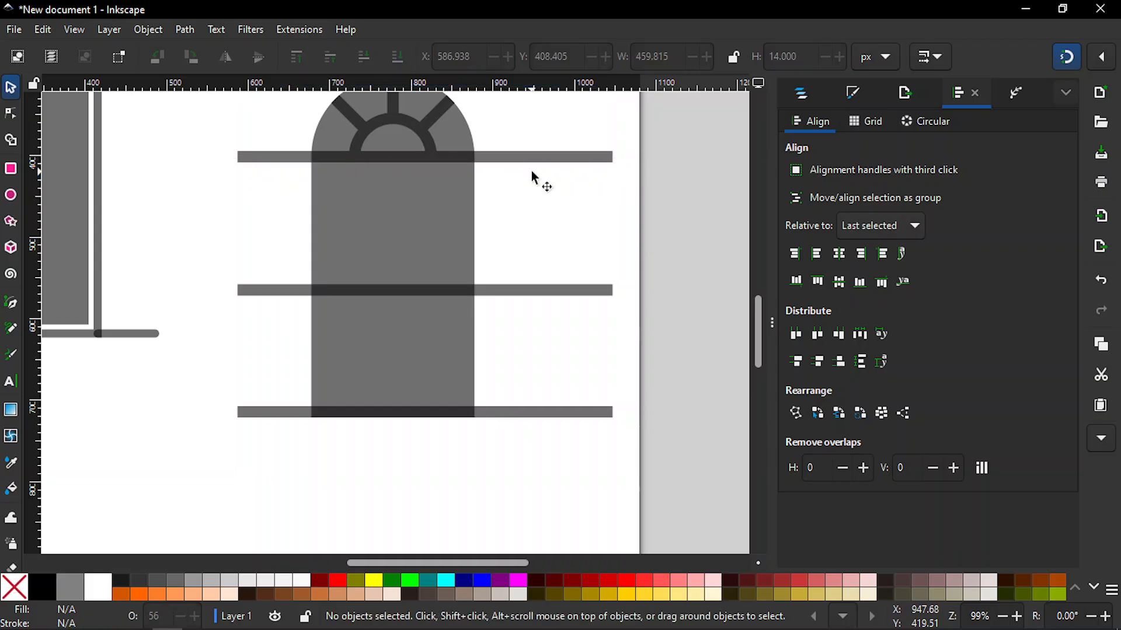
- Set the bottom bar's height to 20 px and rotate the bar 90° clockwise
click(472, 414)
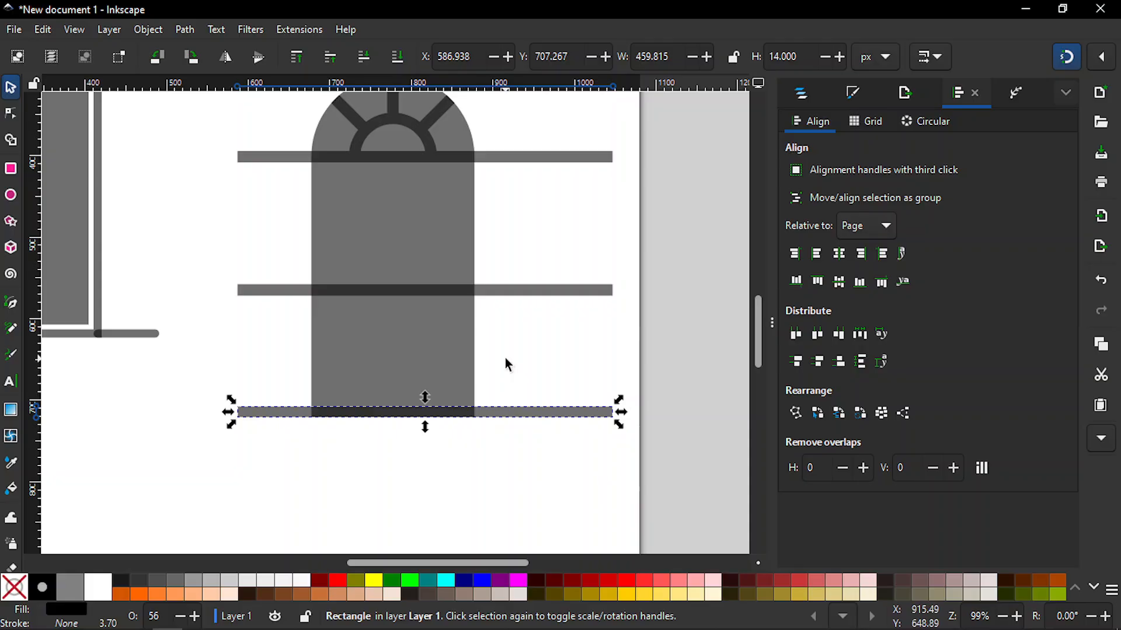
click(786, 51)
key(BackSpace)
key(BackSpace)
key(BackSpace)
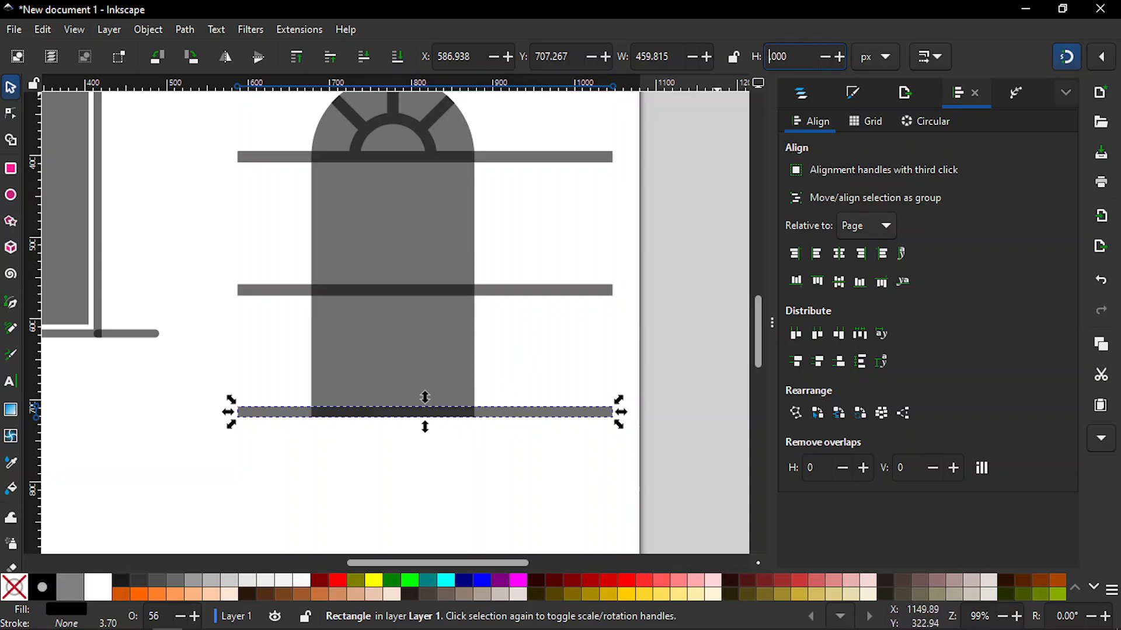
text(20.)
key(Return)
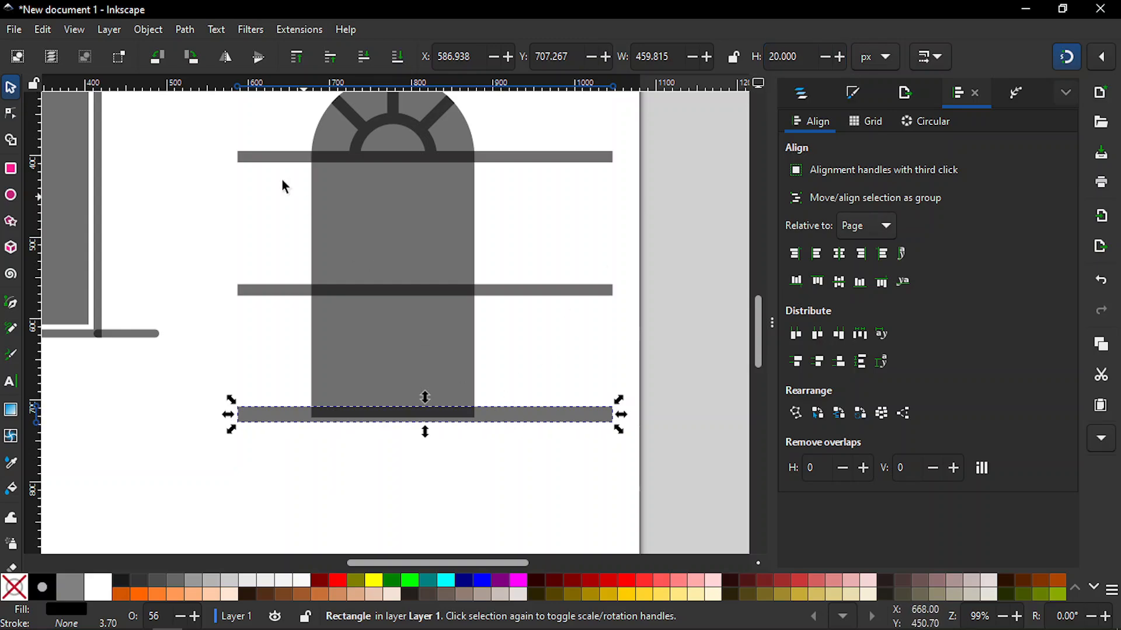
click(191, 57)
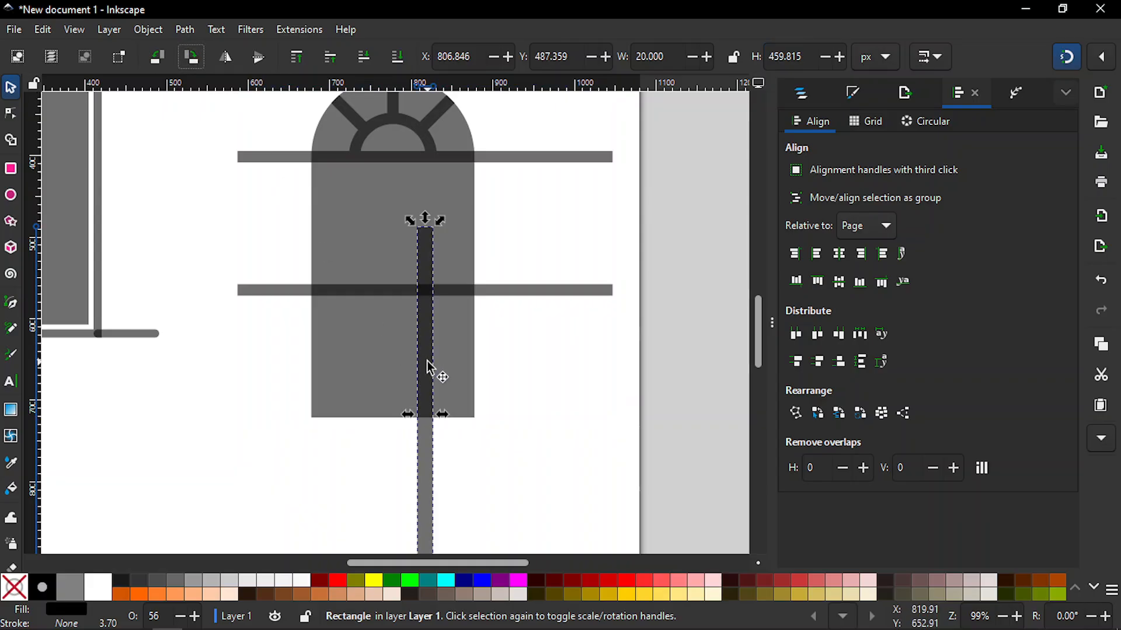
- Move the vertical bar onto the arched panel's centreline, with its upper end overlapping the bar under the sunburst
drag(427, 360, 395, 289)
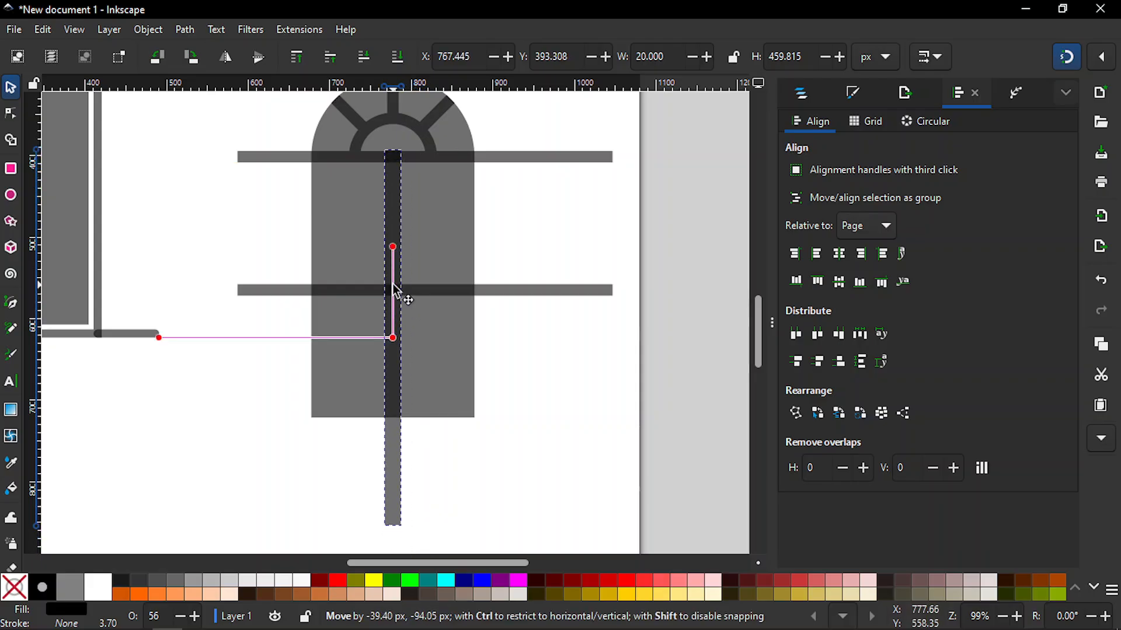
drag(393, 284, 393, 287)
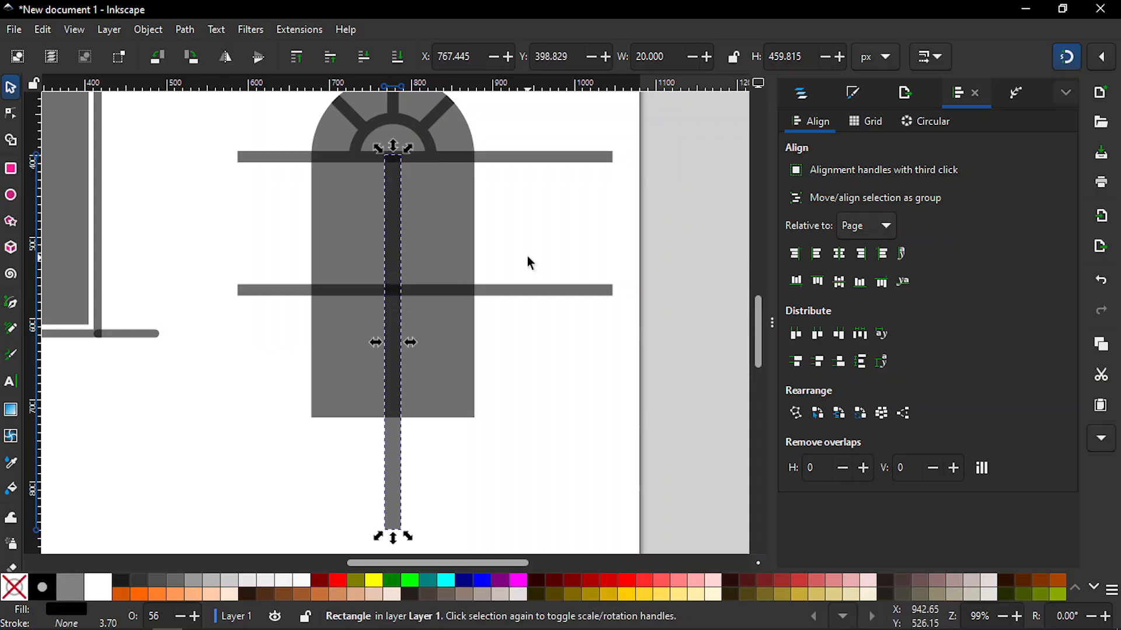
click(537, 249)
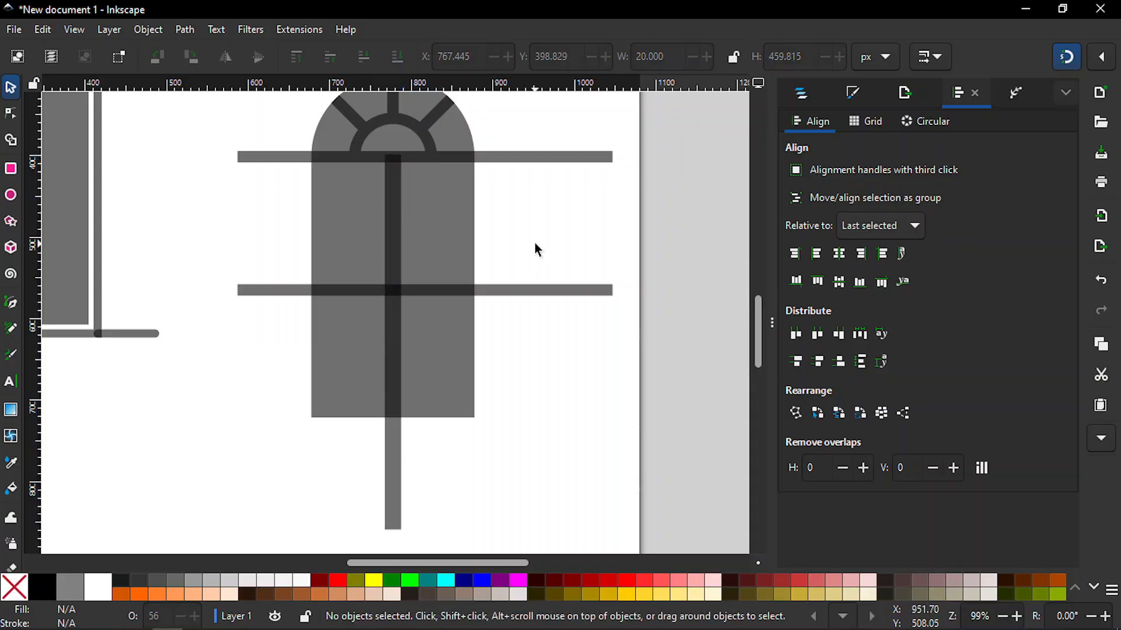
- Centre the vertical bar horizontally on the arched panel, relative to the last selected object
click(449, 251)
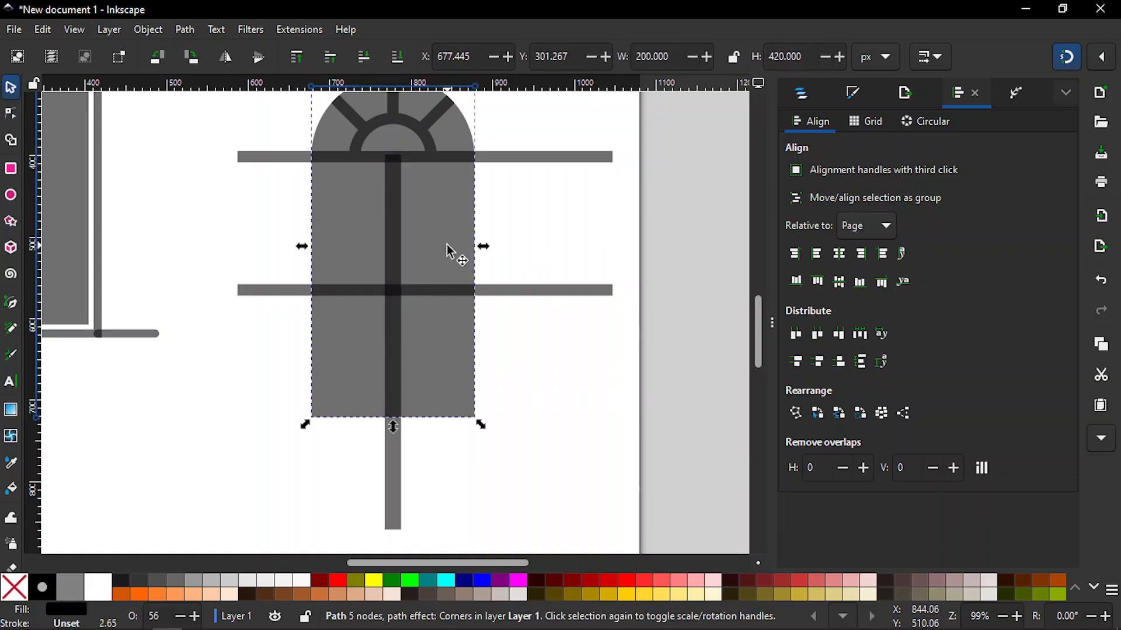
click(533, 367)
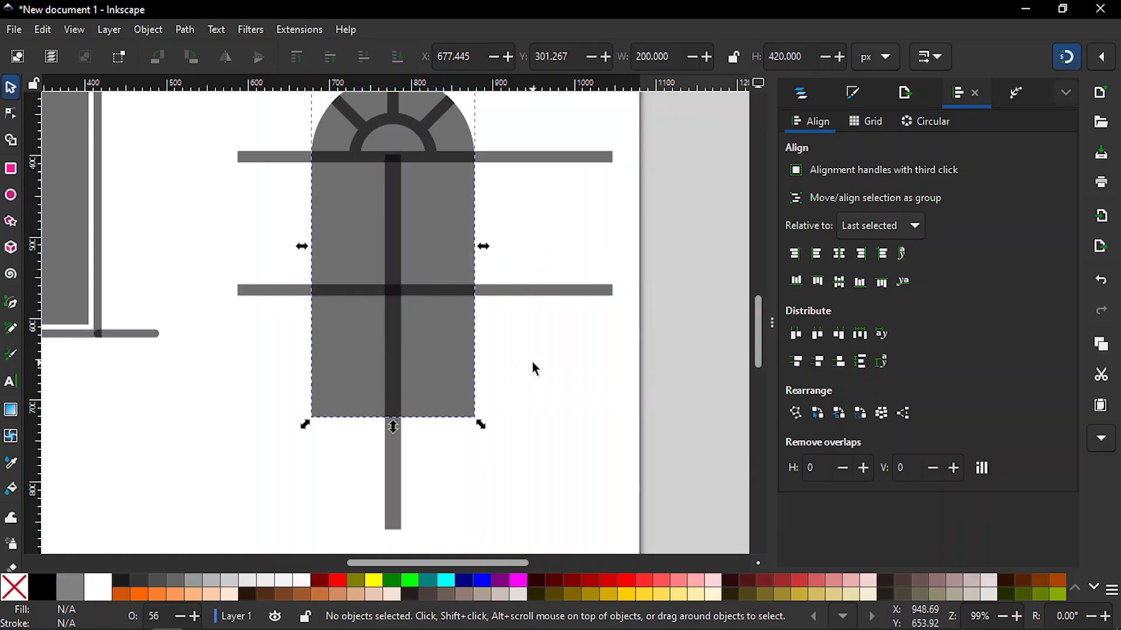
click(393, 363)
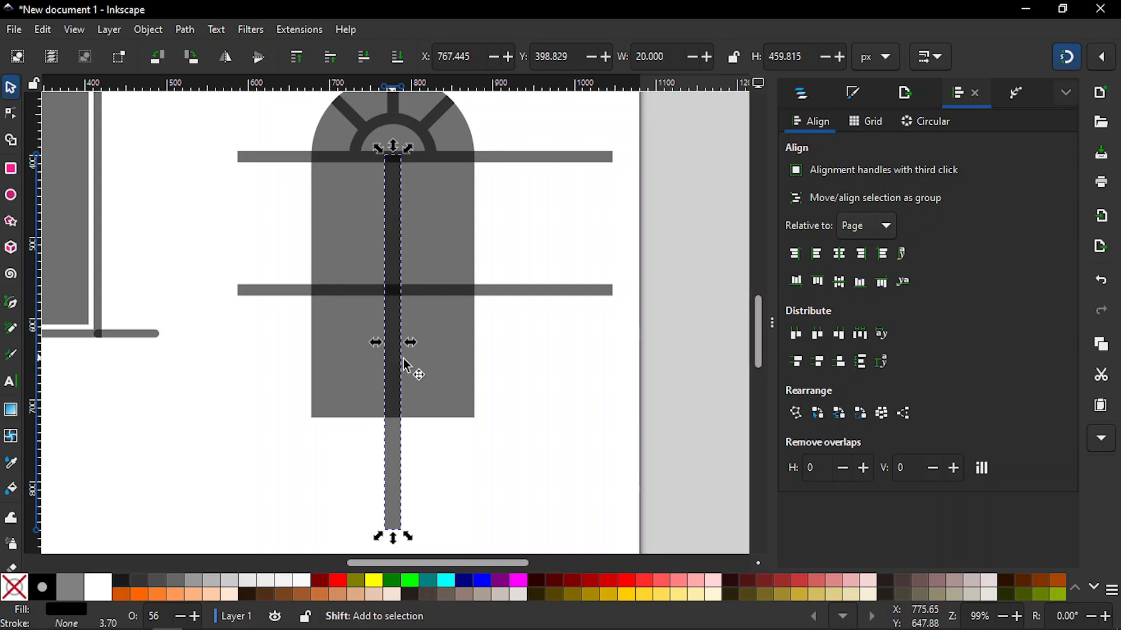
shift+click(451, 379)
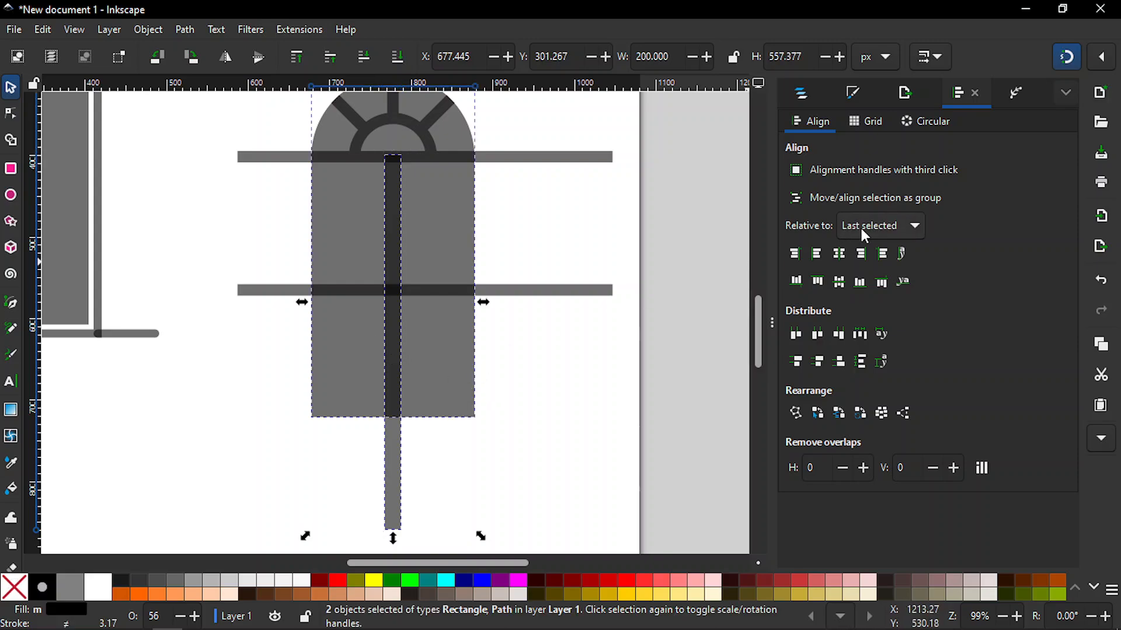
click(841, 258)
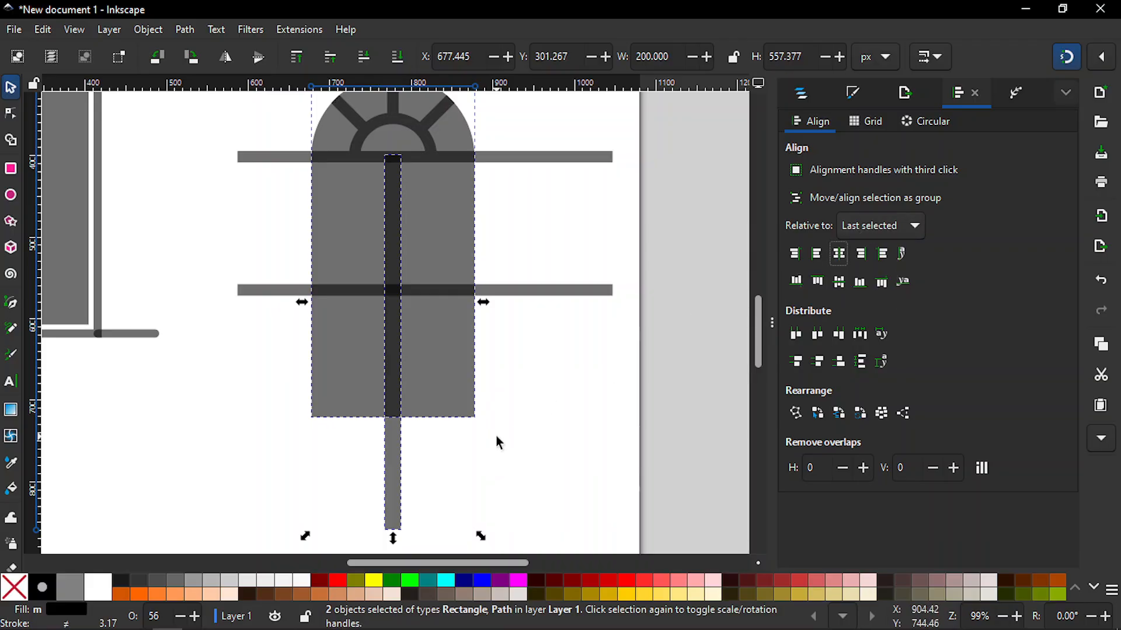
click(590, 394)
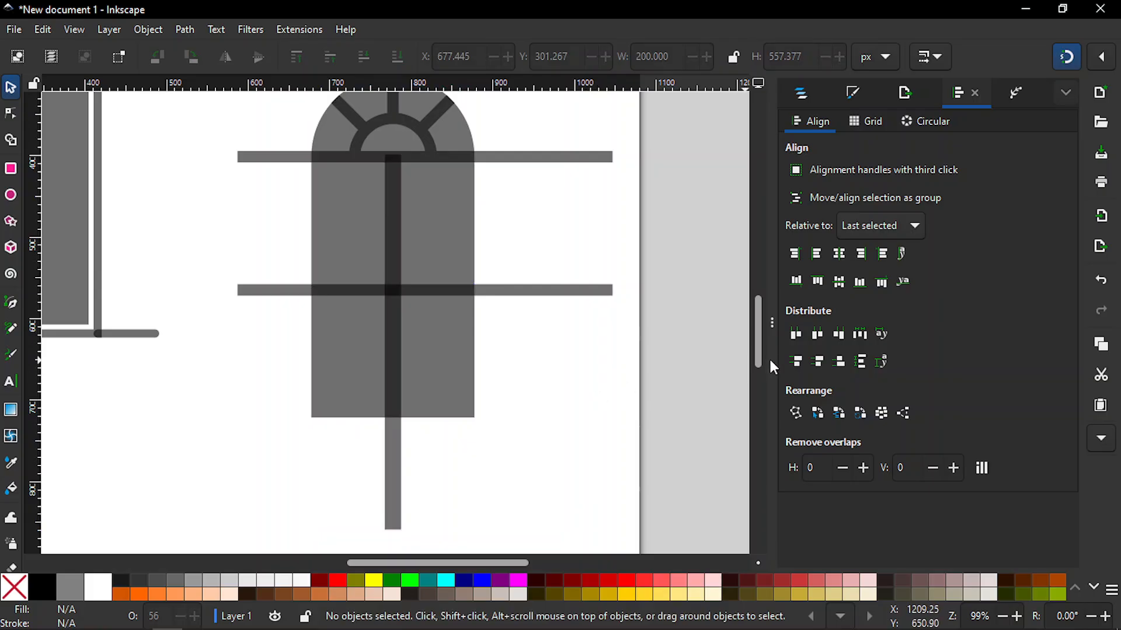
- Convert the upper, middle and vertical bars from rectangles to paths and set their fill to black
drag(759, 349, 759, 342)
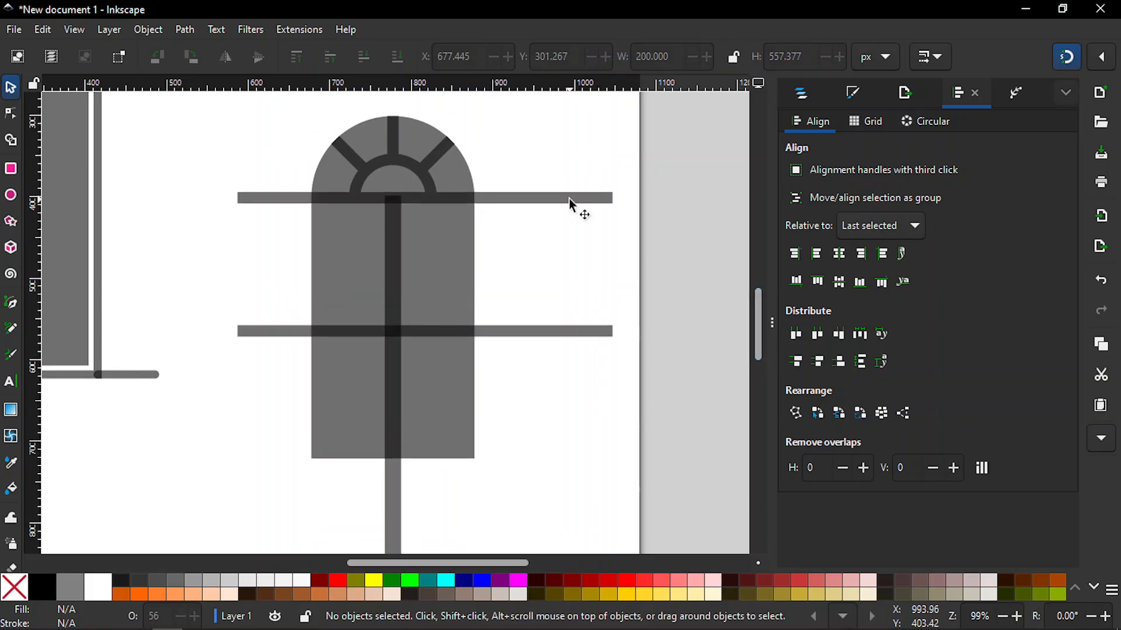
click(551, 198)
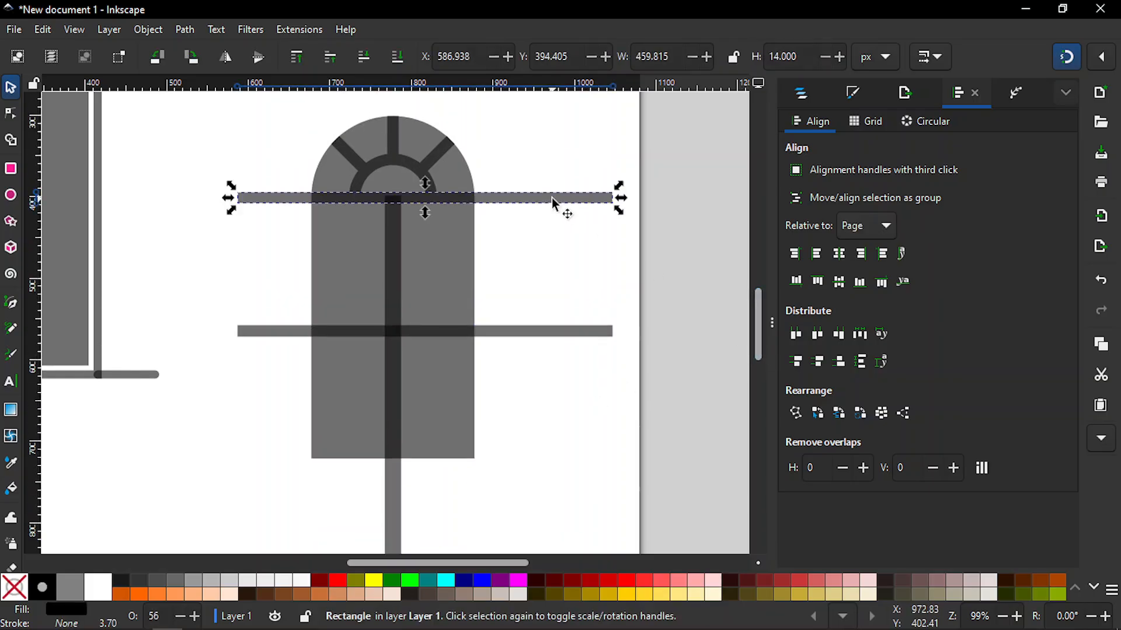
click(795, 104)
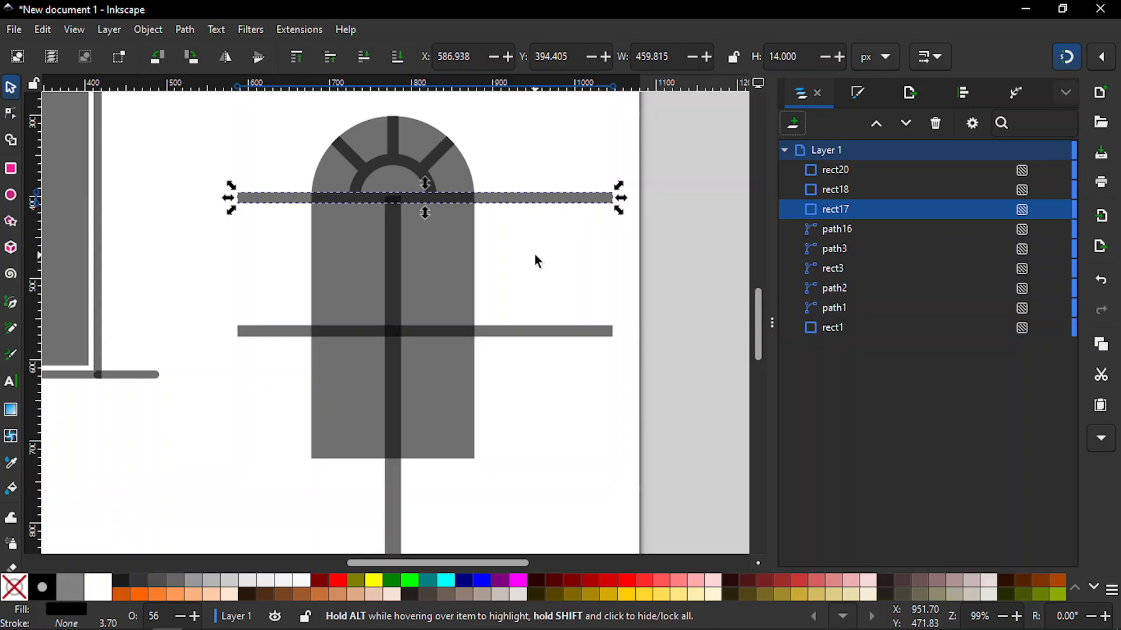
shift+click(345, 332)
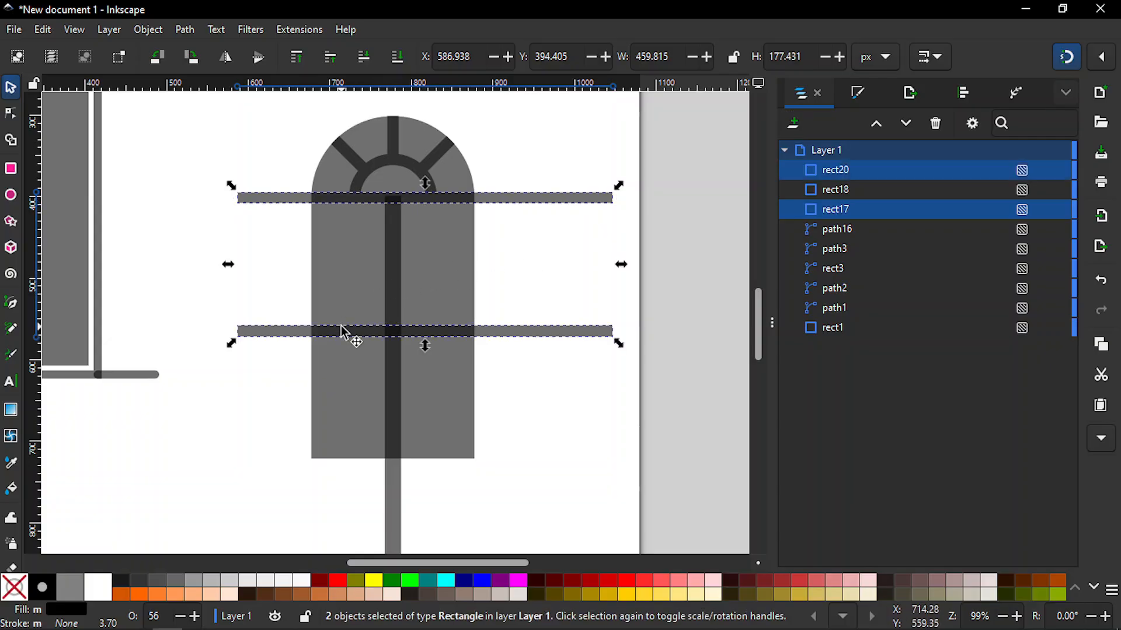
shift+click(392, 401)
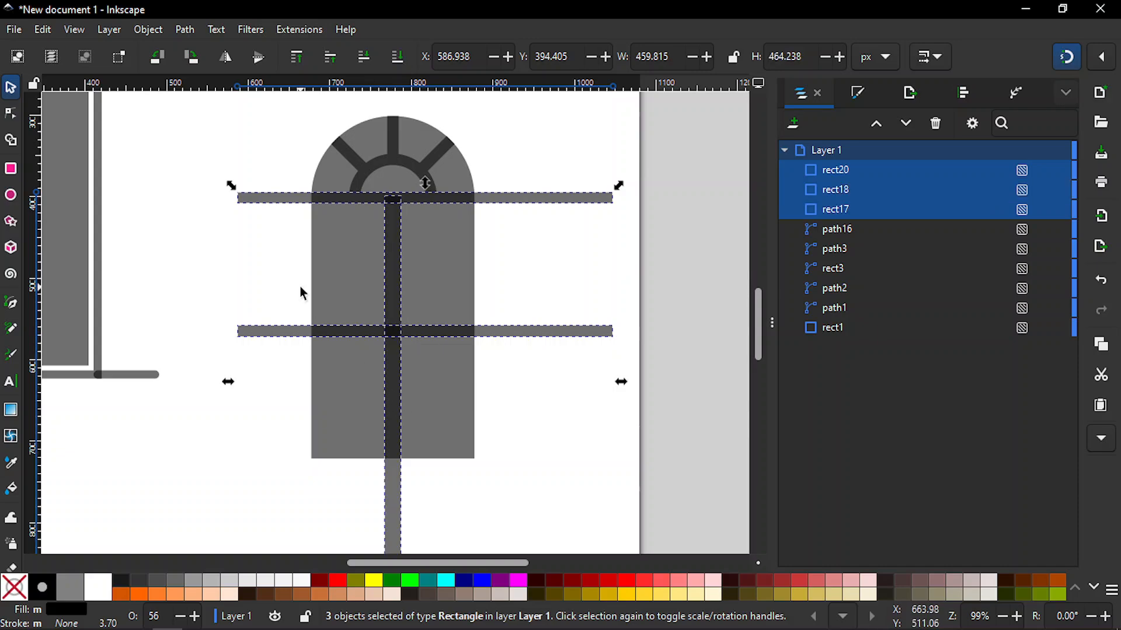
click(184, 32)
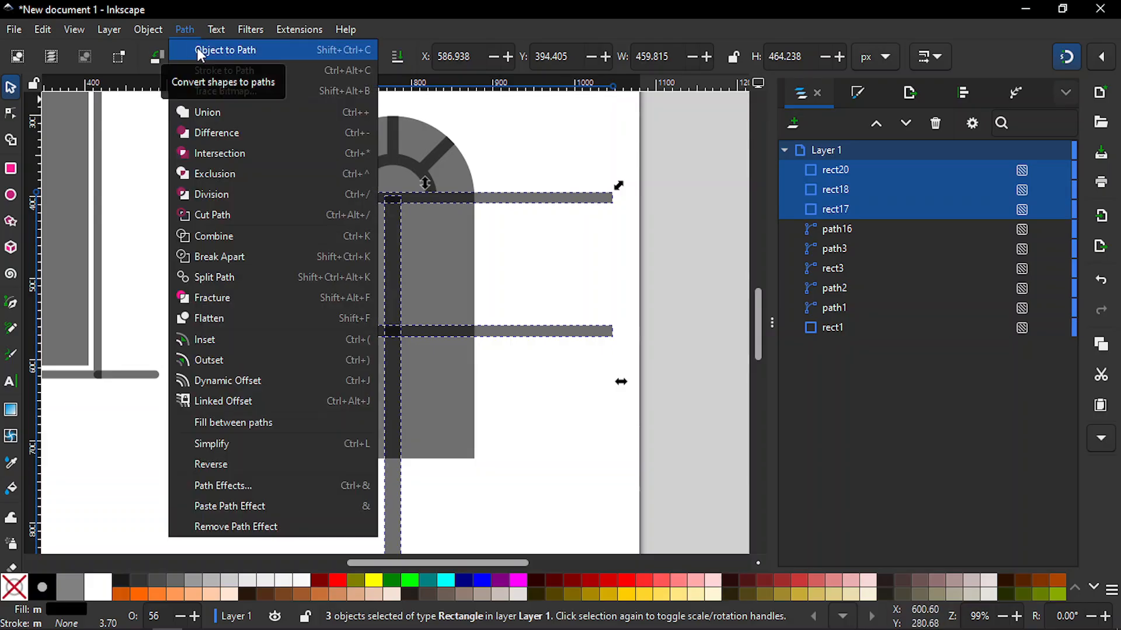
click(201, 54)
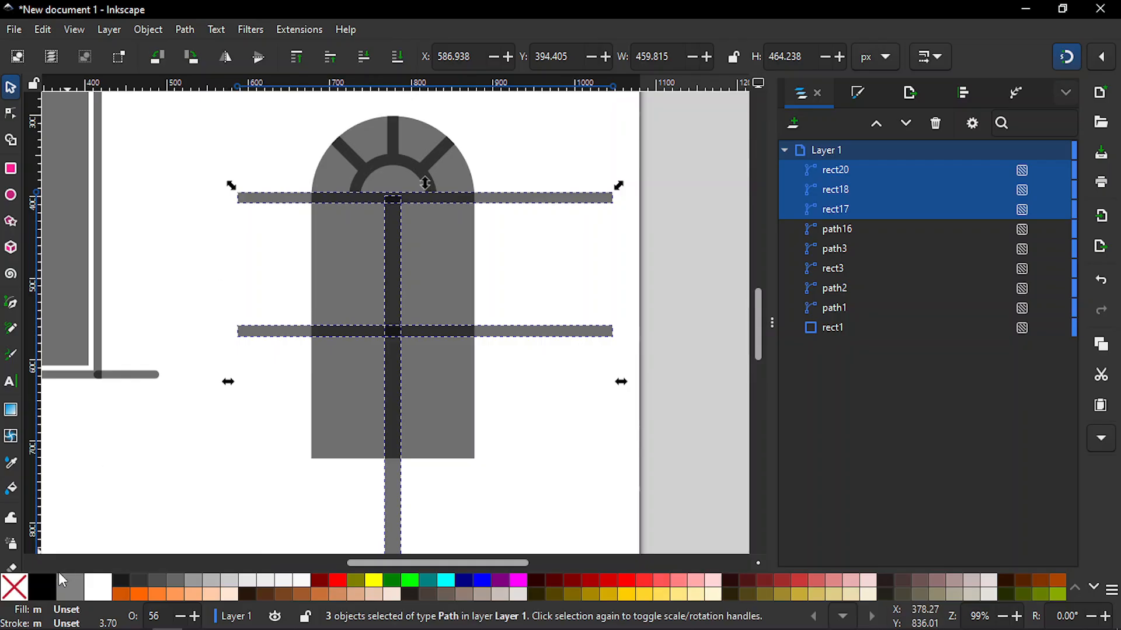
click(38, 591)
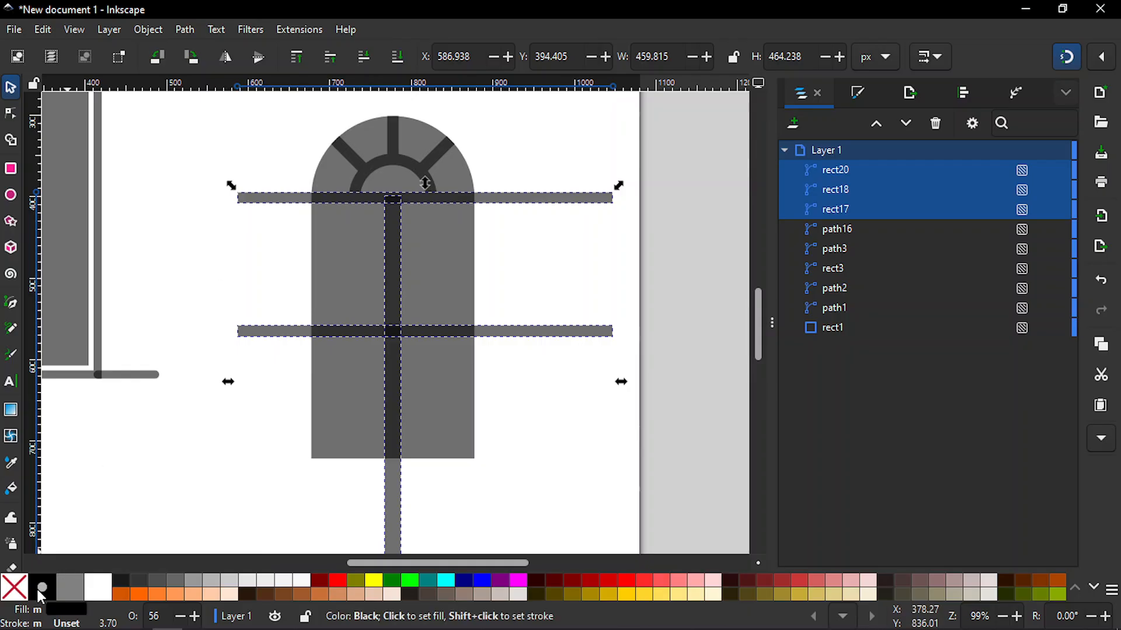
click(203, 483)
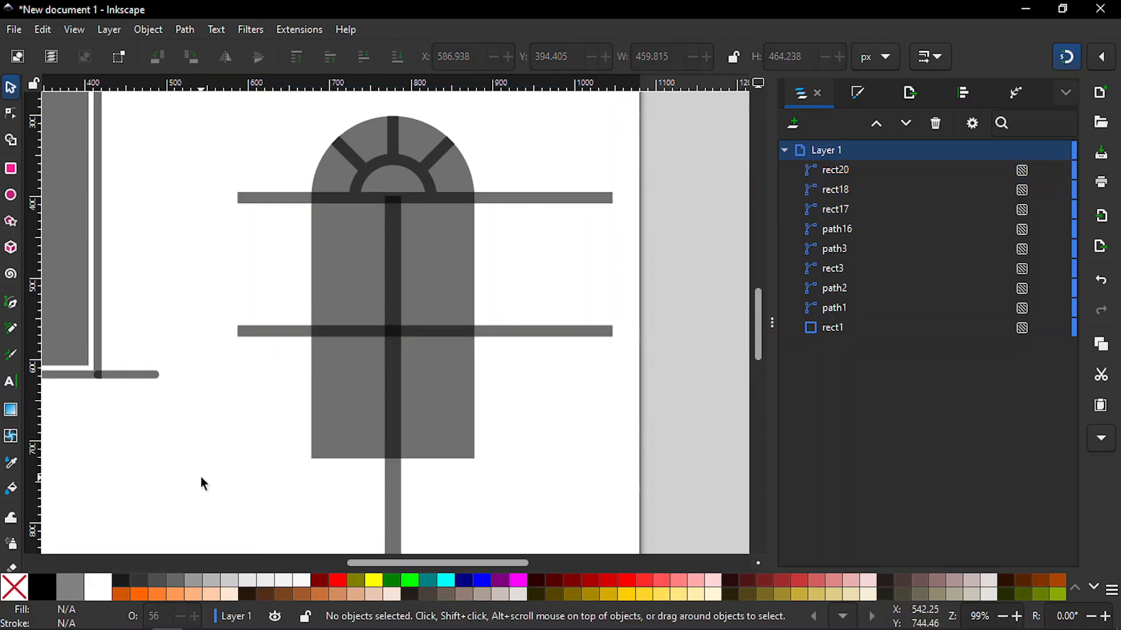
- Examine the nodes of the converted upper, vertical and middle bars one by one
key(n)
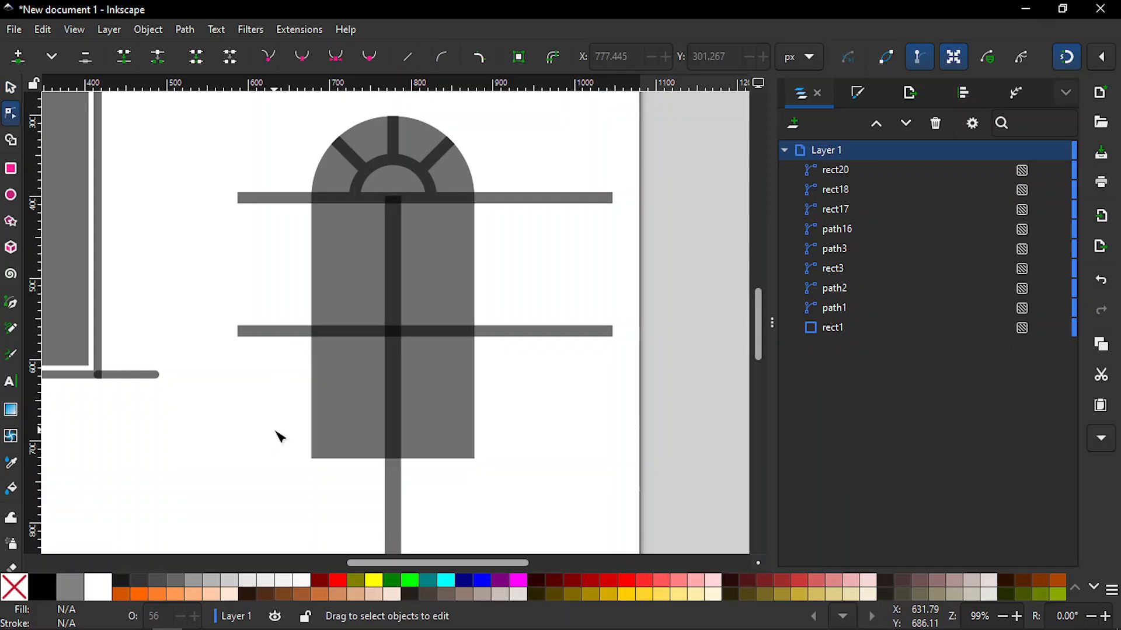
click(292, 201)
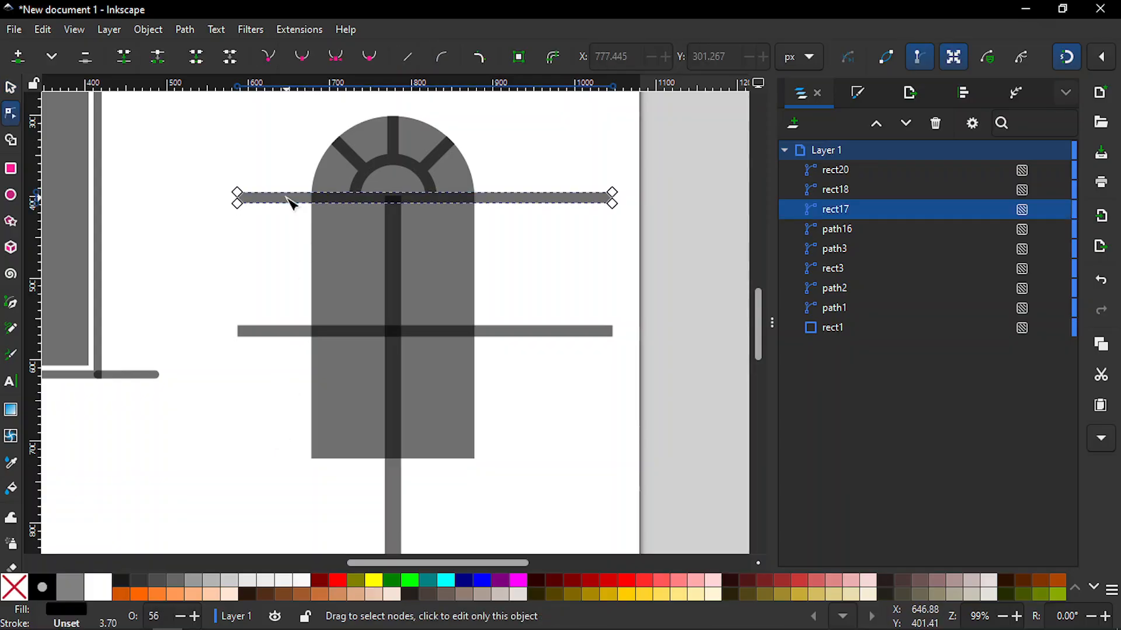
click(402, 248)
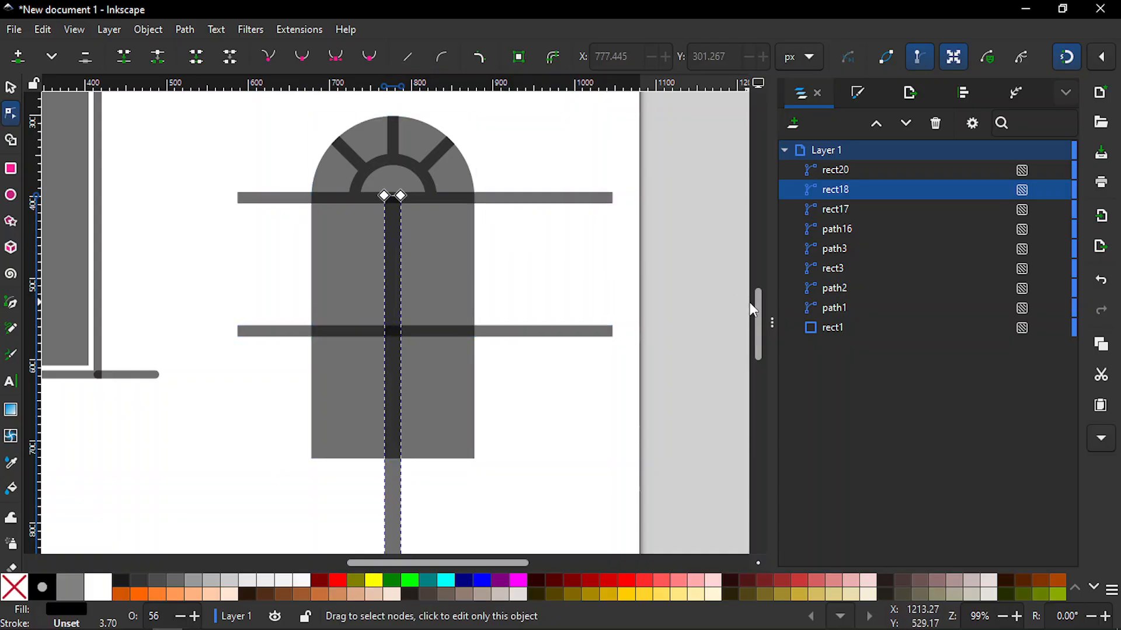
drag(755, 305, 758, 313)
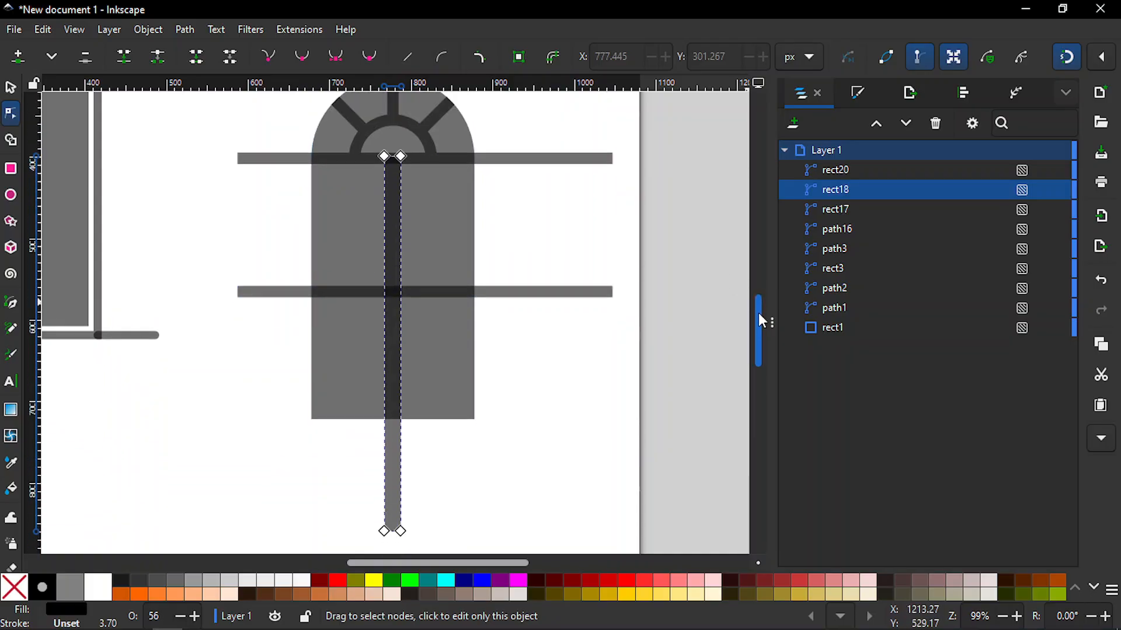
click(604, 298)
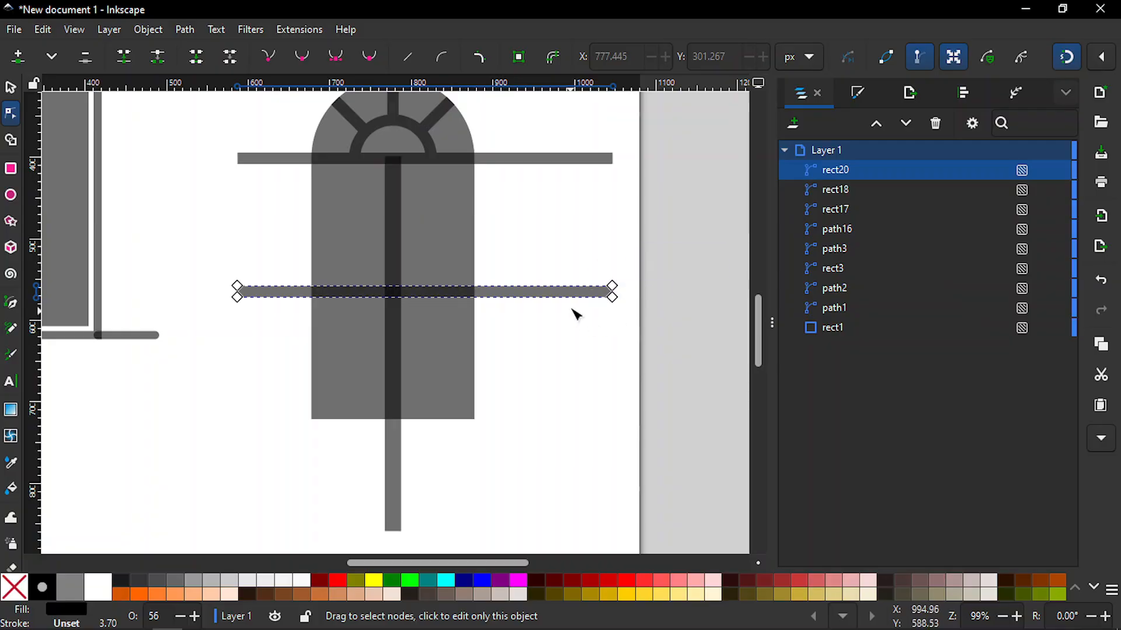
key(s)
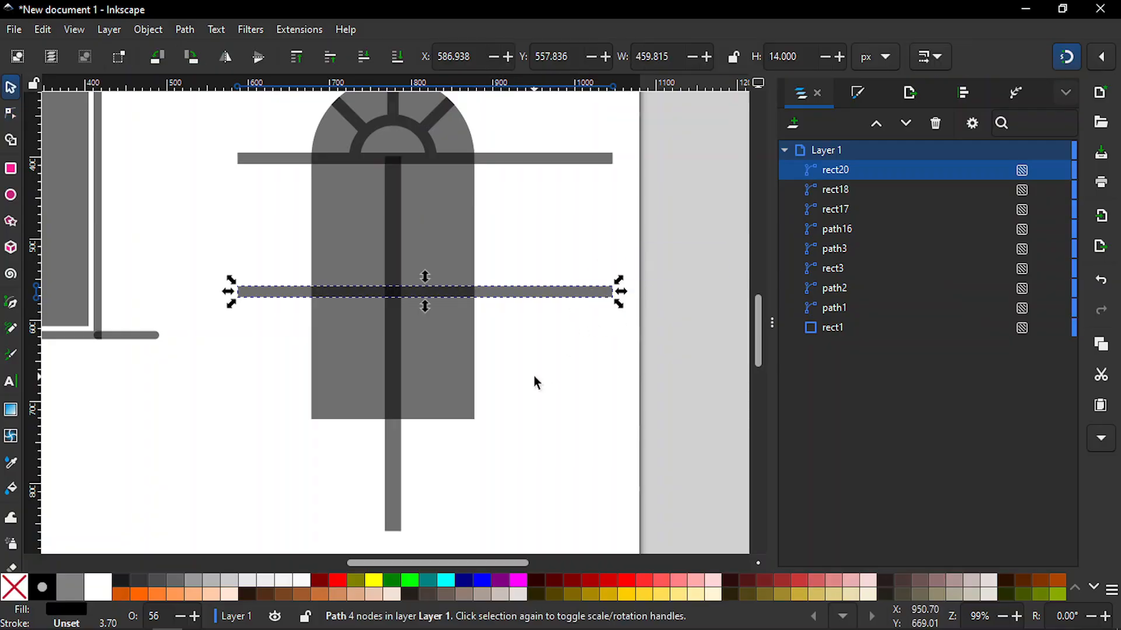
click(533, 377)
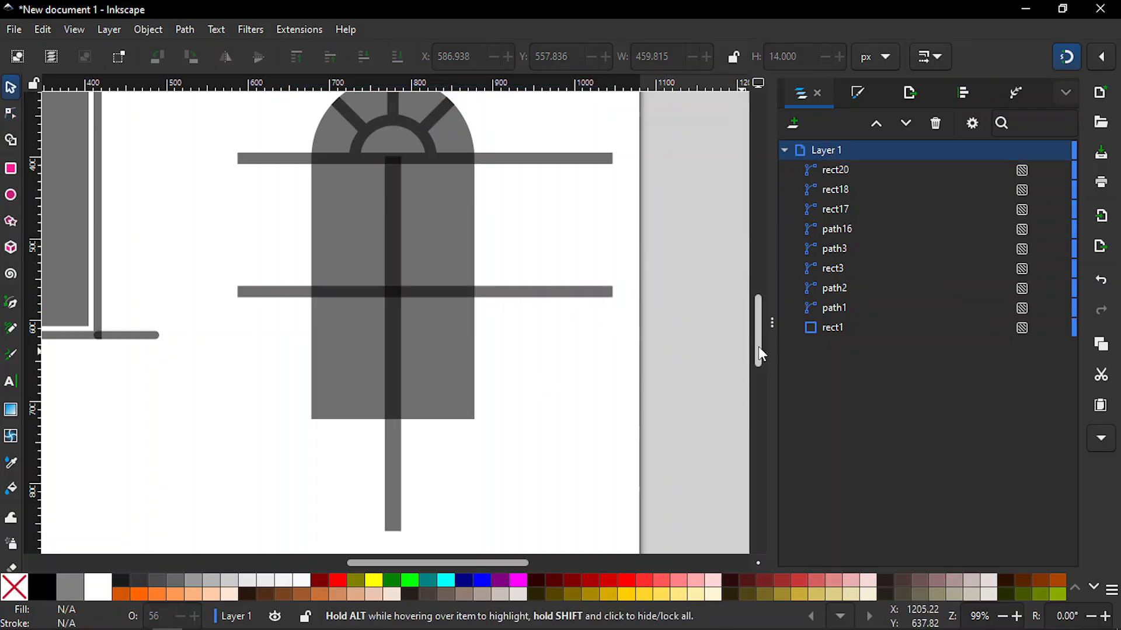
- Unite the sunburst frame, the upper and middle horizontal bars and the vertical bar into a single path
drag(758, 345, 759, 341)
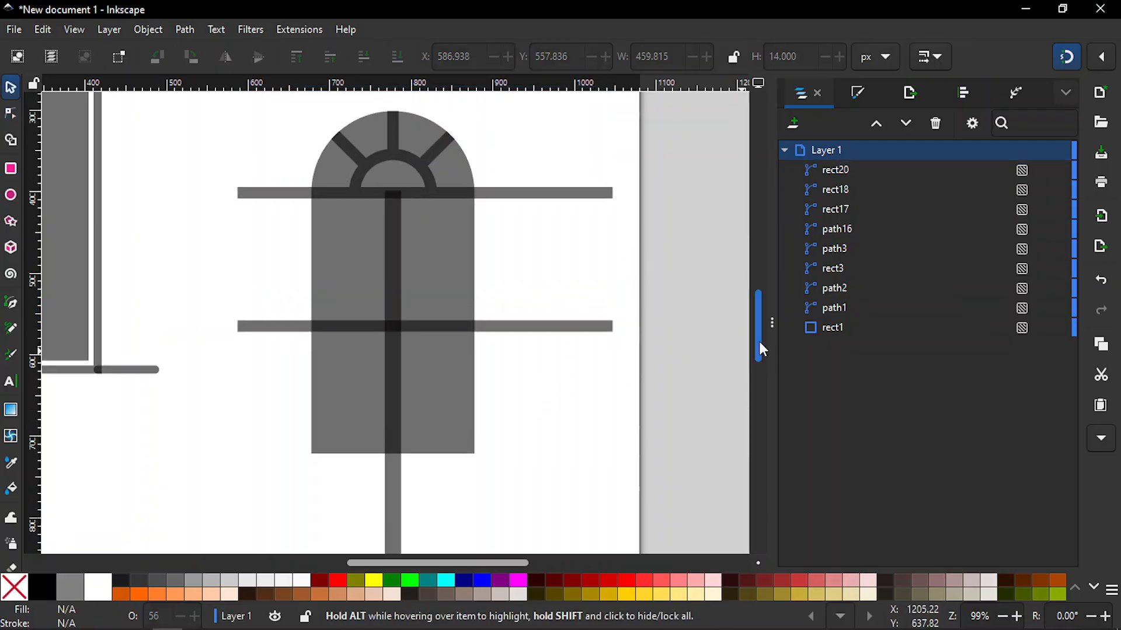
click(397, 144)
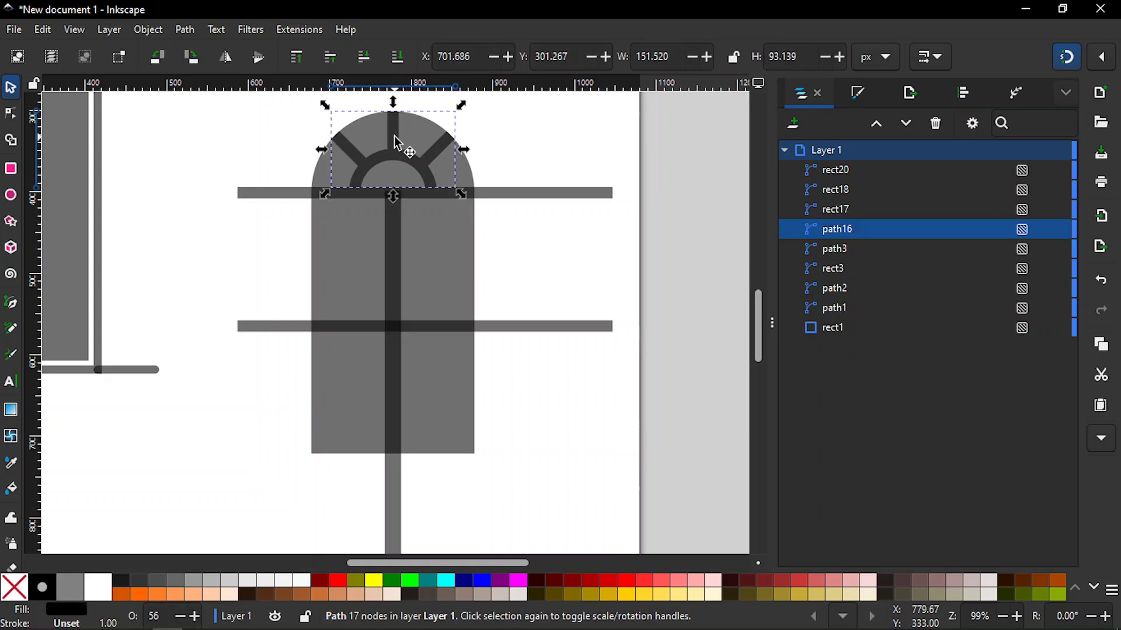
shift+click(511, 195)
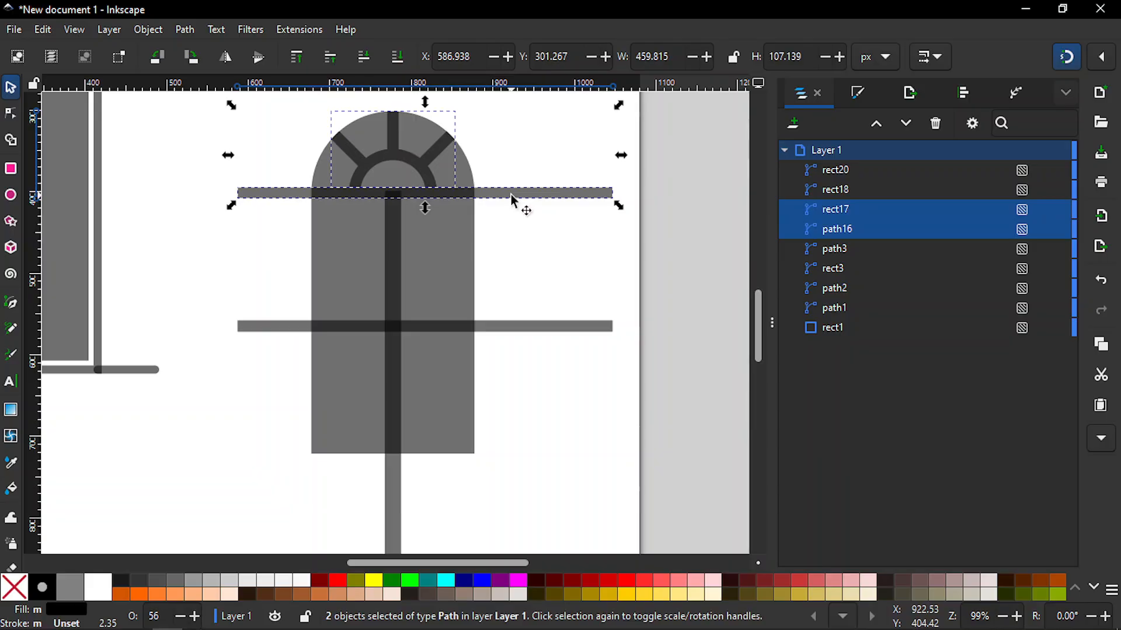
shift+click(394, 250)
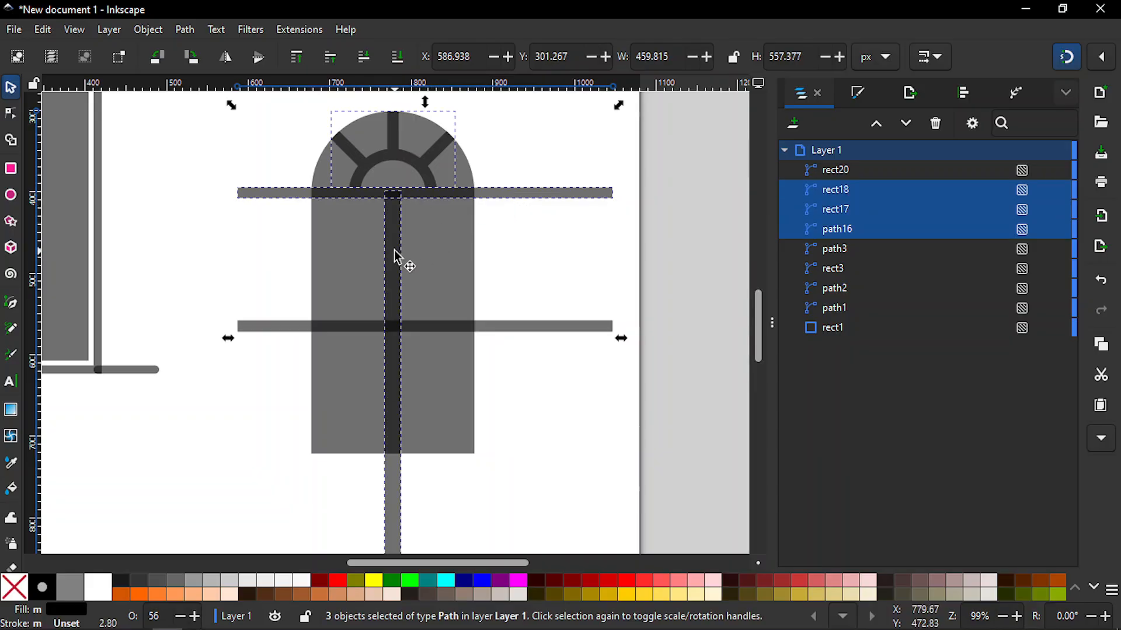
shift+click(499, 325)
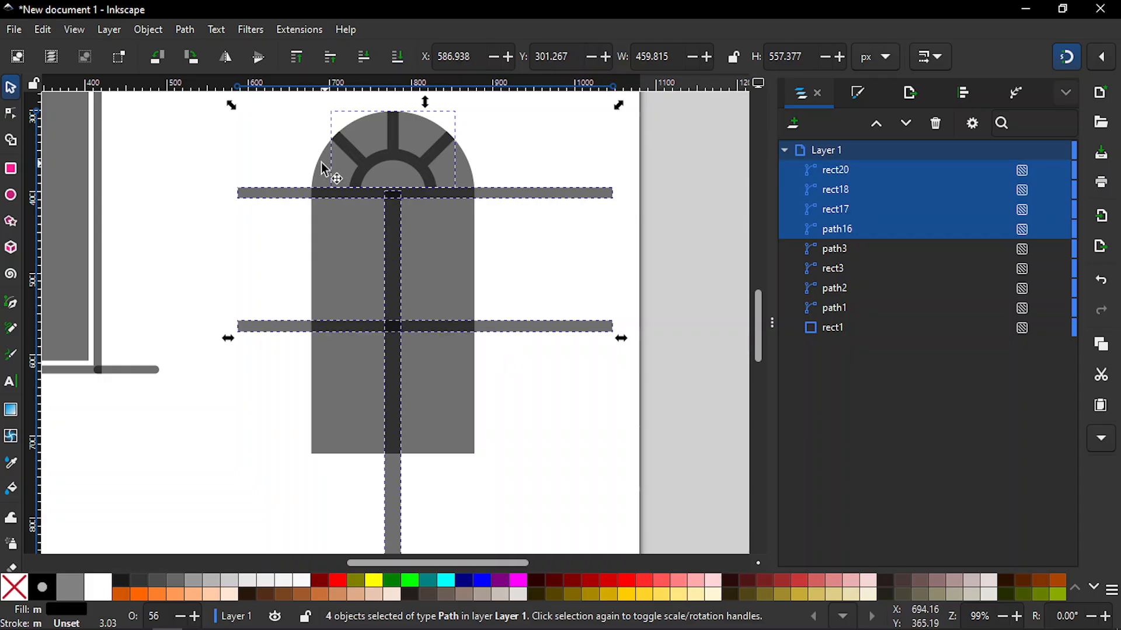
click(185, 29)
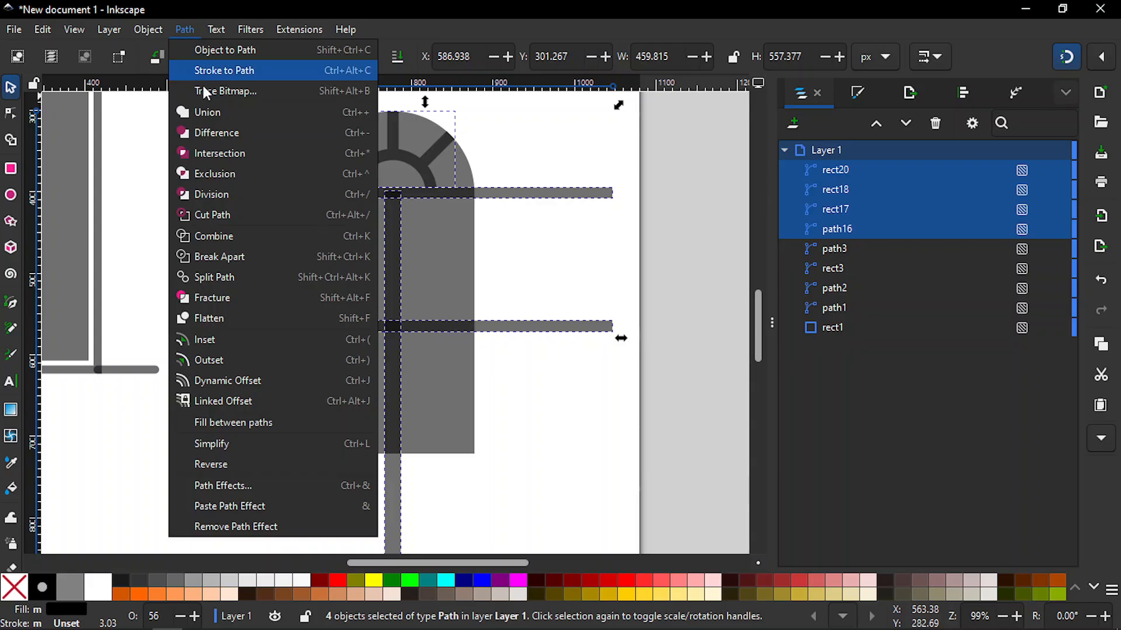
click(208, 112)
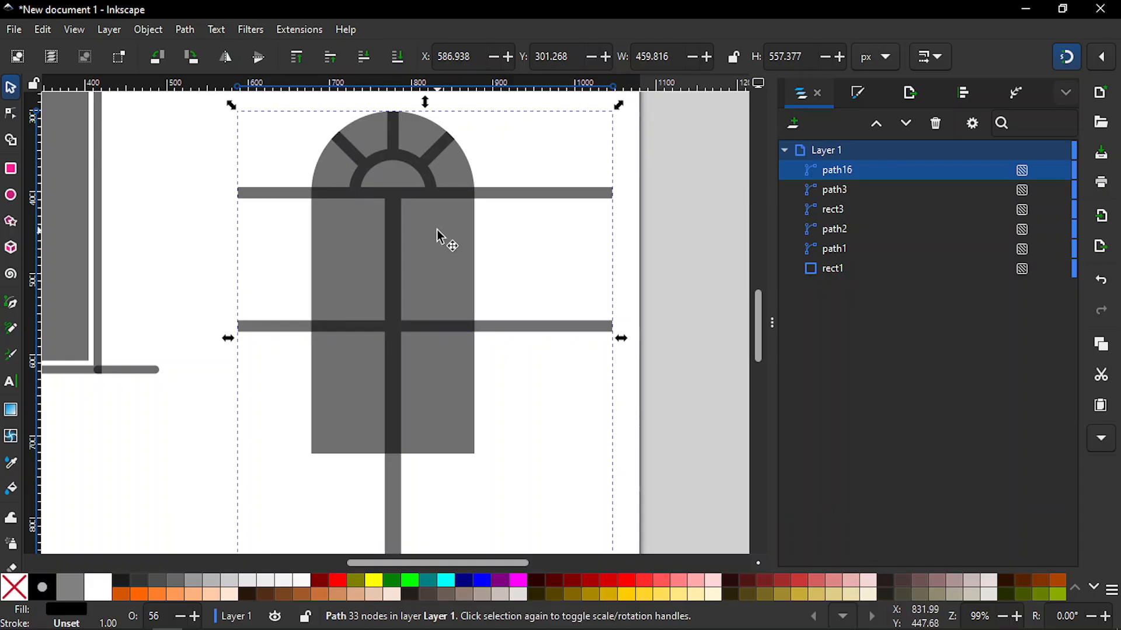
key(n)
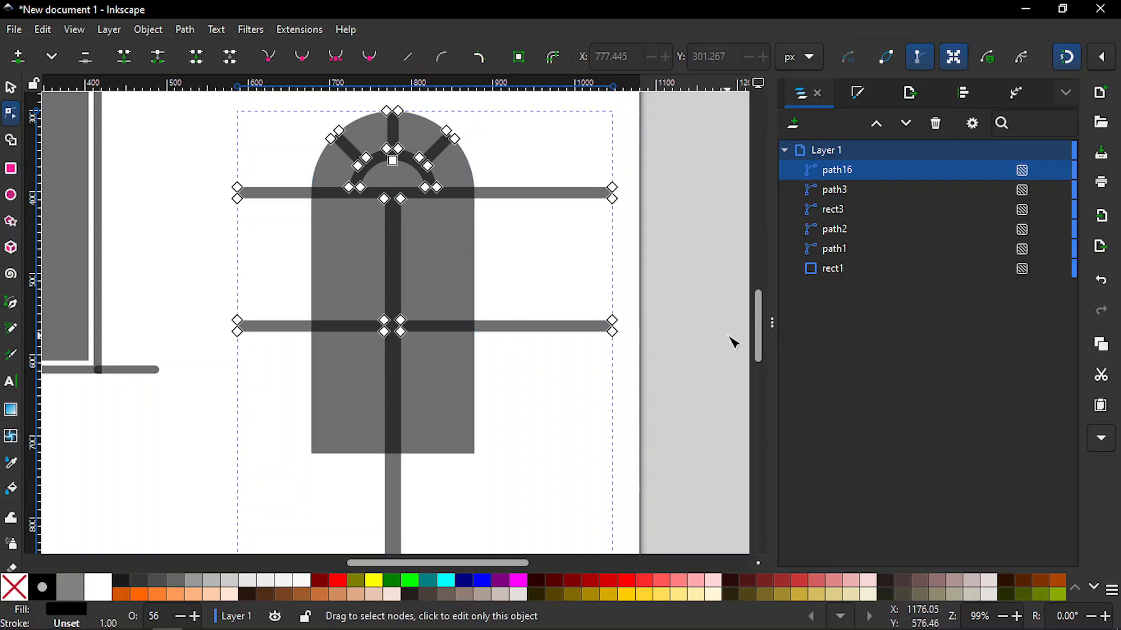
mouse_move(758, 325)
mouse_down()
mouse_move(763, 353)
mouse_move(759, 320)
mouse_up()
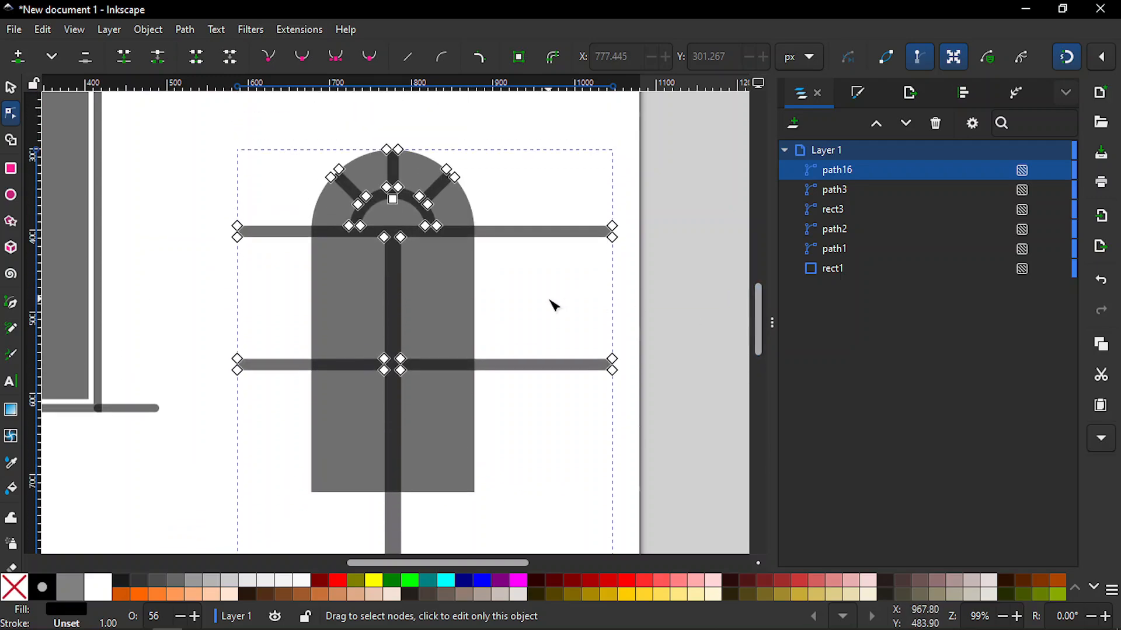
- Subtract the united bar-and-sunburst path from the arched panel using Difference to cut it into separate panes
key(s)
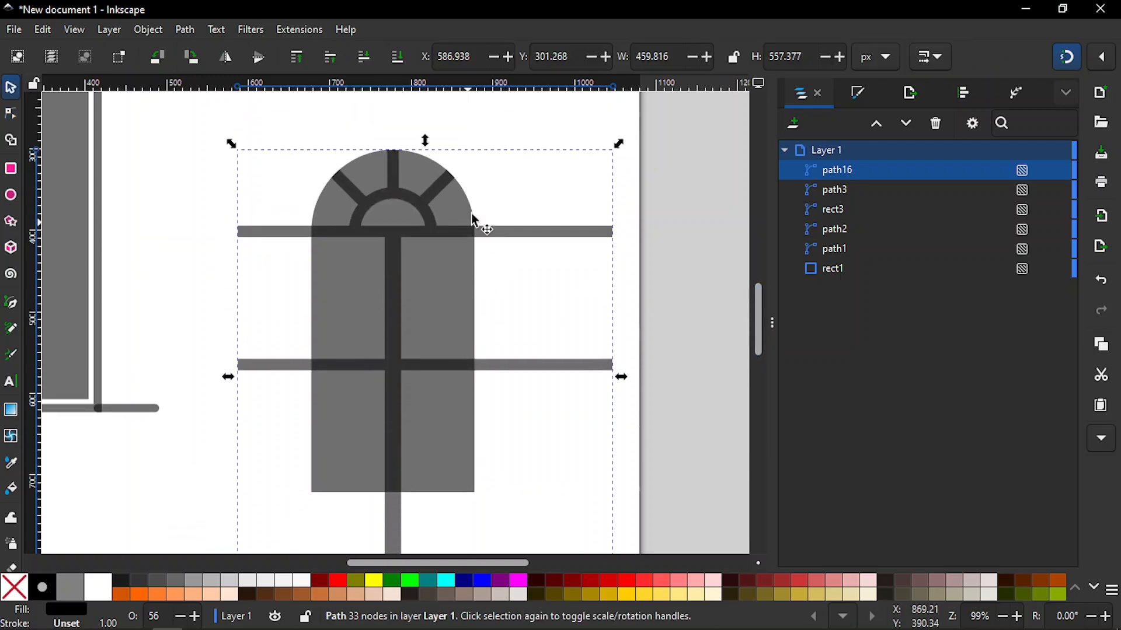
shift+click(443, 318)
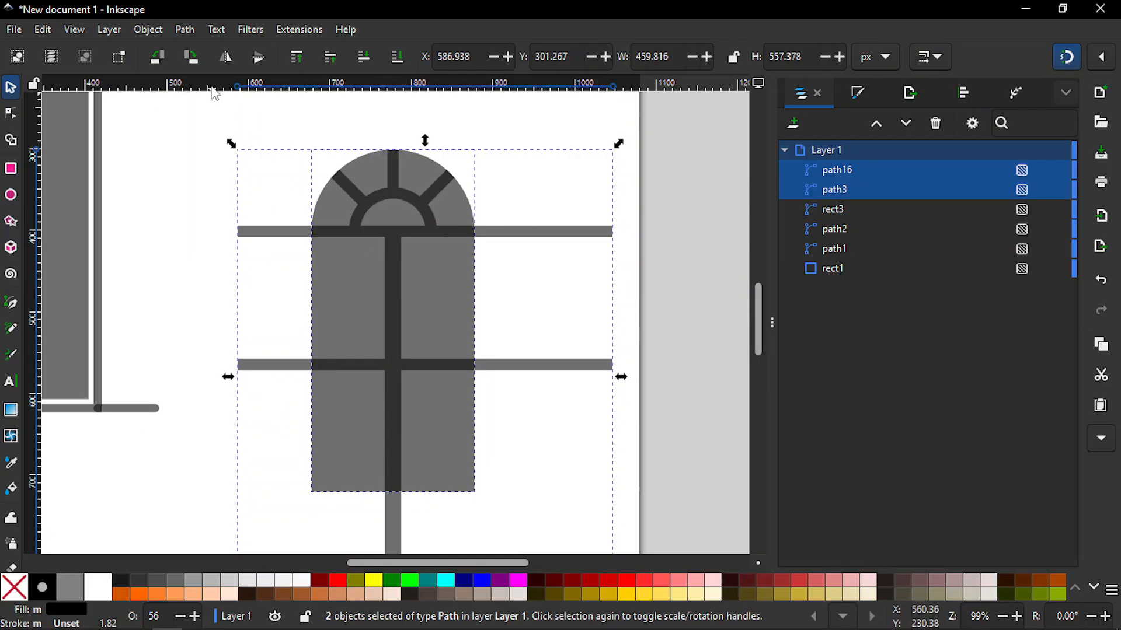
click(185, 30)
click(200, 133)
click(235, 266)
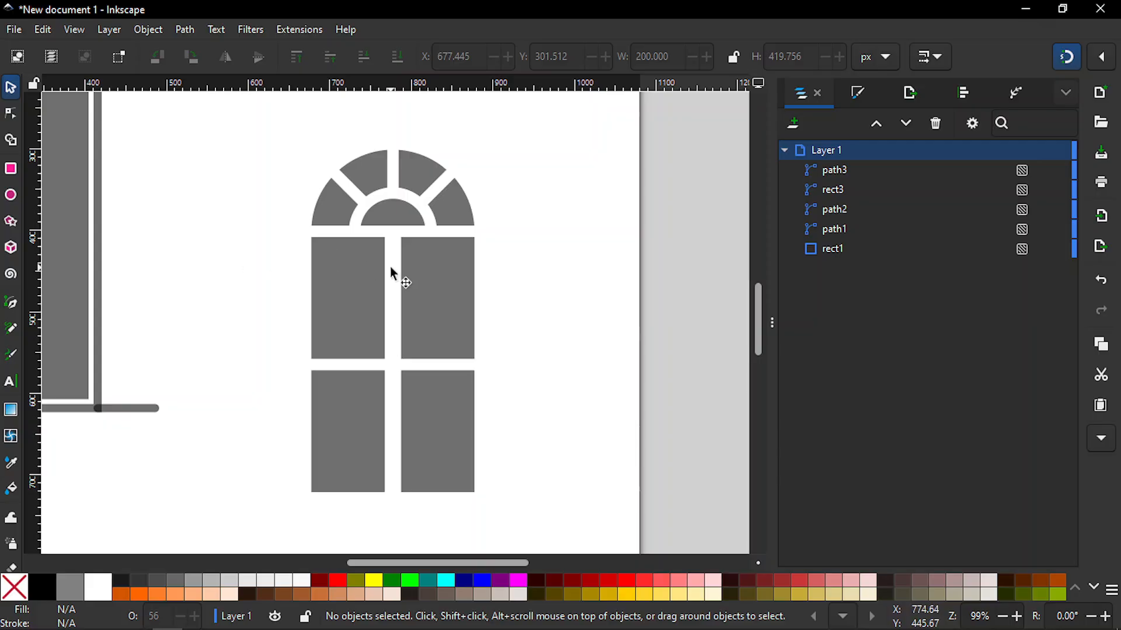
- Add the Corners path effect to the arched window and limit it to changing only selected nodes
click(453, 309)
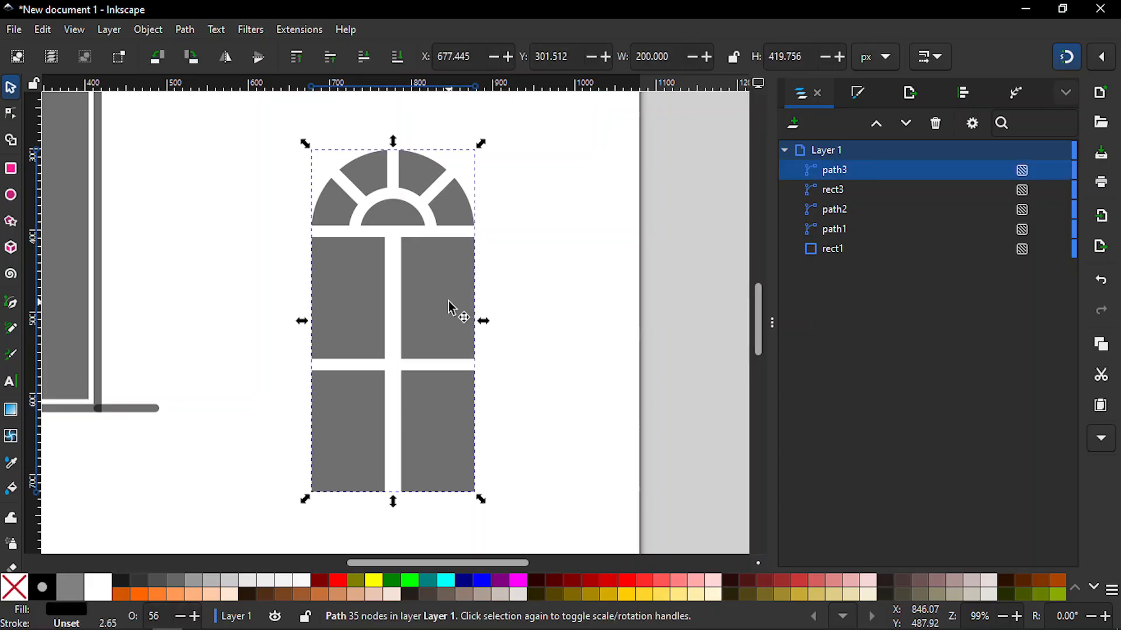
click(1015, 92)
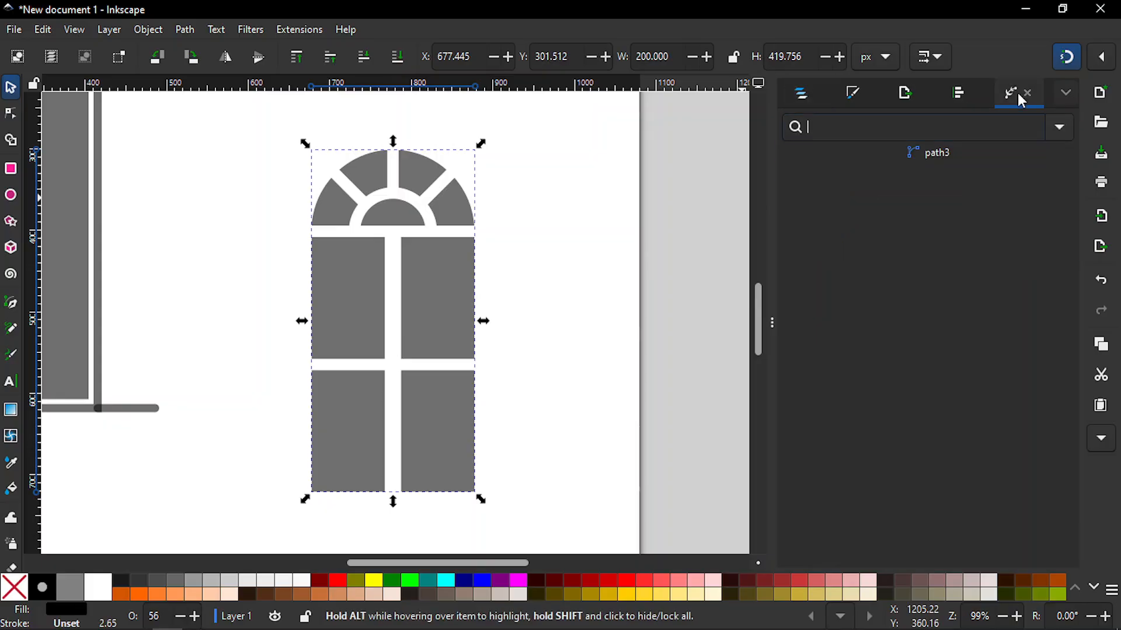
click(1072, 132)
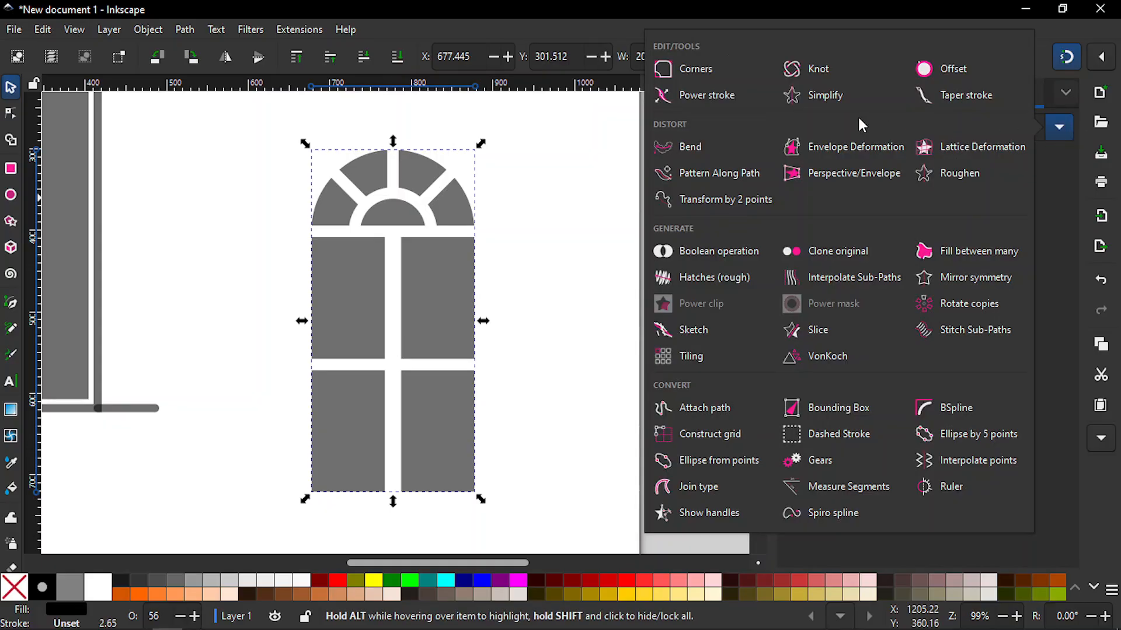
click(711, 82)
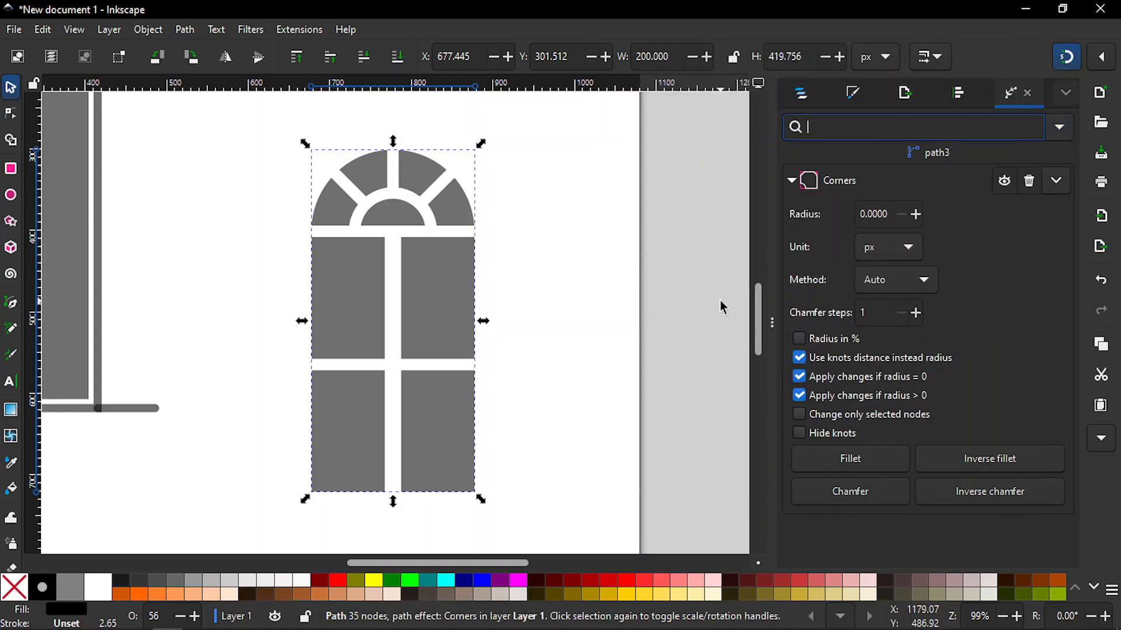
click(800, 415)
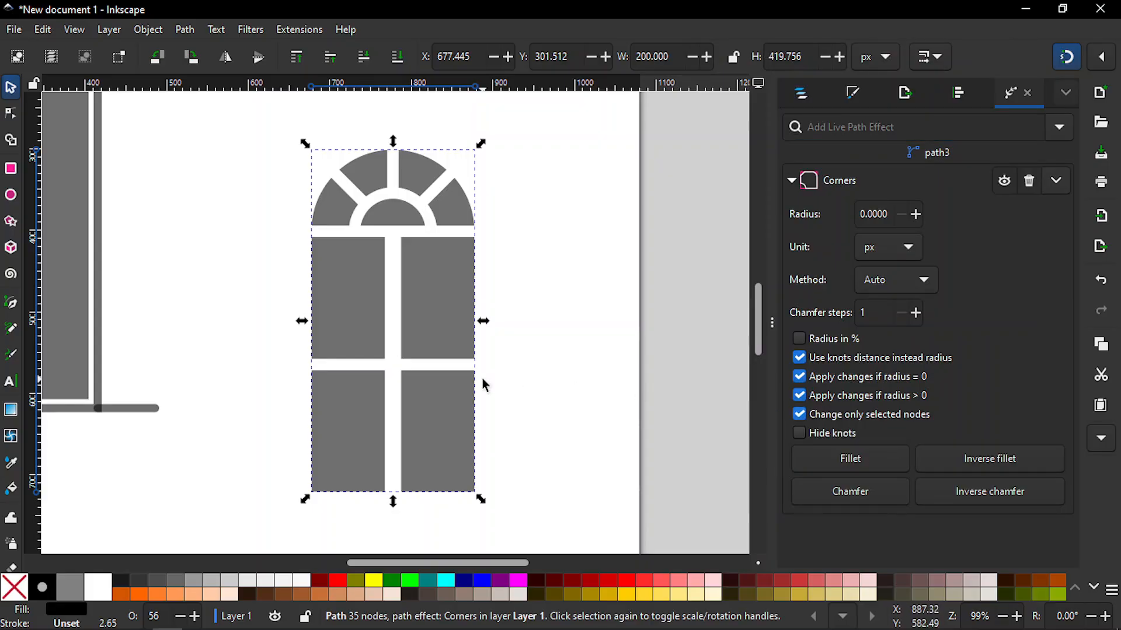
- Round all corners of the four rectangular panes and the two outer lower corners of the arch with a 4 px radius
key(n)
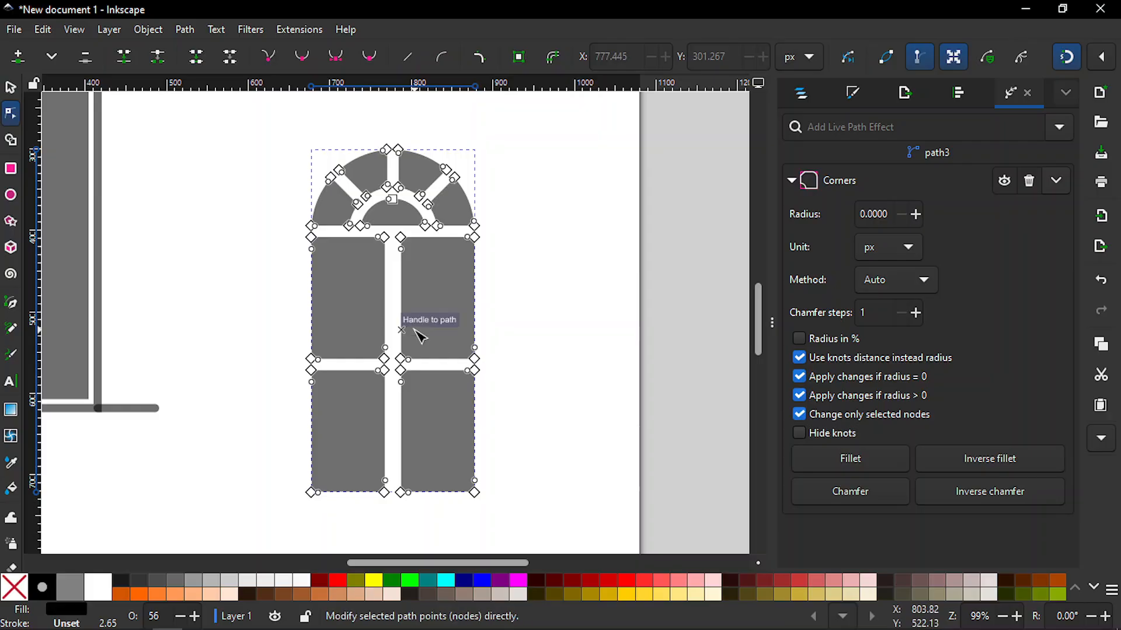
click(311, 226)
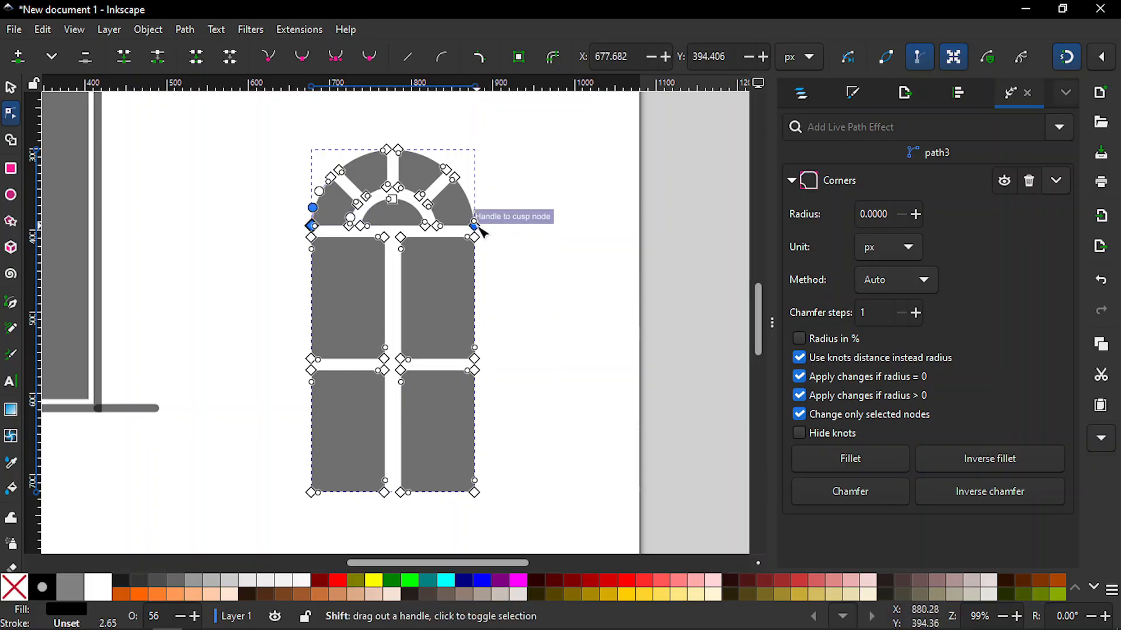
shift+click(479, 228)
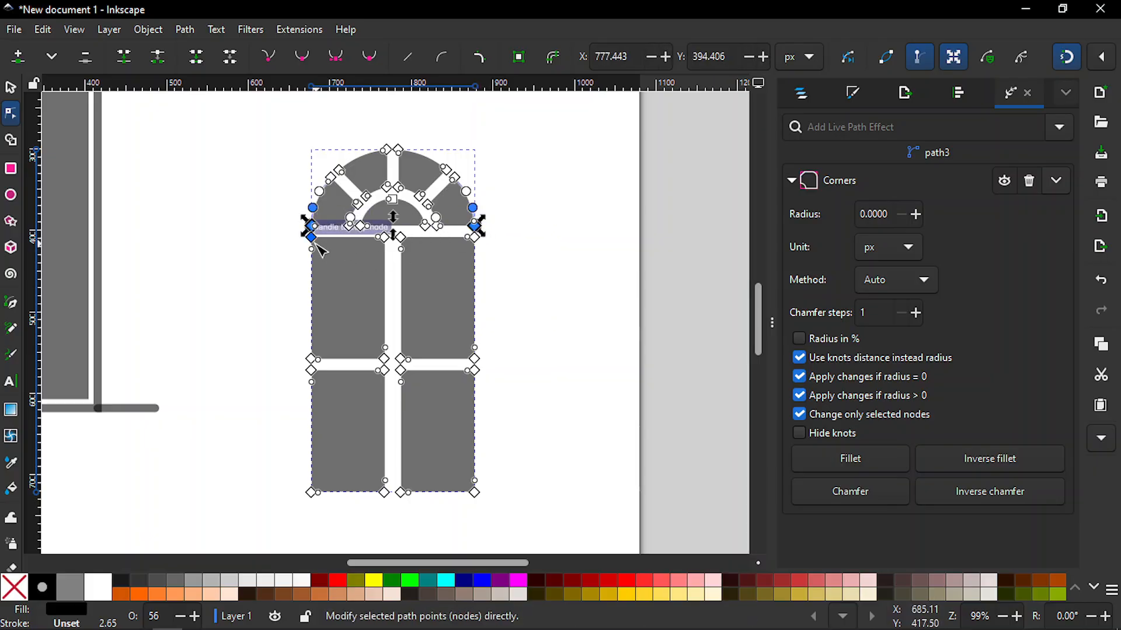
shift+click(312, 241)
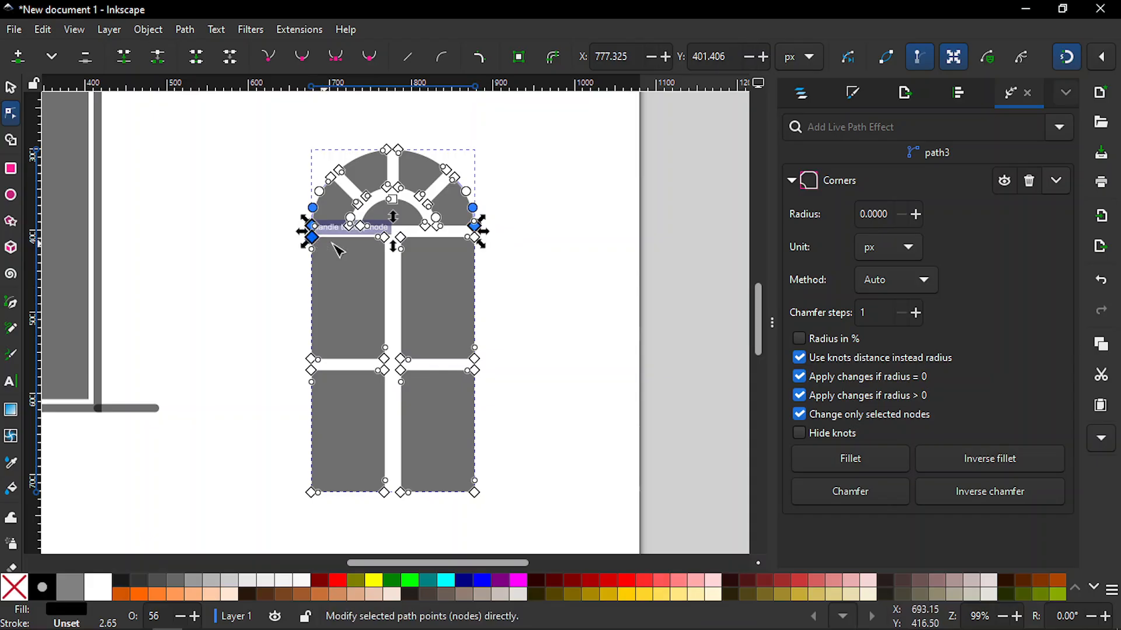
shift+click(390, 243)
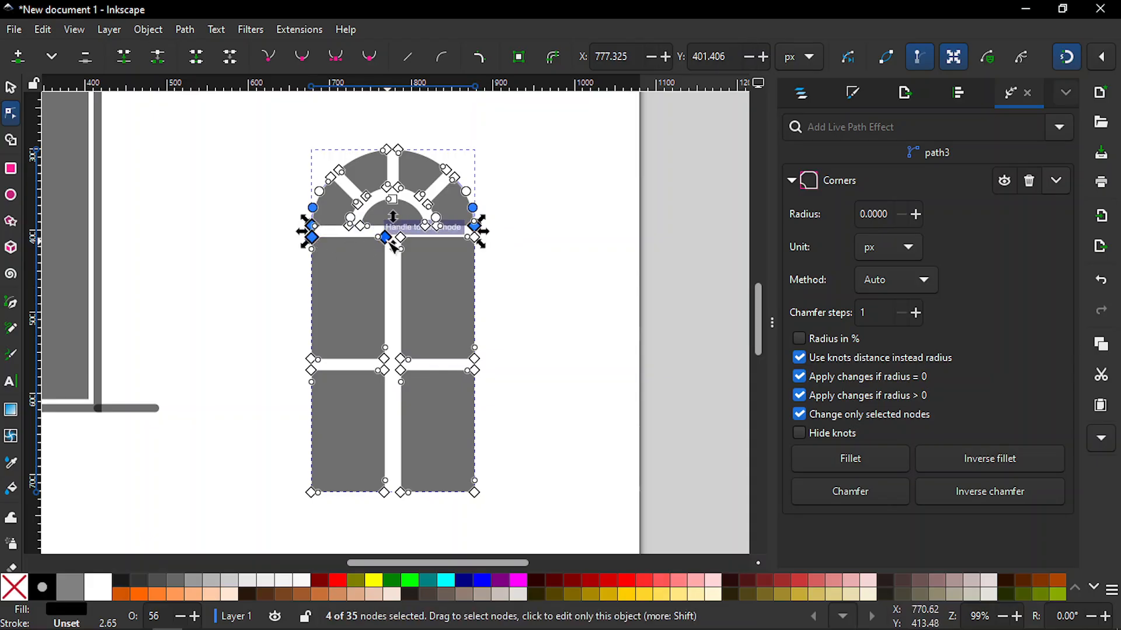
shift+click(313, 360)
shift+click(386, 361)
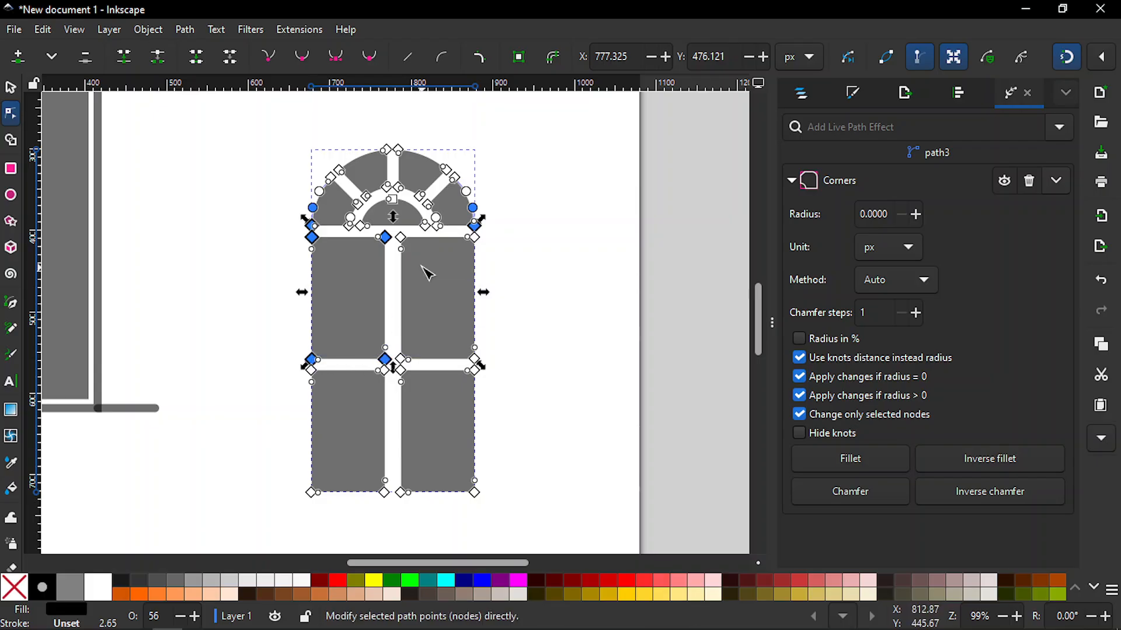
shift+click(407, 242)
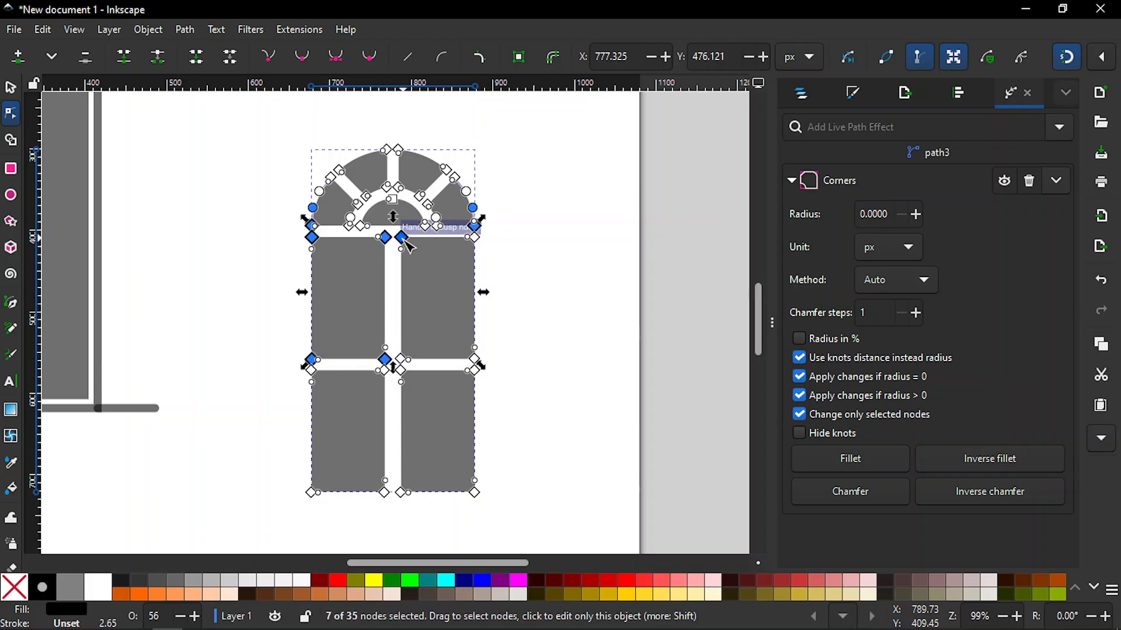
shift+click(480, 245)
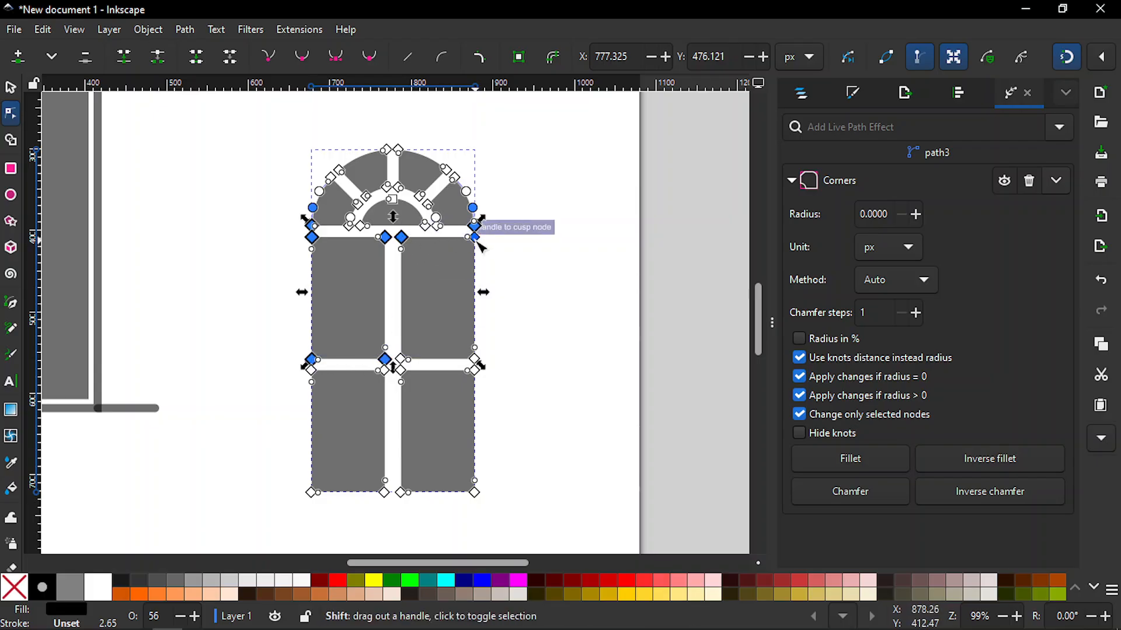
shift+click(405, 363)
shift+click(478, 363)
shift+click(475, 359)
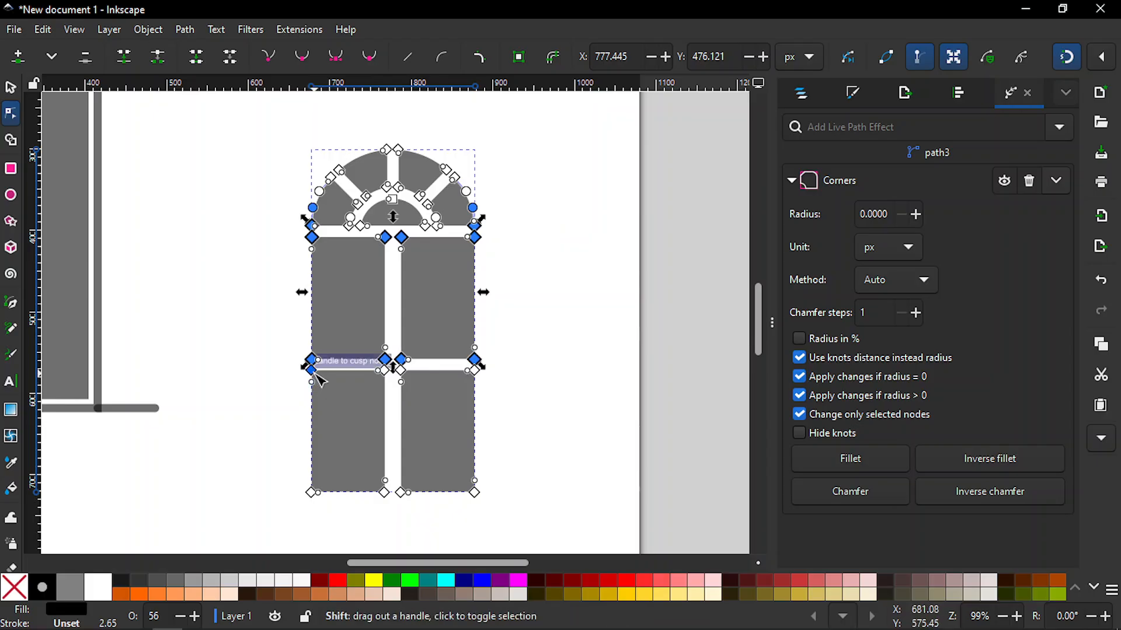
shift+click(315, 372)
shift+click(387, 372)
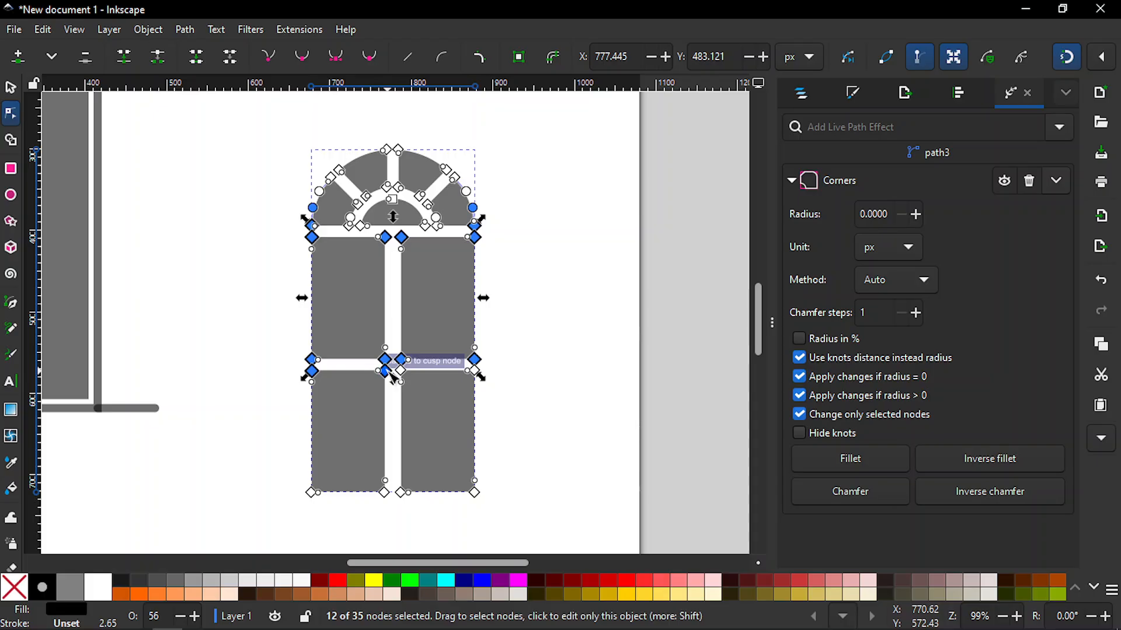
shift+click(313, 494)
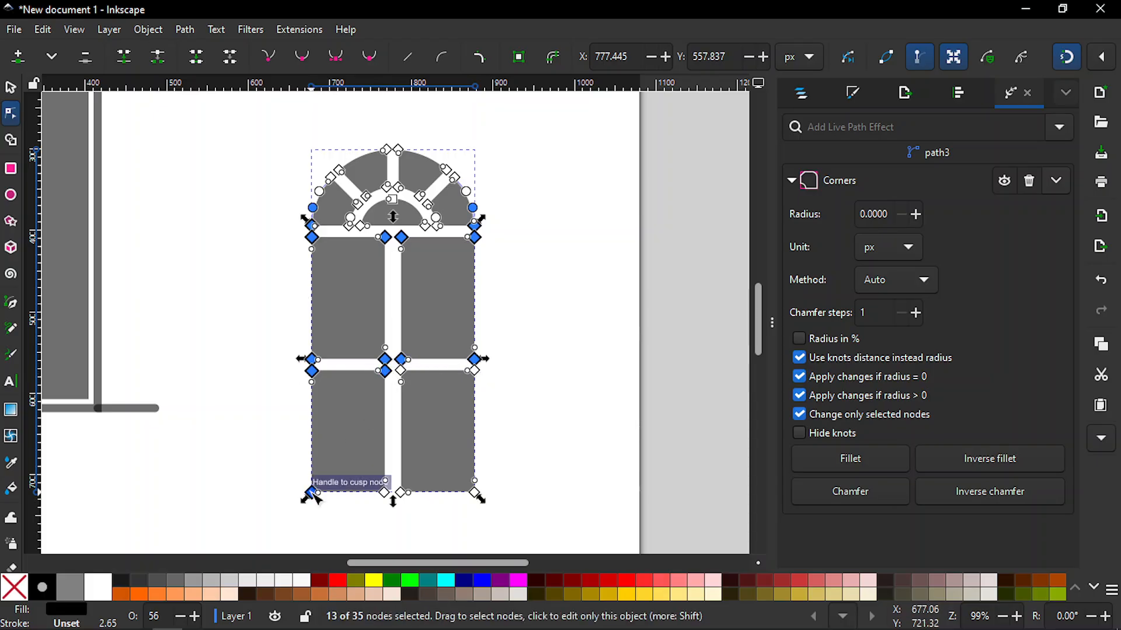
shift+click(386, 493)
shift+click(403, 494)
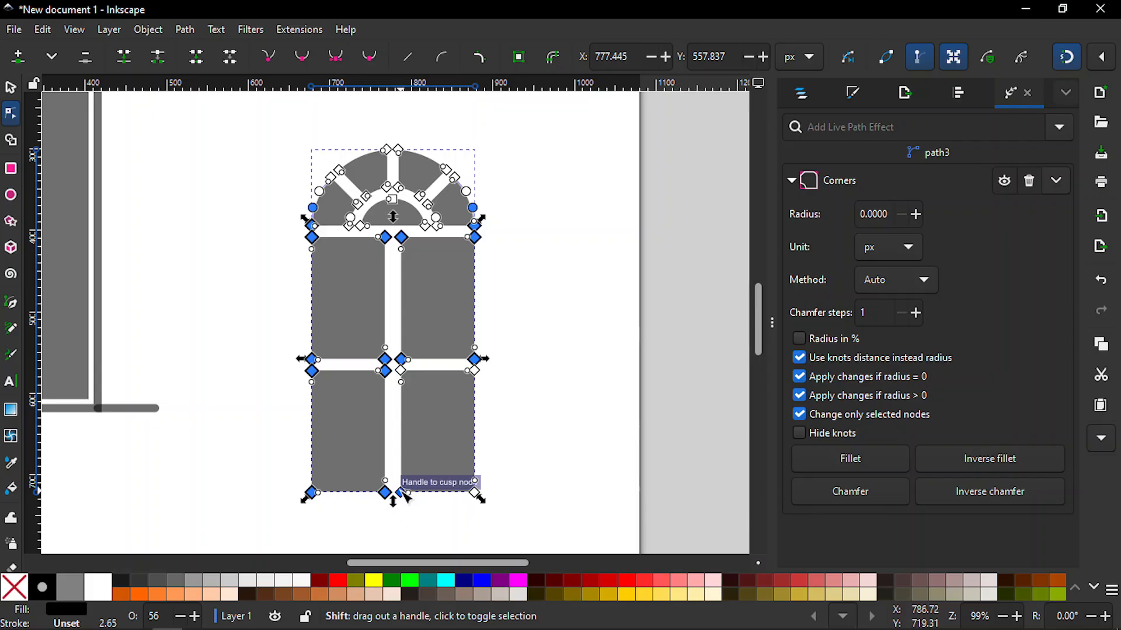
shift+click(478, 495)
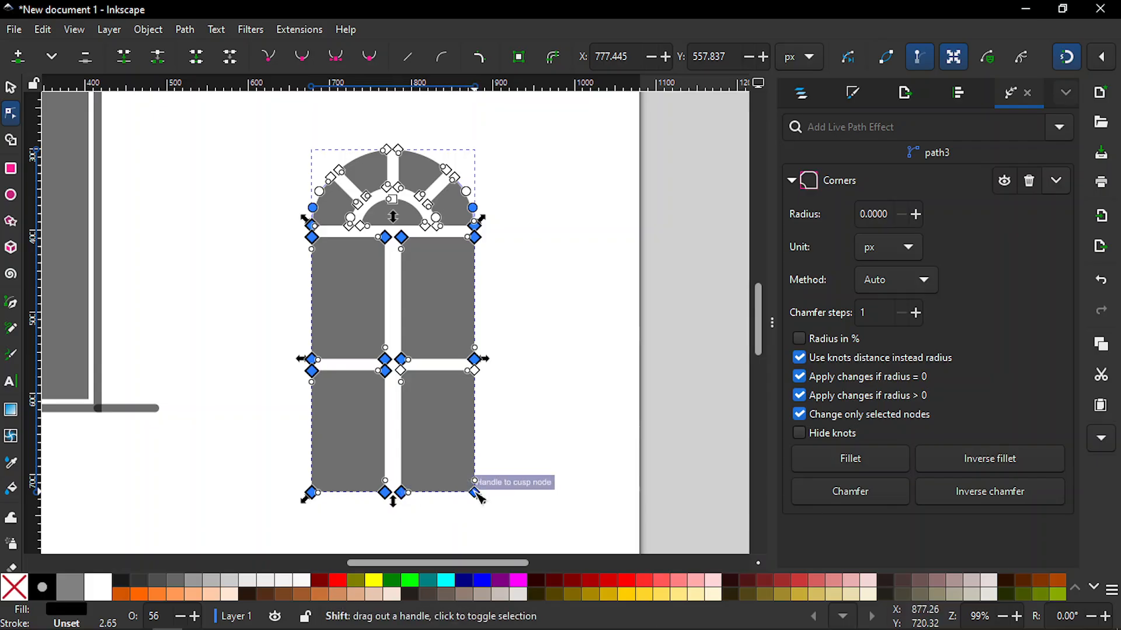
shift+click(475, 370)
shift+click(402, 371)
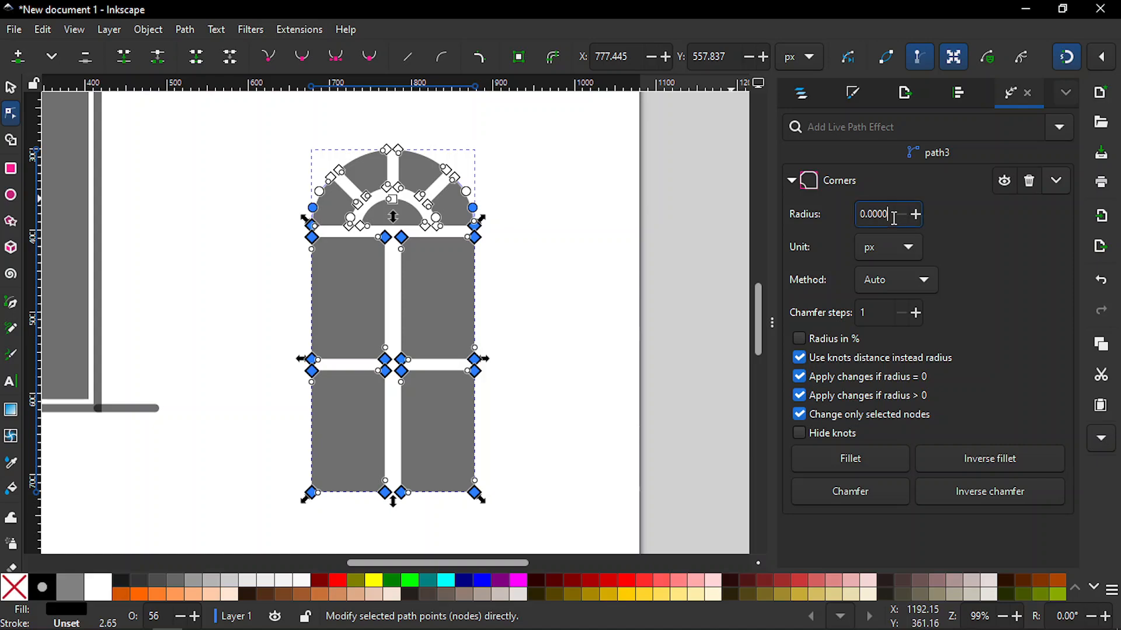
key(BackSpace)
text(4)
key(Return)
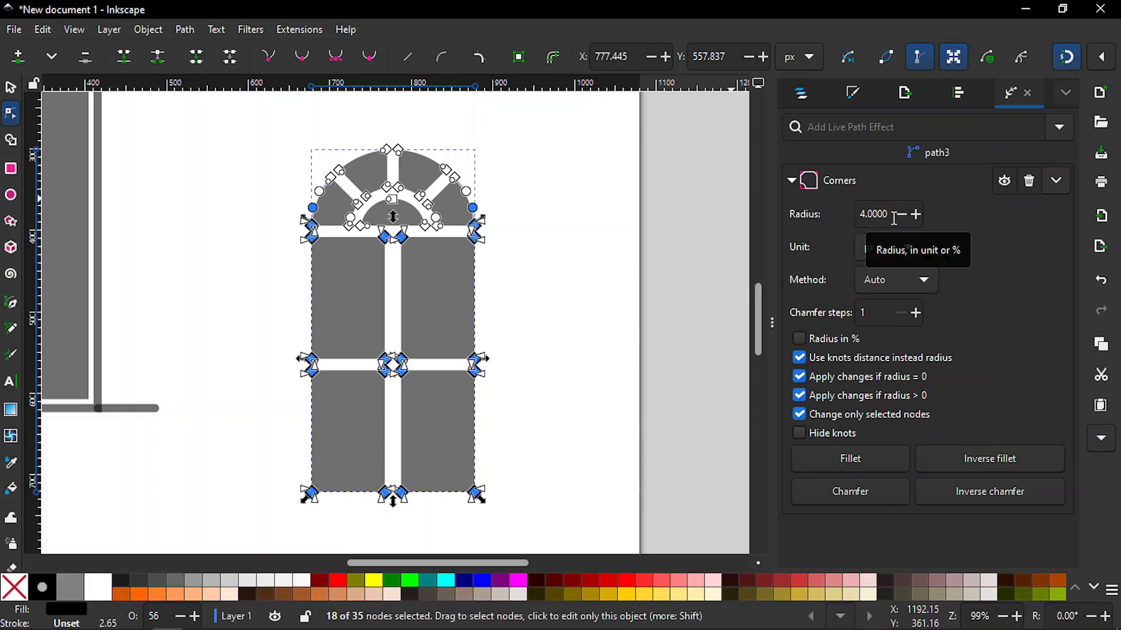
click(585, 294)
click(586, 295)
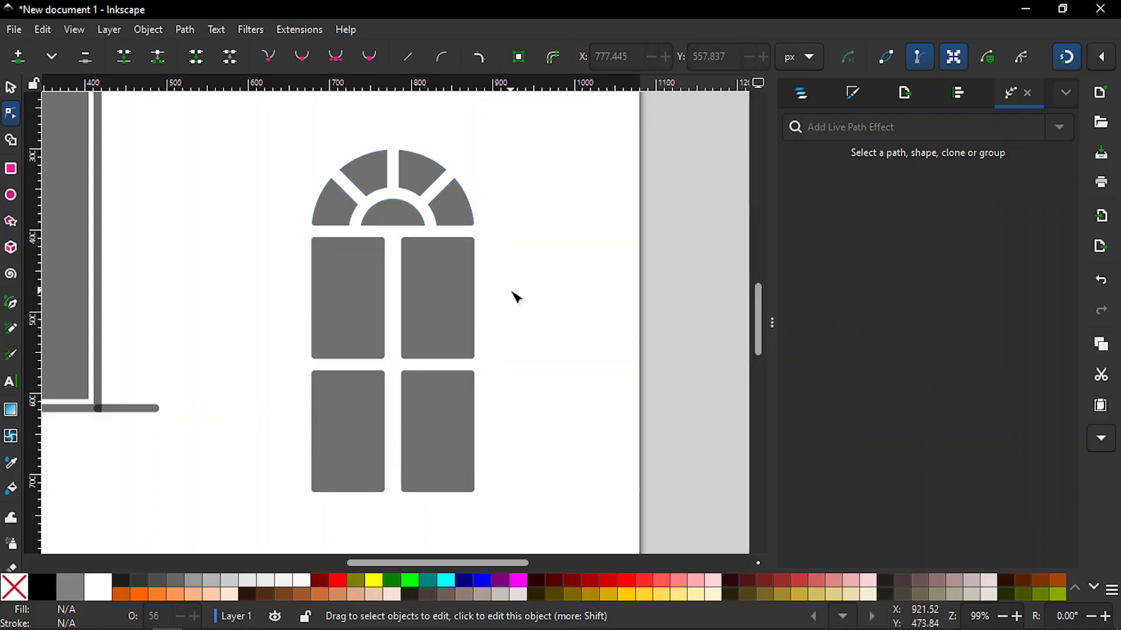
key(minus)
key(minus)
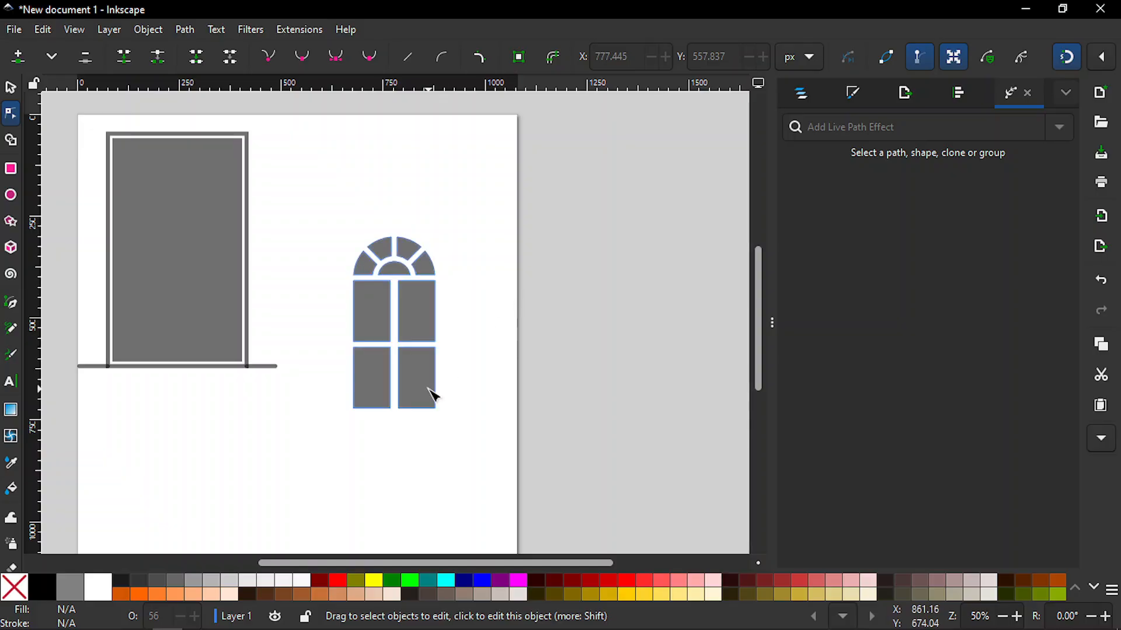
key(s)
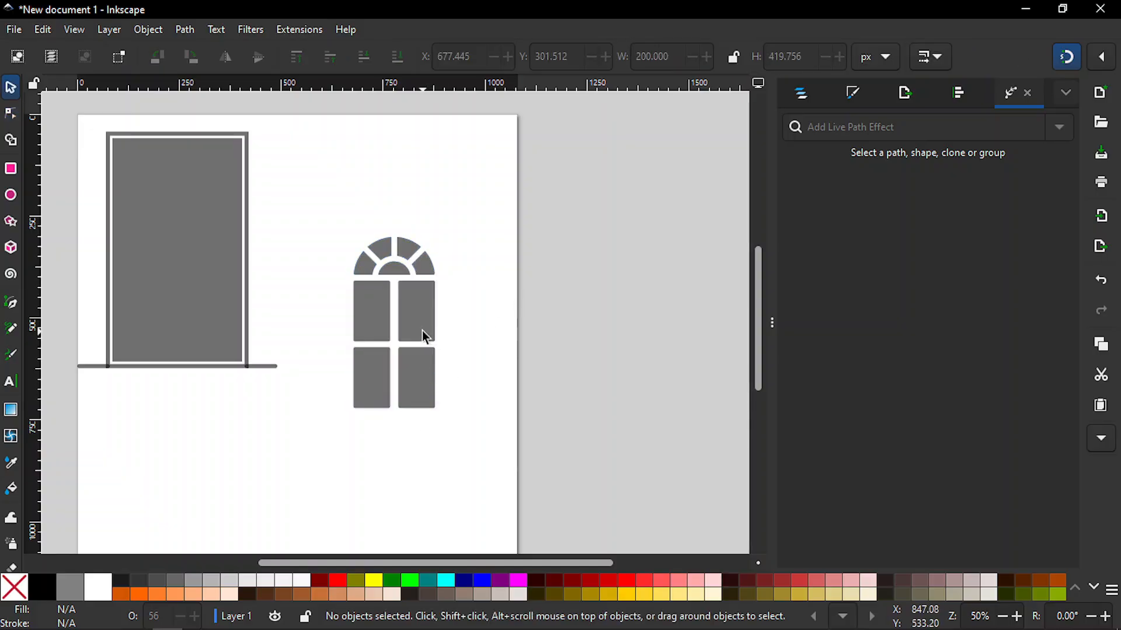
- Move the door frame, door panel and ground lines together further into the page, to about X 70 px, Y 96 px
drag(387, 562, 353, 562)
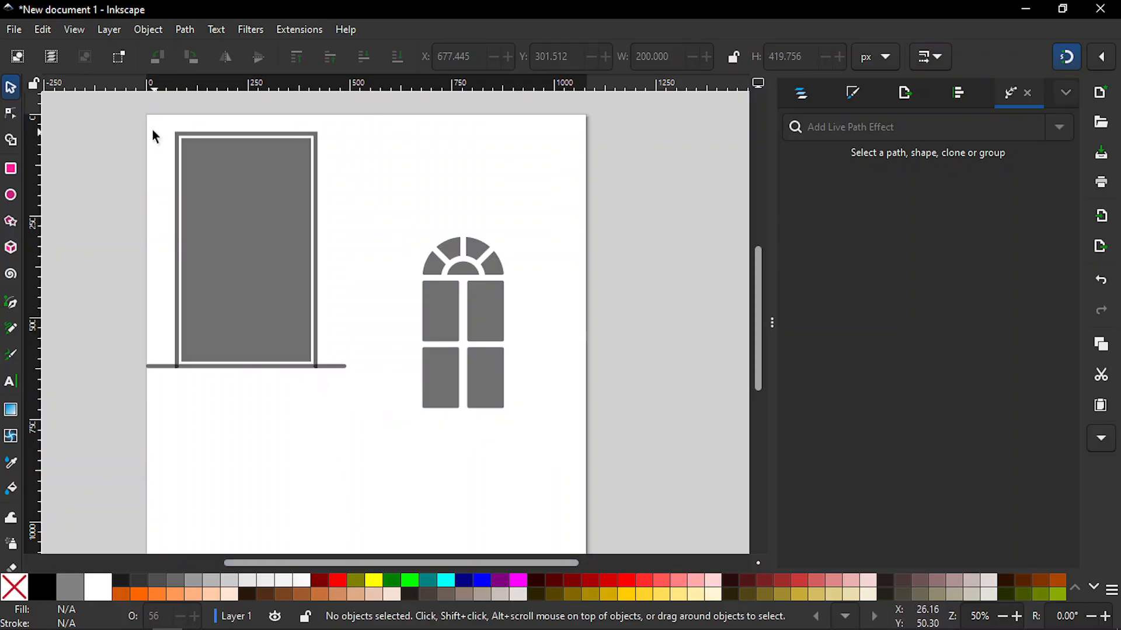
drag(379, 365, 121, 92)
drag(233, 195, 271, 220)
click(452, 203)
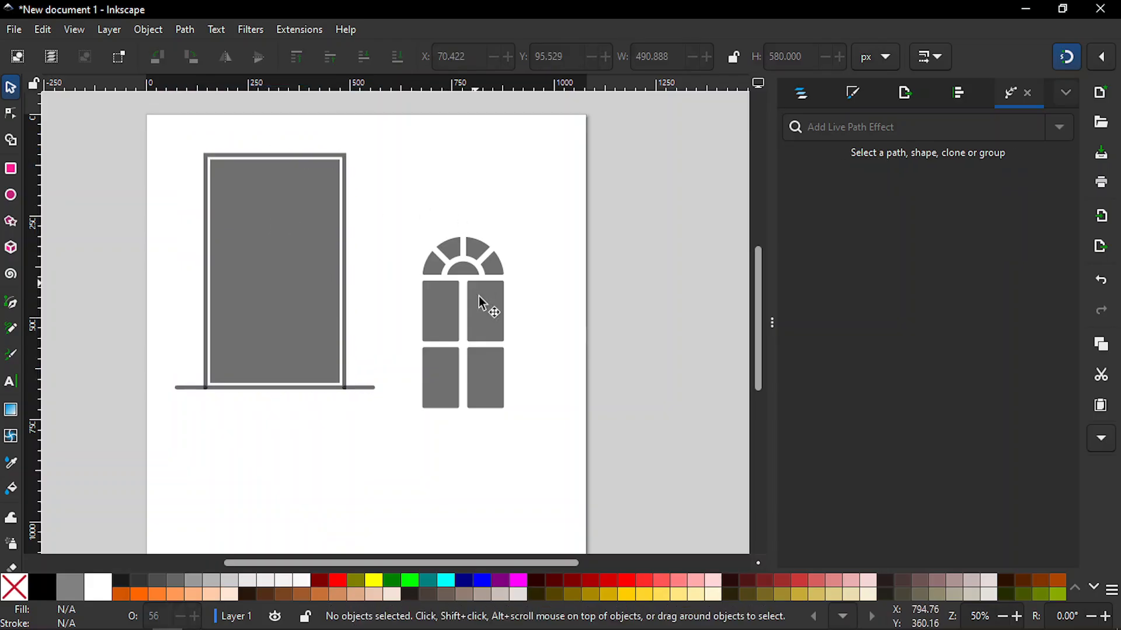
- Move the arched window onto the door panel, centred horizontally, at about X 216 px, Y 176 px
drag(455, 309, 277, 258)
click(428, 255)
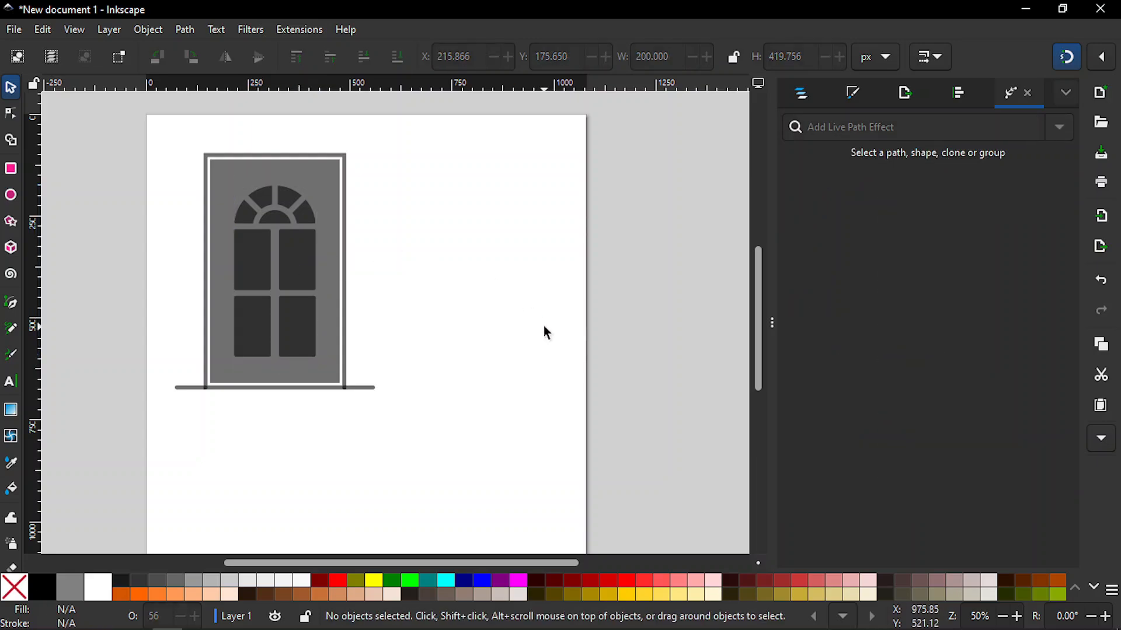
- Examine the placement of the window on the door and the nodes of the door panel
drag(456, 564, 436, 562)
drag(754, 310, 756, 305)
key(plus)
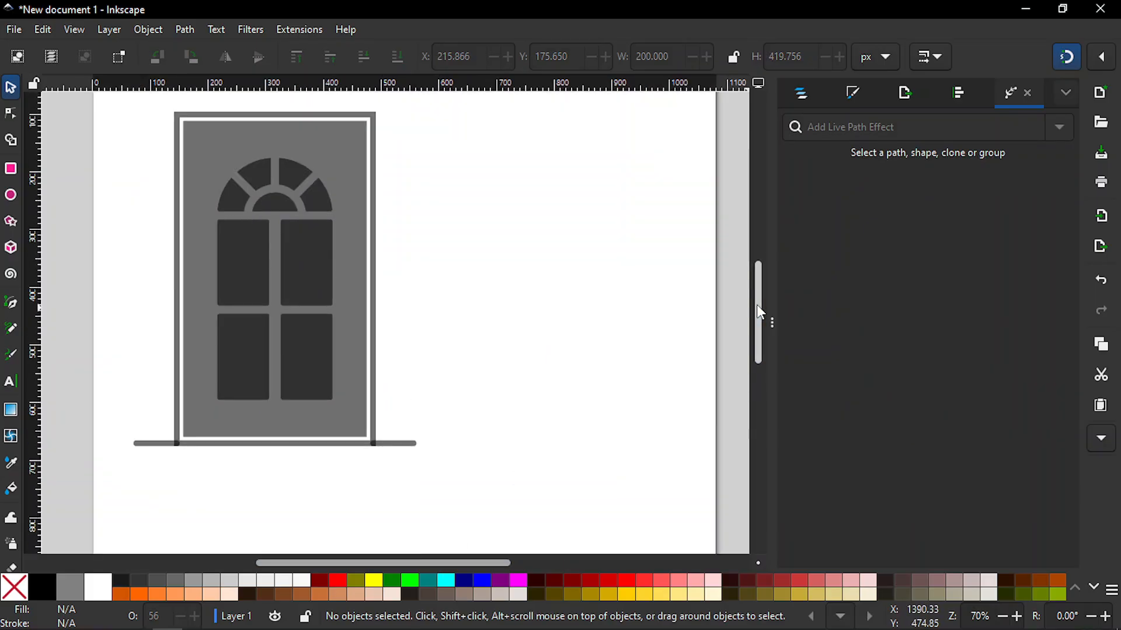
drag(474, 565, 455, 561)
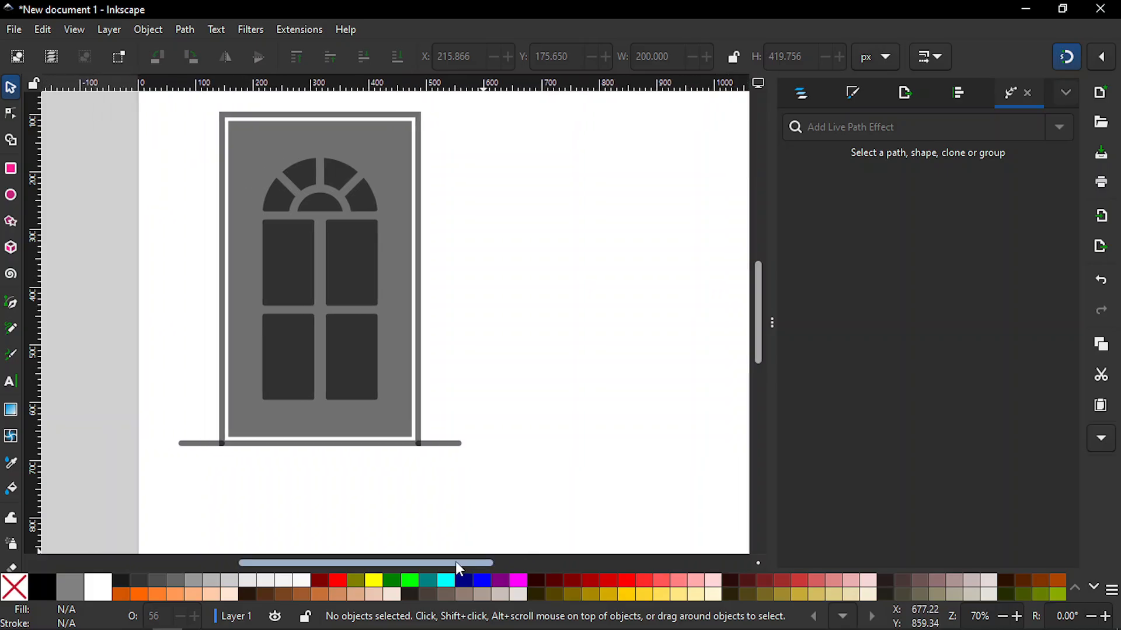
click(399, 320)
key(n)
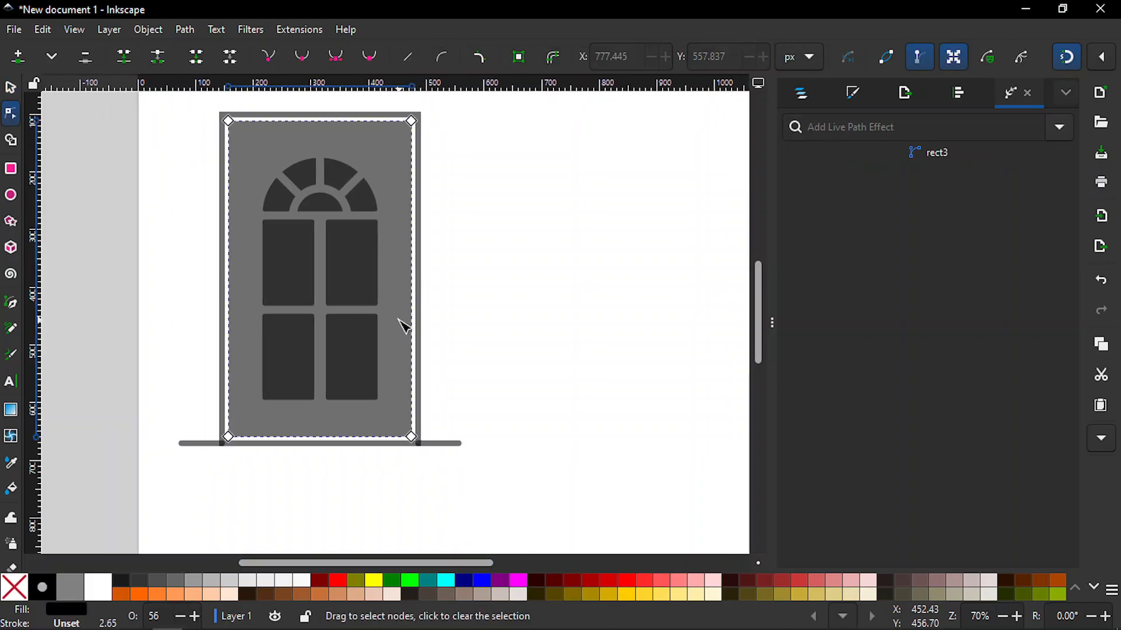
click(497, 298)
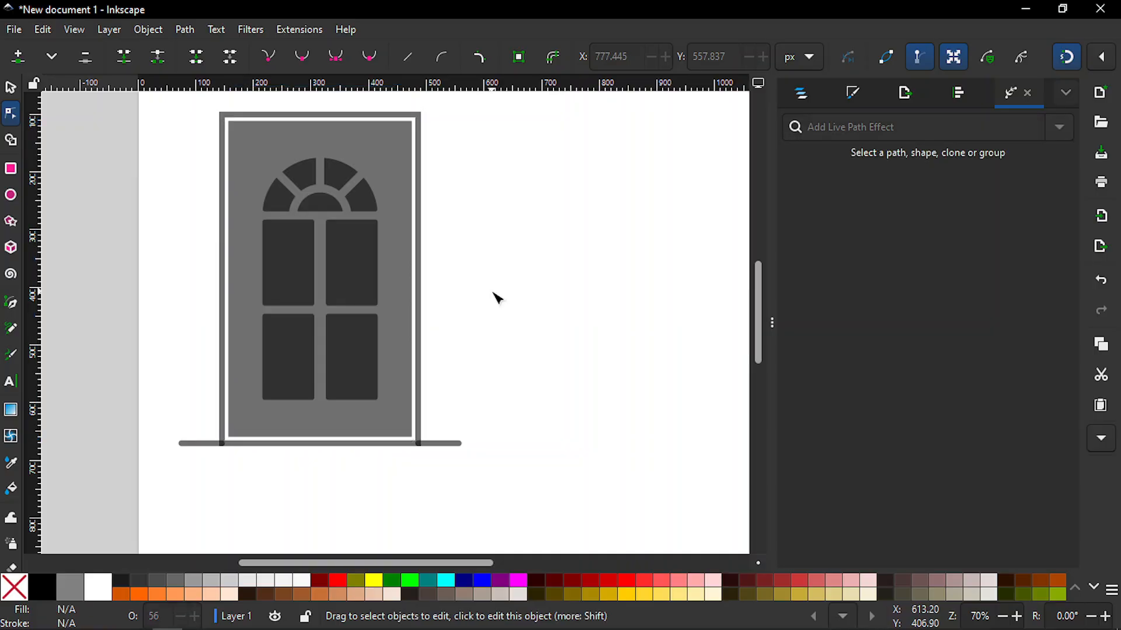
key(s)
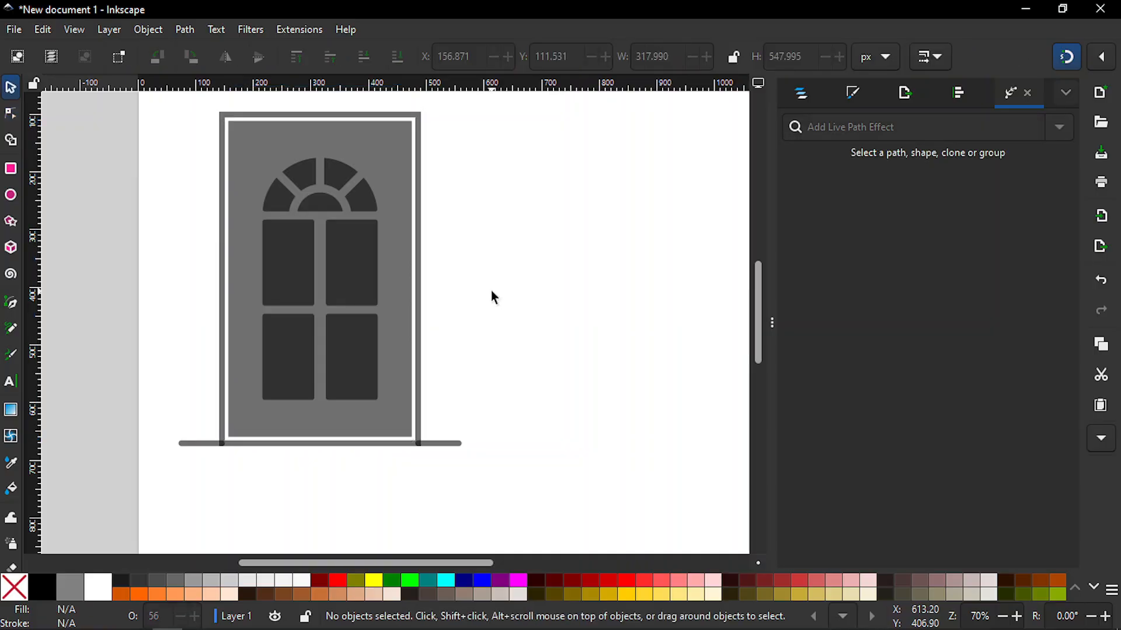
- Subtract the arched window from the door panel using Difference to cut the pane openings through it
click(303, 267)
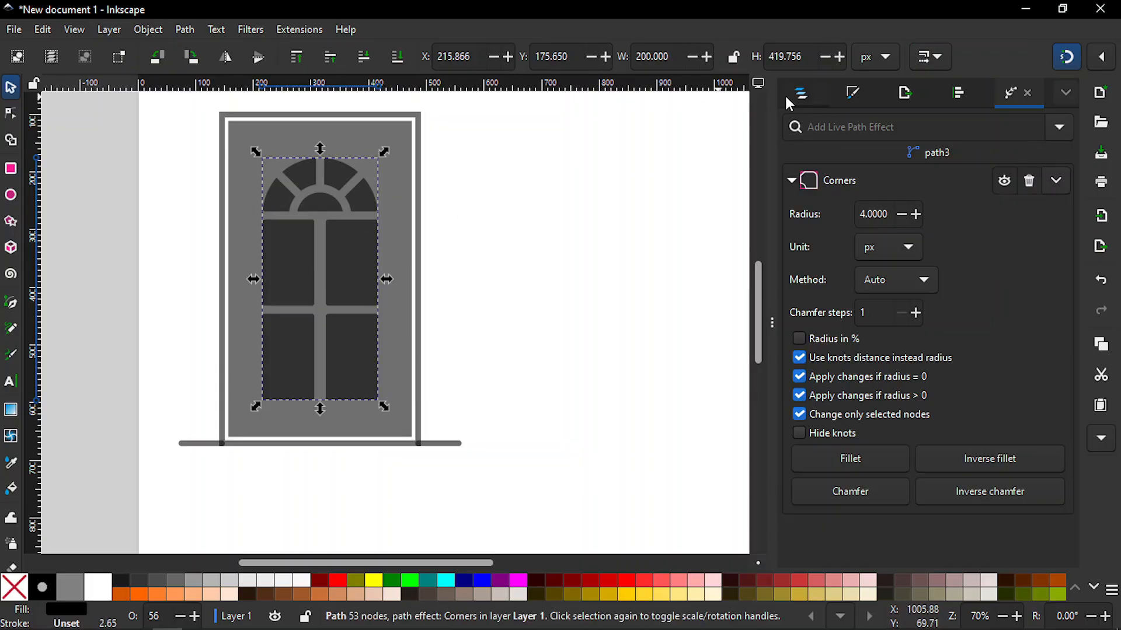
click(800, 93)
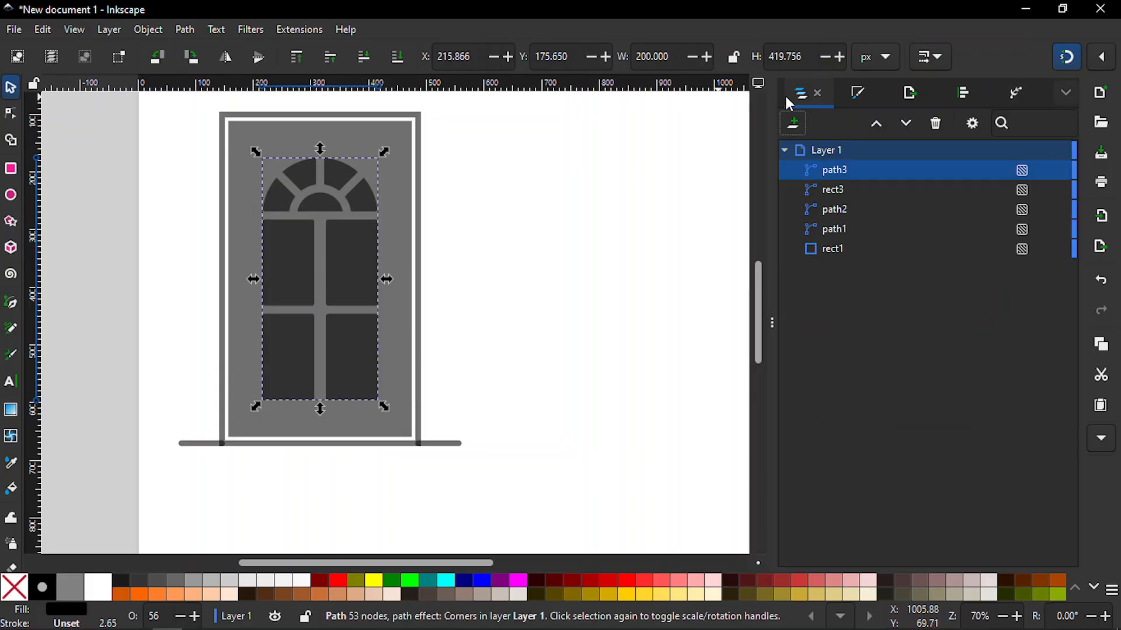
shift+click(401, 225)
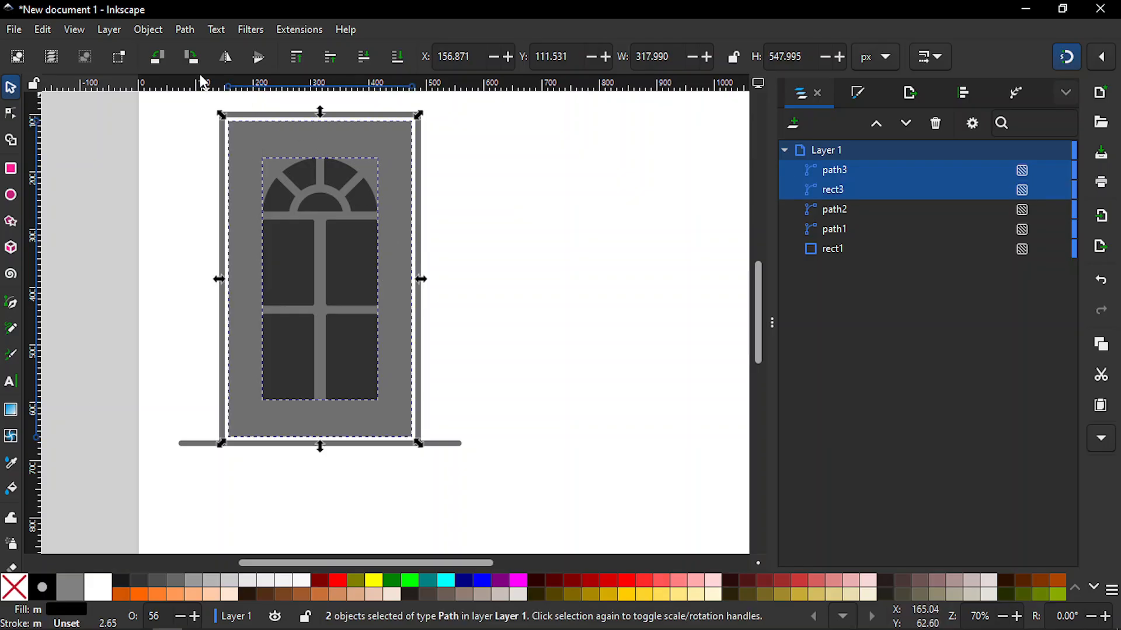
click(148, 30)
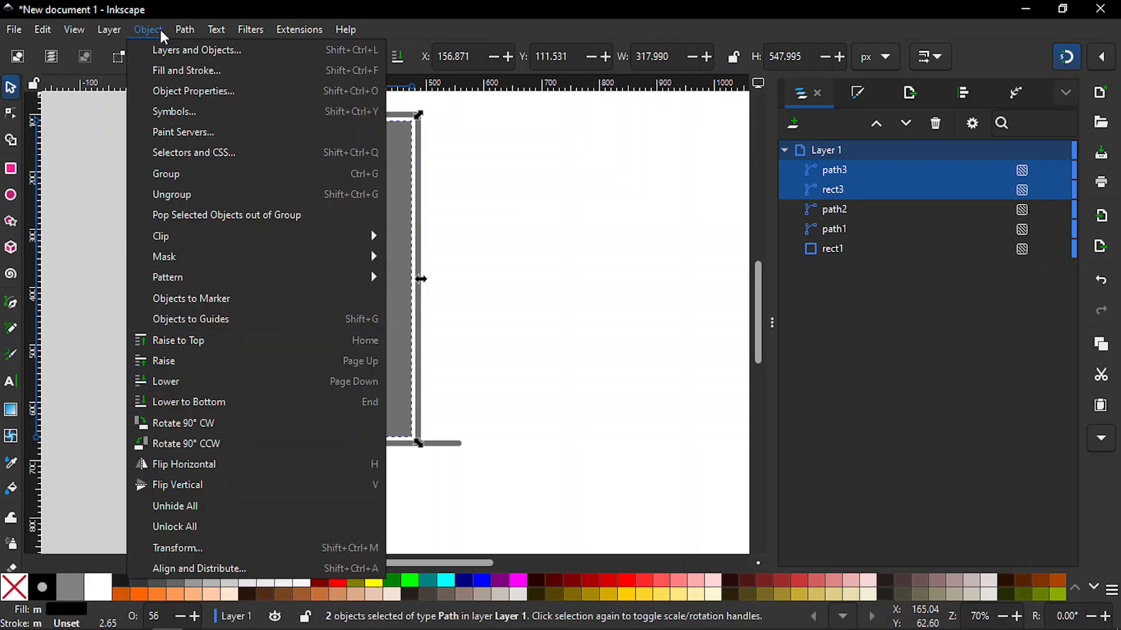
mouse_move(192, 32)
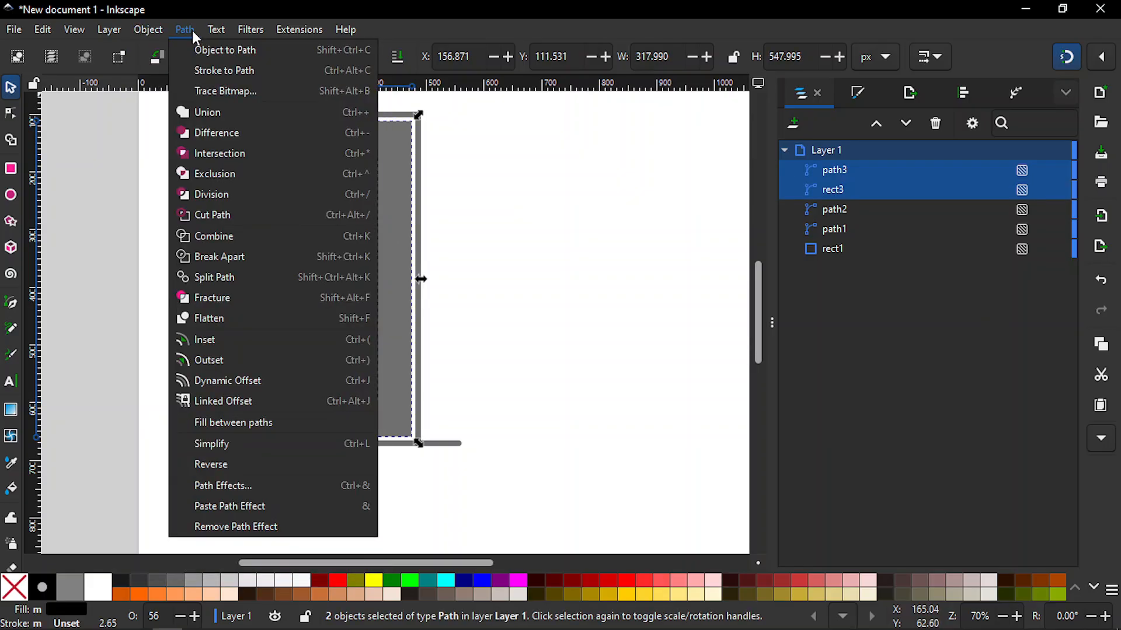
click(217, 131)
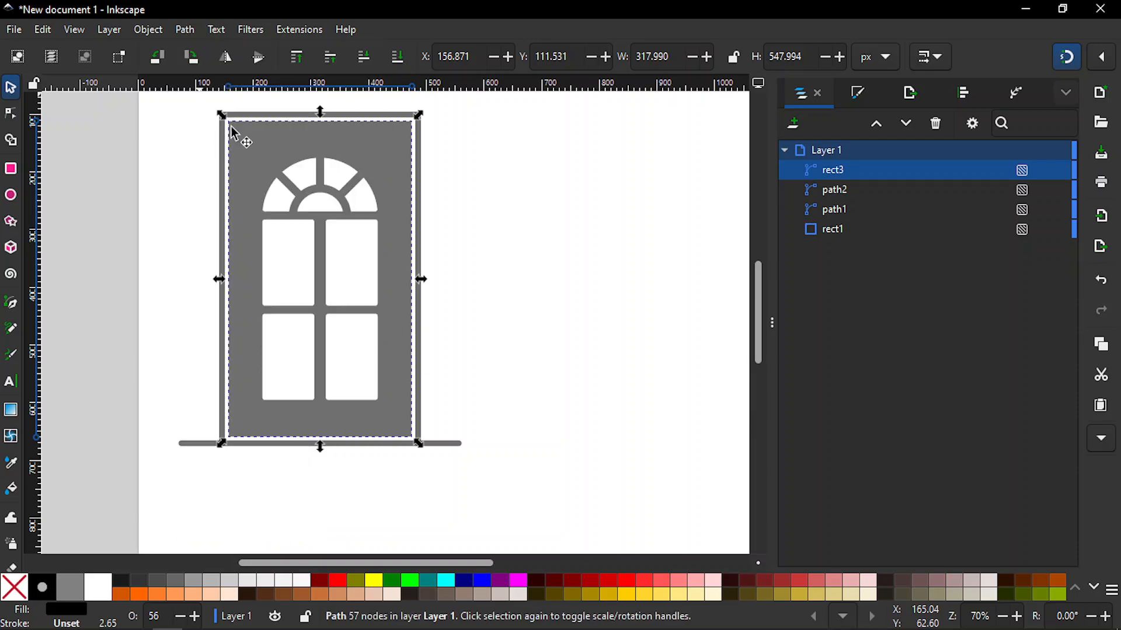
click(486, 167)
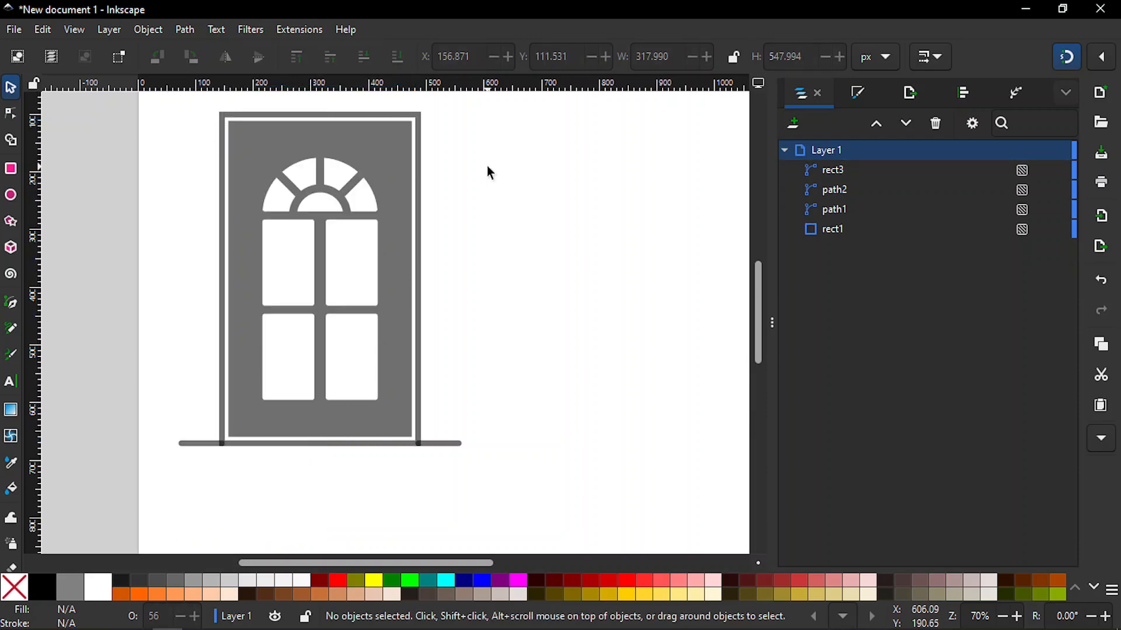
- Examine the nodes around the window openings cut into the door panel
click(371, 178)
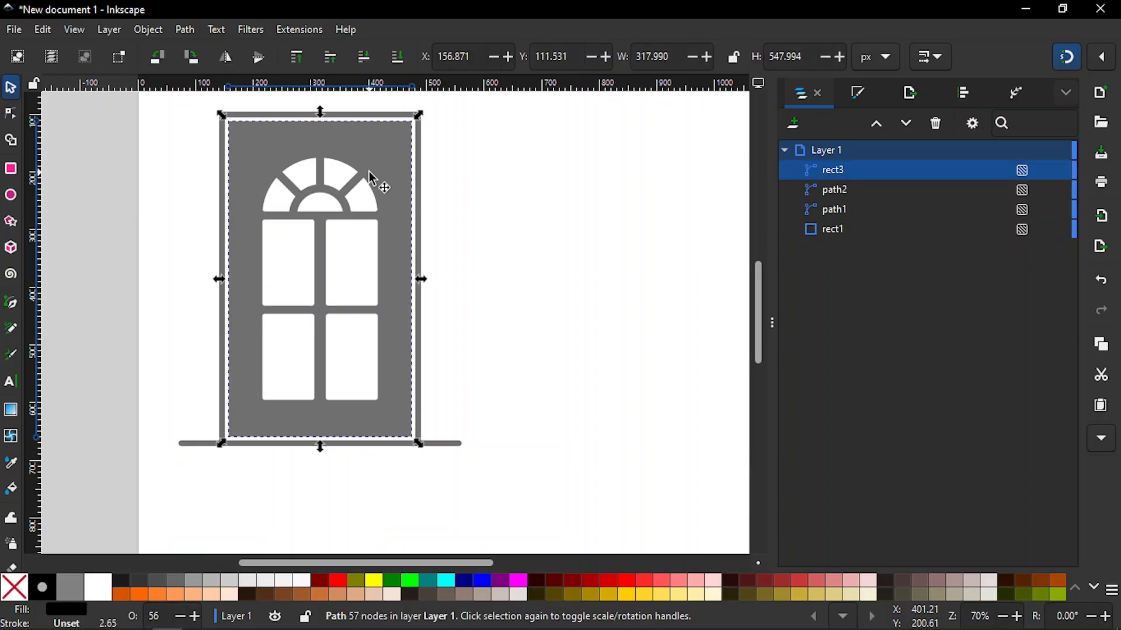
key(n)
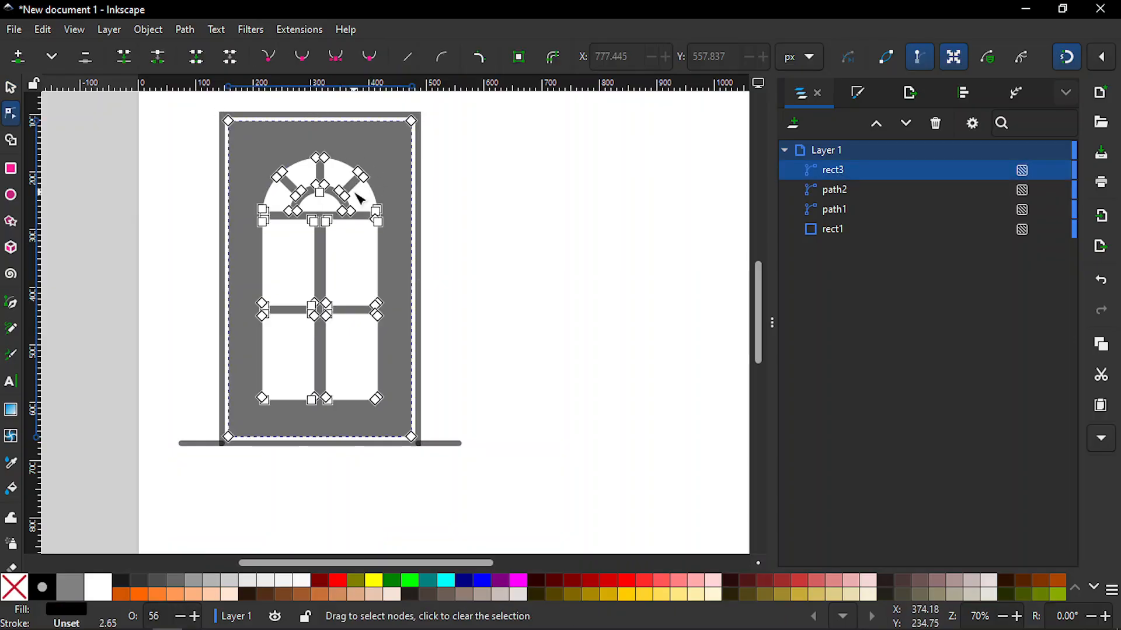
key(plus)
key(plus)
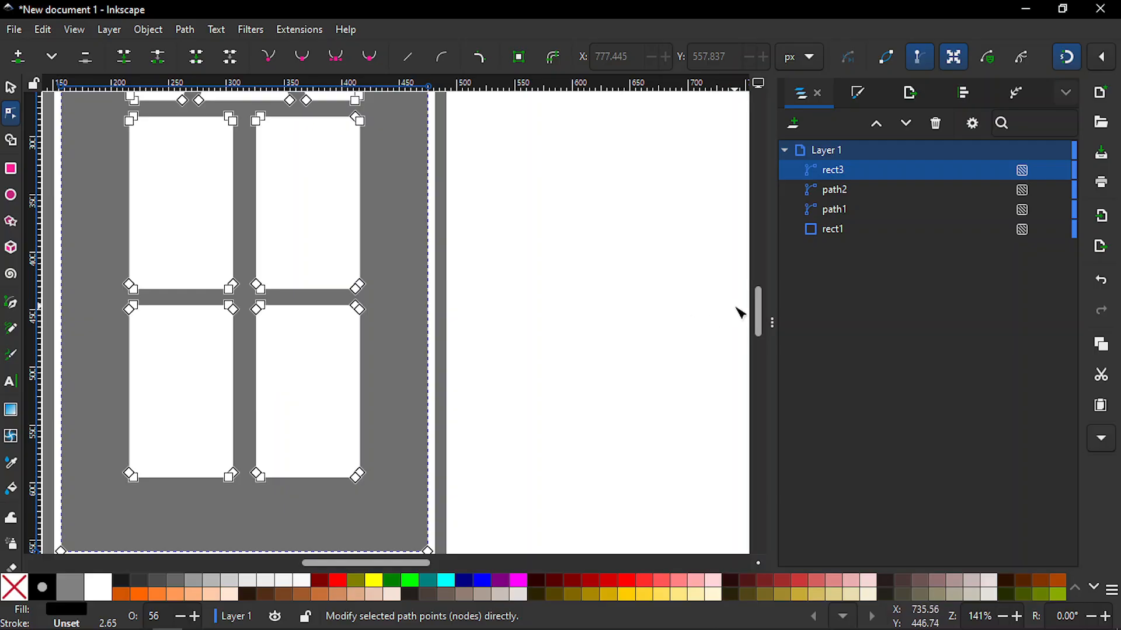
drag(755, 311, 761, 291)
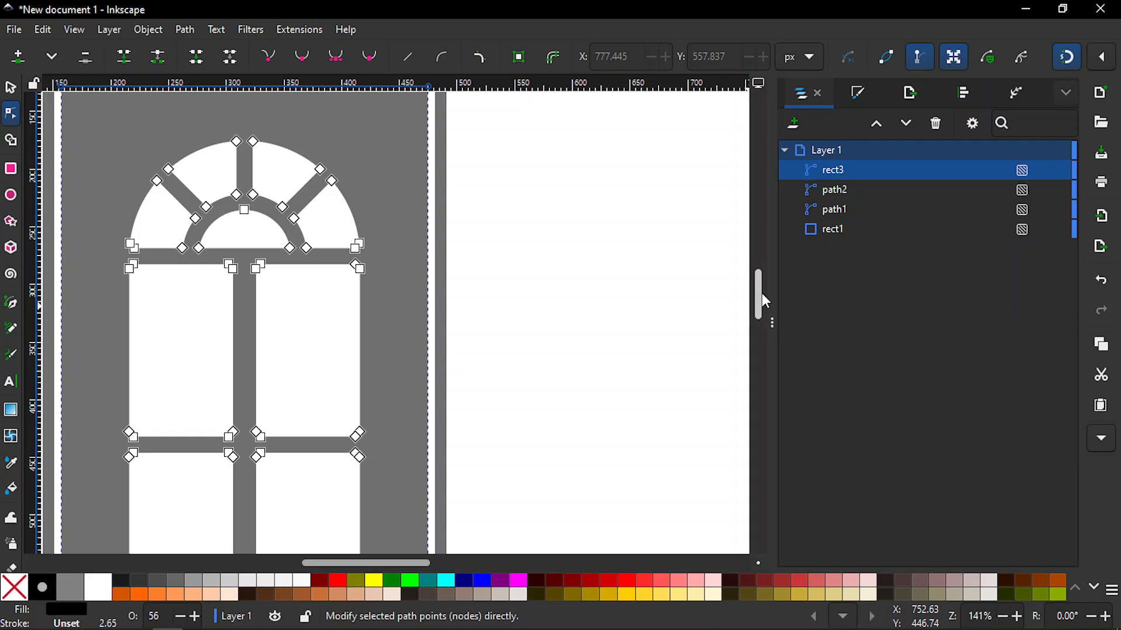
key(minus)
key(minus)
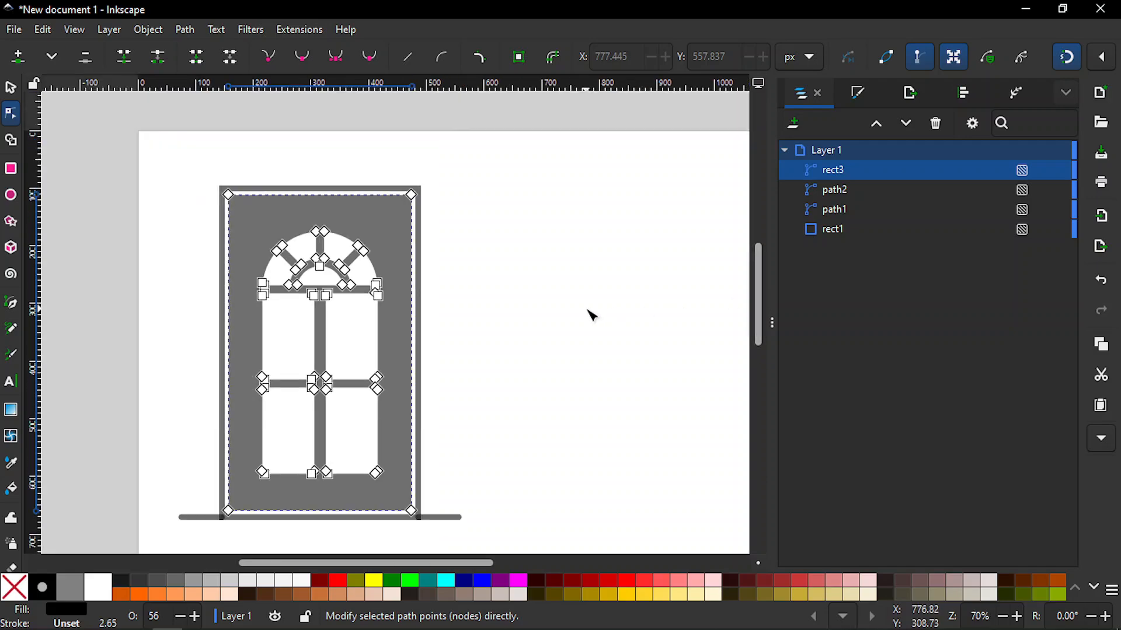
key(s)
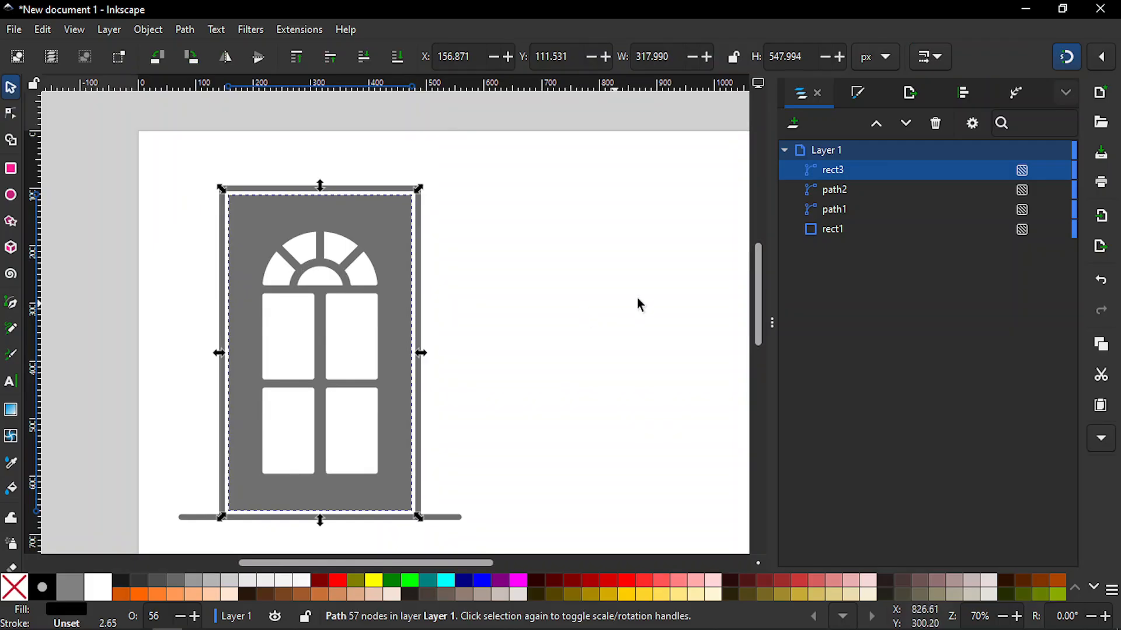
drag(755, 286, 757, 299)
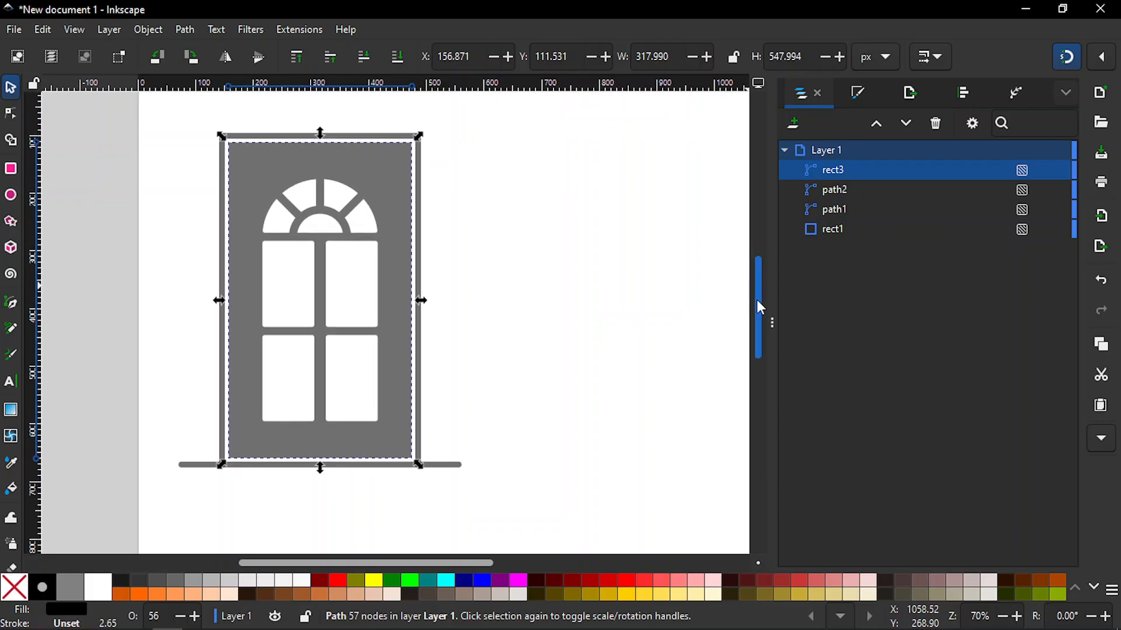
- Convert the outer door frame rectangle to a path and show its nodes
click(420, 255)
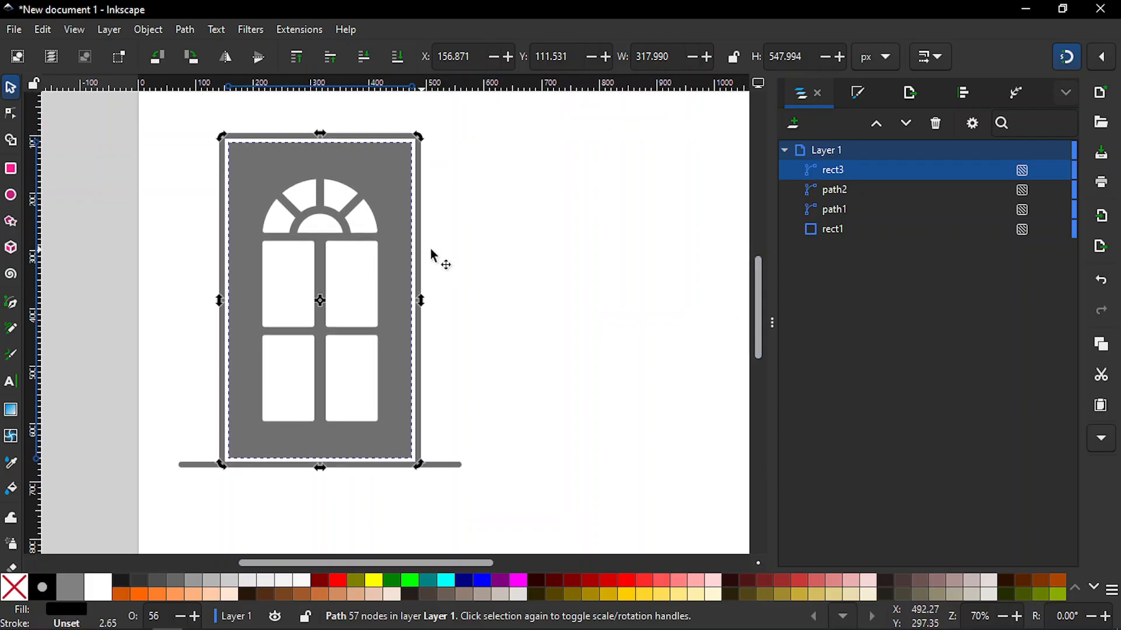
click(472, 258)
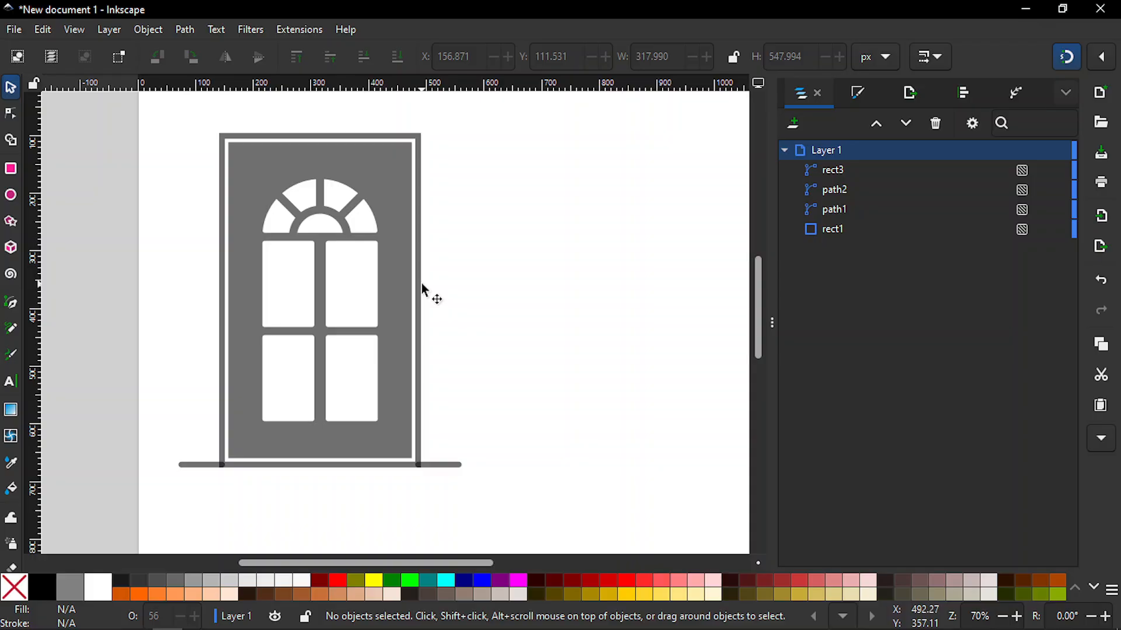
click(423, 286)
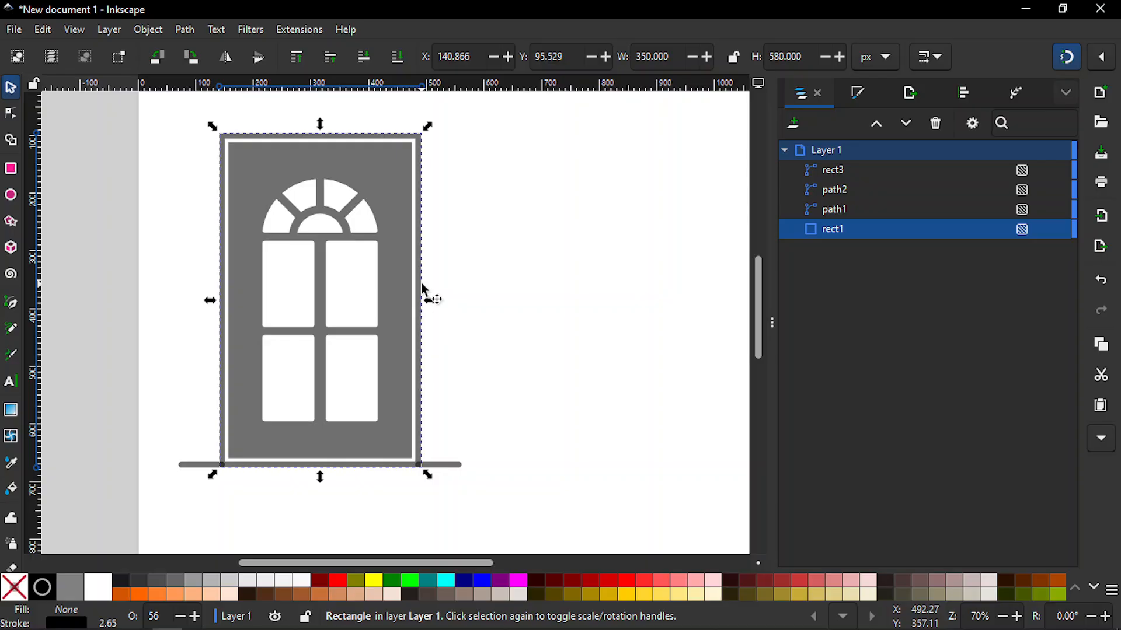
click(194, 28)
click(204, 49)
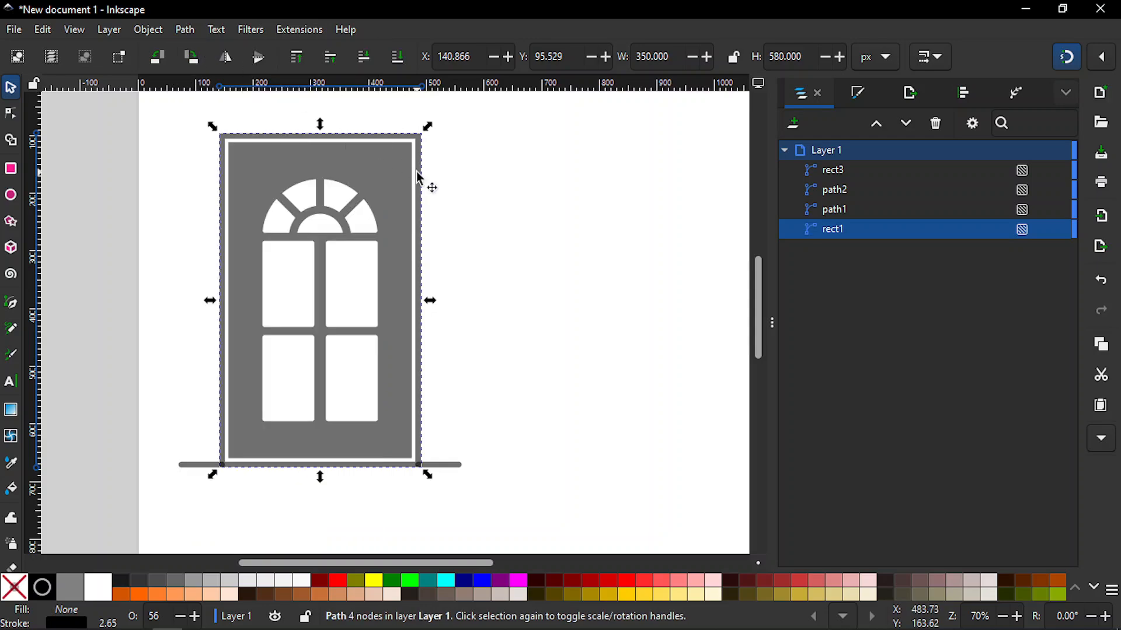
key(n)
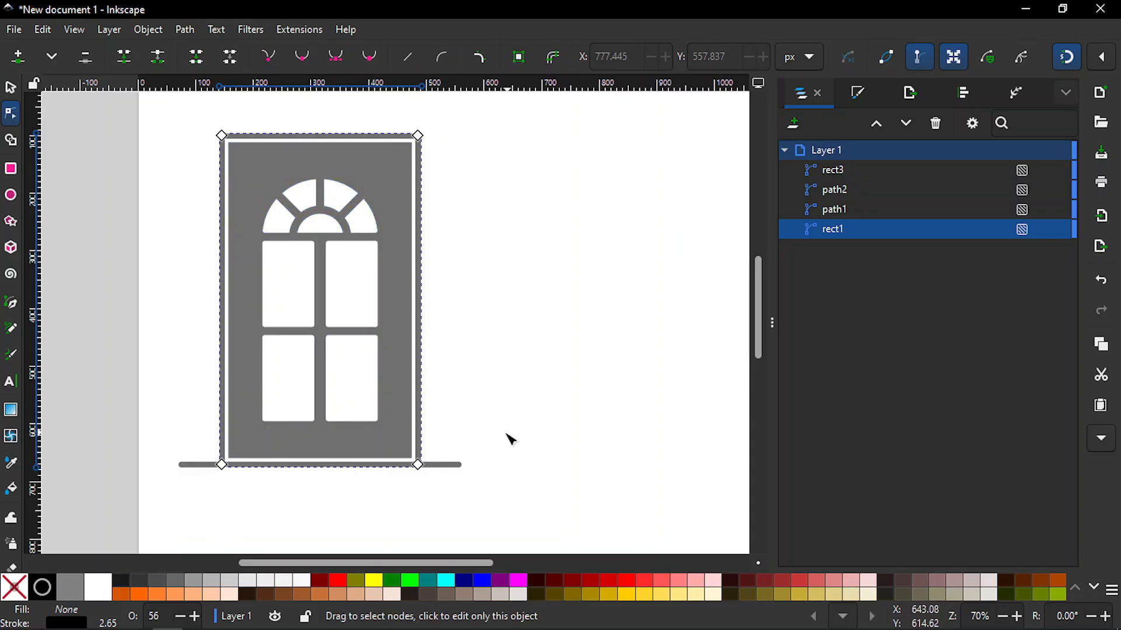
- Try to join the door frame's lower-right corner node with the inner end node of the right-hand ground line
click(459, 465)
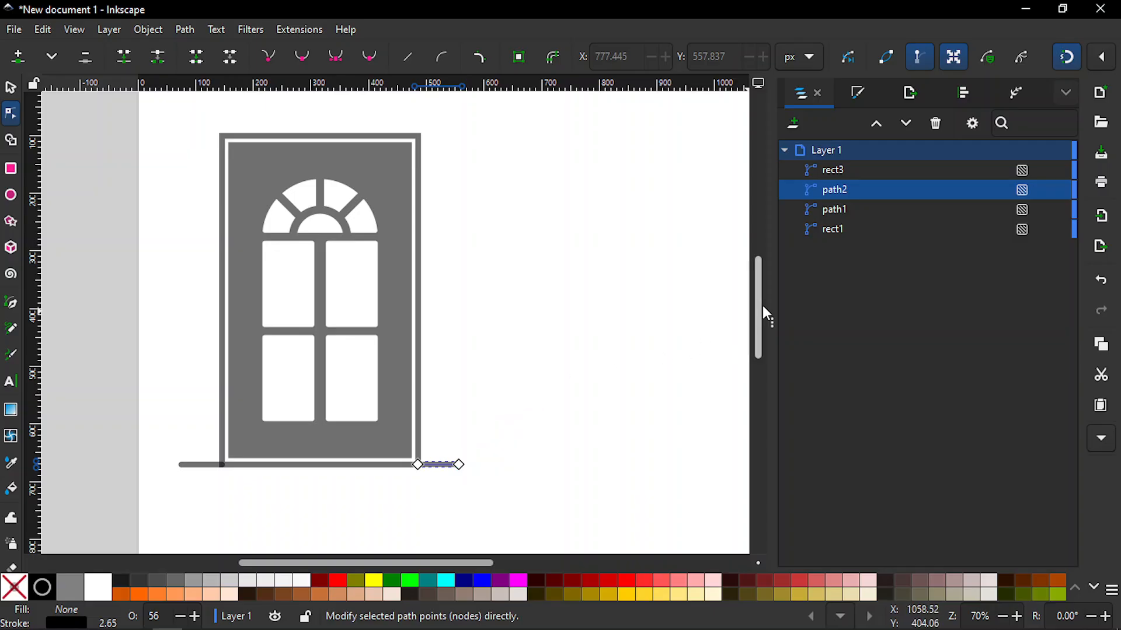
drag(756, 307, 758, 325)
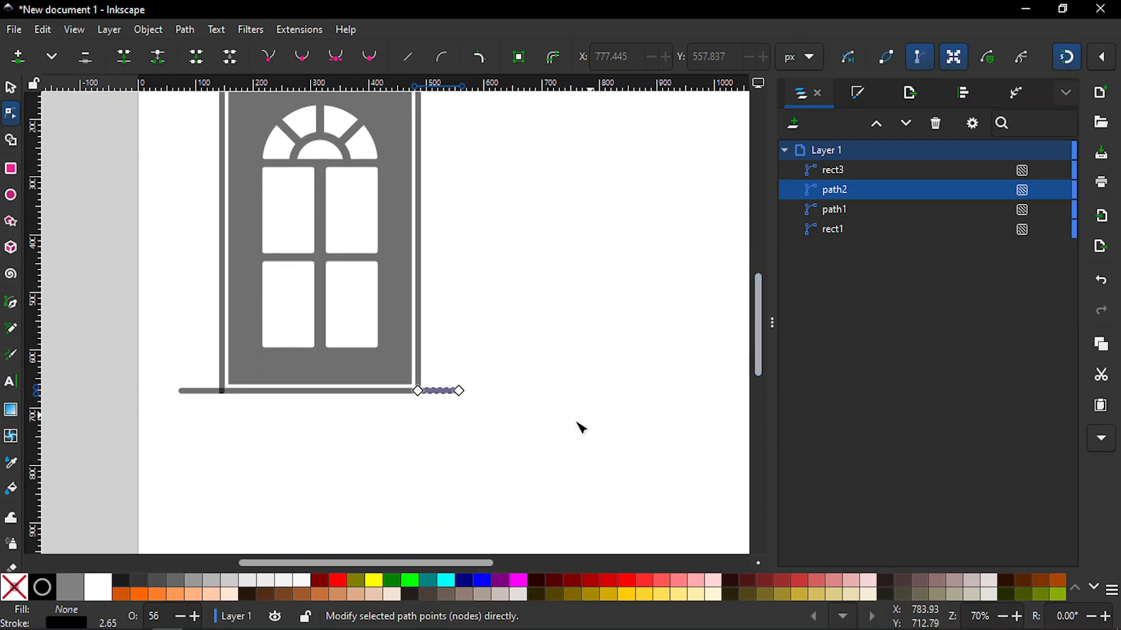
key(plus)
key(plus)
key(plus)
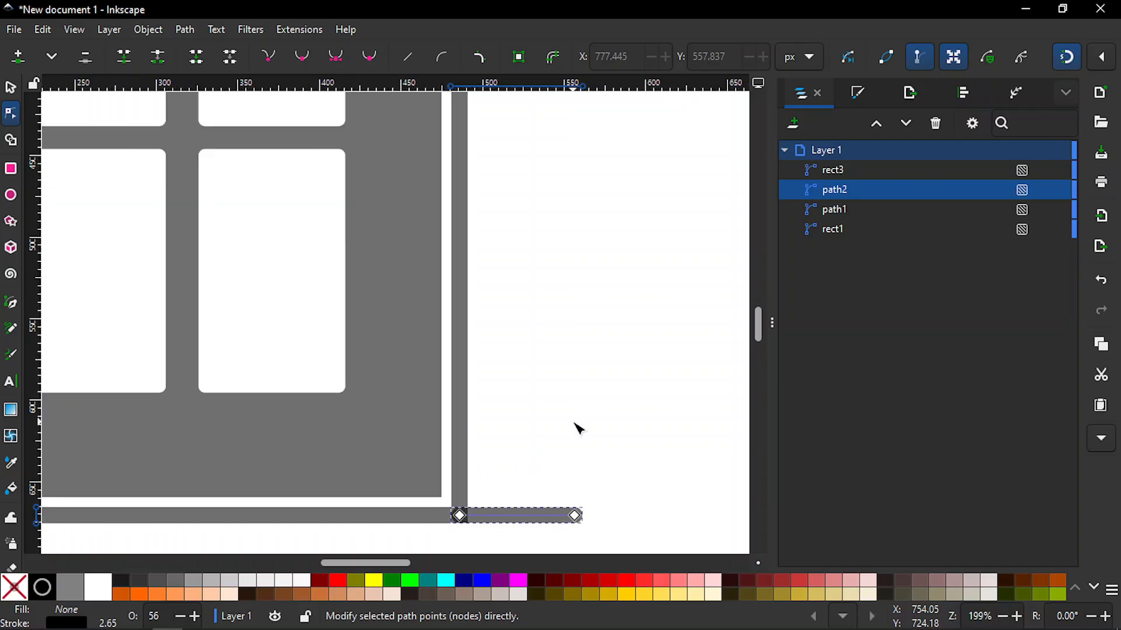
drag(760, 324, 762, 348)
click(579, 393)
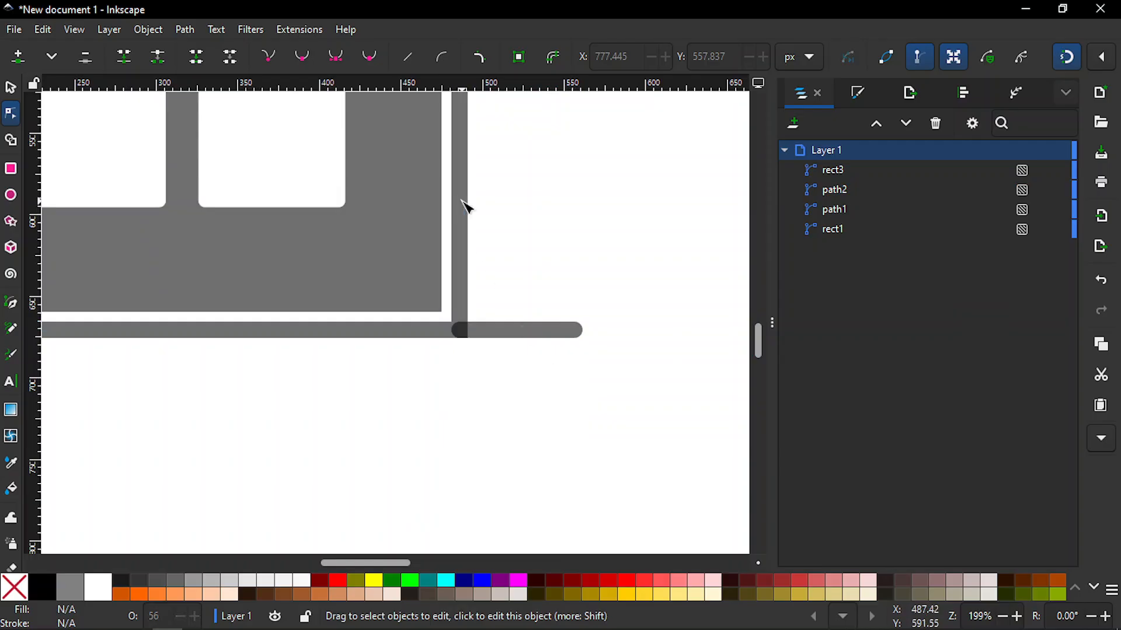
click(465, 206)
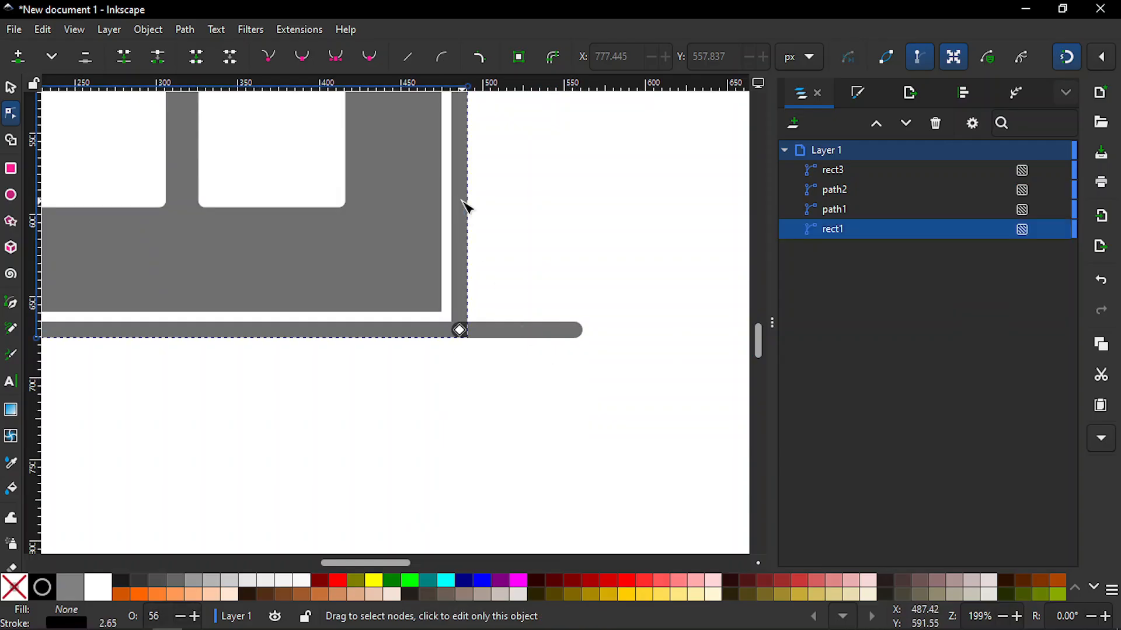
shift+click(534, 336)
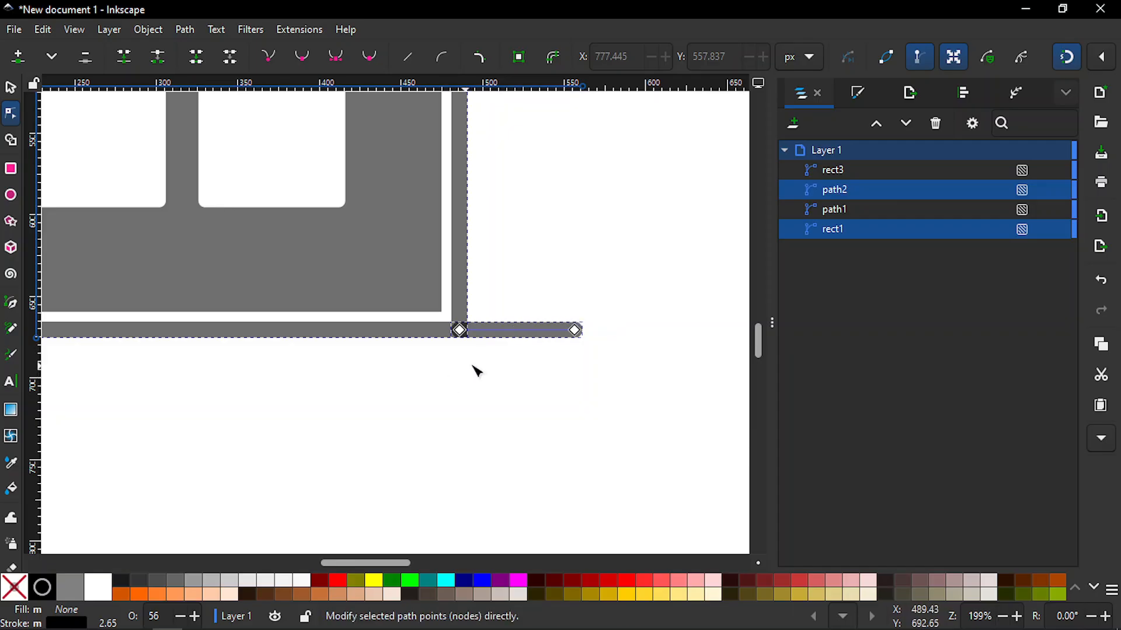
drag(475, 364, 442, 313)
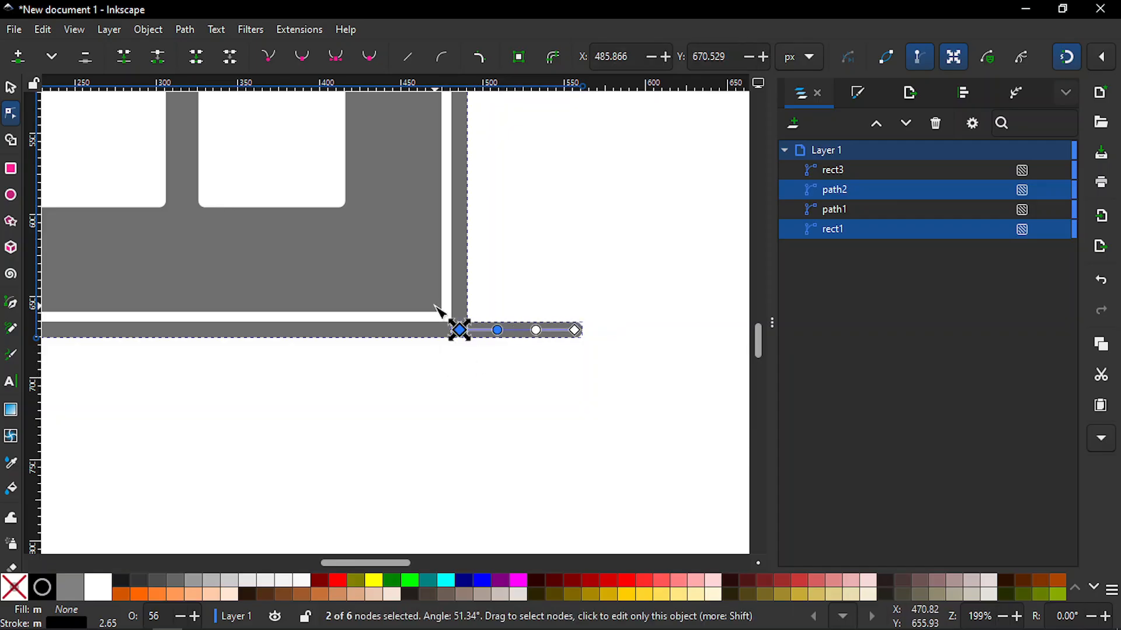
click(124, 57)
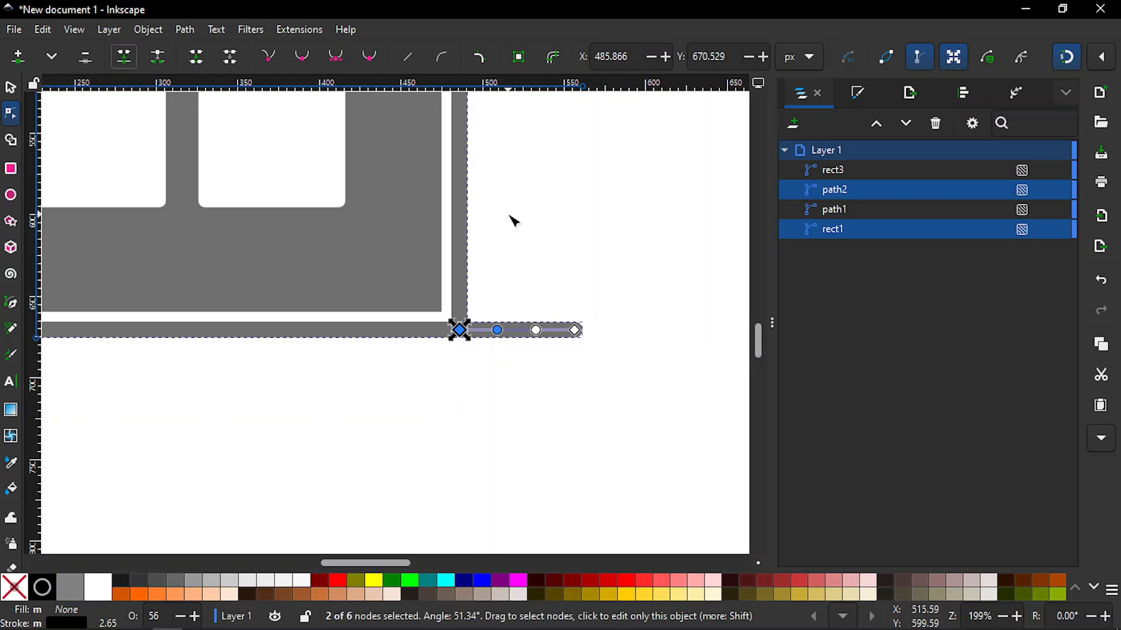
- Try to combine the two ground lines and the door panel into a single path
click(618, 248)
click(617, 248)
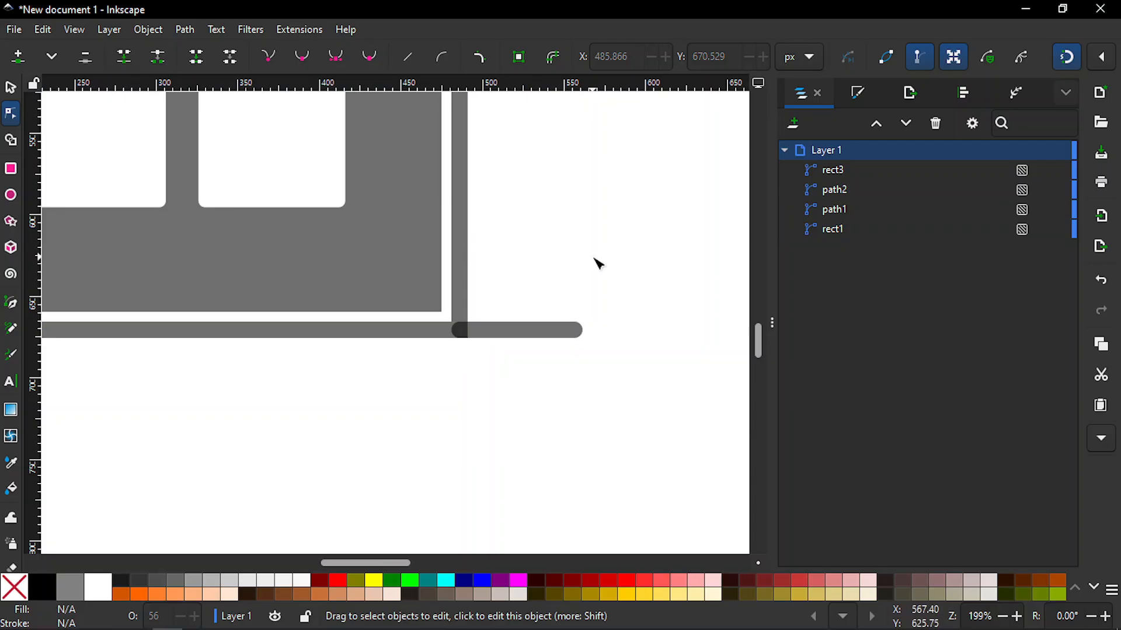
key(minus)
key(minus)
key(minus)
key(minus)
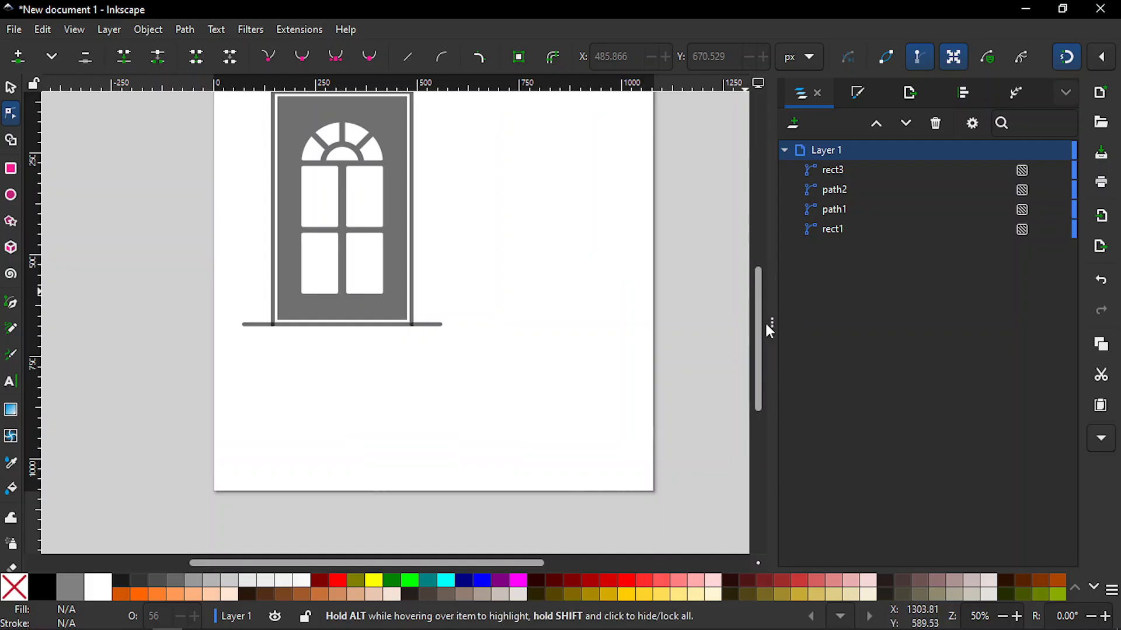
drag(760, 323, 763, 309)
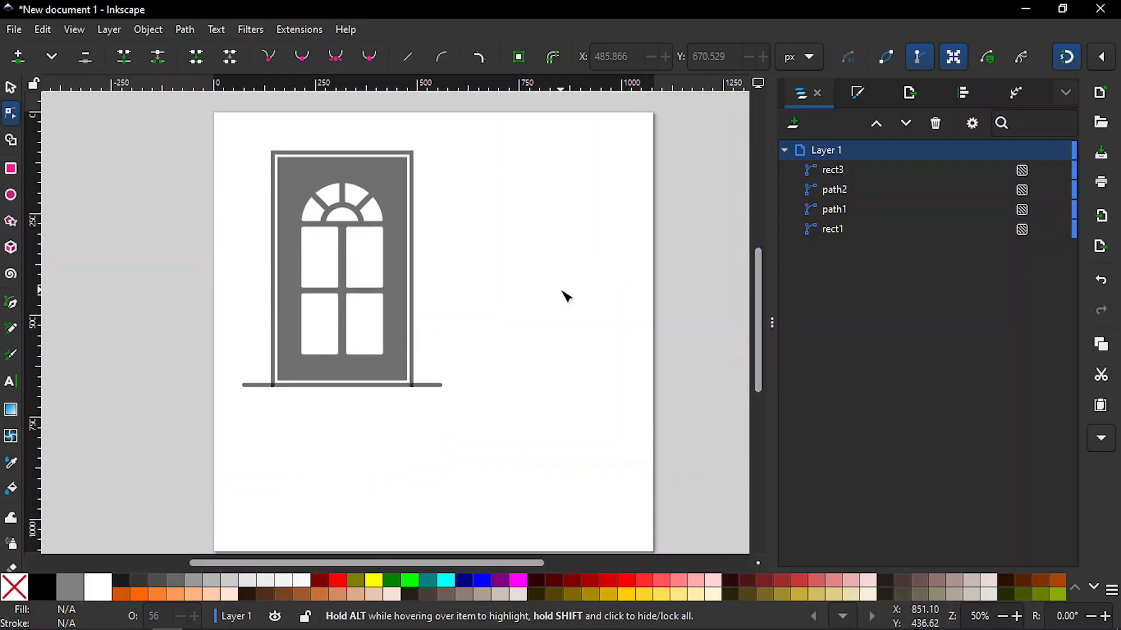
key(s)
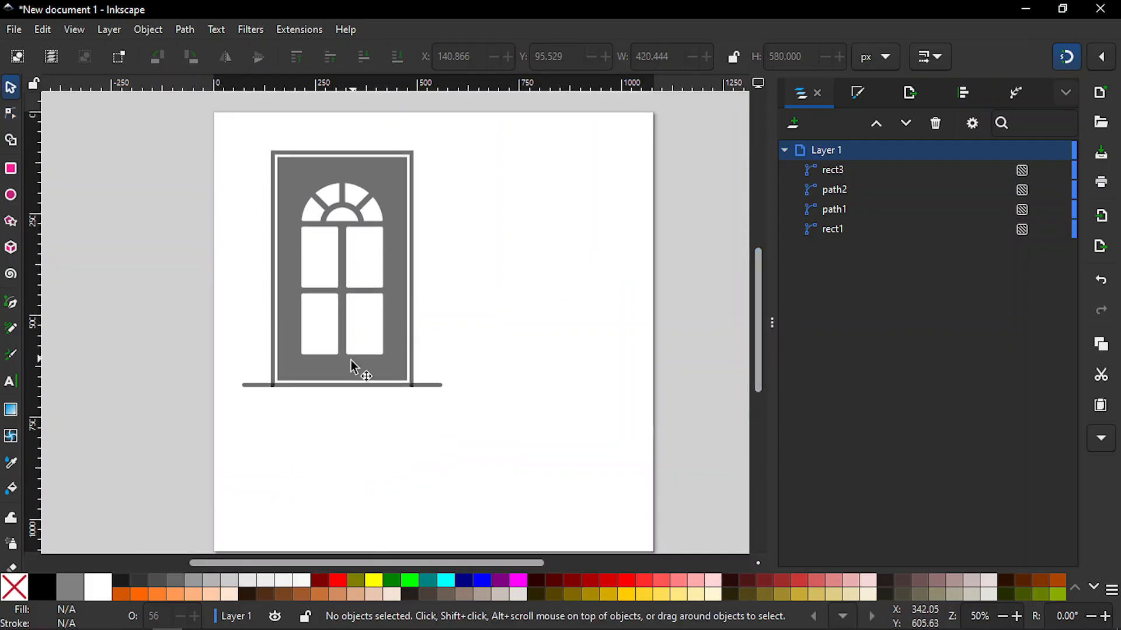
click(257, 387)
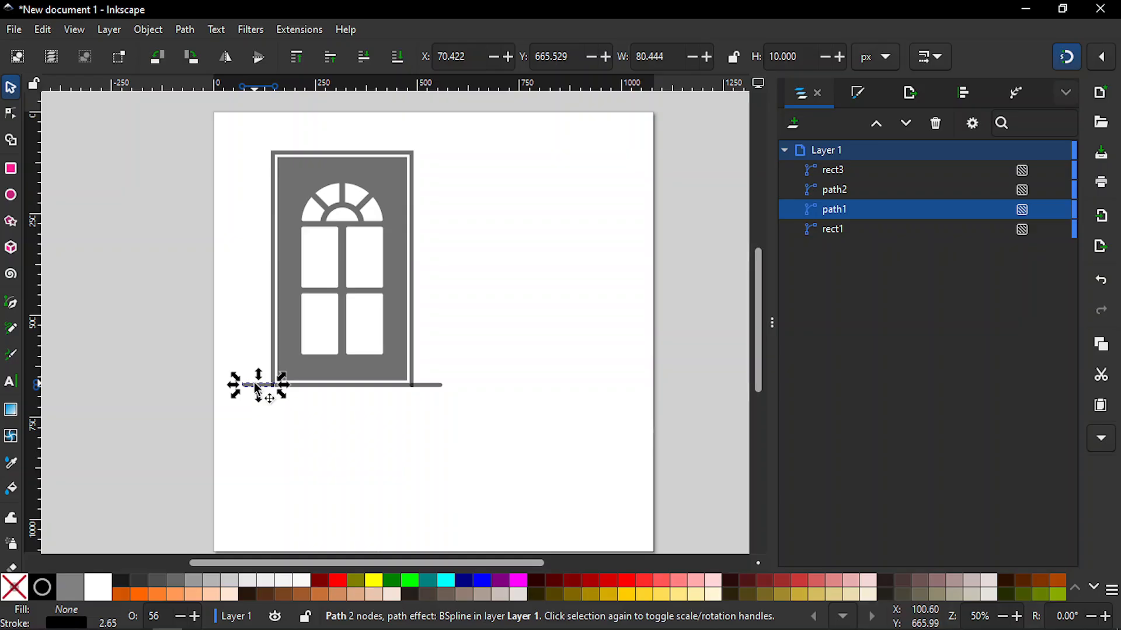
shift+click(426, 383)
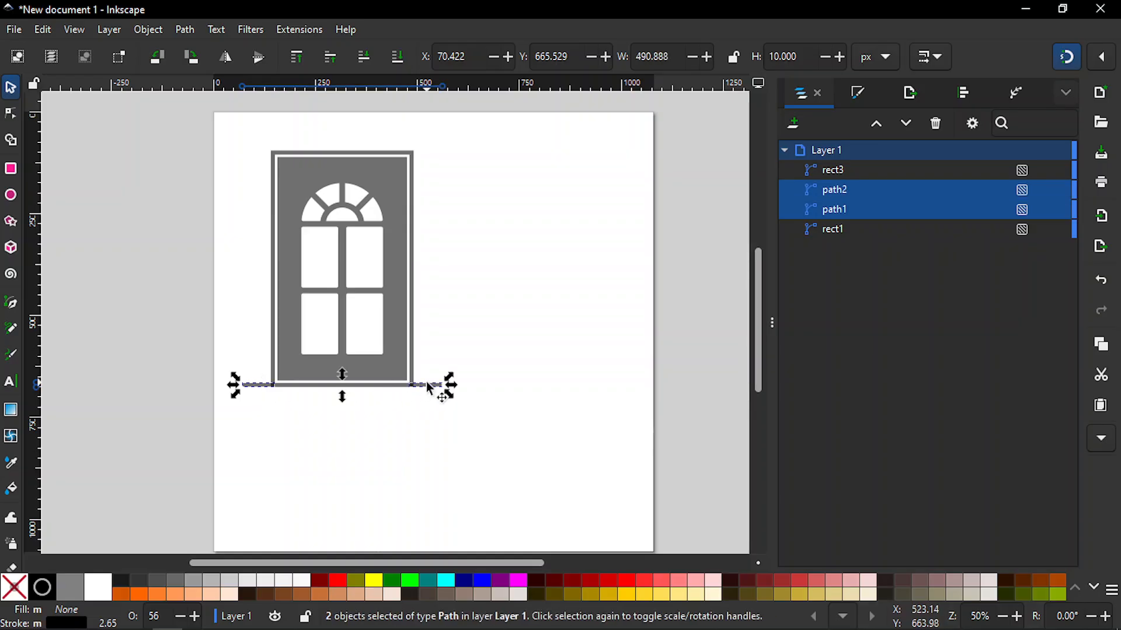
shift+click(414, 289)
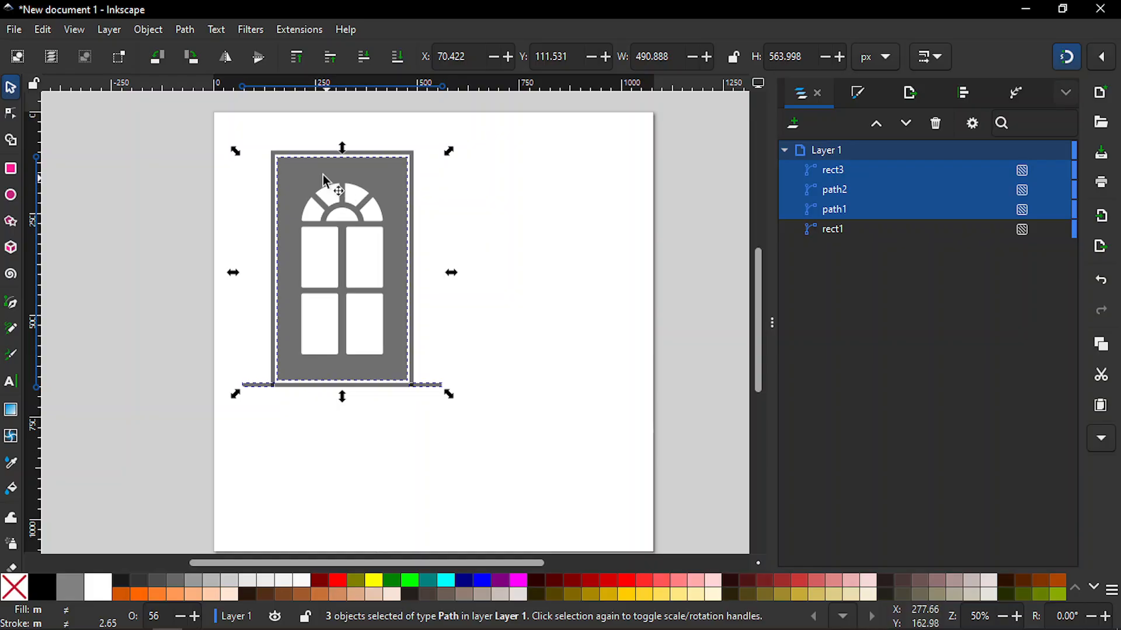
click(186, 30)
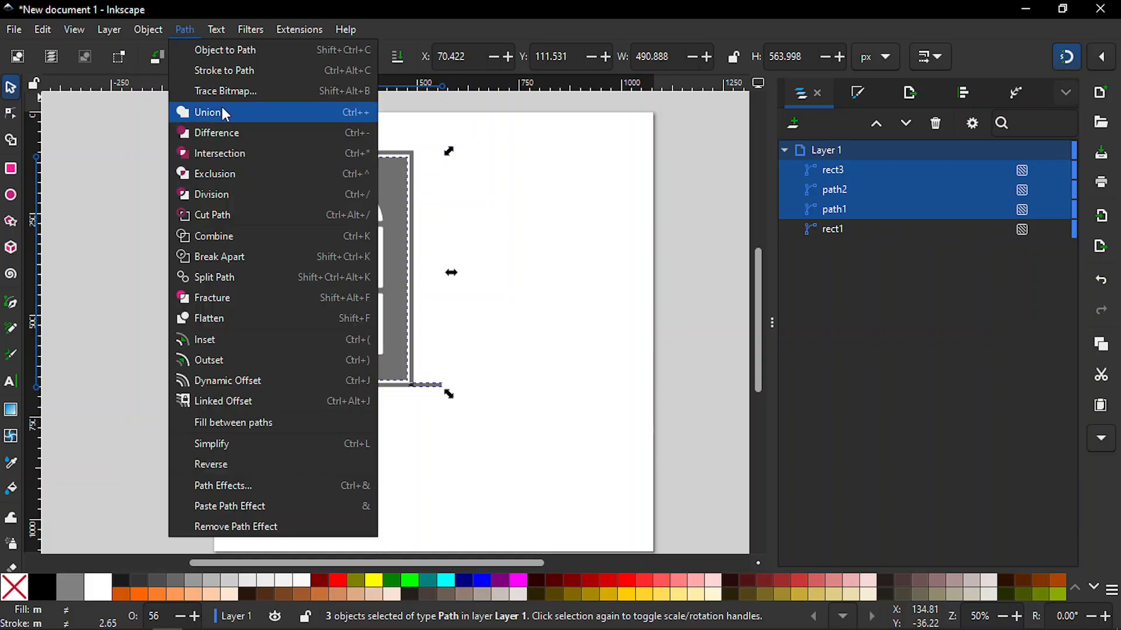
click(223, 237)
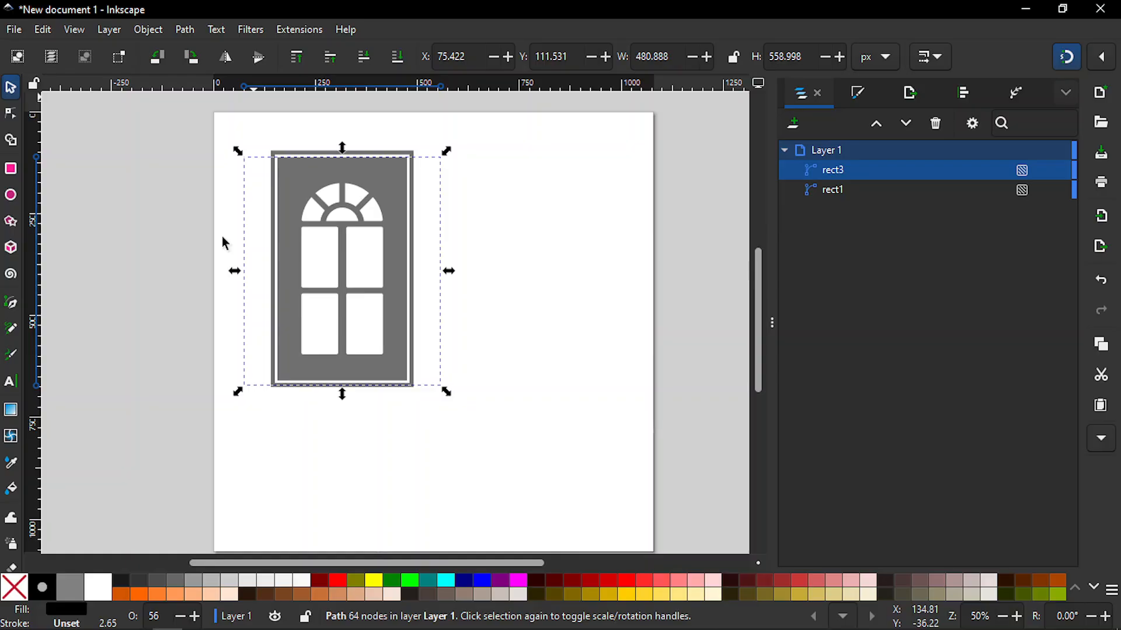
- Undo the combine and the outer door frame's conversion to a path
key(ctrl+z)
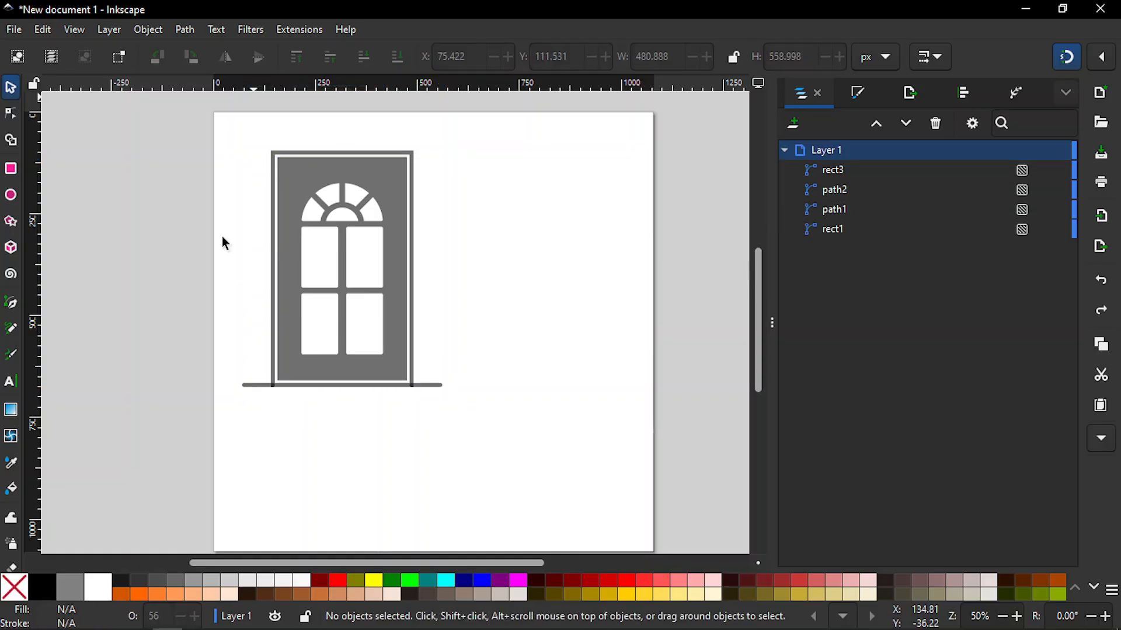
click(272, 232)
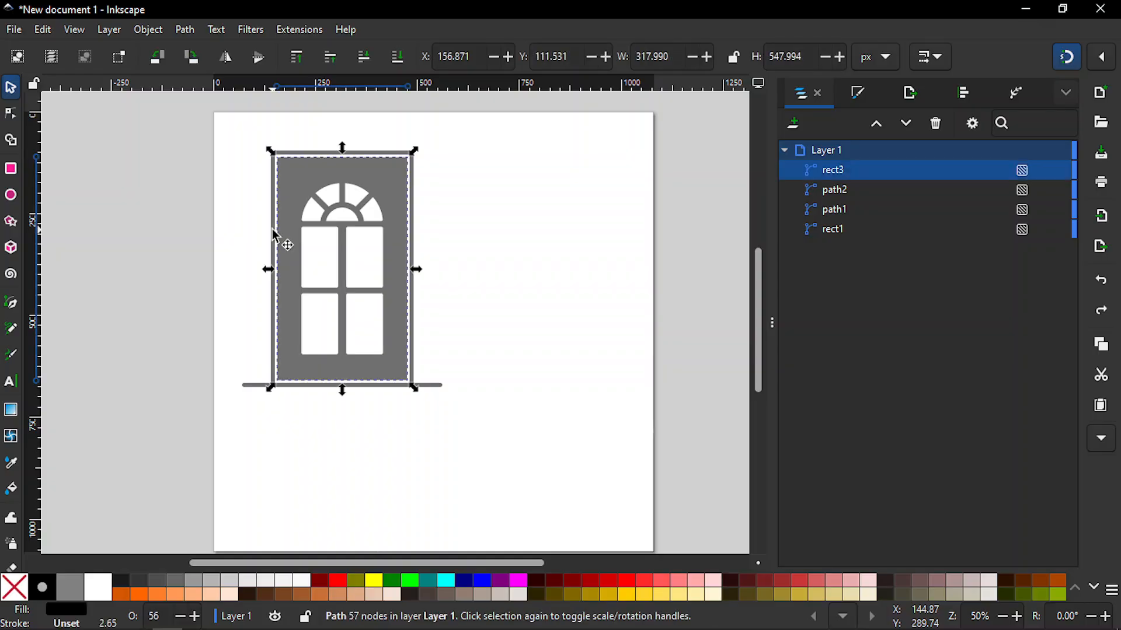
key(ctrl)
key(ctrl+z)
click(462, 250)
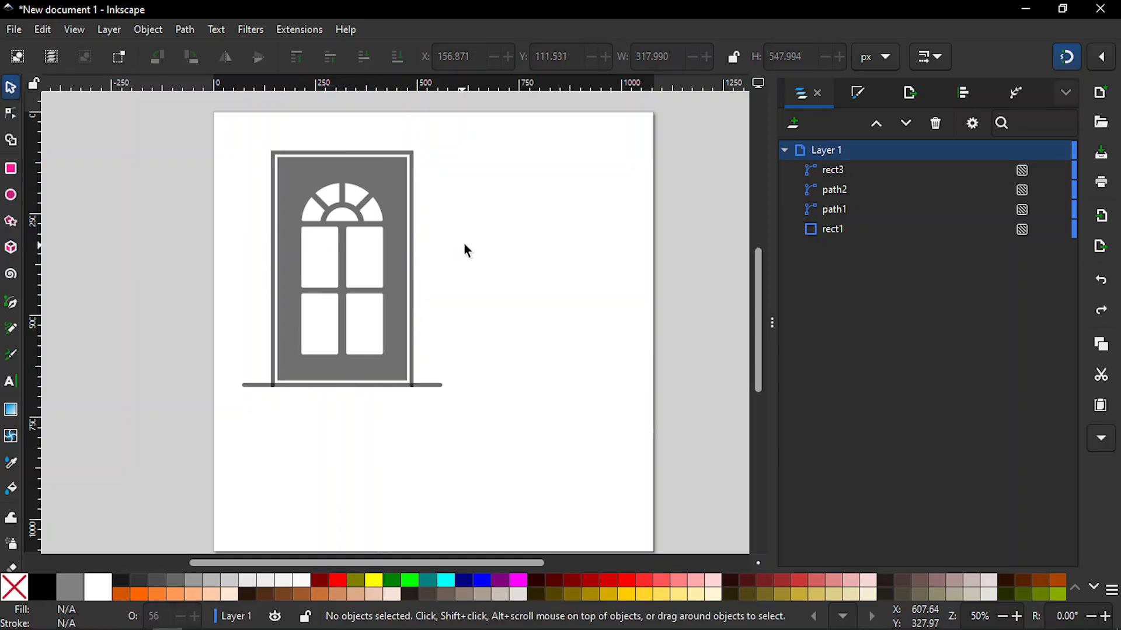
- Convert the outer door frame rectangle to a path again
click(414, 312)
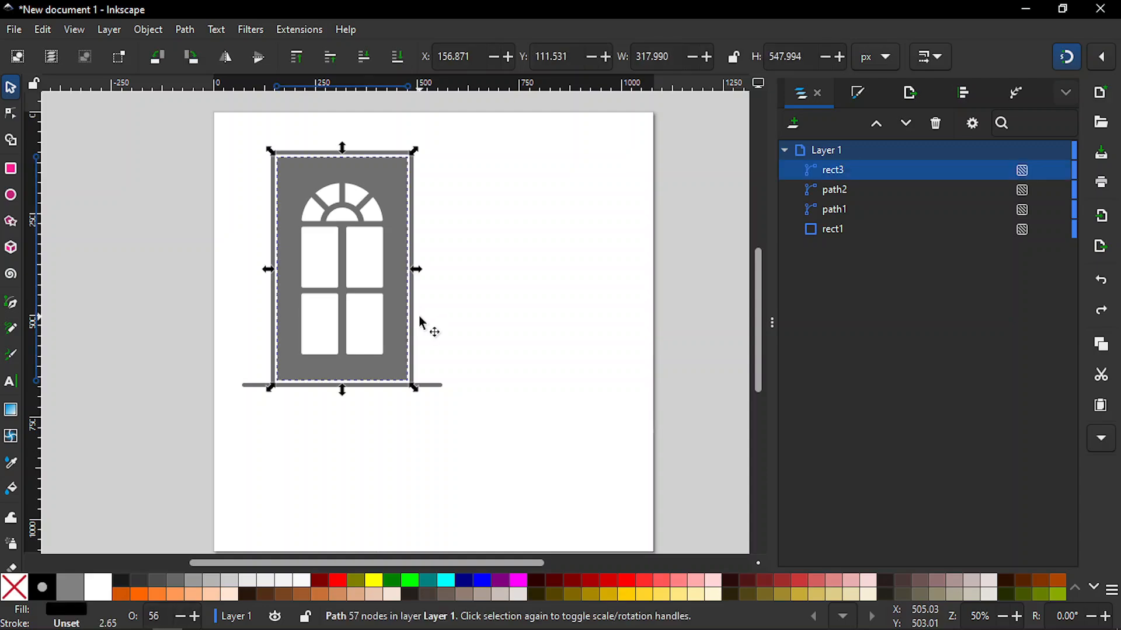
scroll(419, 317, up, 2)
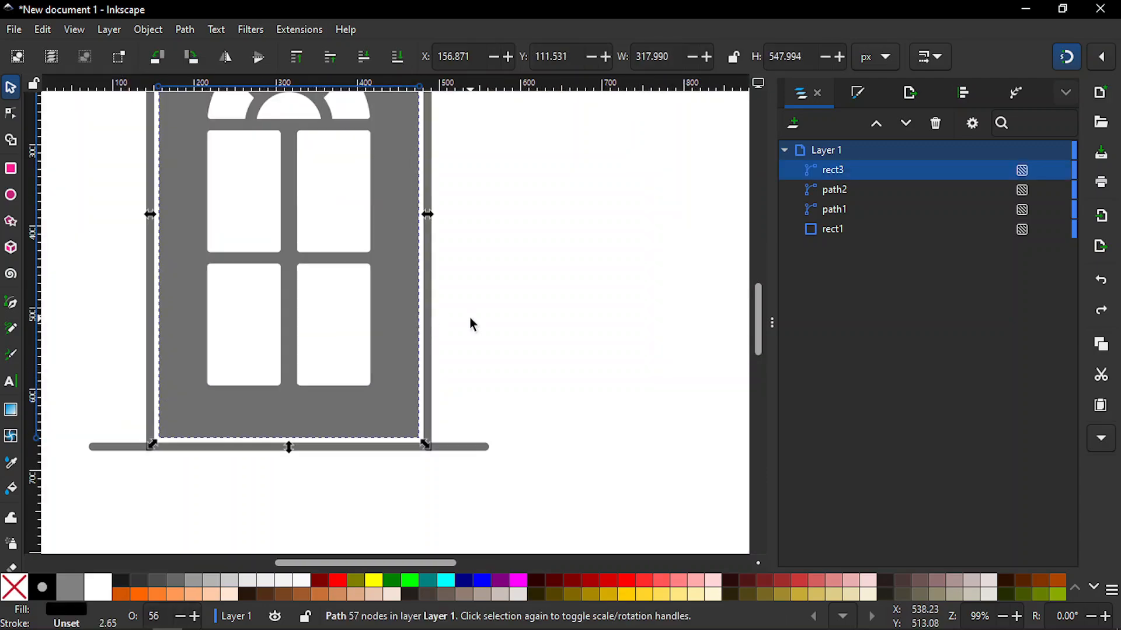
click(470, 319)
click(432, 329)
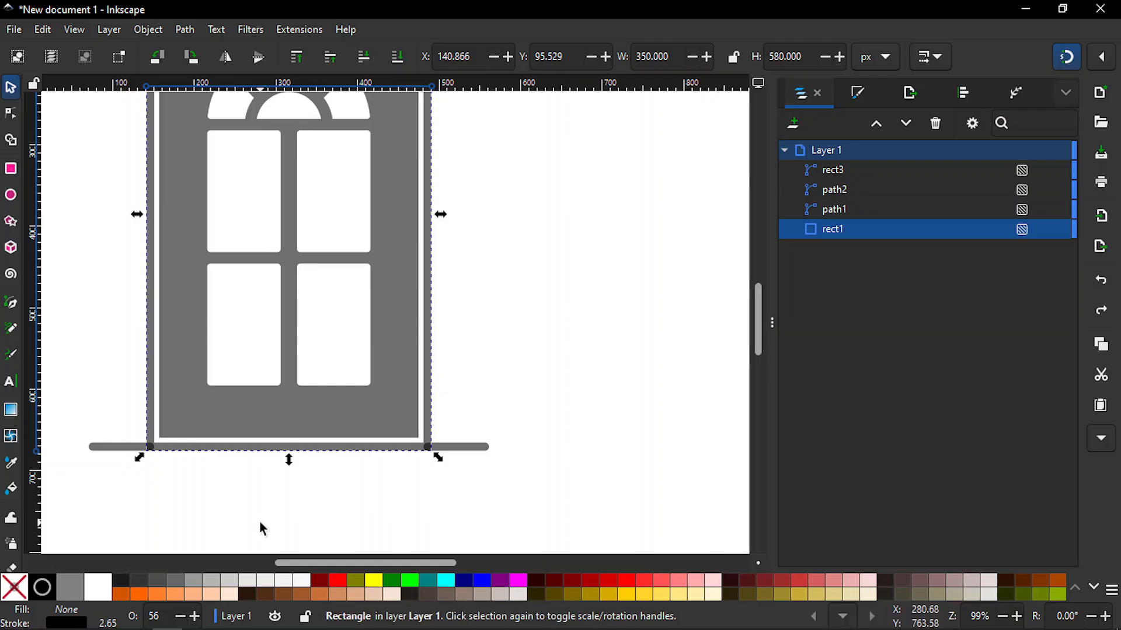
key(2)
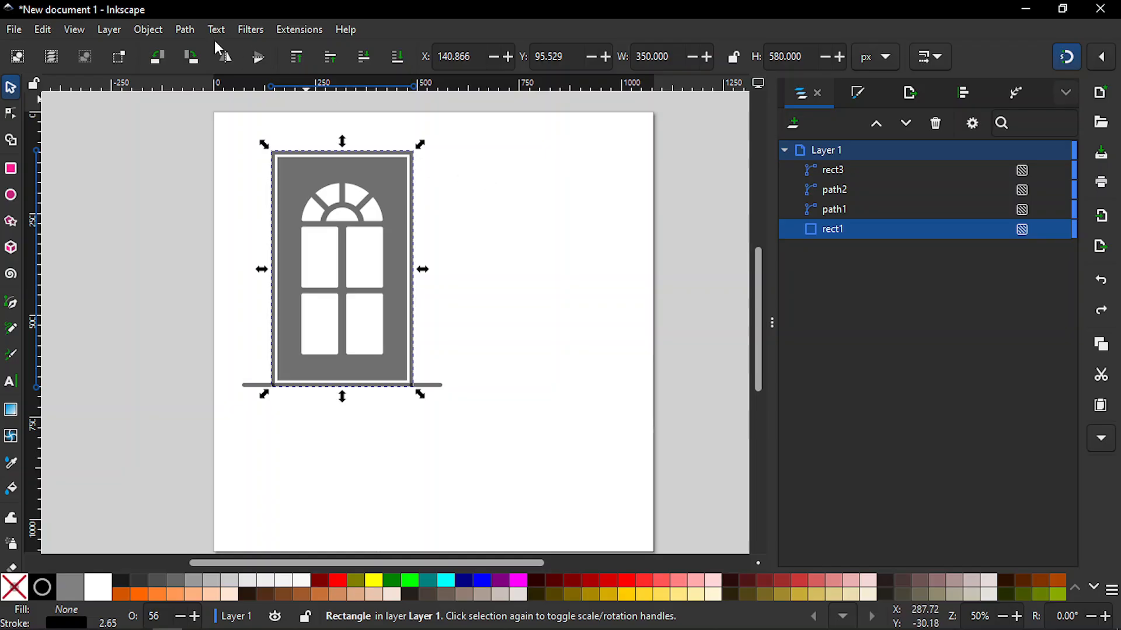
click(184, 30)
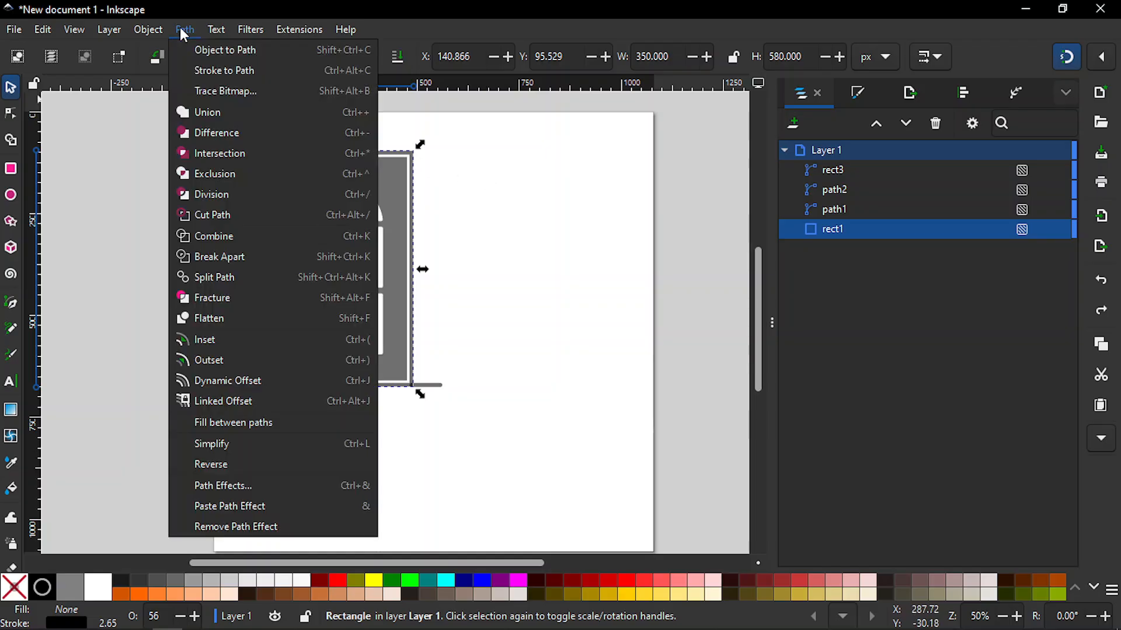
click(205, 51)
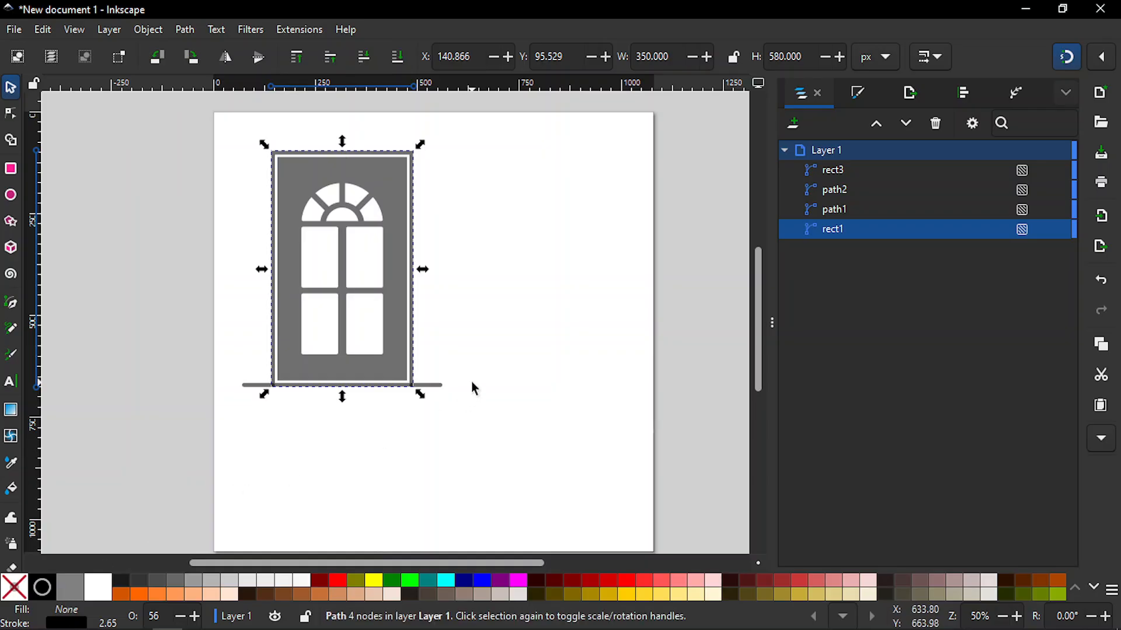
- Combine both ground lines and the outer door frame into one path, leaving out the door panel
click(441, 386)
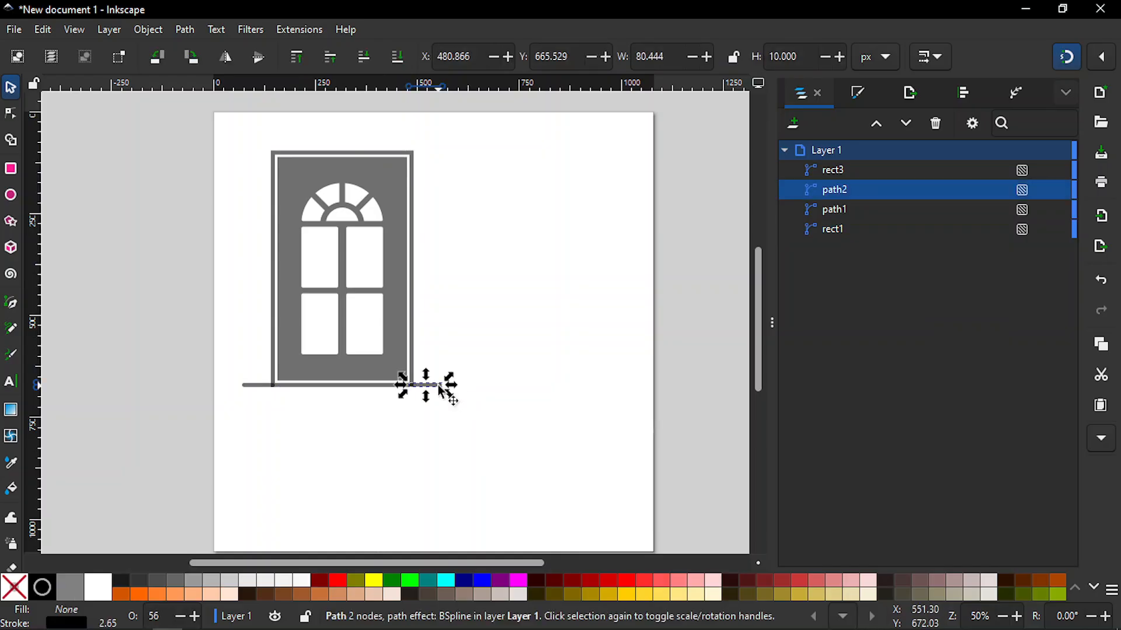
click(259, 387)
key(shift)
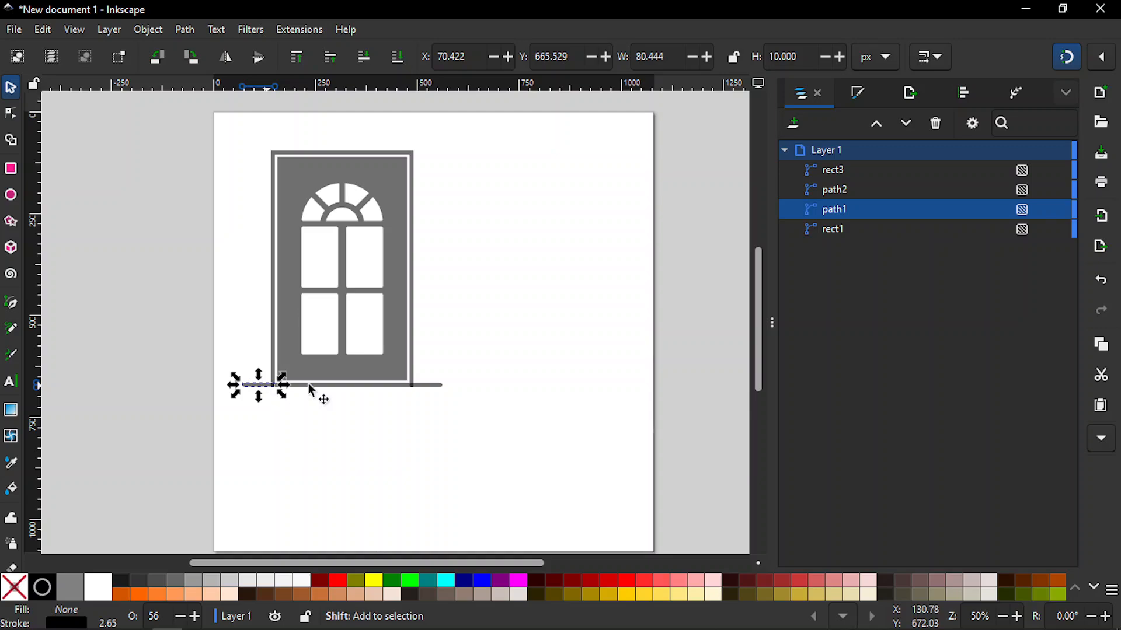
shift+click(429, 383)
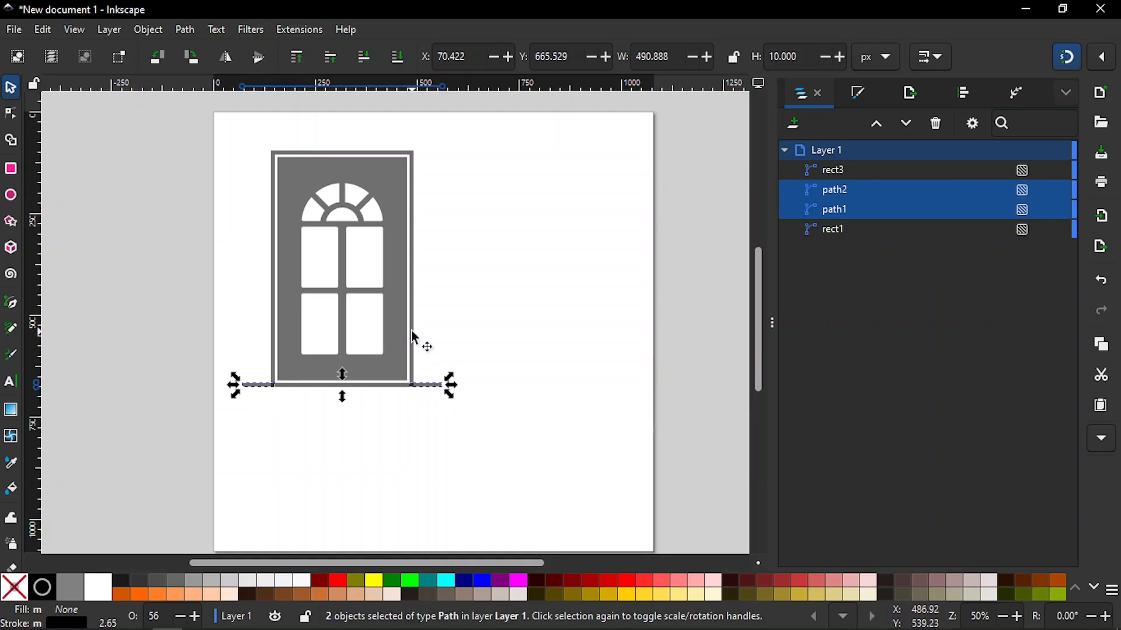
shift+click(415, 338)
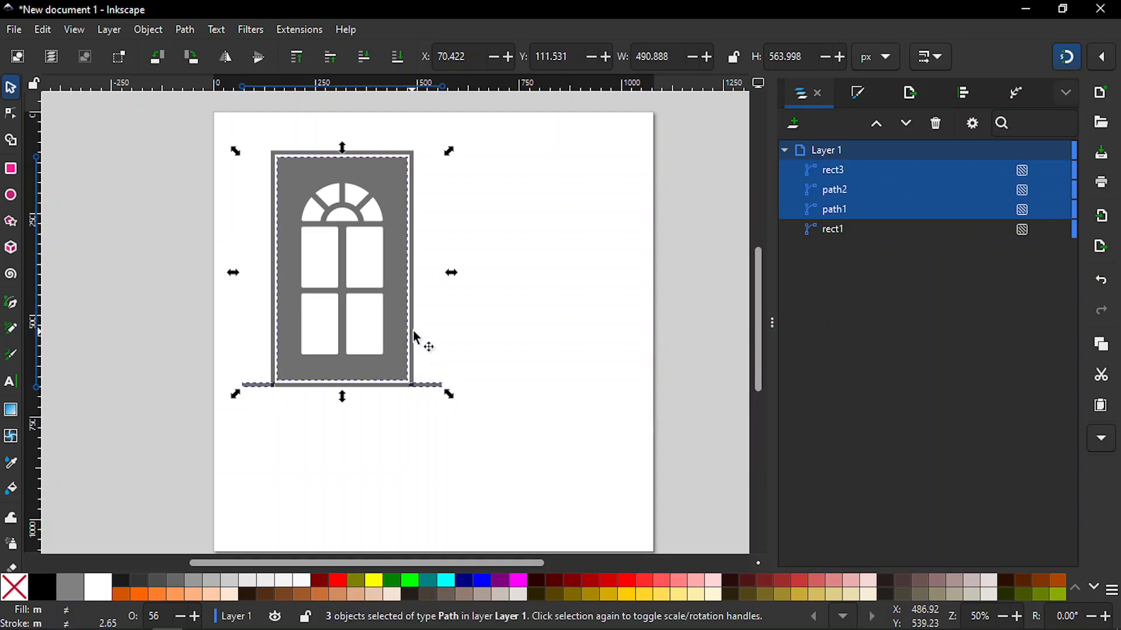
shift+click(415, 332)
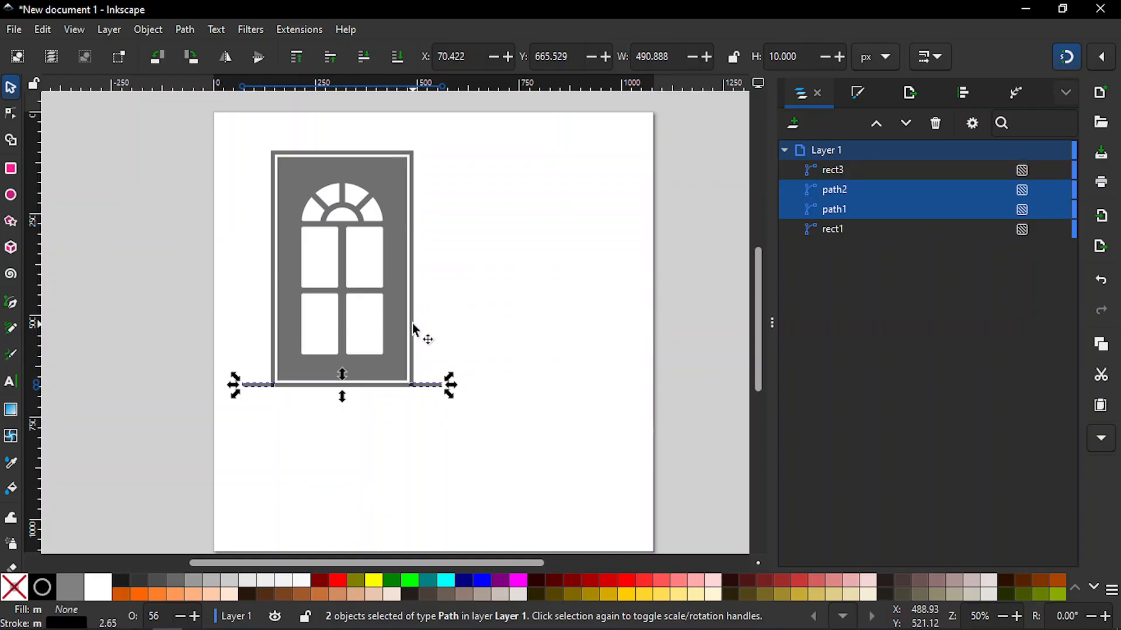
shift+click(414, 328)
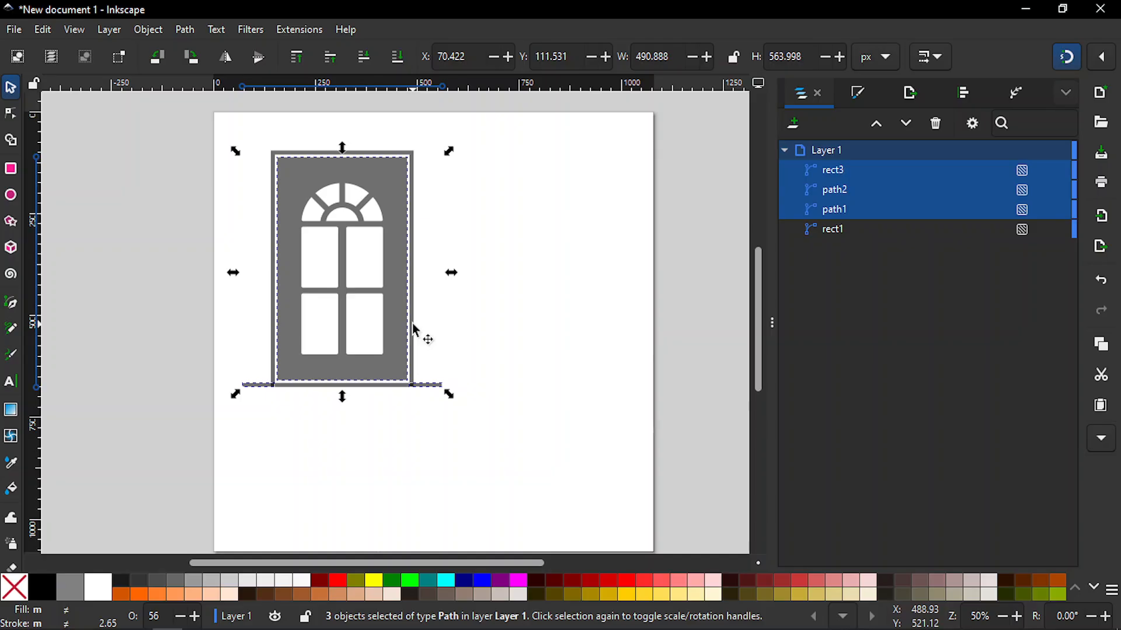
shift+click(402, 330)
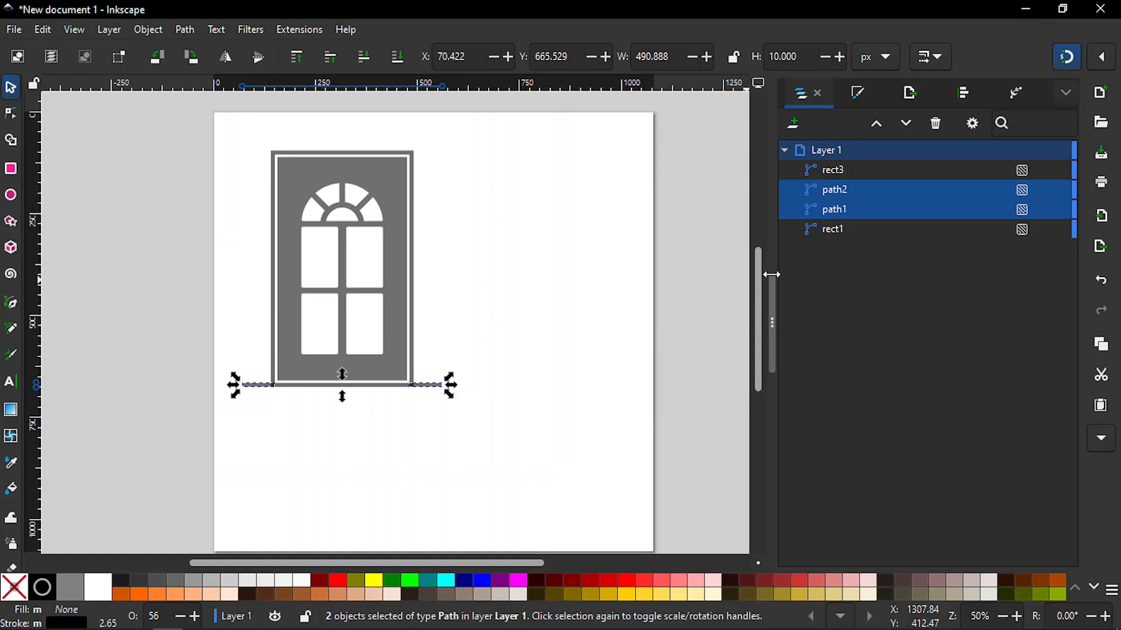
shift+click(845, 230)
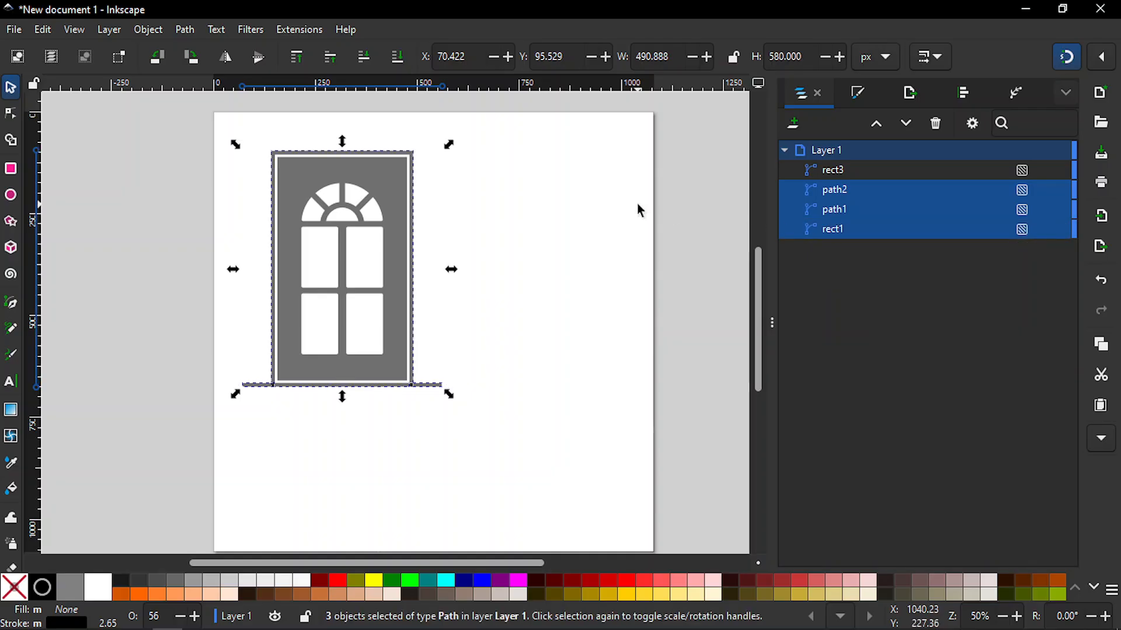
click(184, 31)
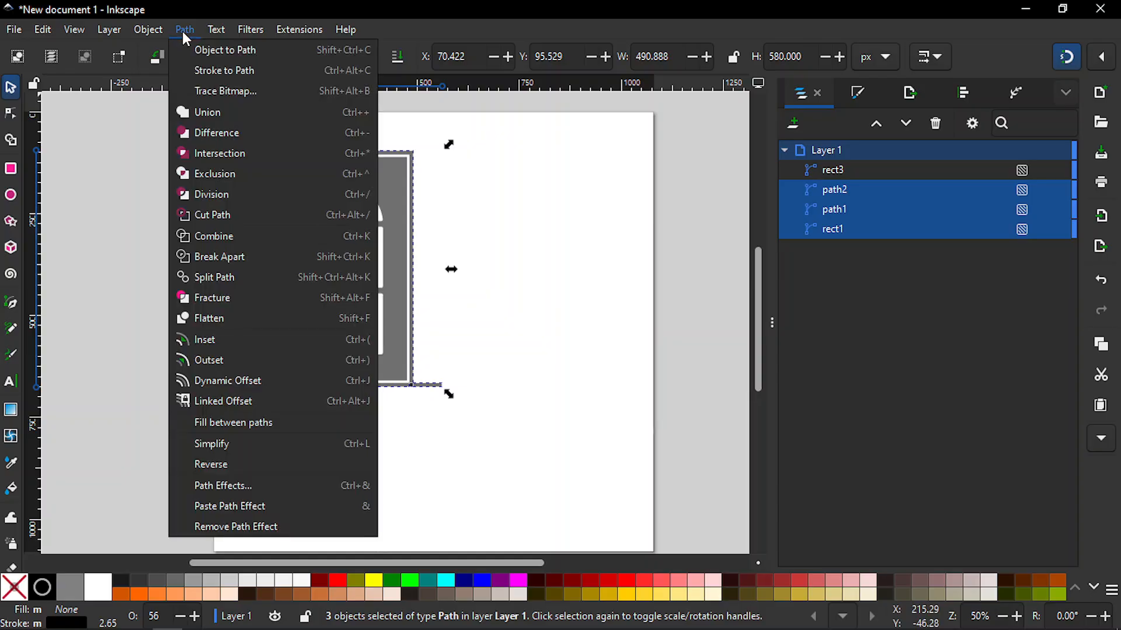
click(211, 237)
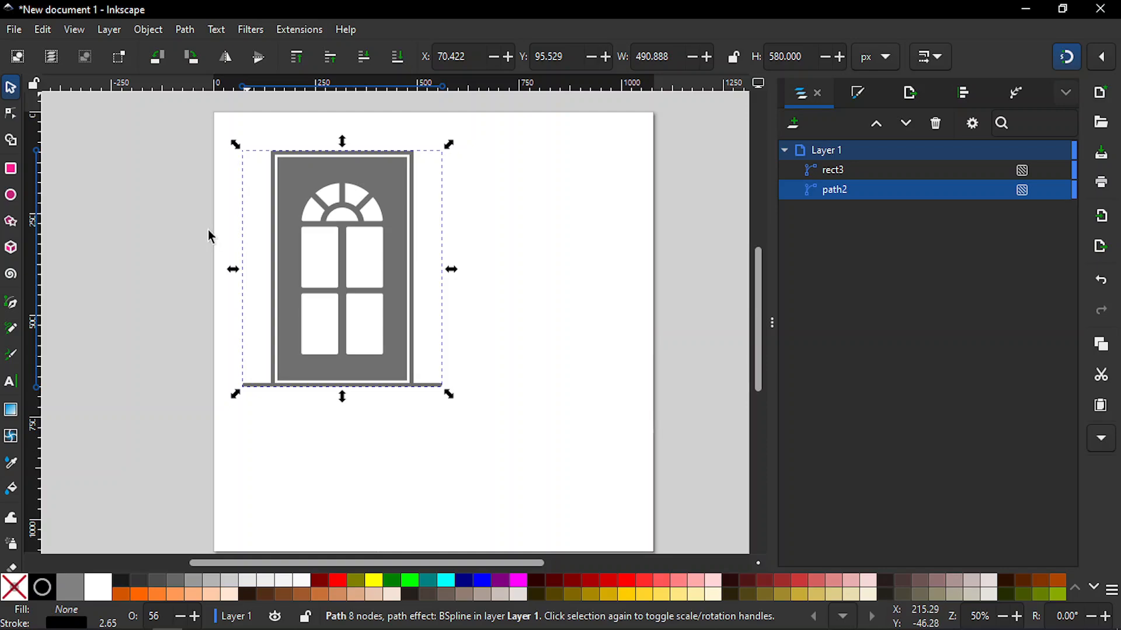
click(515, 293)
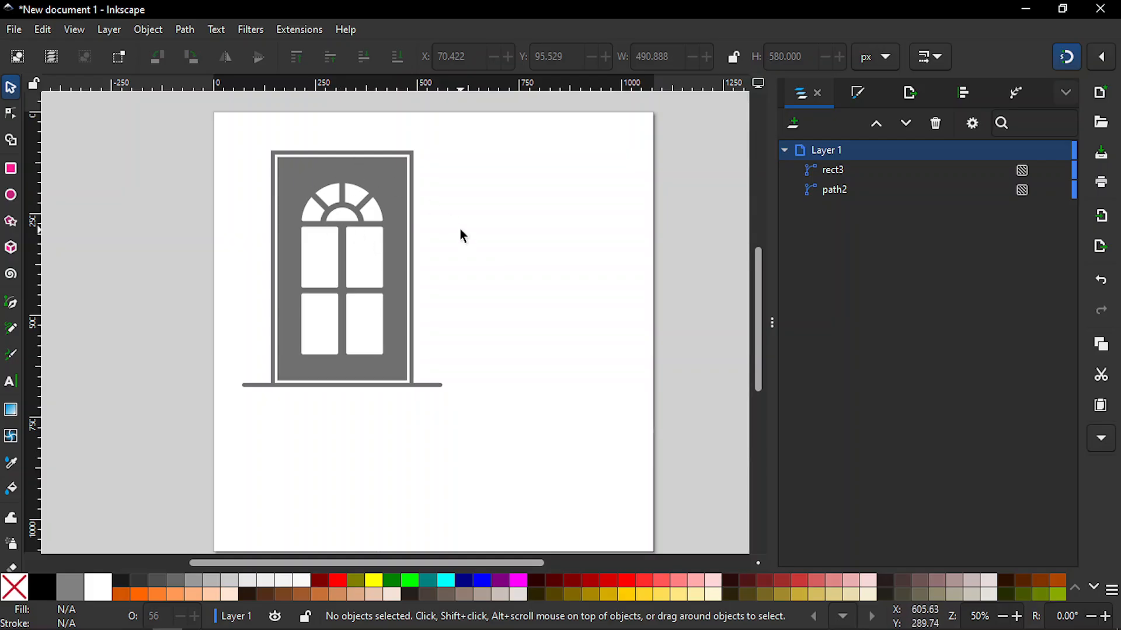
- Examine the joint between the door frame's lower-right corner and the ground line
key(z)
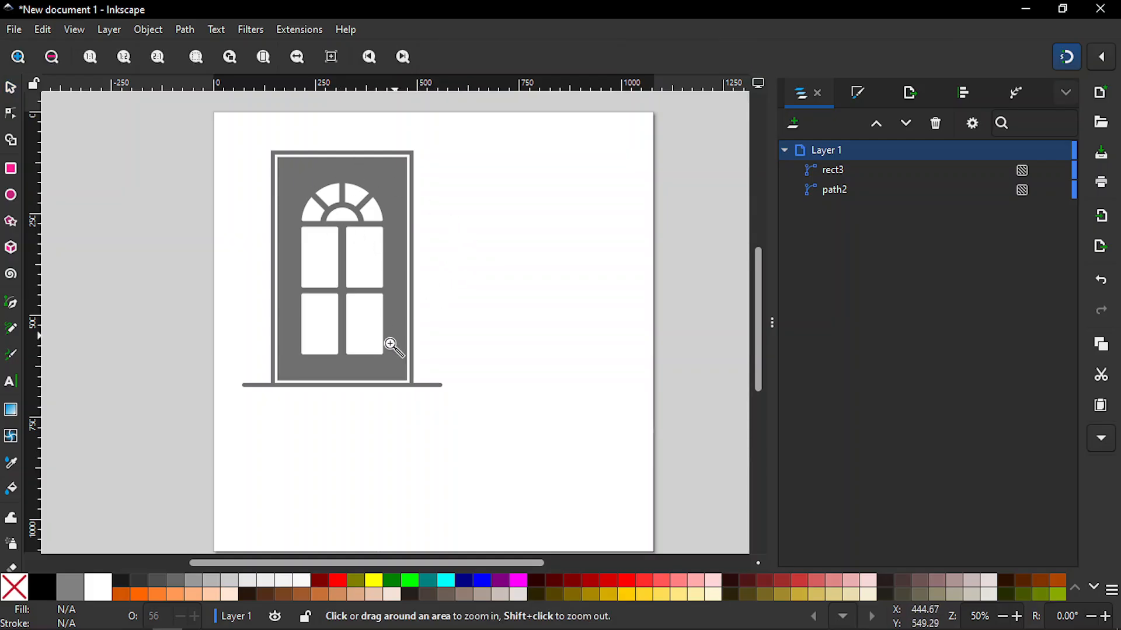
drag(382, 354, 463, 415)
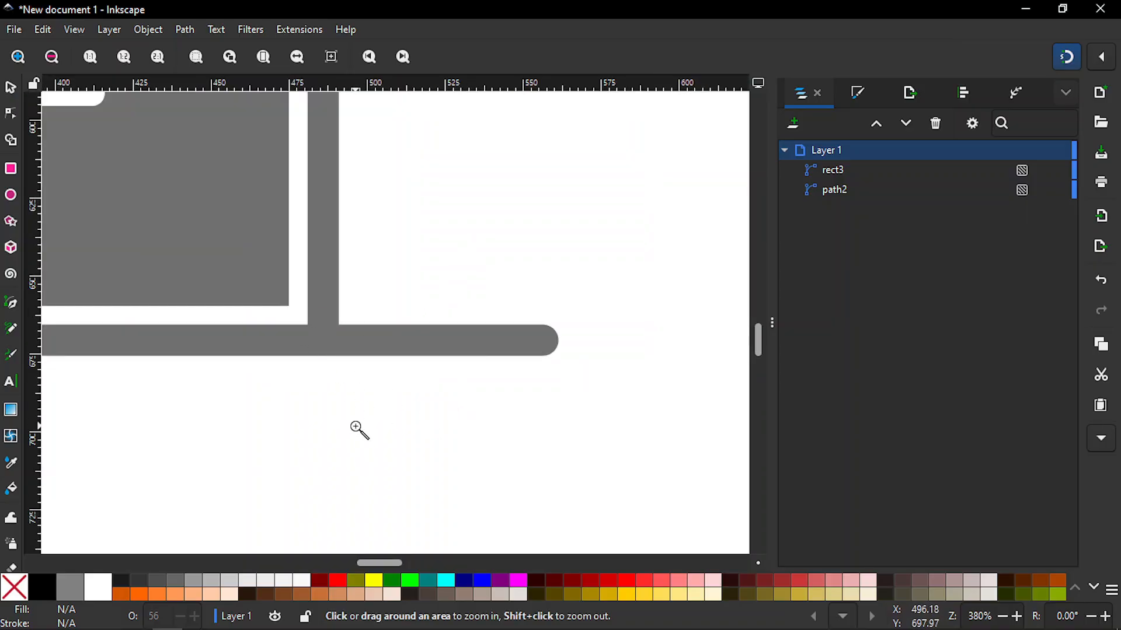
key(minus)
key(minus)
key(minus)
key(minus)
key(minus)
key(minus)
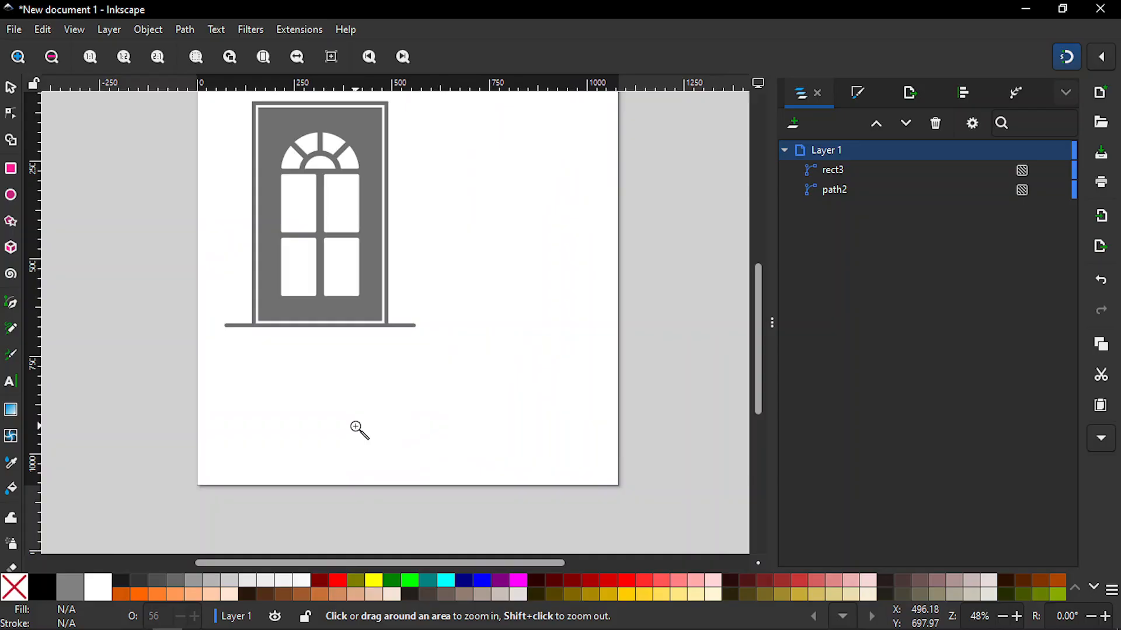
drag(761, 375, 760, 354)
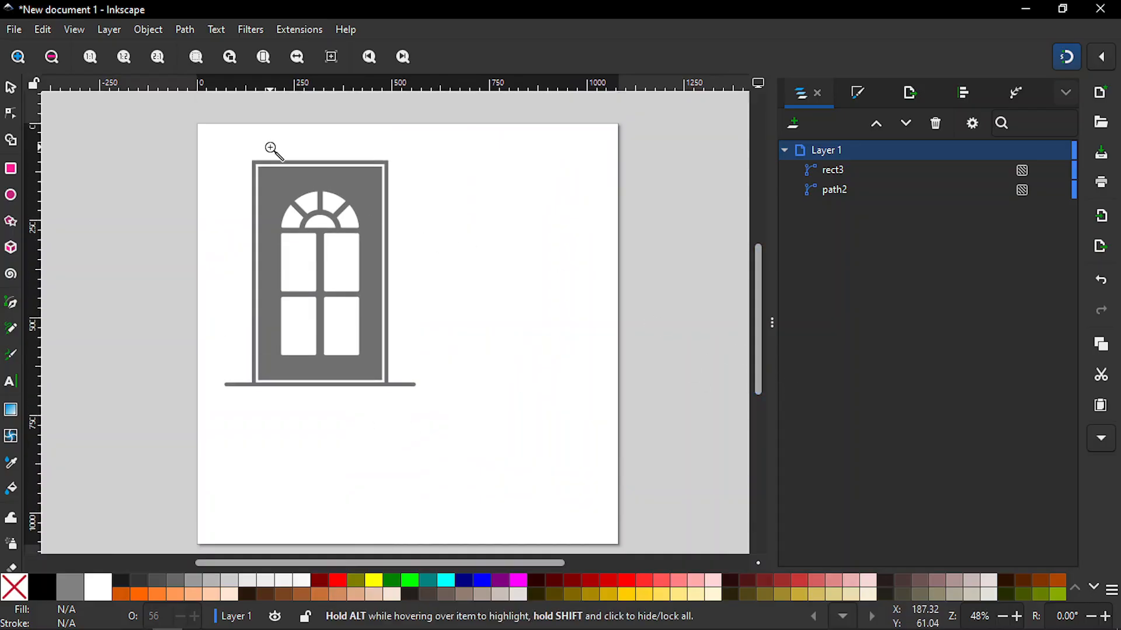
- Move the whole door to the middle of the page, at about X 285, Y 186 px, and show its stroke style settings
key(s)
drag(208, 139, 474, 431)
drag(319, 296, 414, 339)
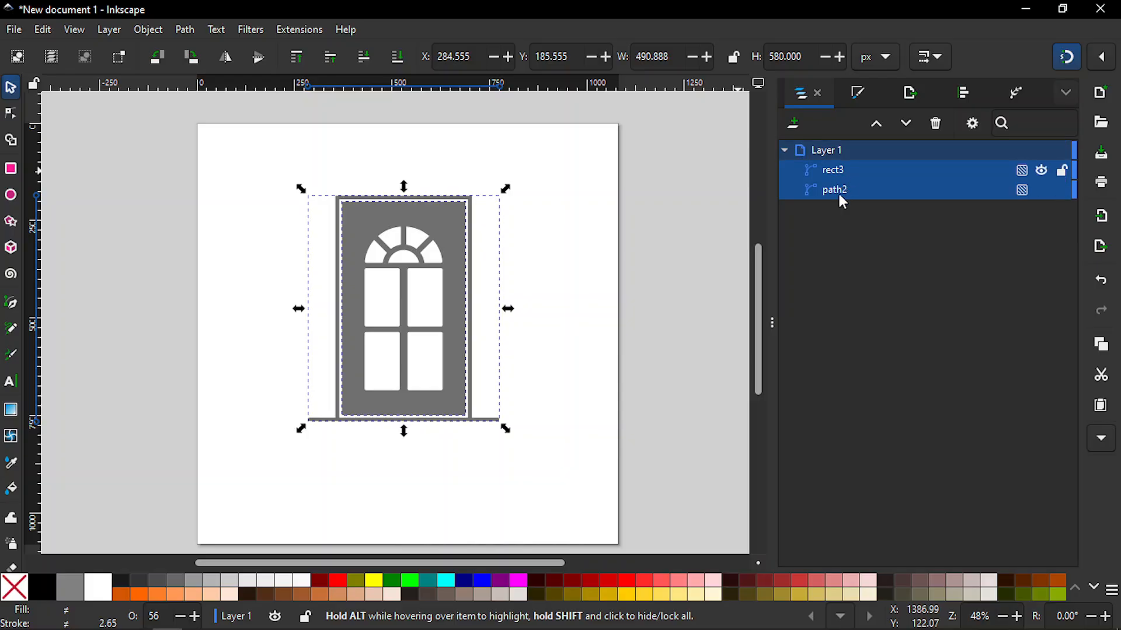
click(859, 95)
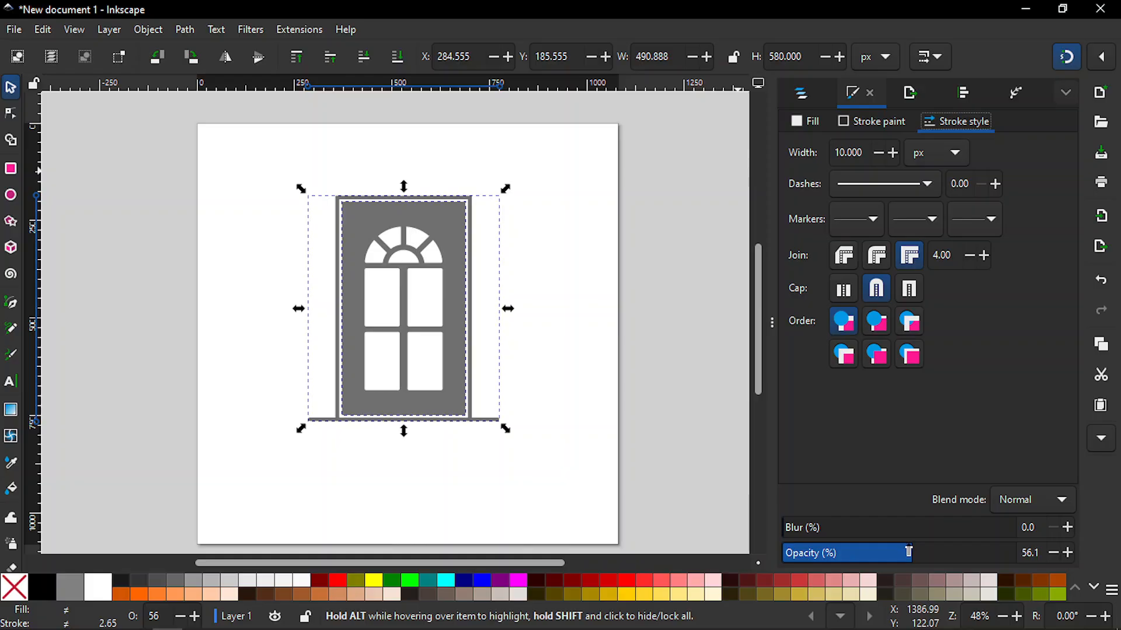
- Raise the opacity of the whole door, including its frame and ground lines, to 100%
drag(908, 552, 1018, 553)
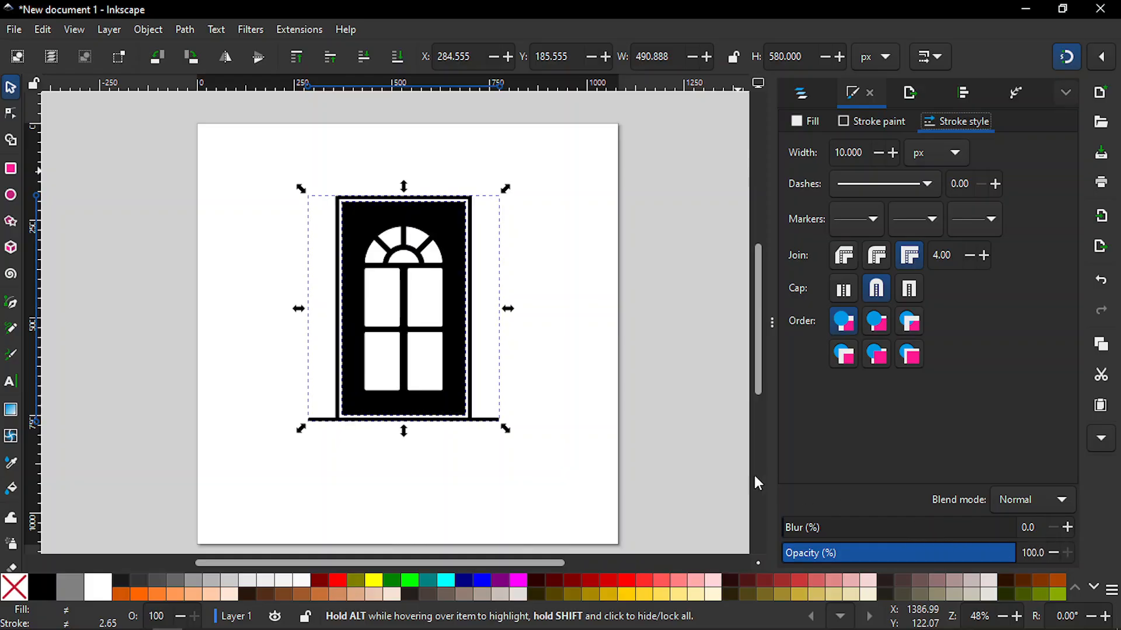
click(560, 401)
drag(757, 318, 758, 329)
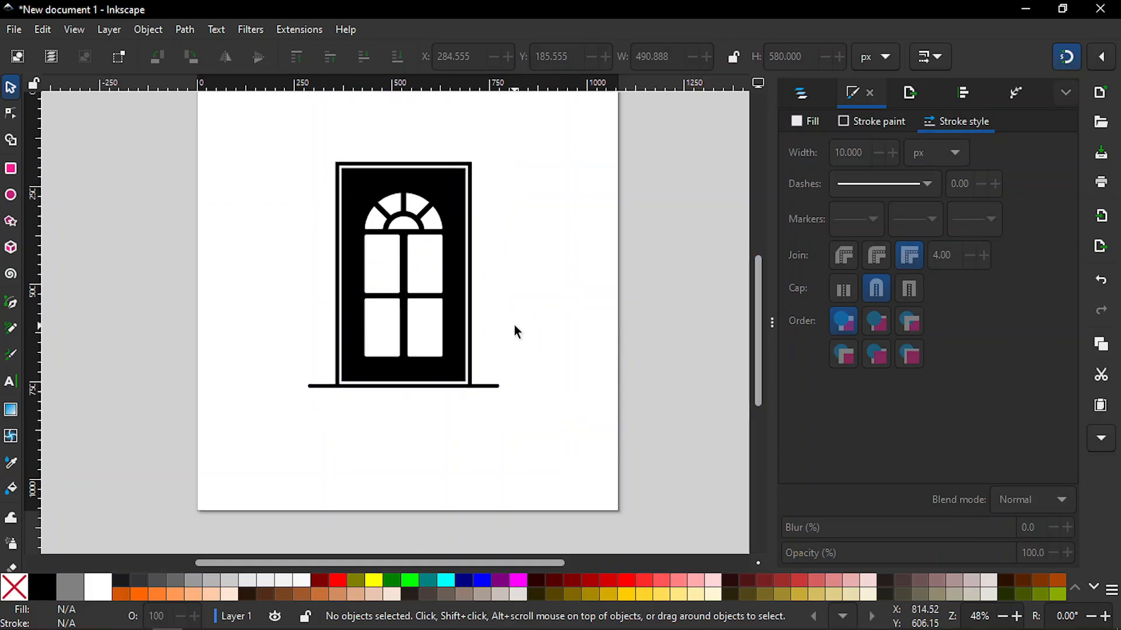
click(455, 297)
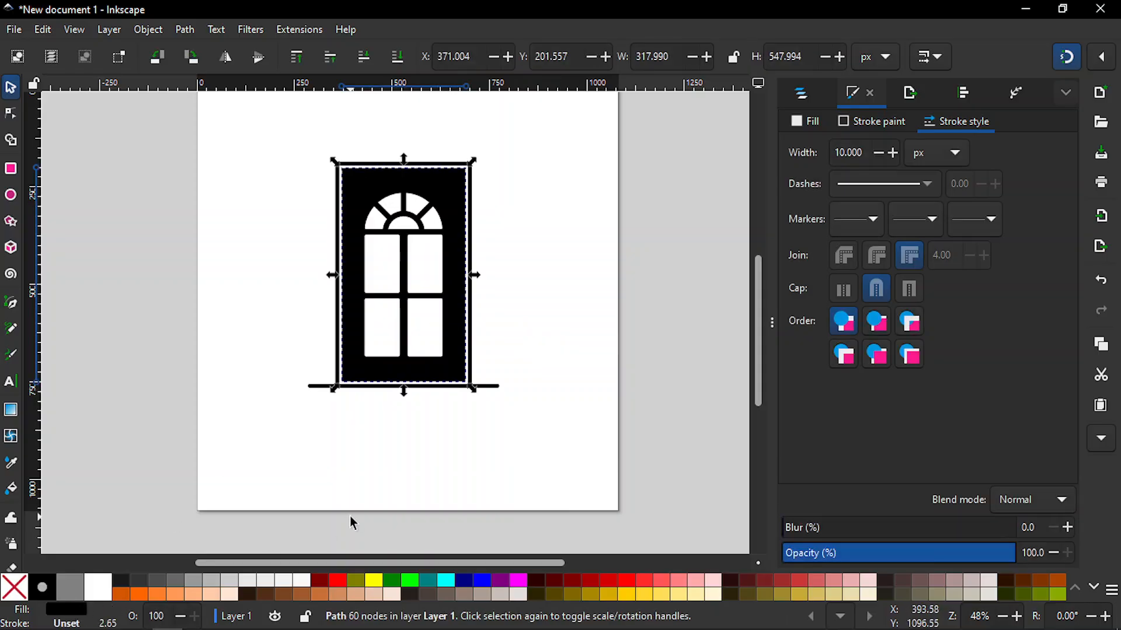
click(513, 440)
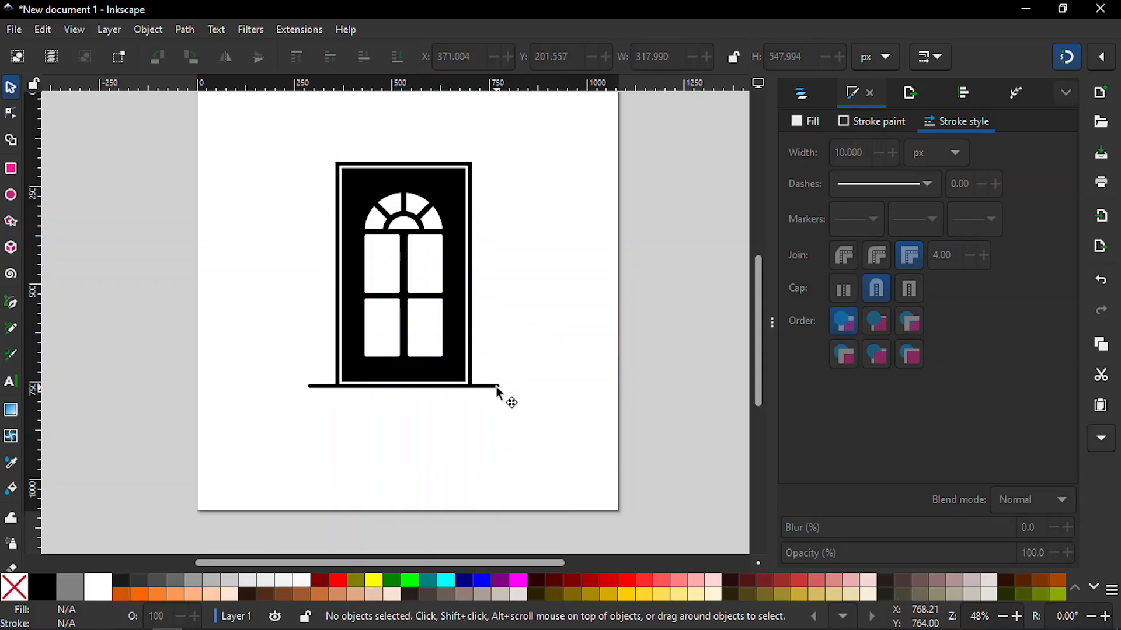
click(498, 387)
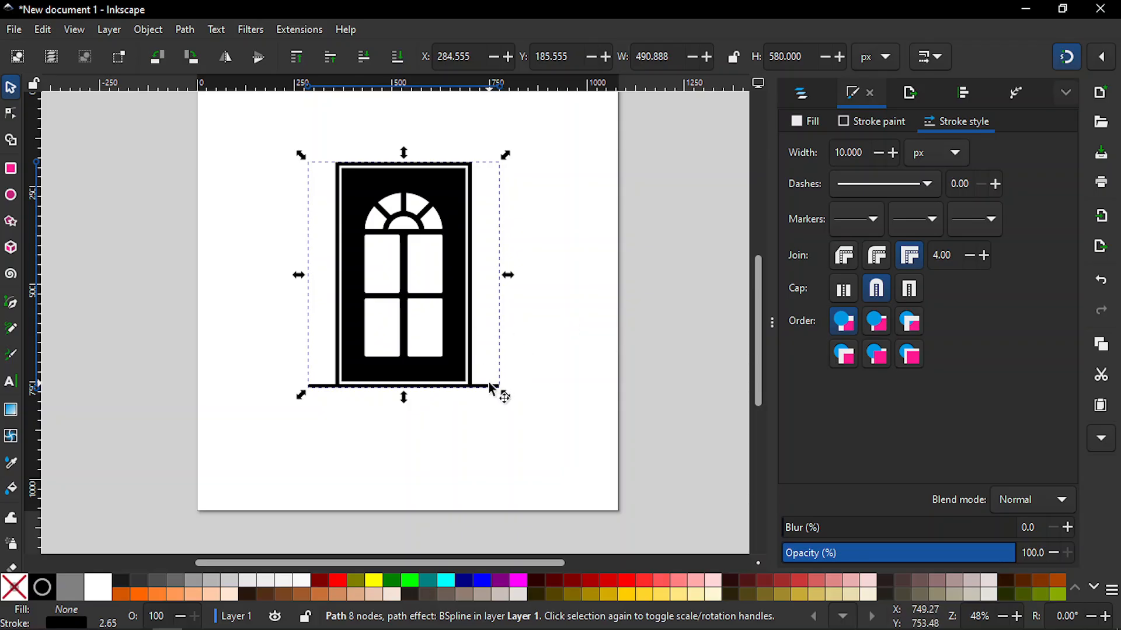
click(453, 325)
click(578, 298)
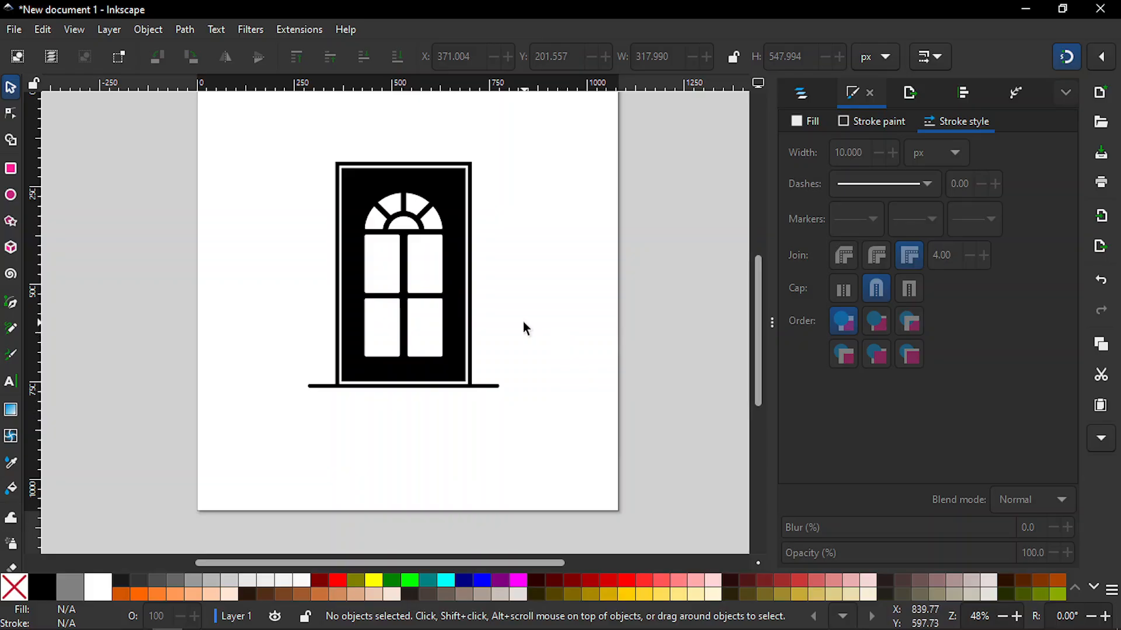
- Fill the door panel with Green (#008000)
click(456, 304)
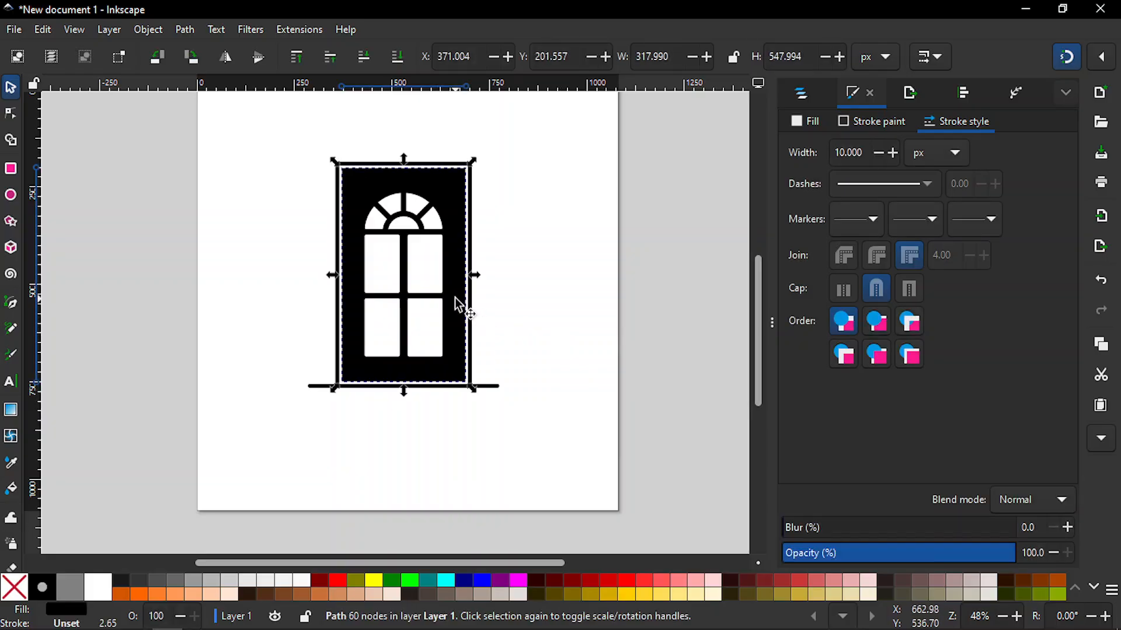
click(392, 584)
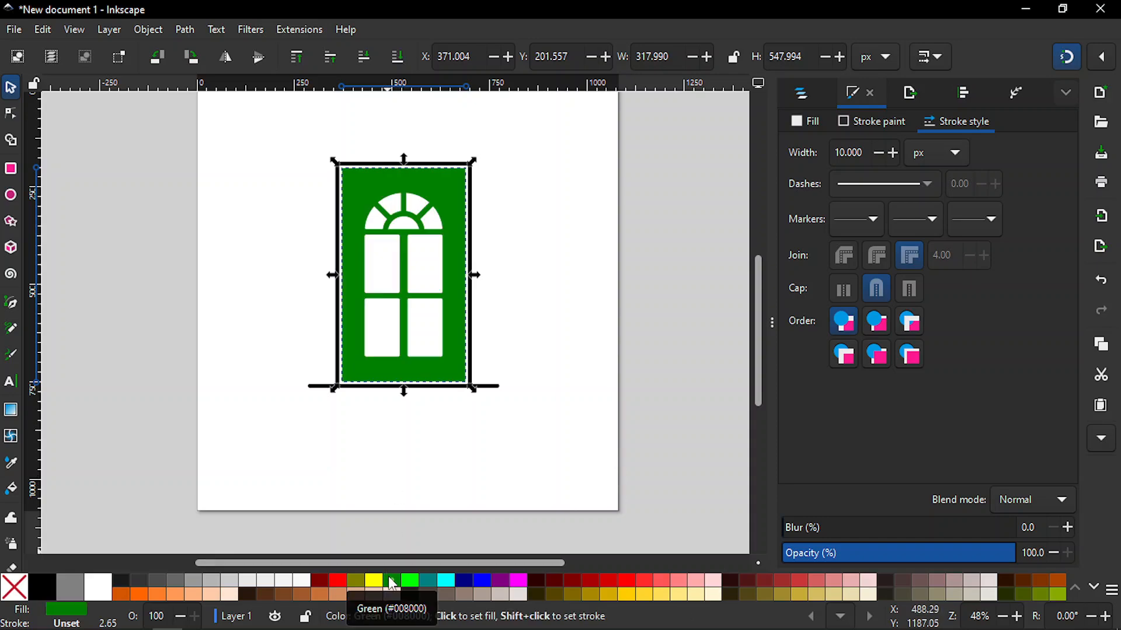
click(482, 466)
- Set the stroke colour of the combined frame and ground line path to Green (#008000)
click(490, 388)
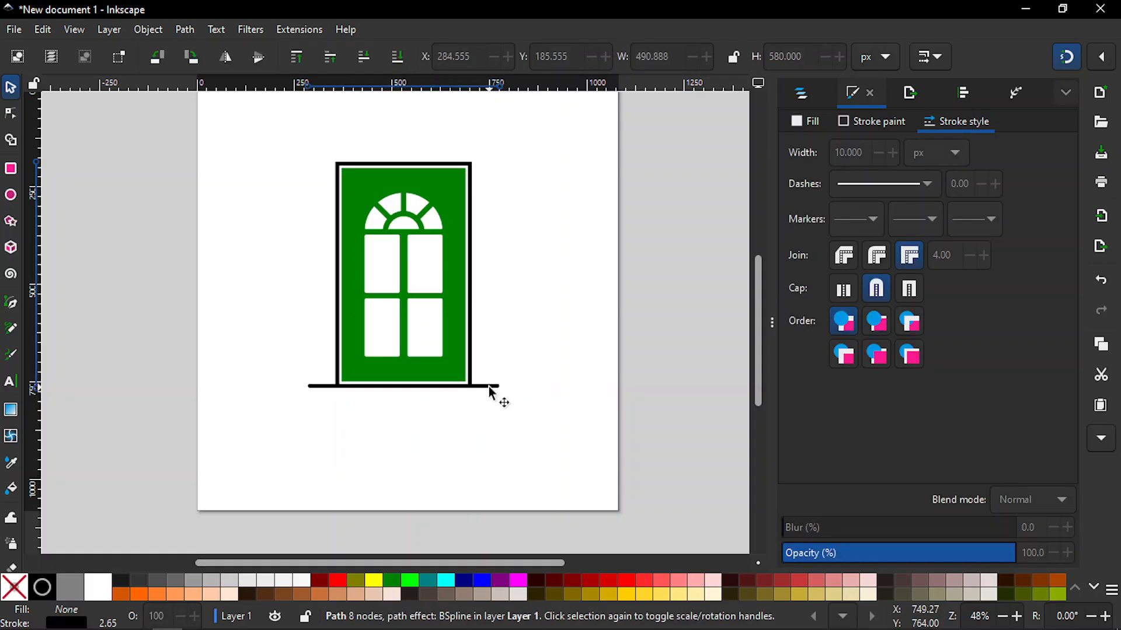
shift+click(388, 583)
click(472, 469)
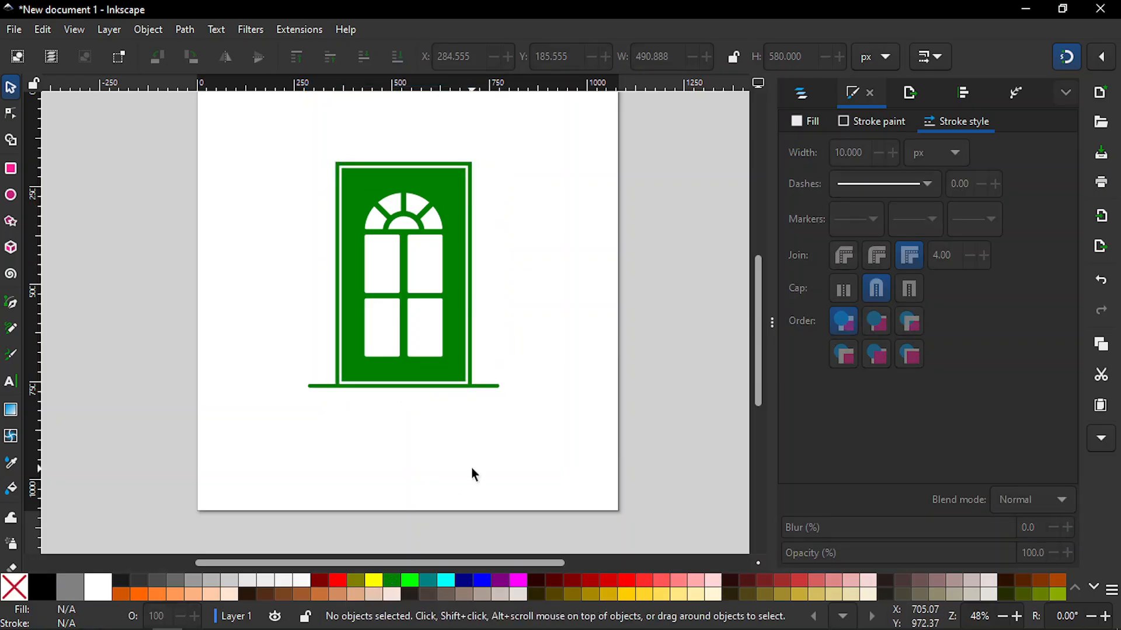